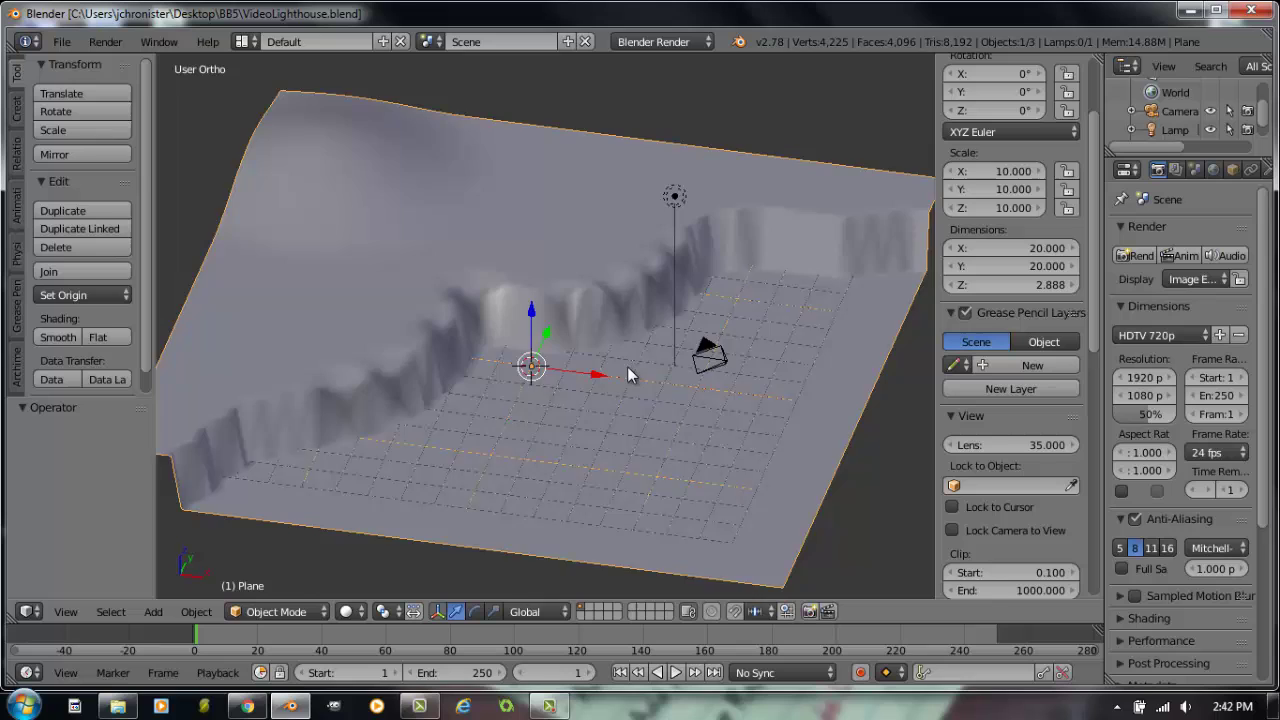
# - Test-render the untextured cliff ridge from the camera, then collapse the side panel for more room
pyautogui.press('KP_6')
pyautogui.press('KP_6')
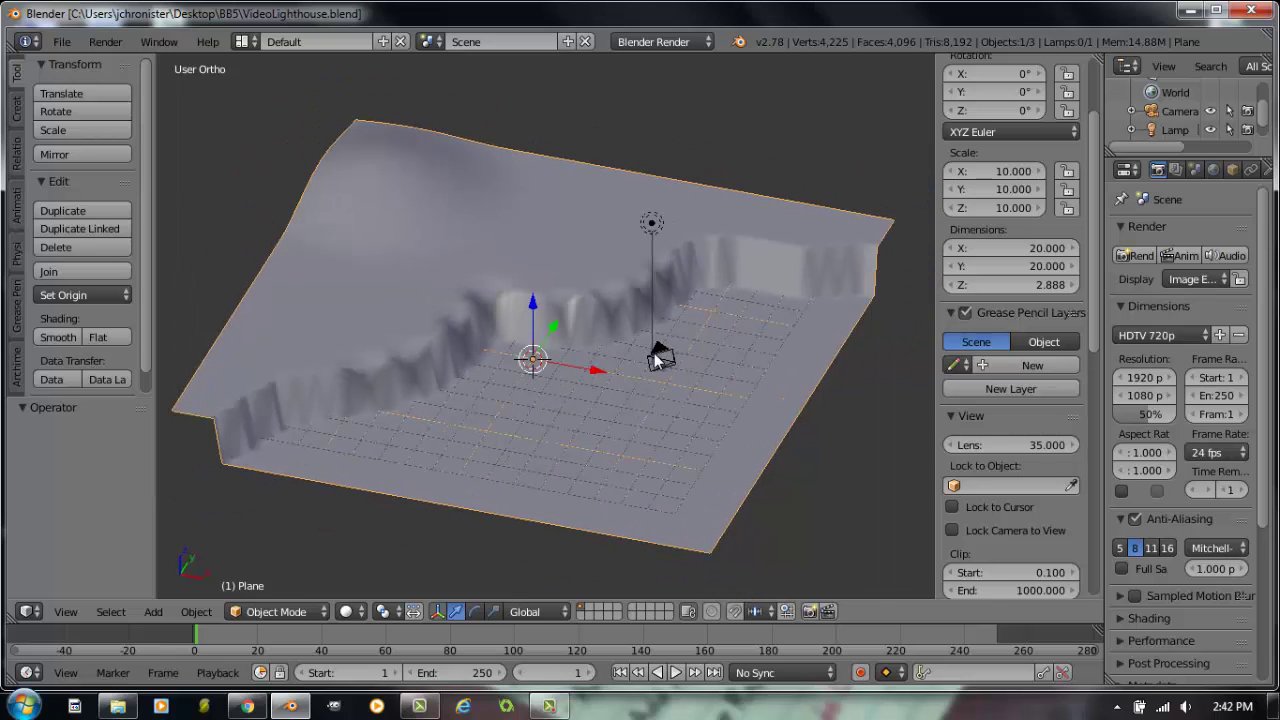
pyautogui.press('F12')
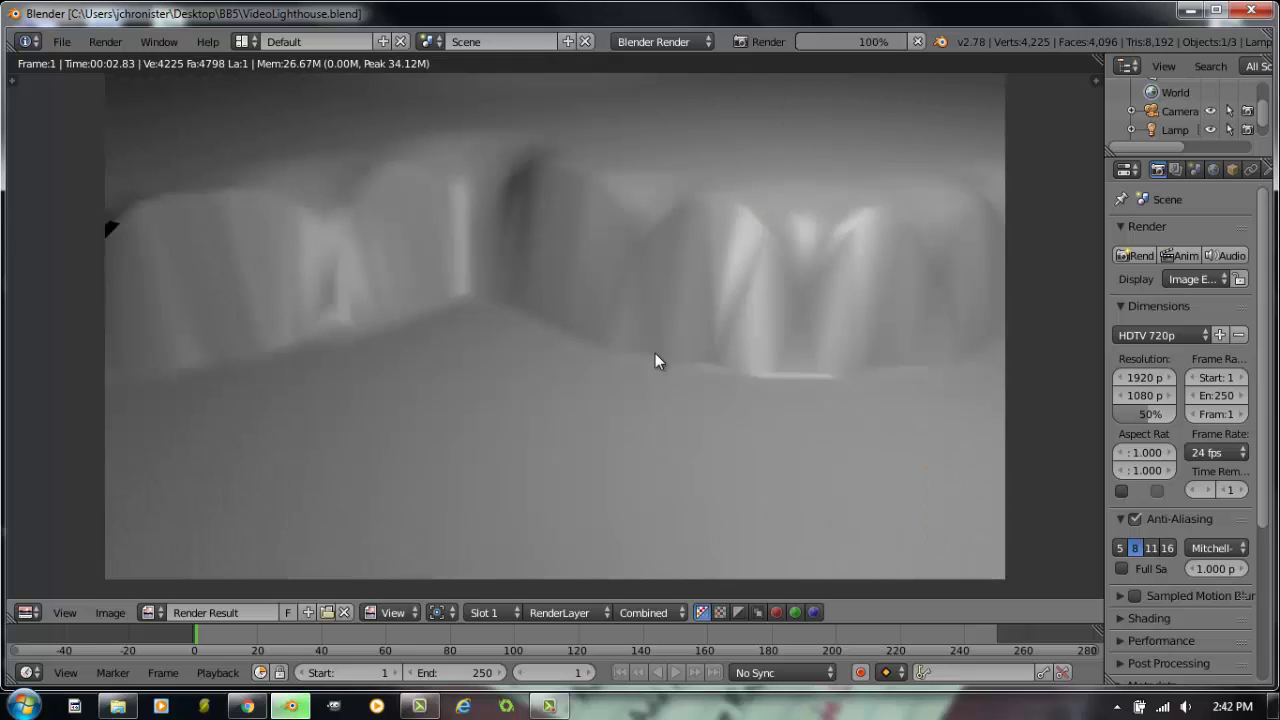
pyautogui.press('Escape')
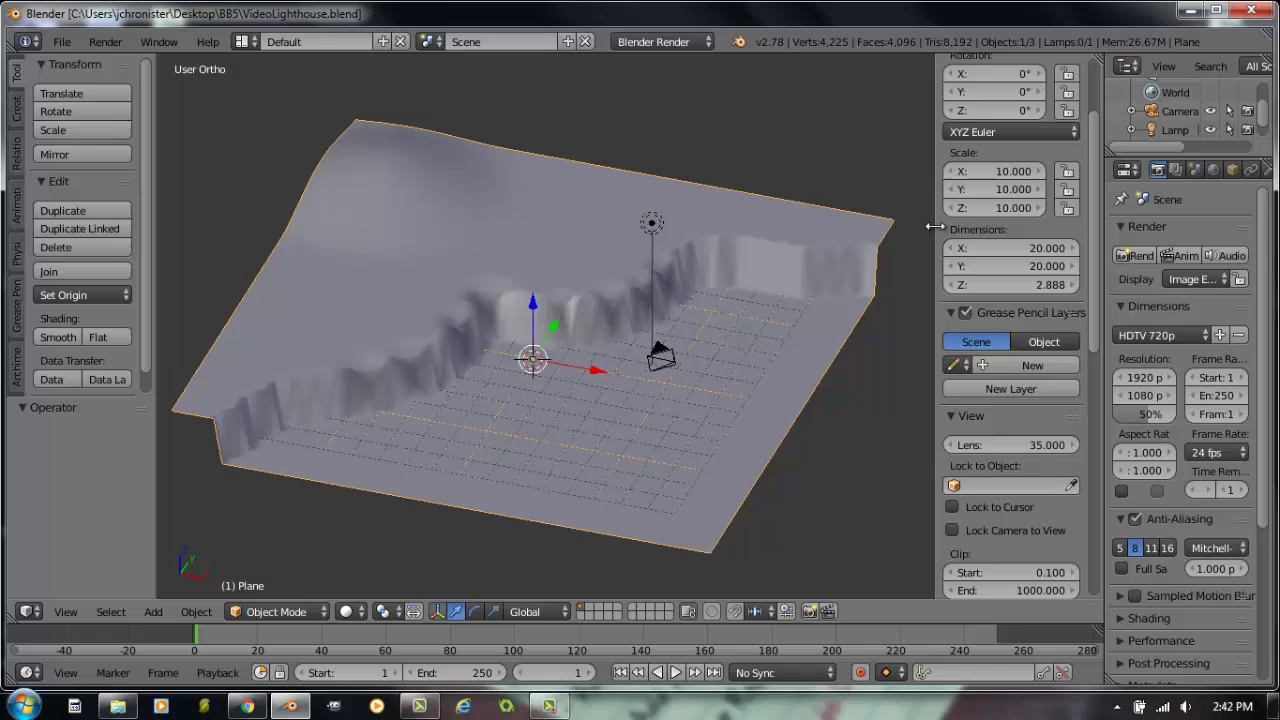
pyautogui.moveTo(940, 234); pyautogui.dragTo(975, 224)
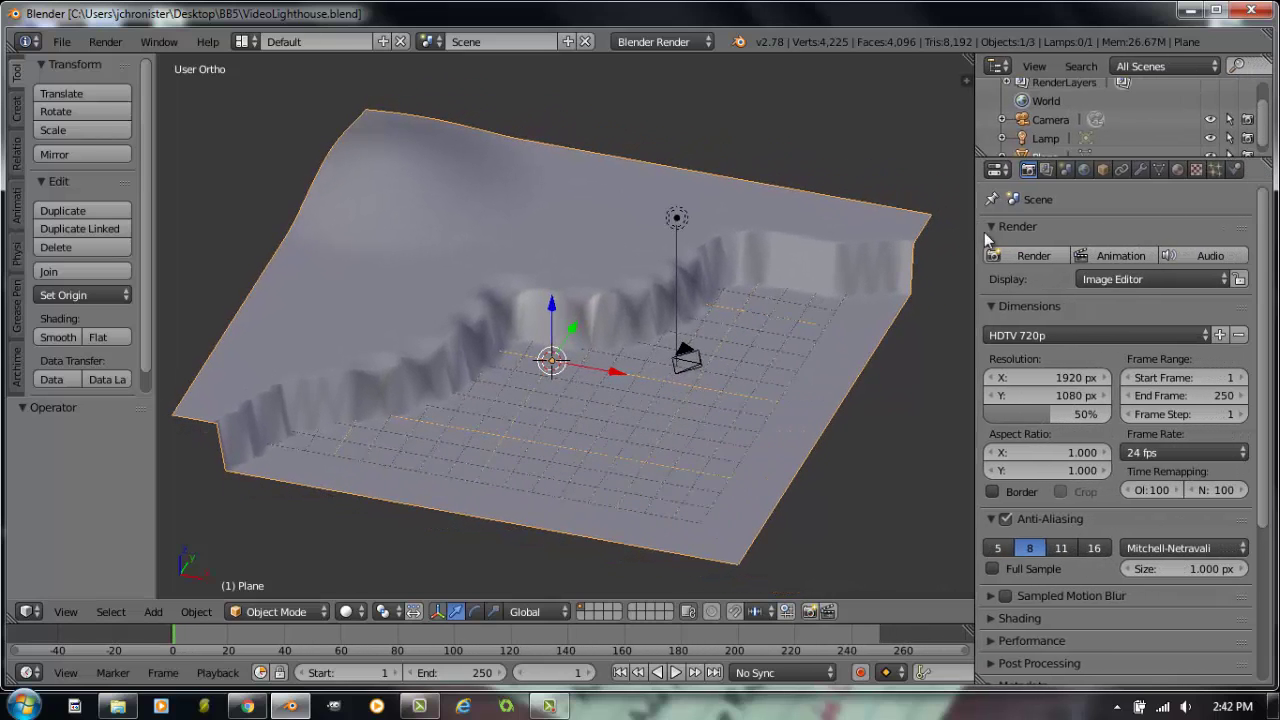
# - Create Material.001 for the terrain plane and lower its specular intensity from 0.500 to 0.094
pyautogui.click(1177, 169)
pyautogui.click(1095, 292)
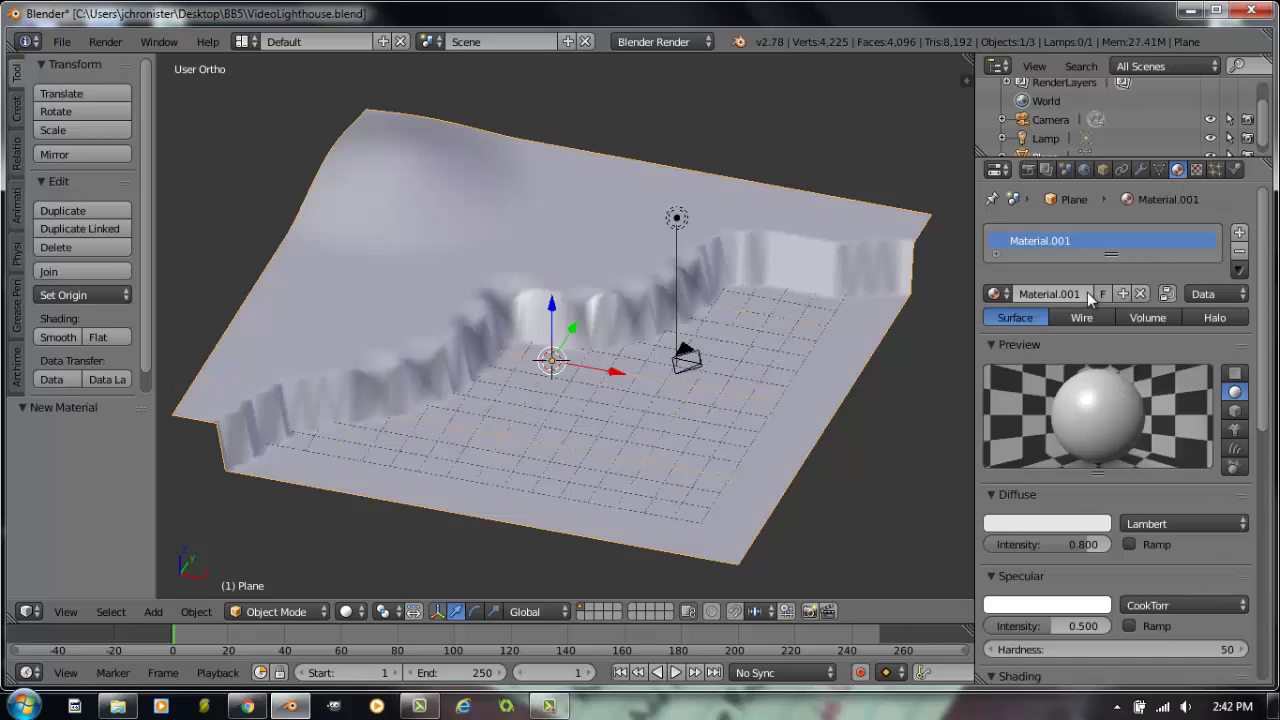
pyautogui.scroll(-3, 1063, 443)
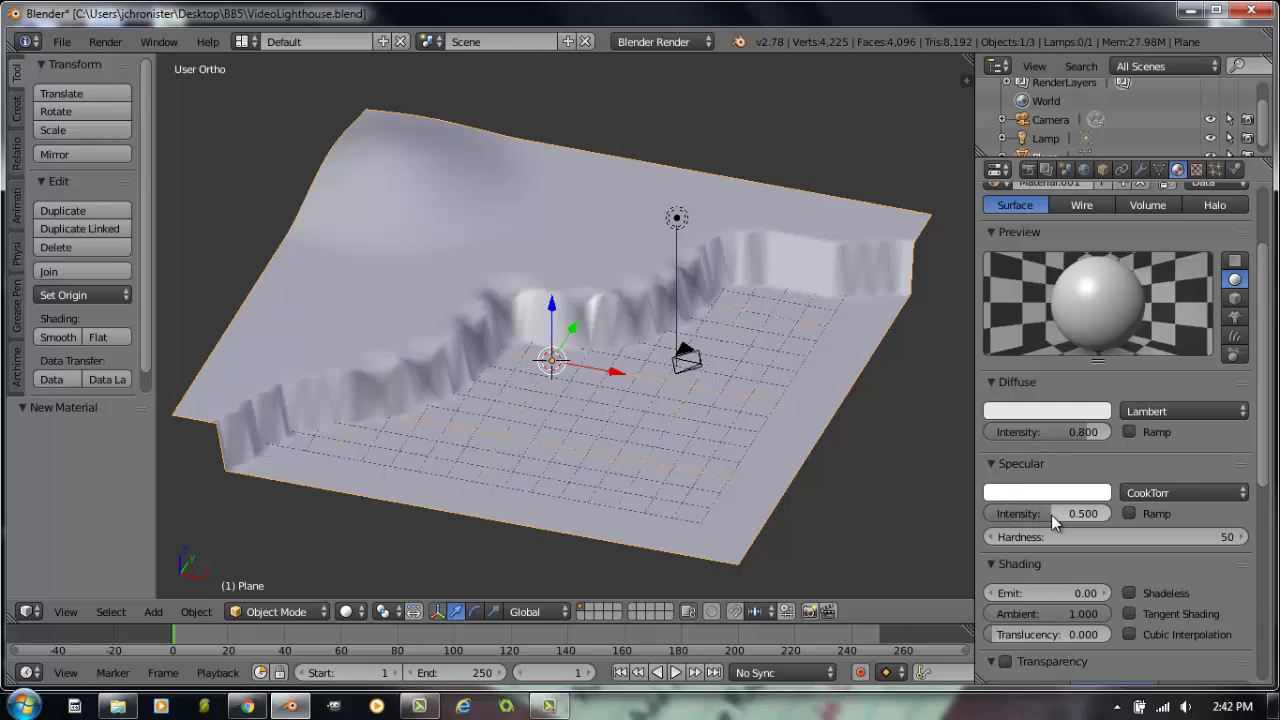
pyautogui.moveTo(1056, 522); pyautogui.dragTo(994, 521)
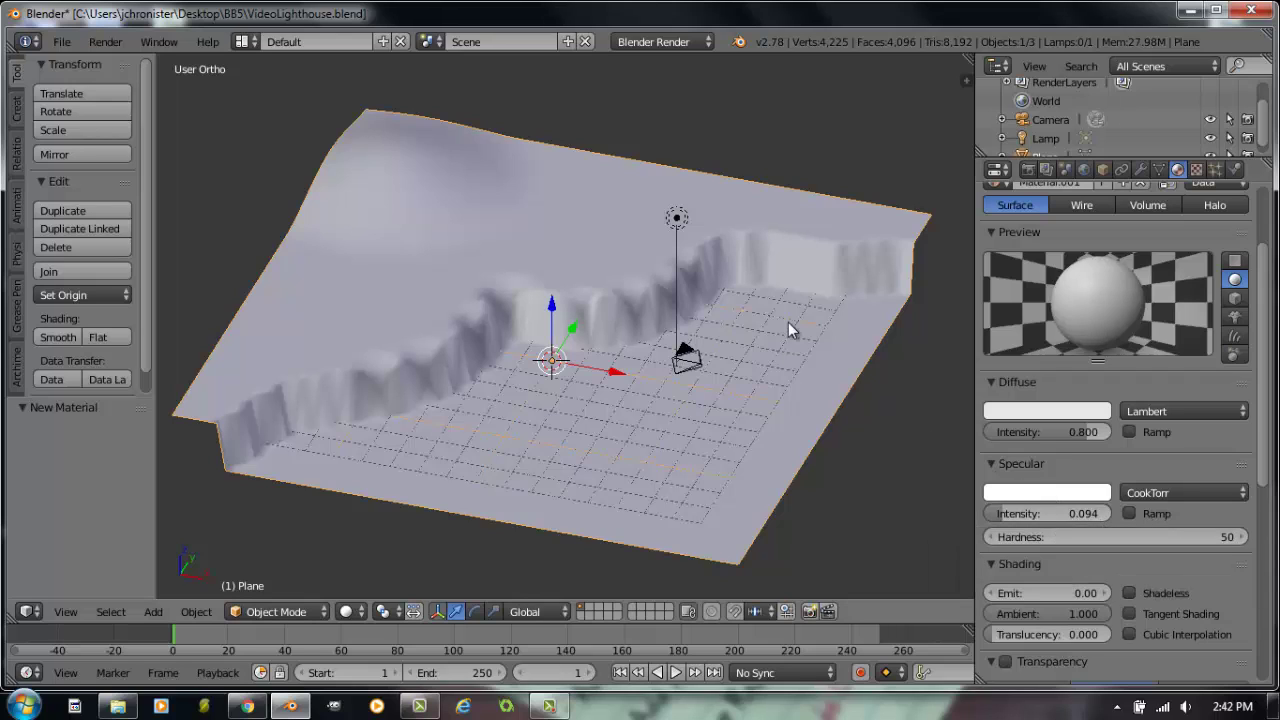
pyautogui.scroll(3, 1063, 396)
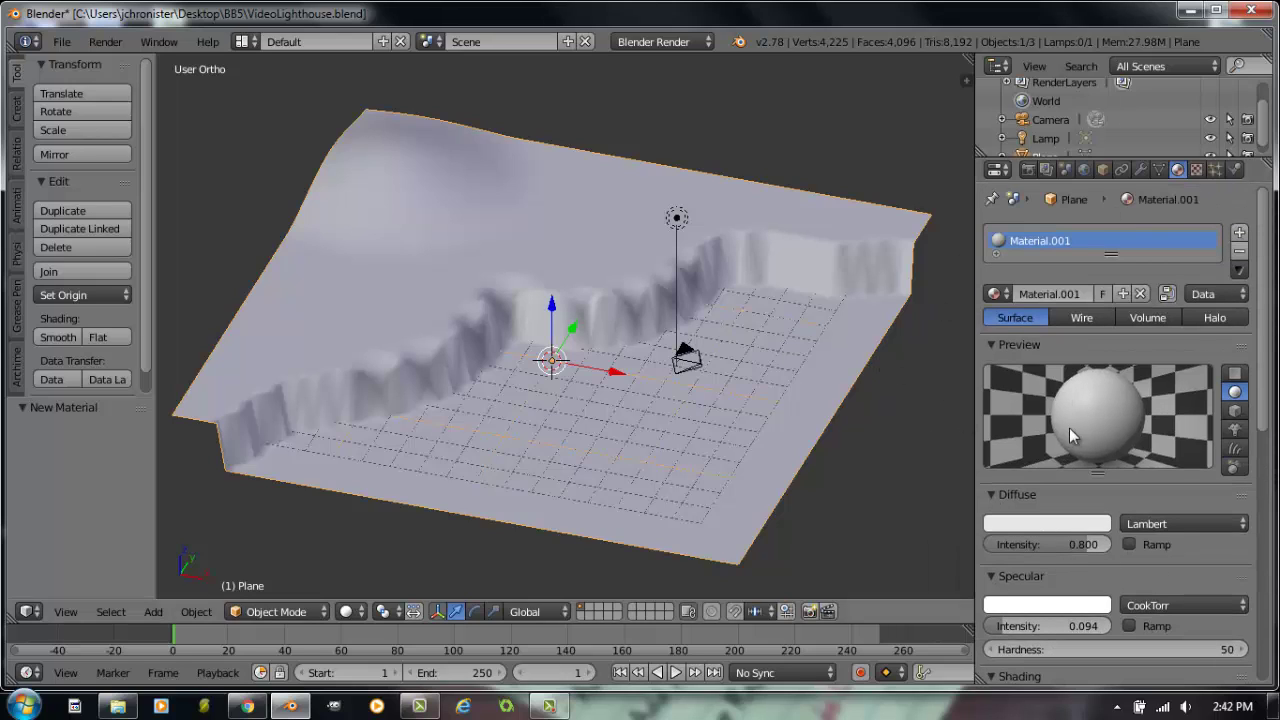
# - Add a new Image or Movie texture to the terrain material and browse for its image file
pyautogui.click(1196, 170)
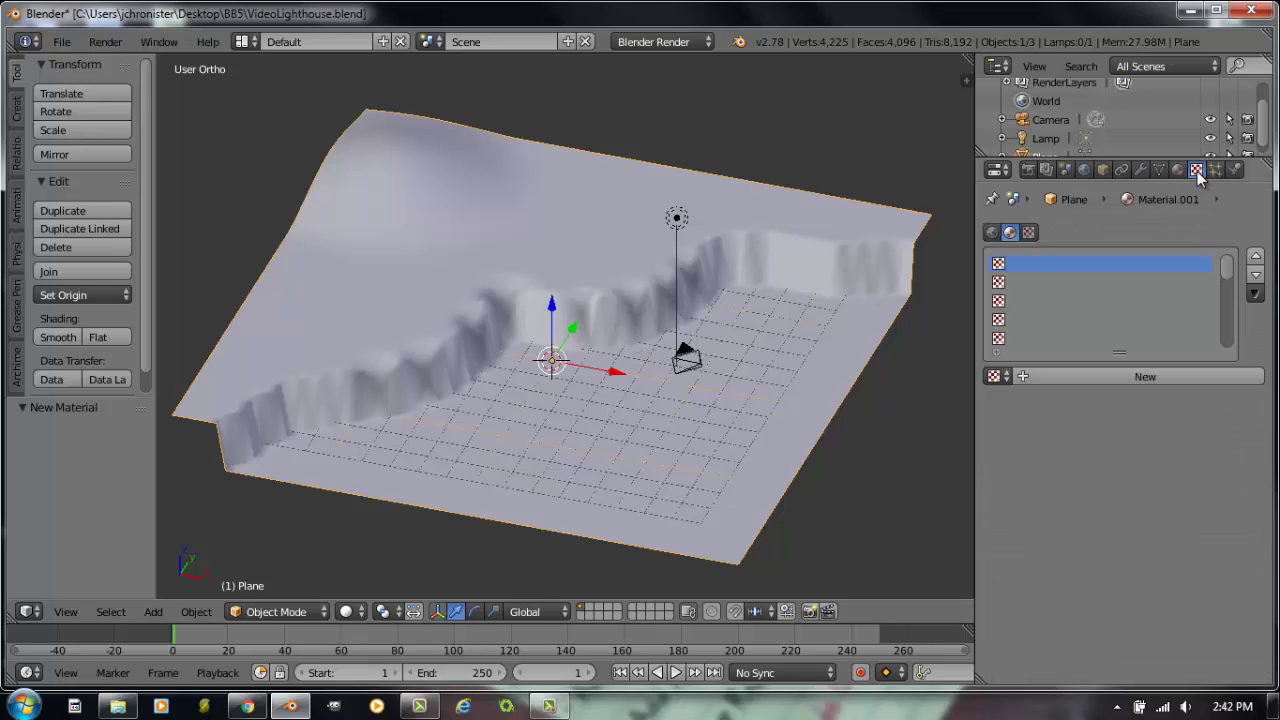
pyautogui.click(1138, 376)
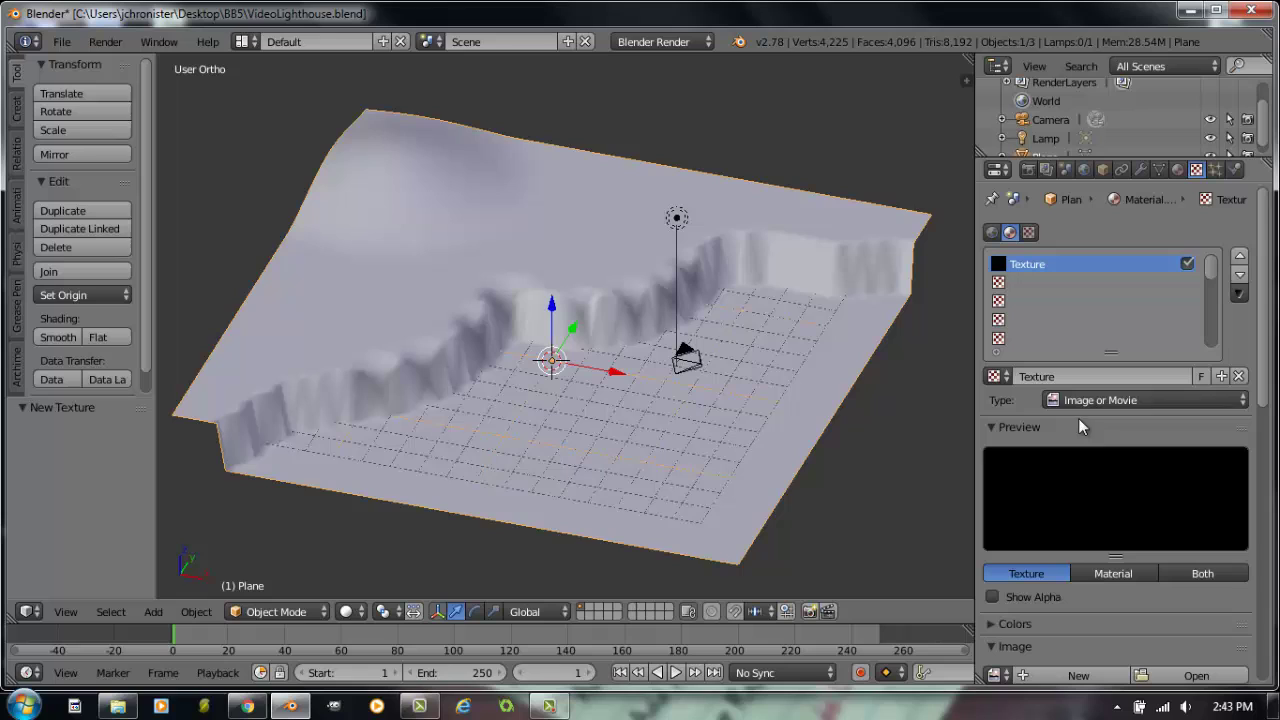
pyautogui.scroll(-3, 1117, 420)
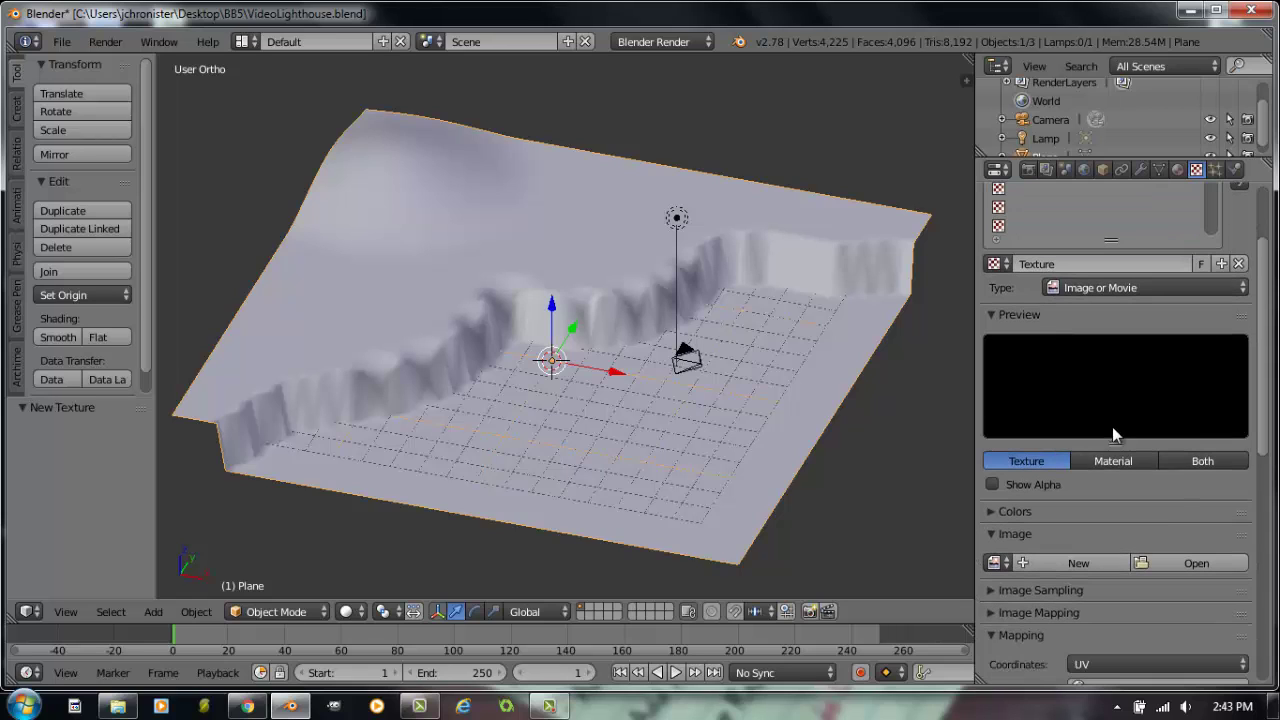
pyautogui.click(1195, 565)
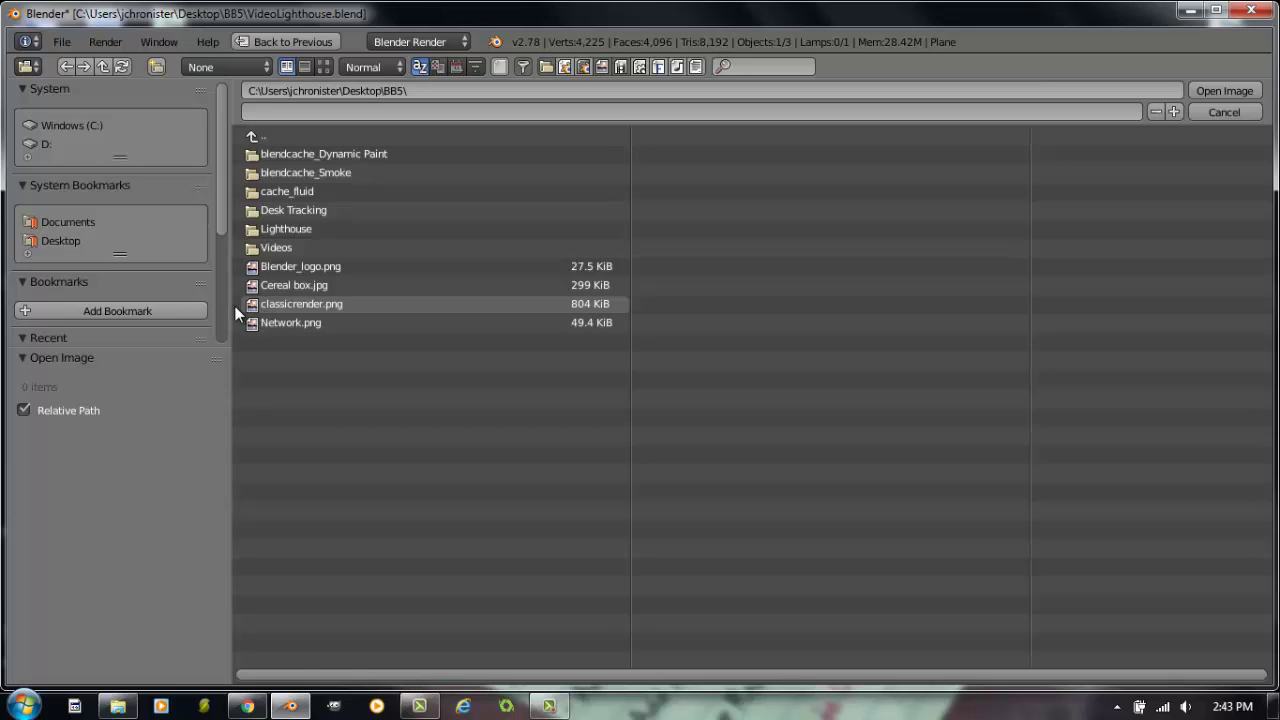
# - Load dirt-grass.jpg from Texture Maps > Natural Surfaces- Plants as the terrain texture and render
pyautogui.click(100, 339)
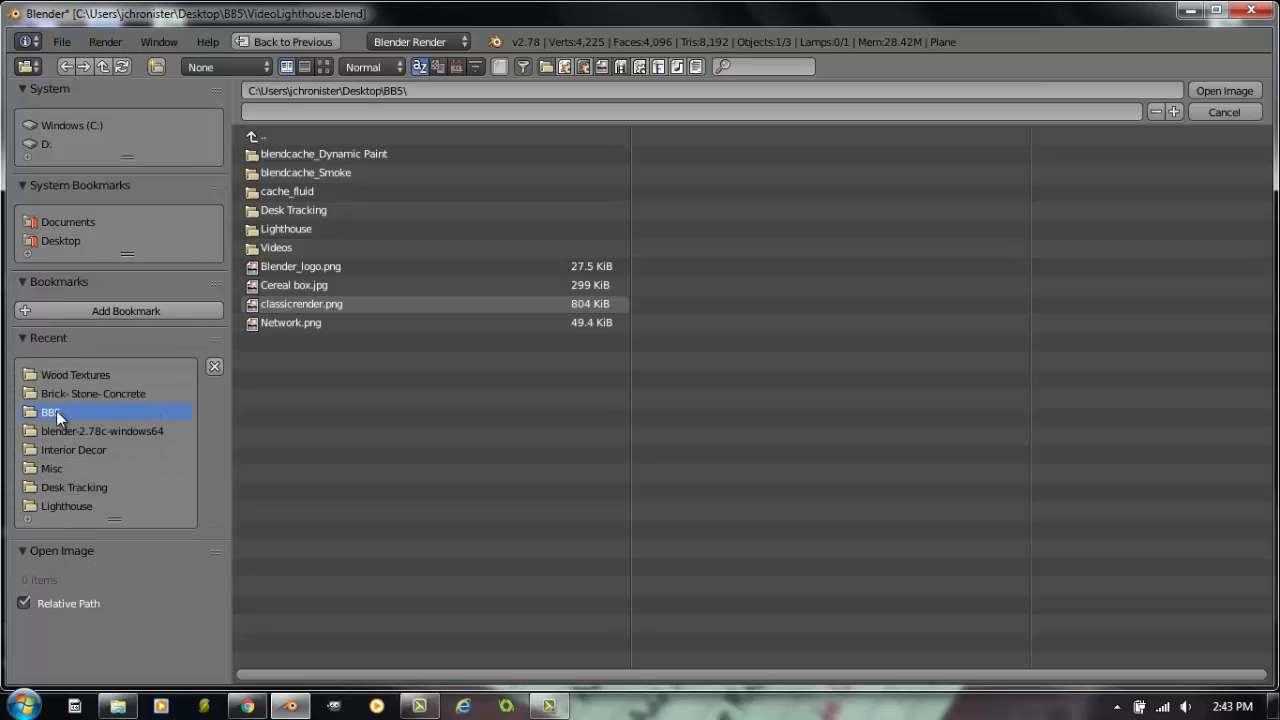
pyautogui.click(75, 375)
pyautogui.click(252, 137)
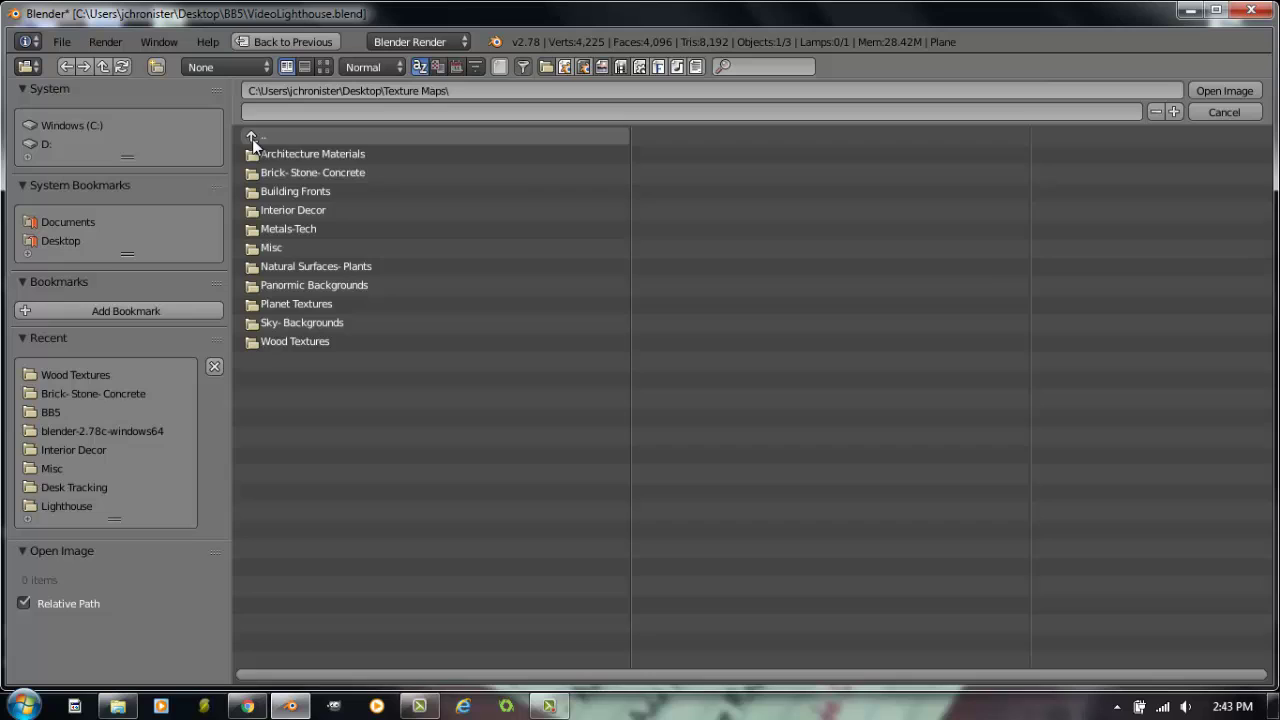
pyautogui.click(319, 267)
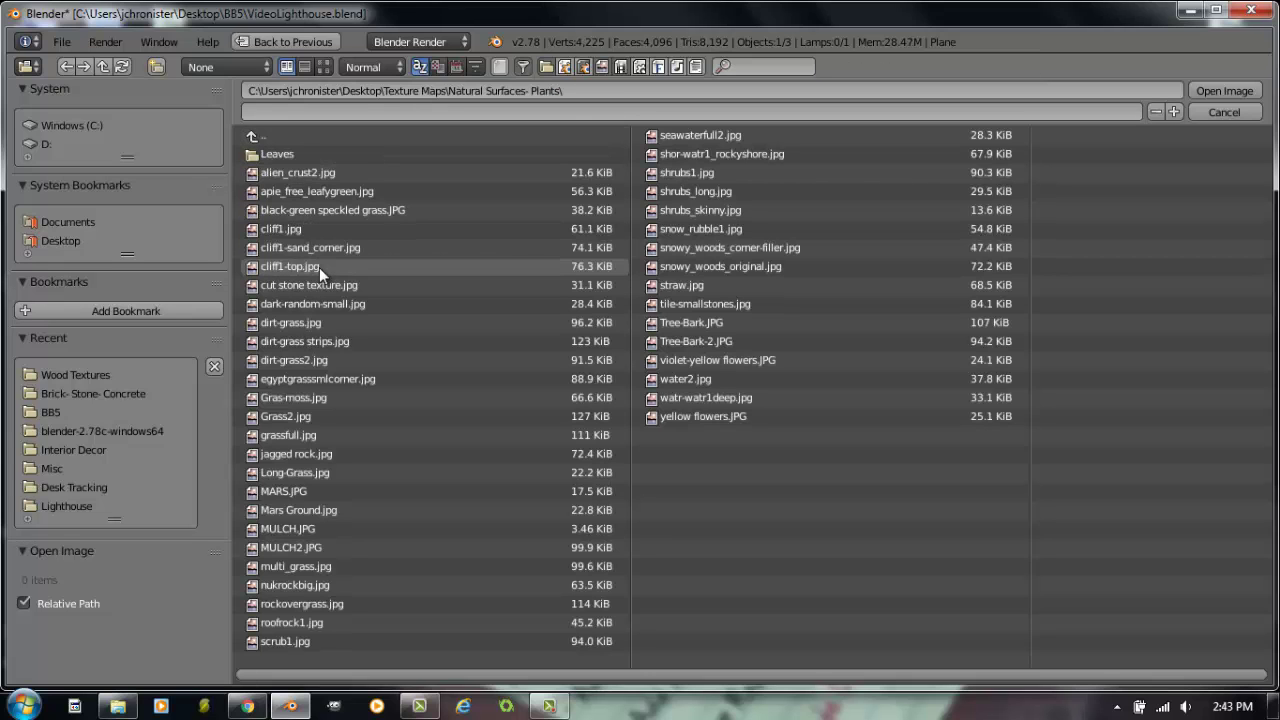
pyautogui.click(324, 67)
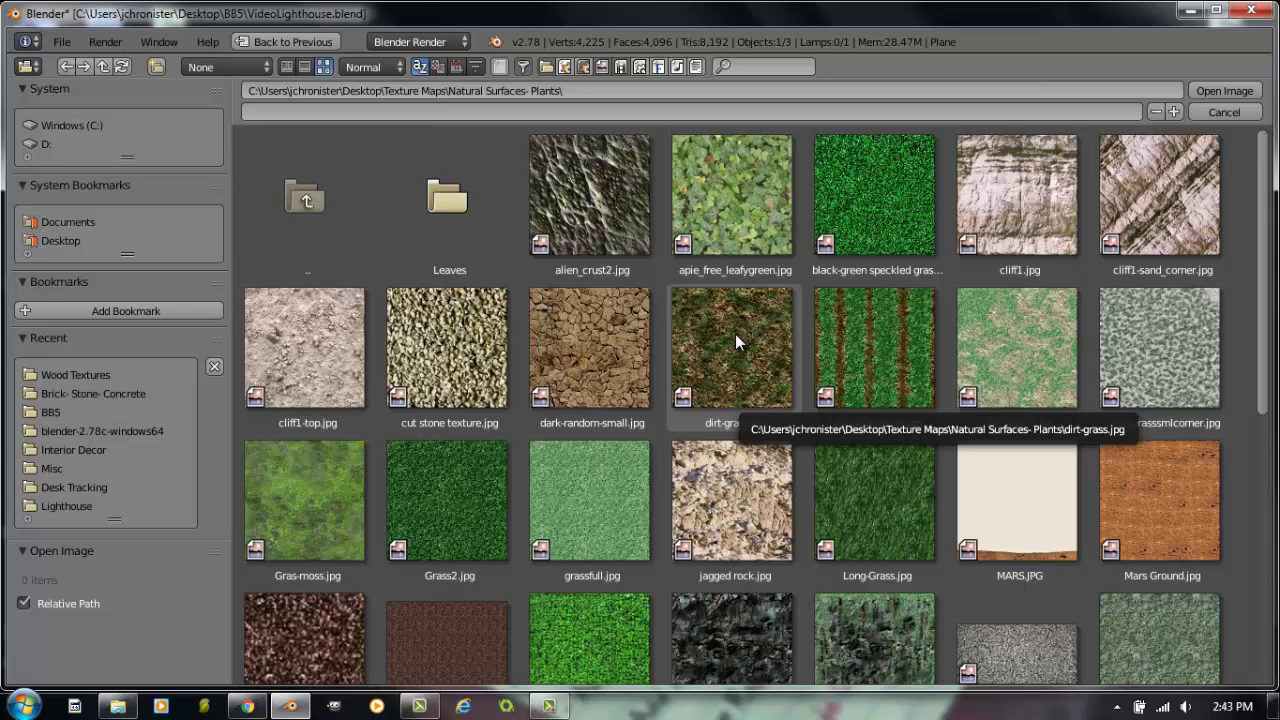
pyautogui.doubleClick(735, 335)
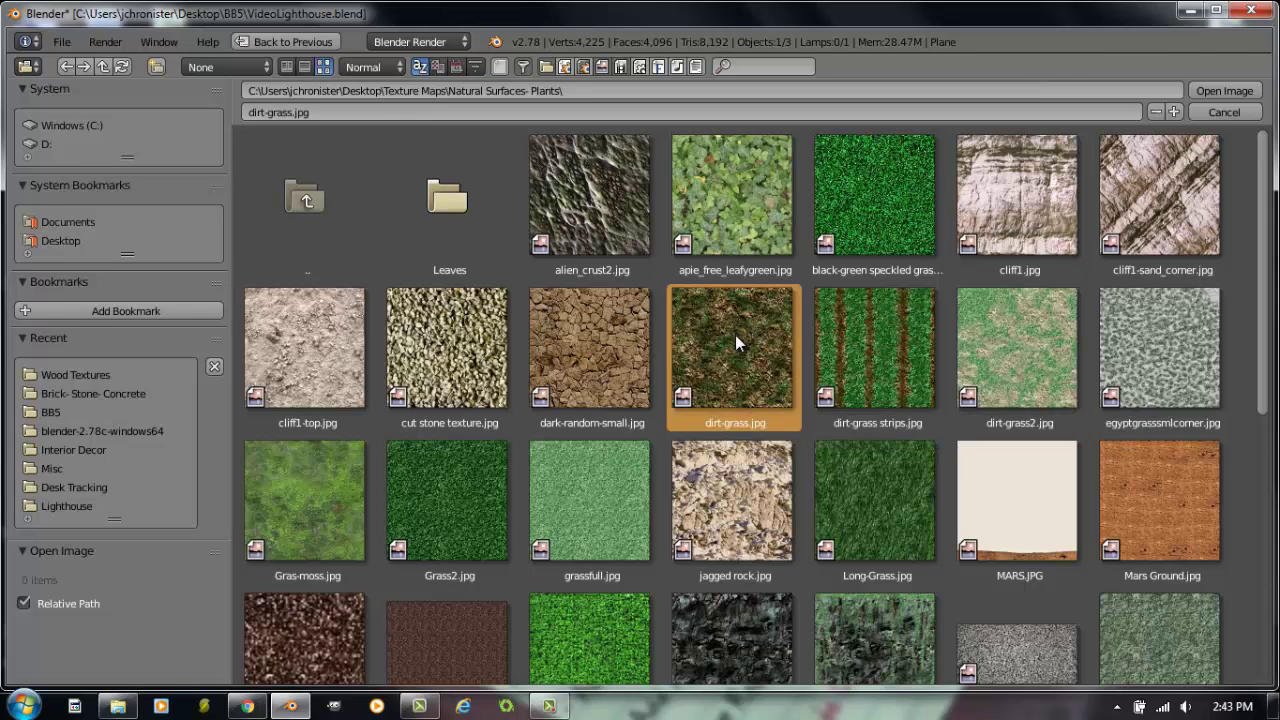
pyautogui.press('F12')
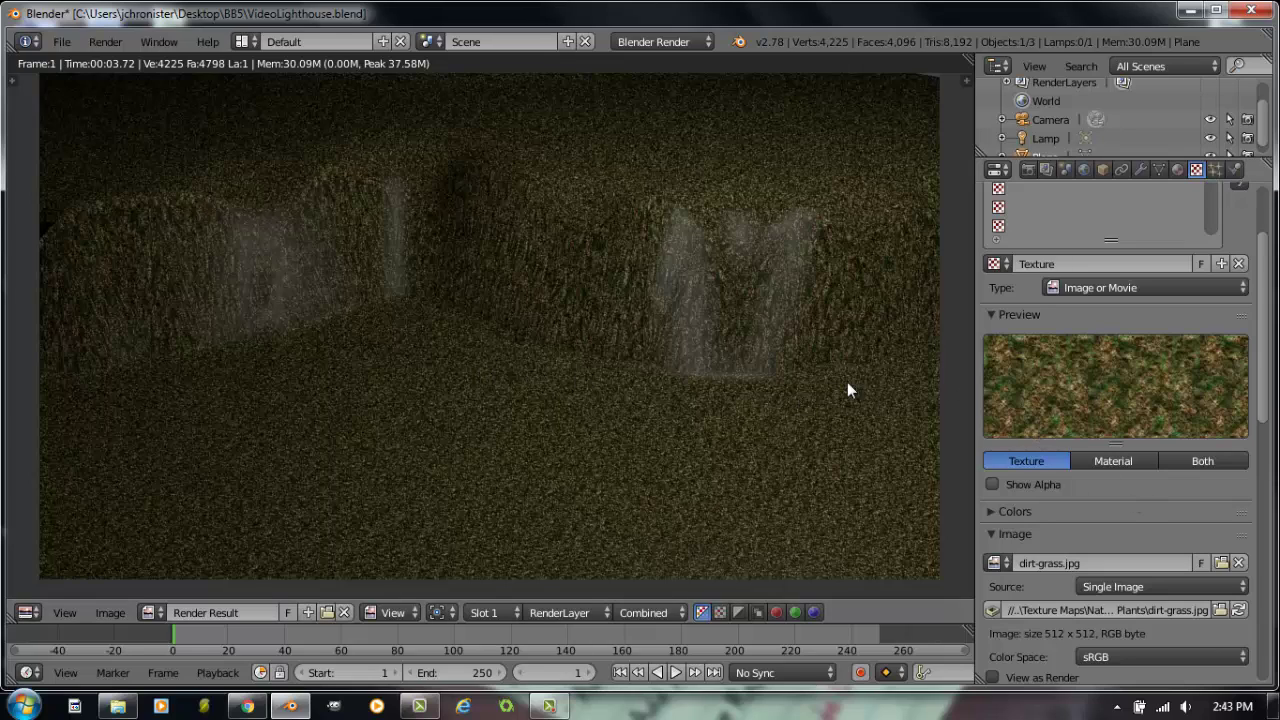
# - Change the dirt-grass texture's mapping coordinates from UV to Generated and re-render the cliffs
pyautogui.scroll(-6, 1131, 551)
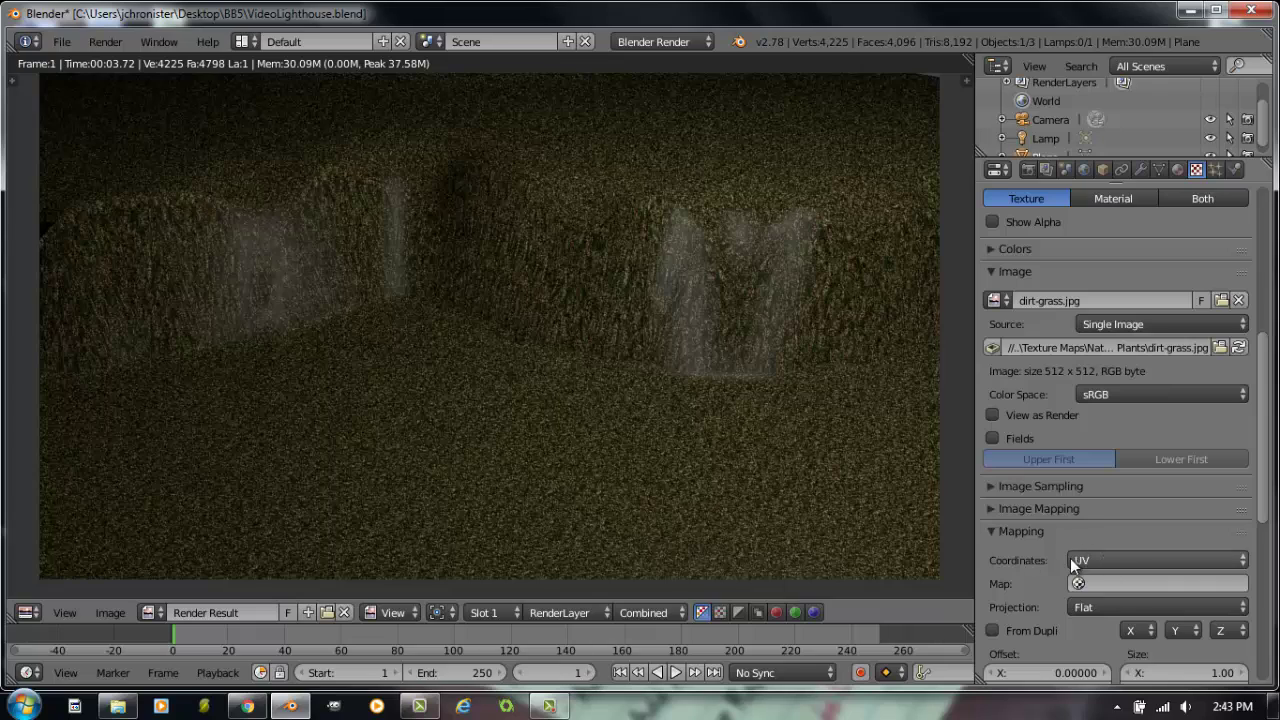
pyautogui.click(1102, 556)
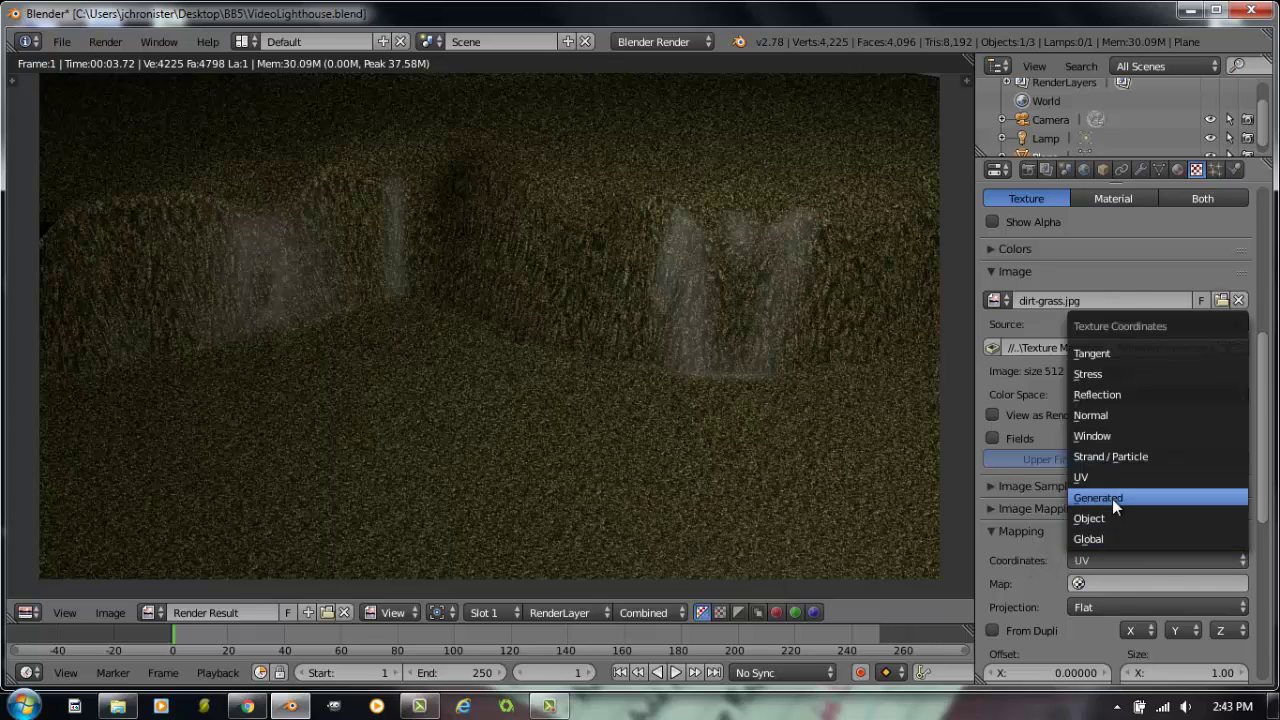
pyautogui.click(1112, 499)
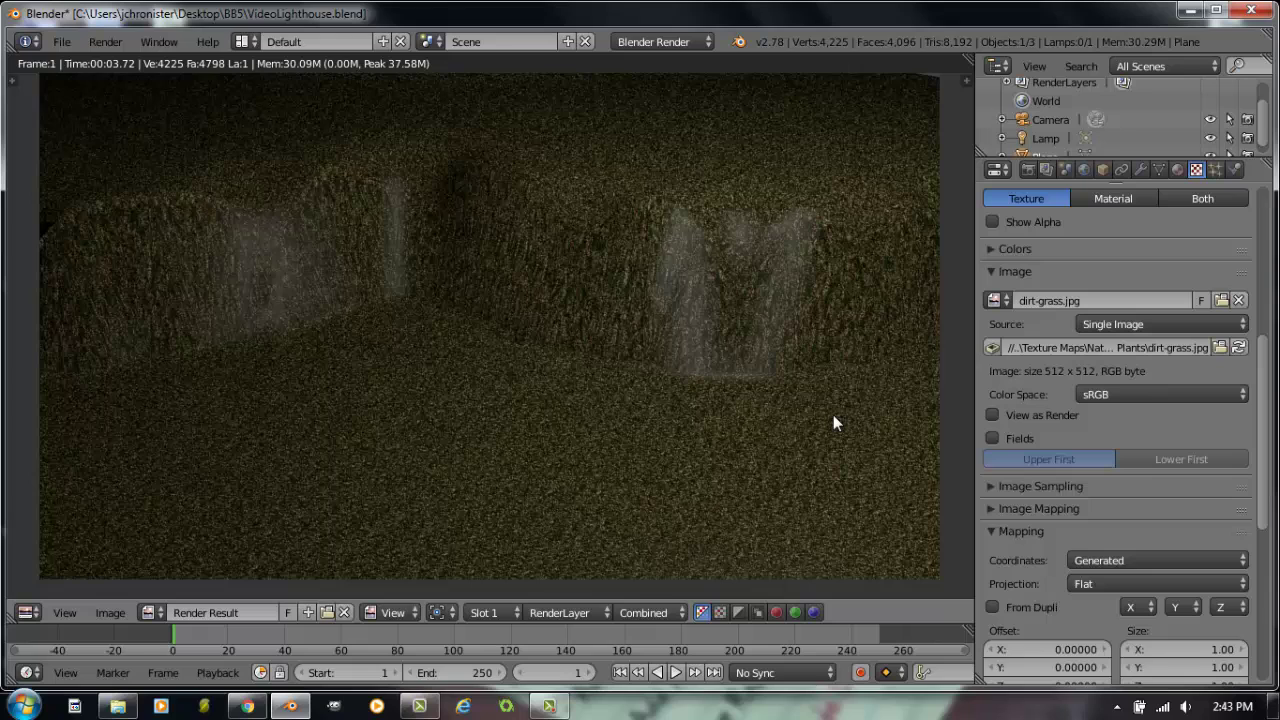
pyautogui.press('F12')
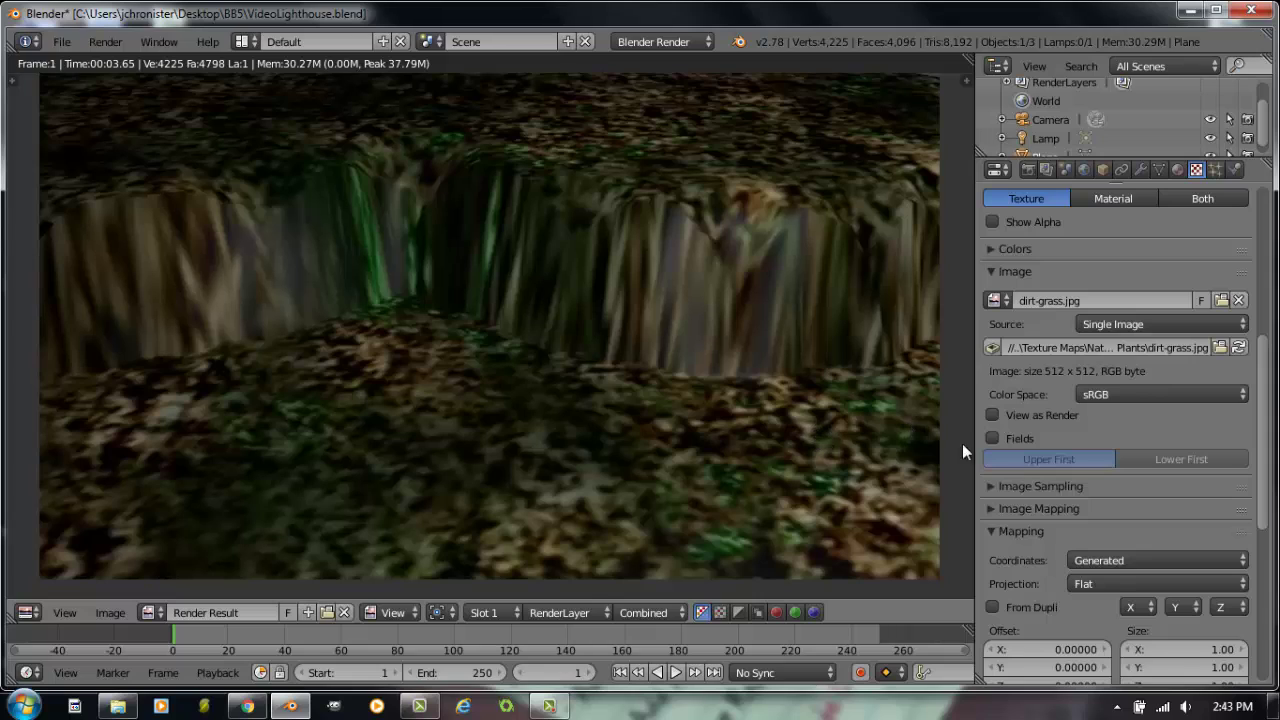
# - Set the texture's image mapping Repeat X and Y to 8 each, then re-render
pyautogui.scroll(-1, 1056, 537)
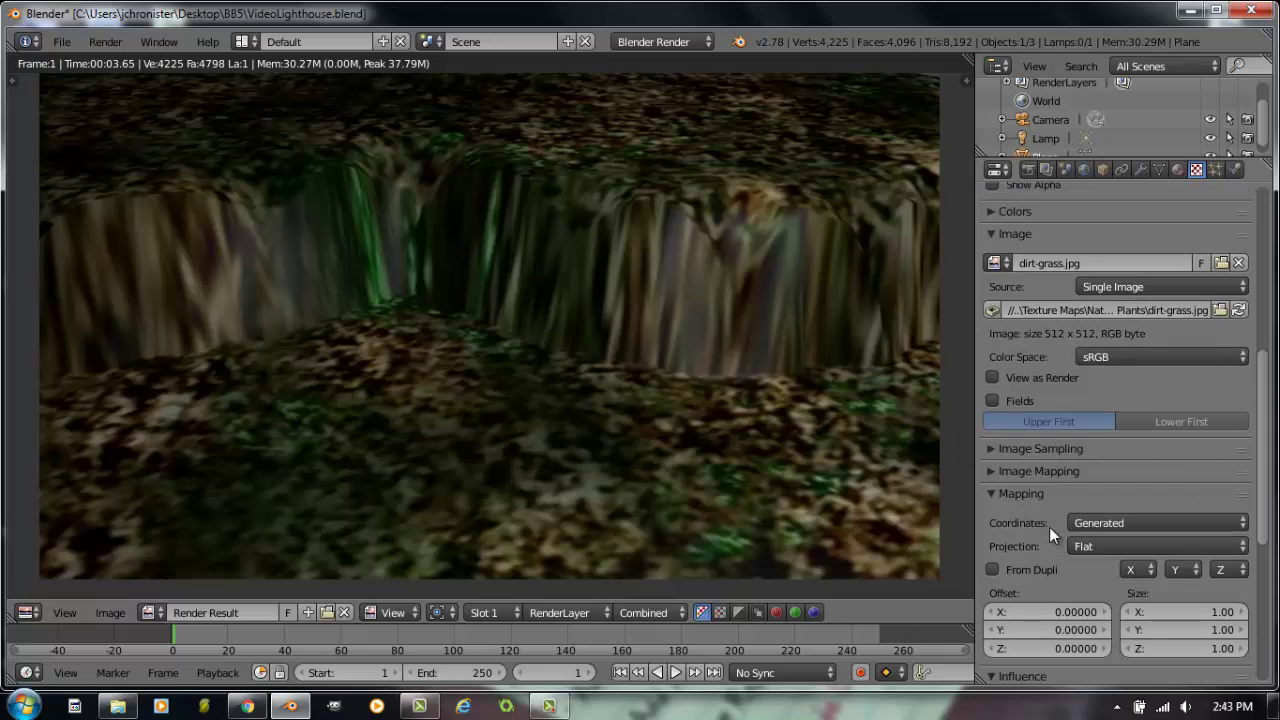
pyautogui.click(1003, 471)
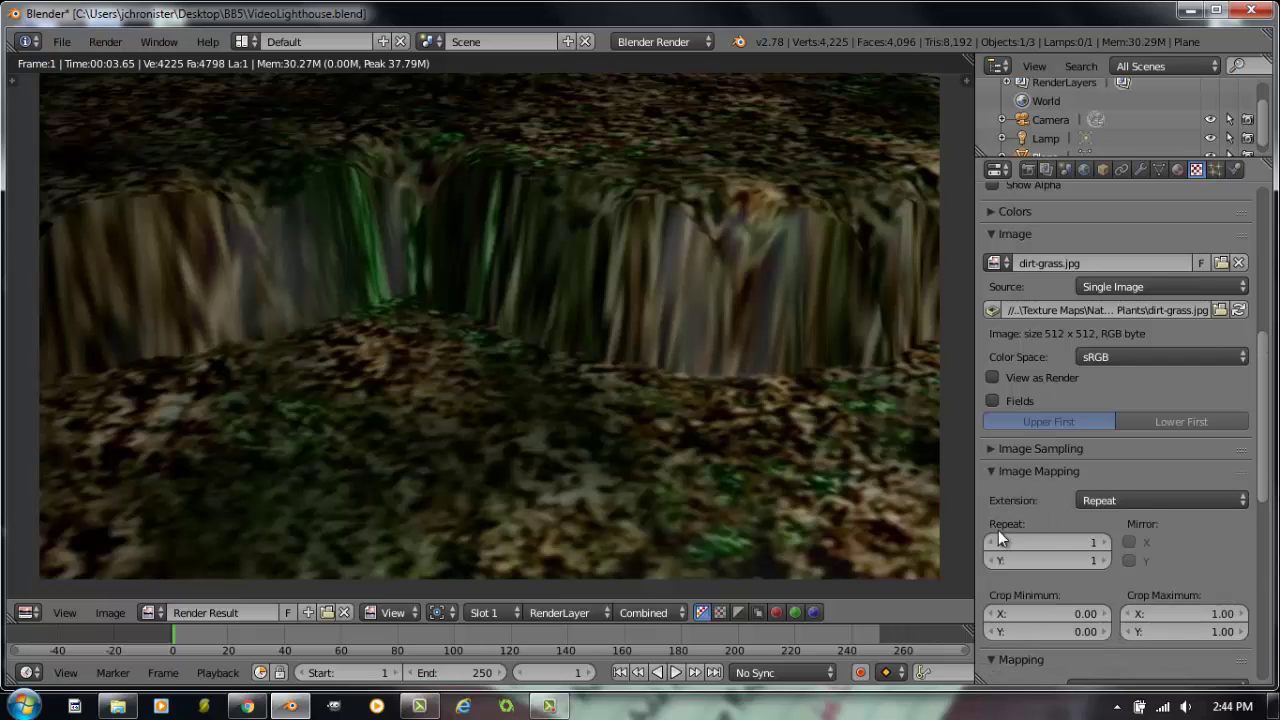
pyautogui.click(1103, 543)
pyautogui.click(1103, 543)
pyautogui.click(1103, 543)
pyautogui.click(1103, 543)
pyautogui.click(1103, 543)
pyautogui.click(1104, 543)
pyautogui.click(1104, 543)
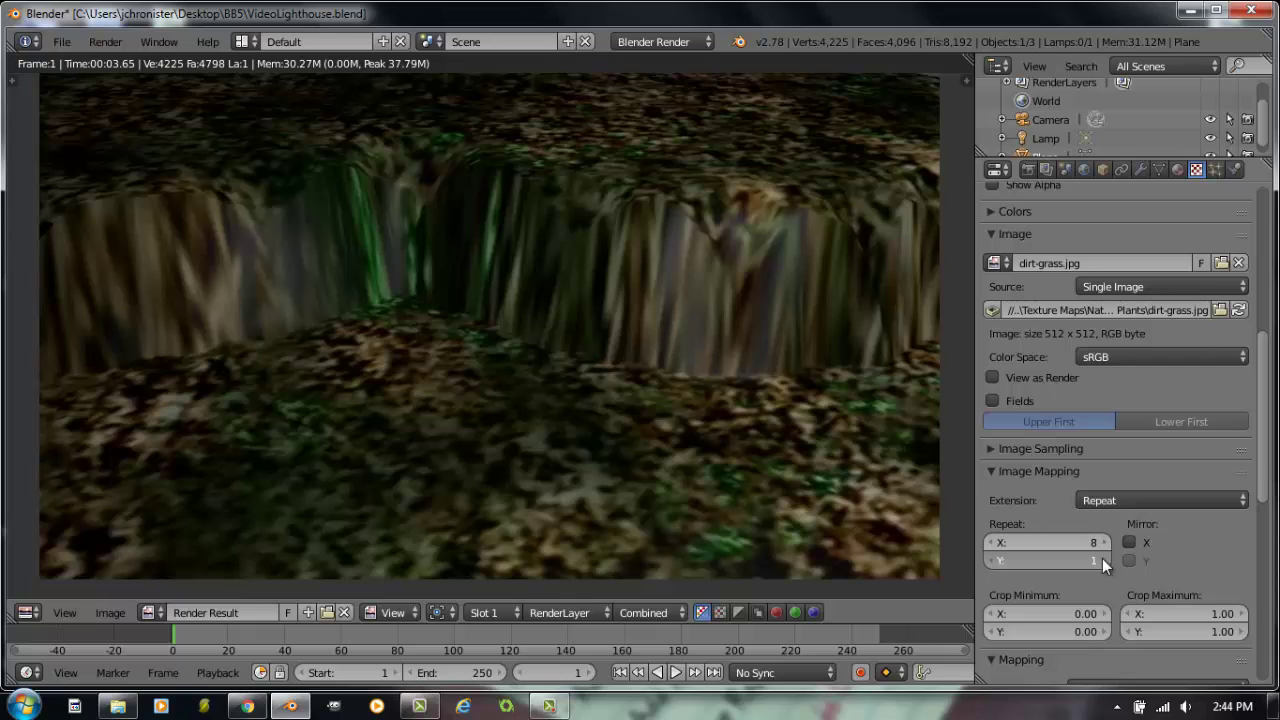
pyautogui.click(1102, 558)
pyautogui.click(1102, 558)
pyautogui.click(1102, 558)
pyautogui.click(1102, 558)
pyautogui.click(1102, 558)
pyautogui.click(1102, 558)
pyautogui.click(1102, 558)
pyautogui.press('F12')
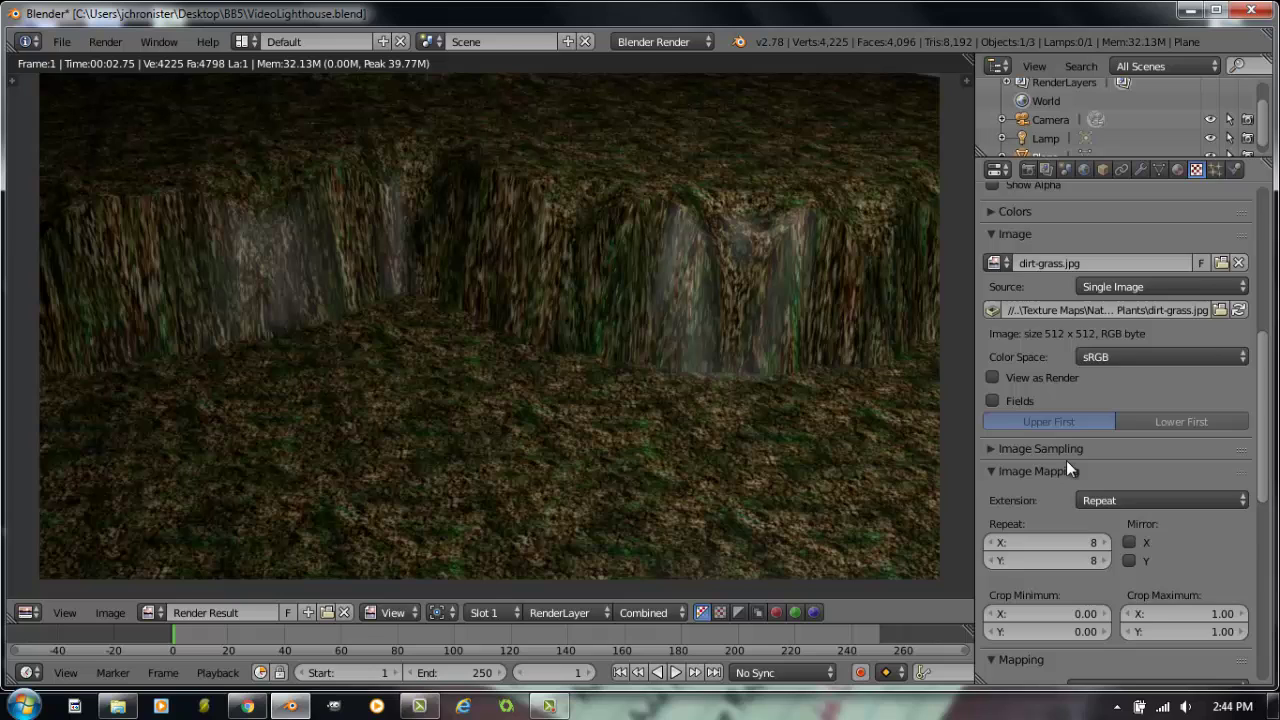
# - Enable the texture's Geometry Normal influence at 0.722, checking the bump effect in renders
pyautogui.scroll(-3, 1075, 478)
pyautogui.scroll(-7, 1080, 482)
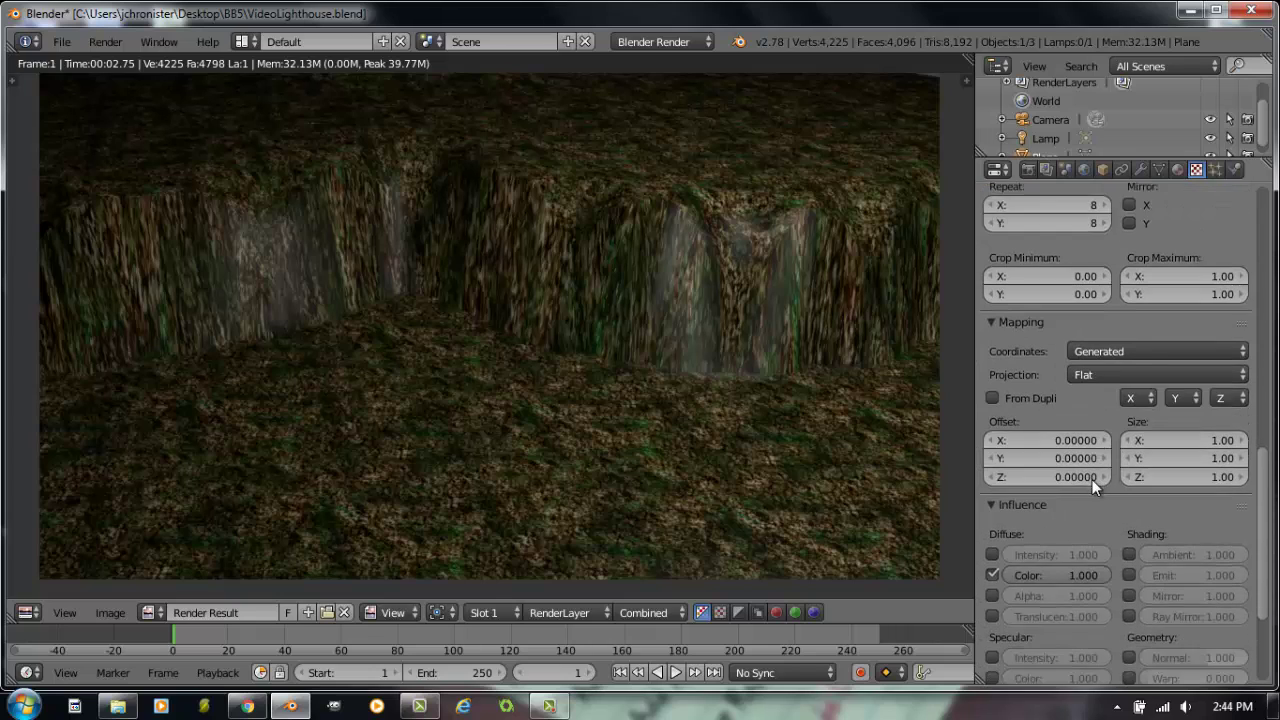
pyautogui.scroll(-1, 1092, 495)
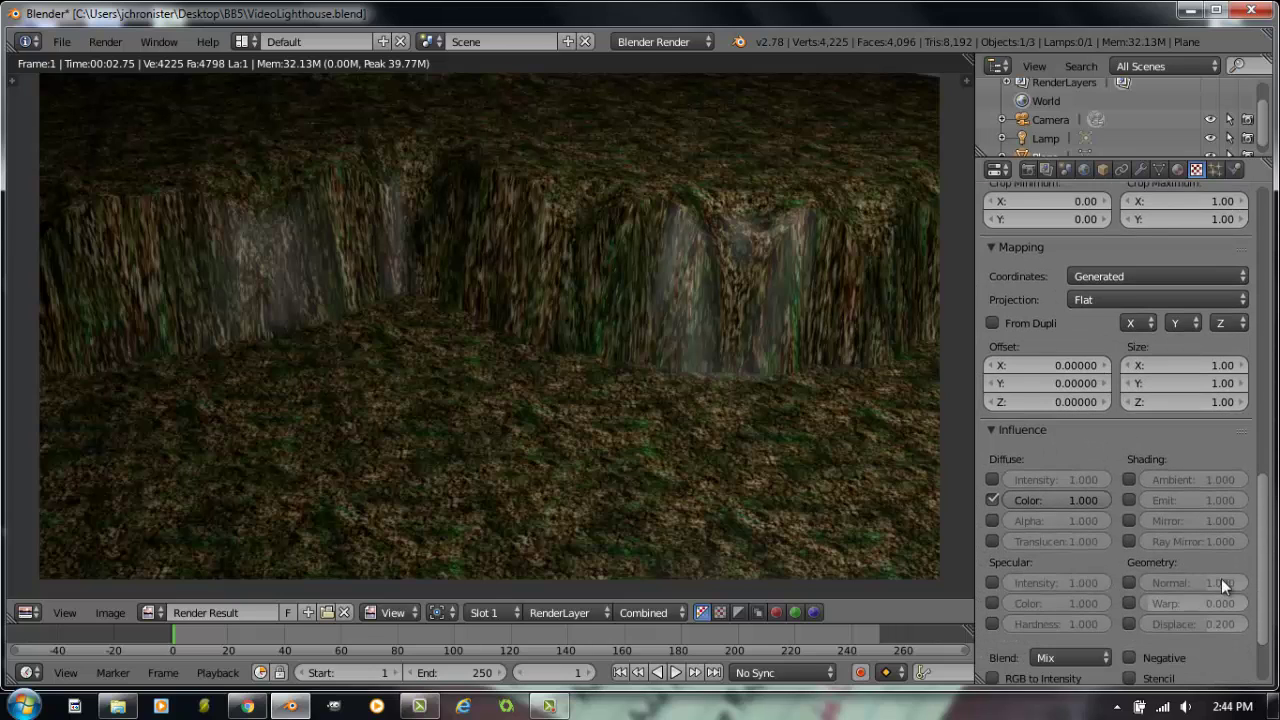
pyautogui.click(1129, 583)
pyautogui.press('F12')
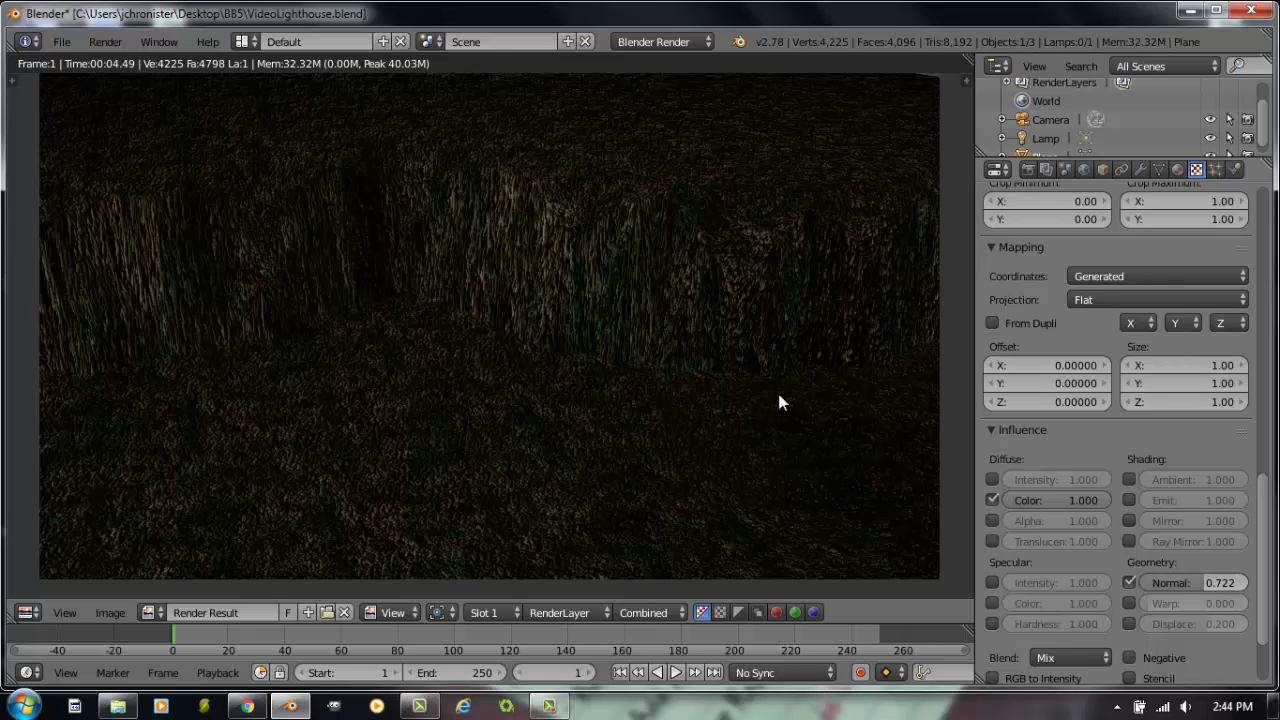
pyautogui.press('F12')
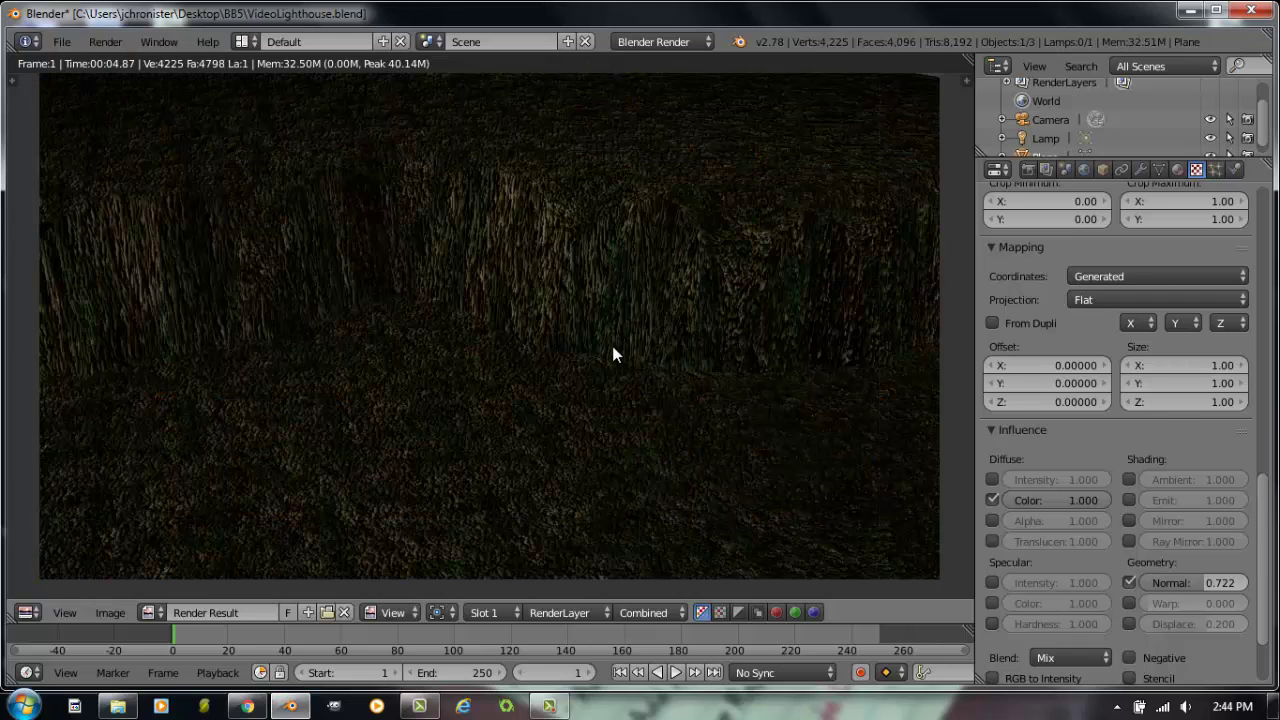
pyautogui.press('Escape')
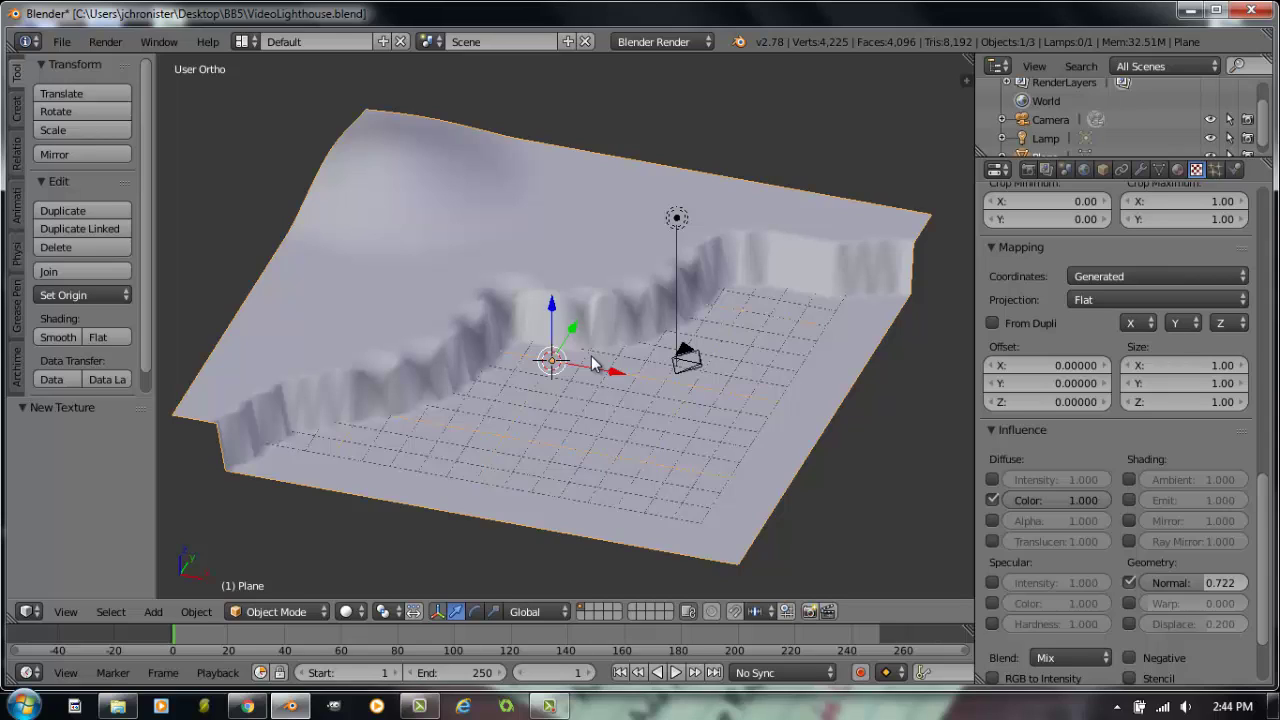
# - Add Plane.001 and scale it up twice to span the terrain floor, checking it in a render
pyautogui.press('space')
pyautogui.moveTo(622, 367)
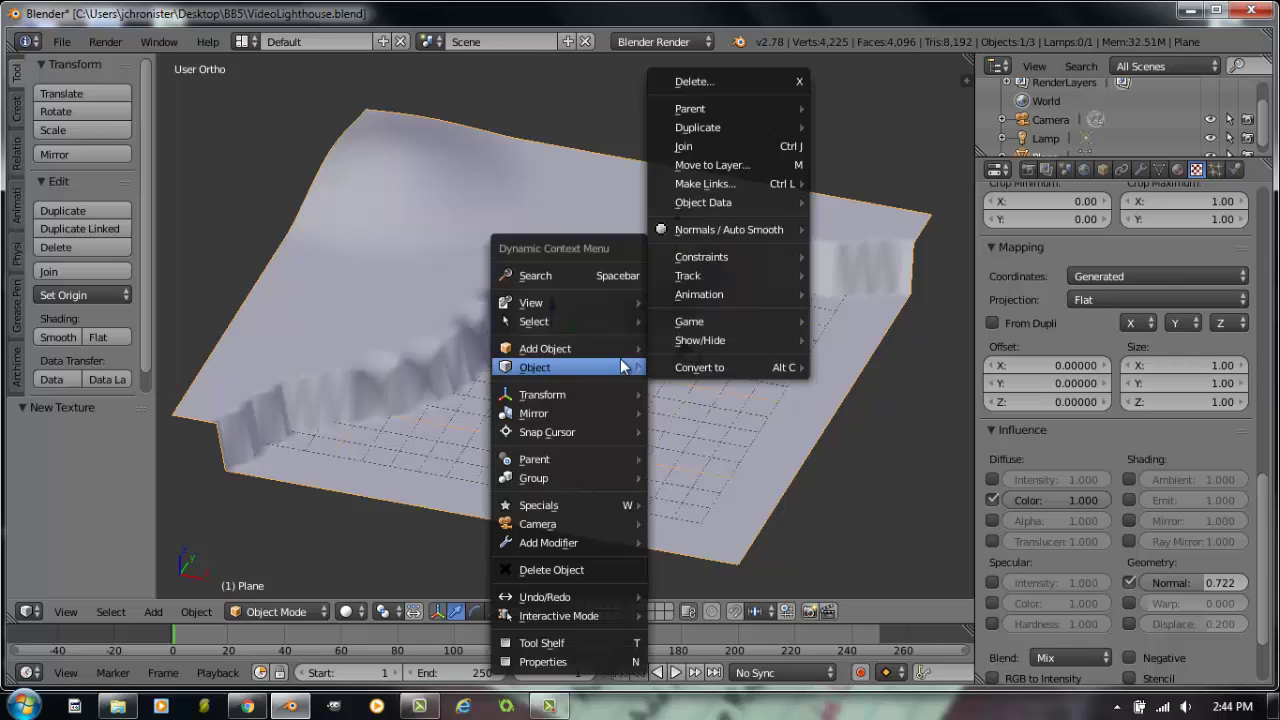
pyautogui.moveTo(580, 350)
pyautogui.moveTo(672, 352)
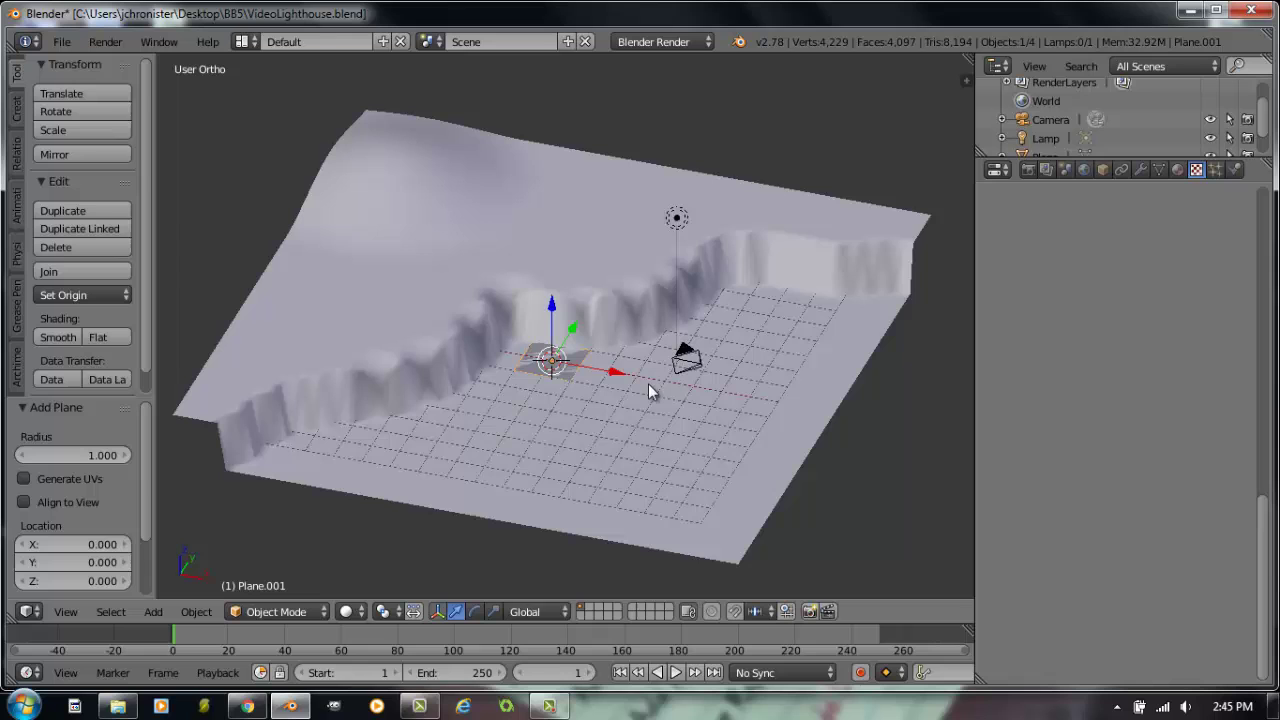
pyautogui.press('s')
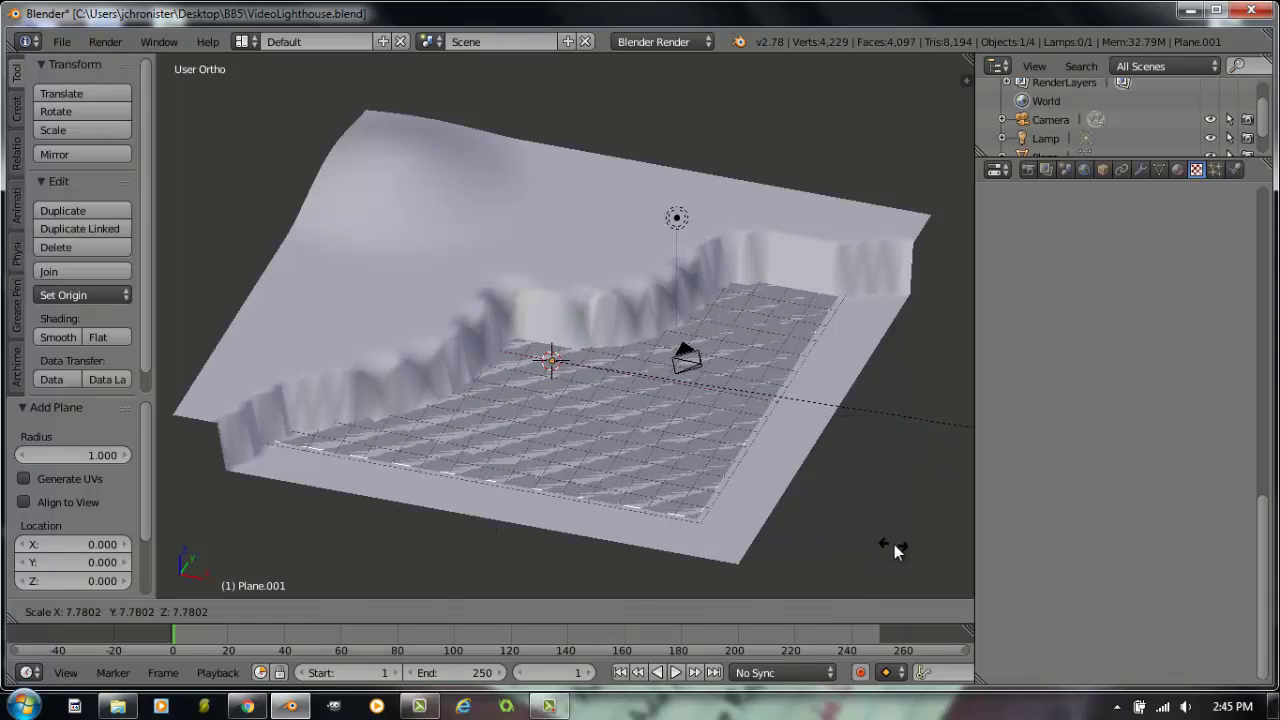
pyautogui.click(828, 494)
pyautogui.press('s')
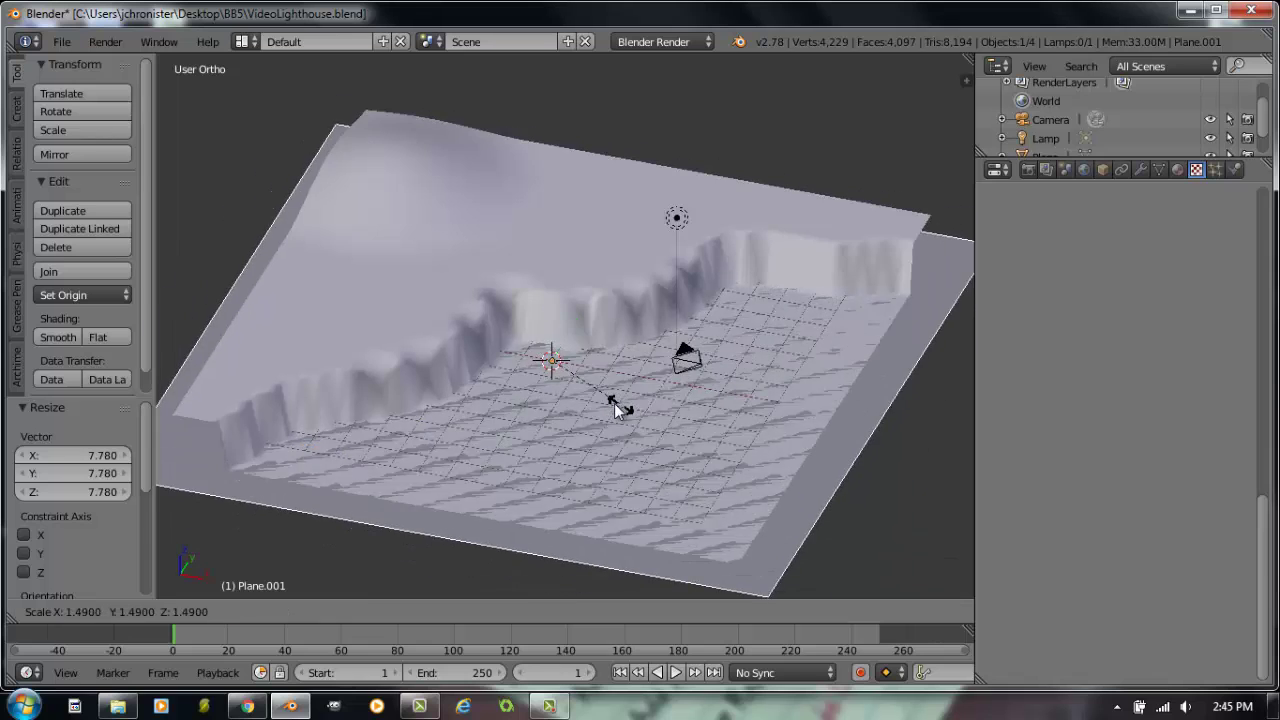
pyautogui.click(608, 403)
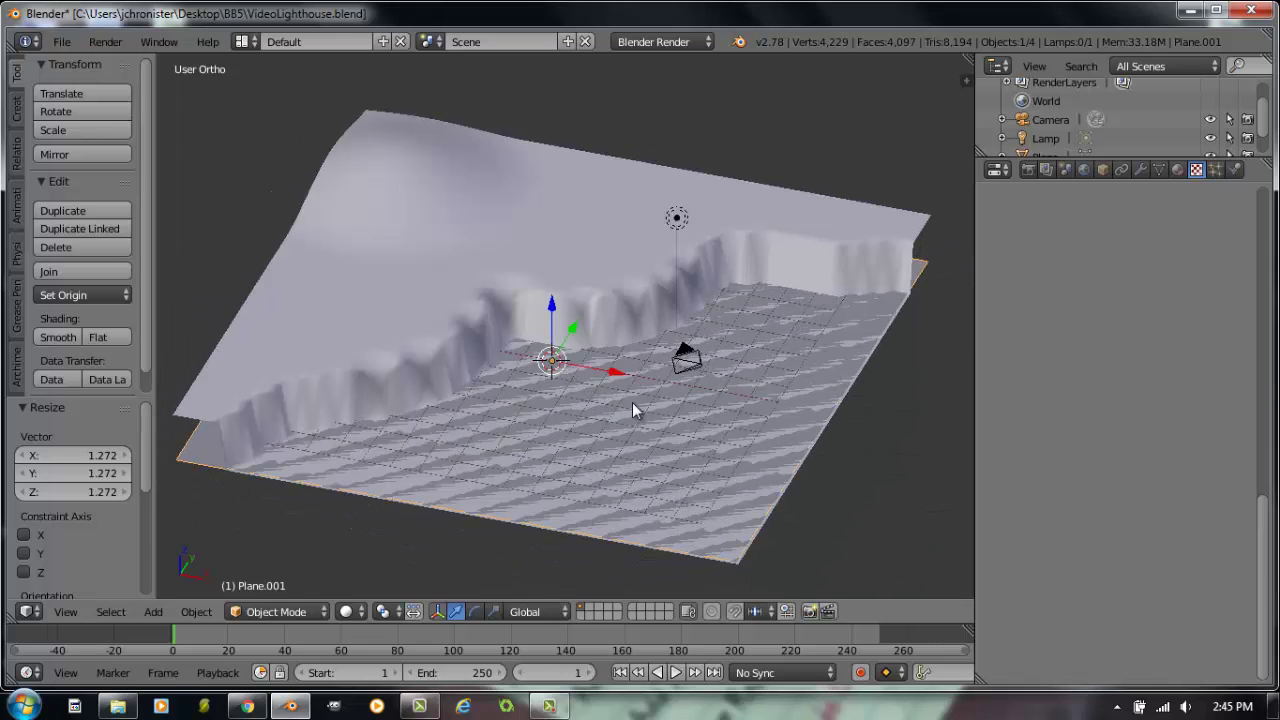
pyautogui.scroll(1, 629, 446)
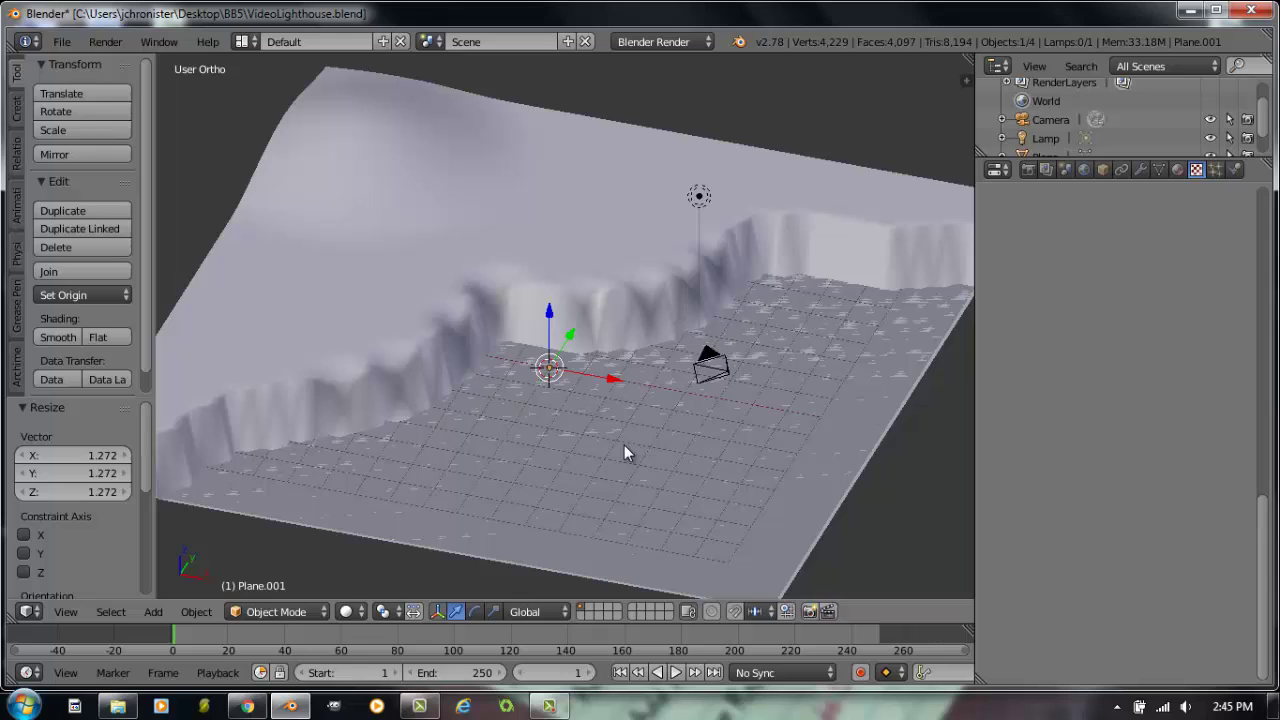
pyautogui.press('F12')
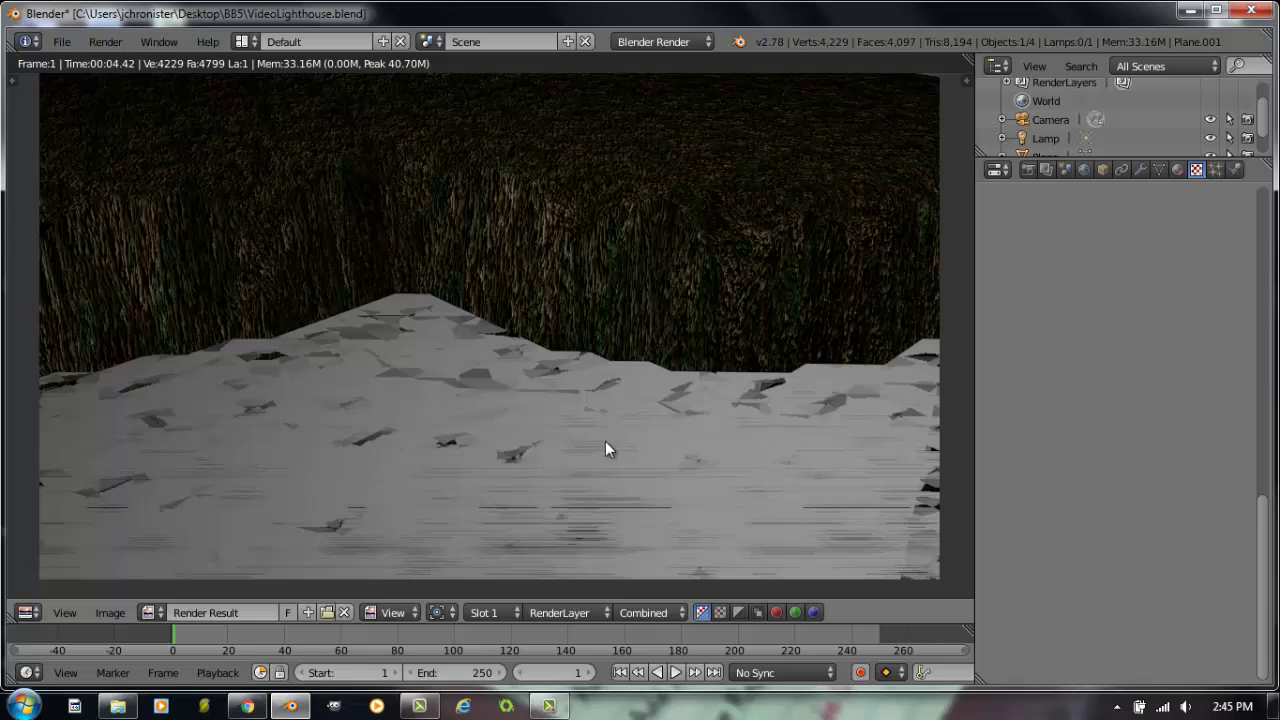
pyautogui.press('Escape')
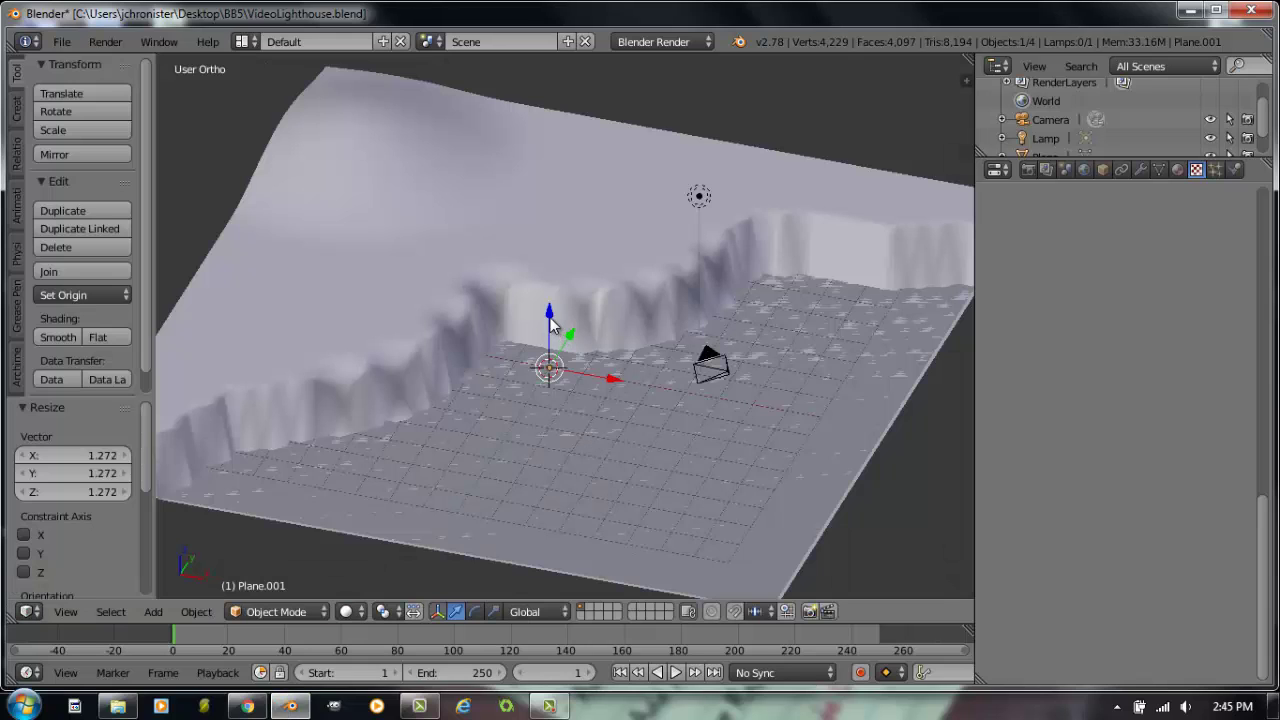
# - Lift Plane.001 0.186 along Z and render the scene with its flat gray floor
pyautogui.moveTo(550, 318); pyautogui.dragTo(545, 308)
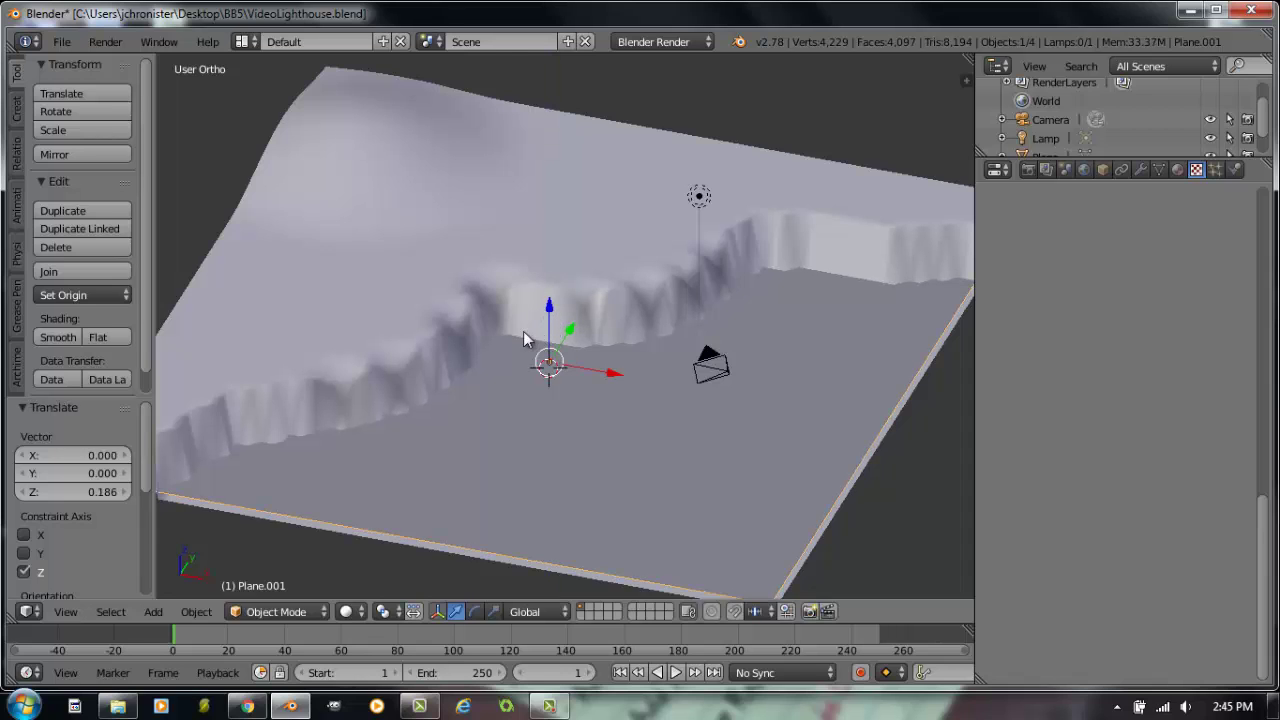
pyautogui.press('F12')
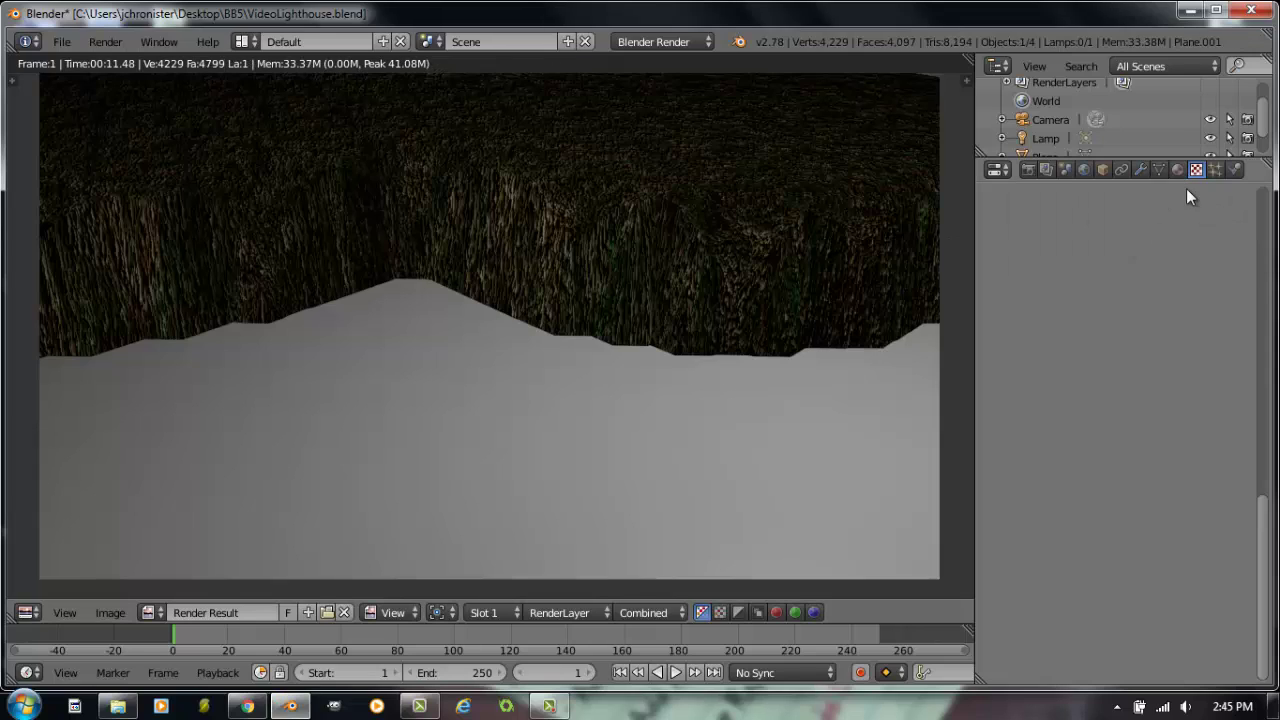
# - Create Material.002 for the plane with a blue diffuse colour (R 0.056, G 0.111, B 0.800)
pyautogui.click(1180, 171)
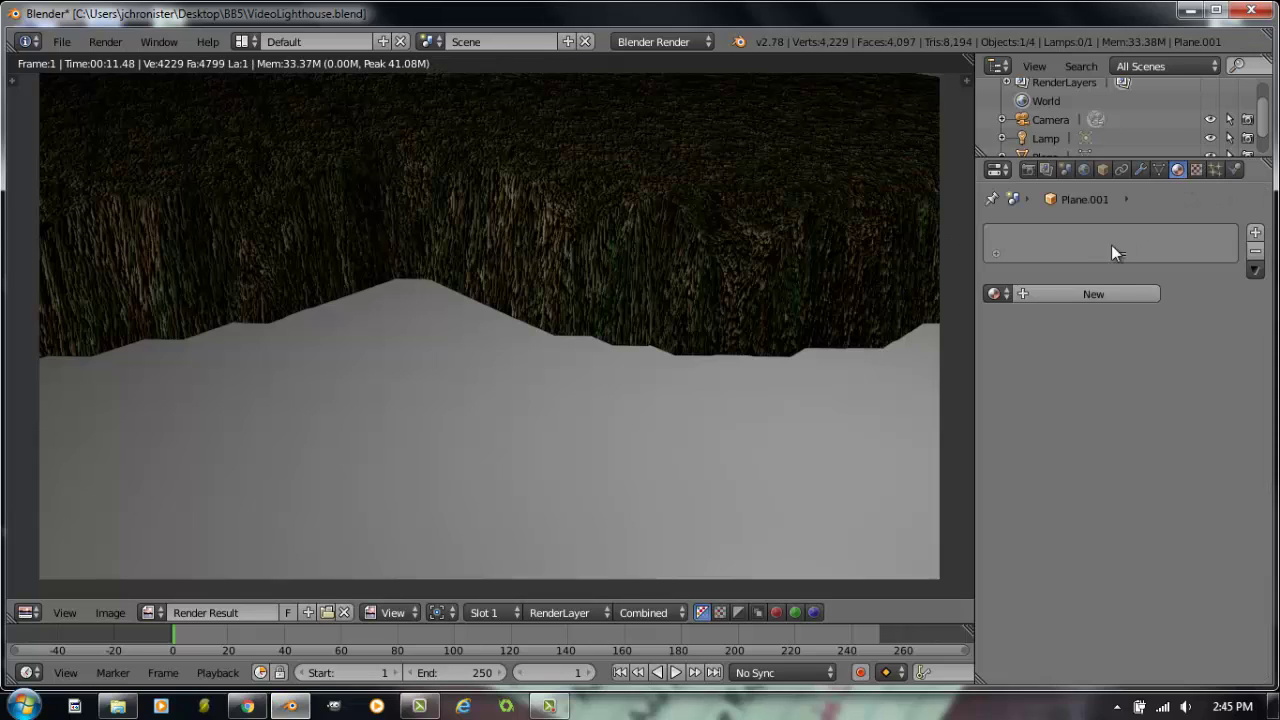
pyautogui.click(1088, 293)
pyautogui.click(1057, 522)
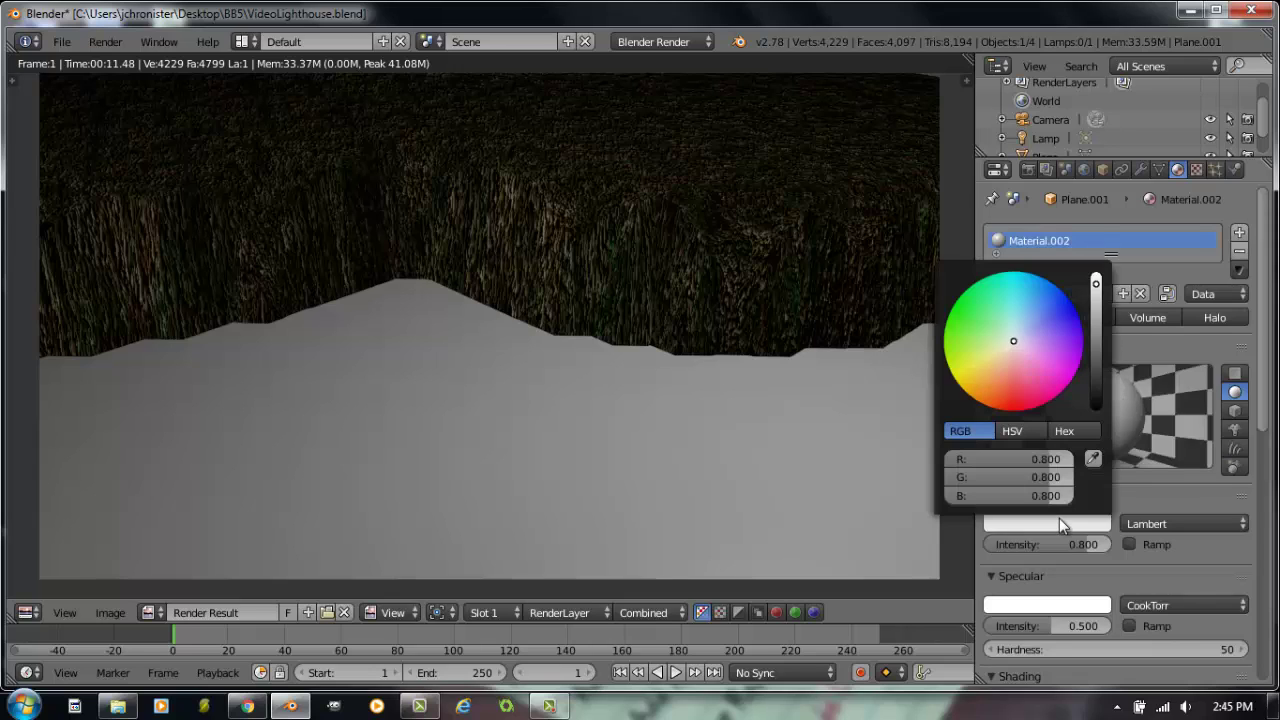
pyautogui.moveTo(1036, 324); pyautogui.dragTo(1056, 305)
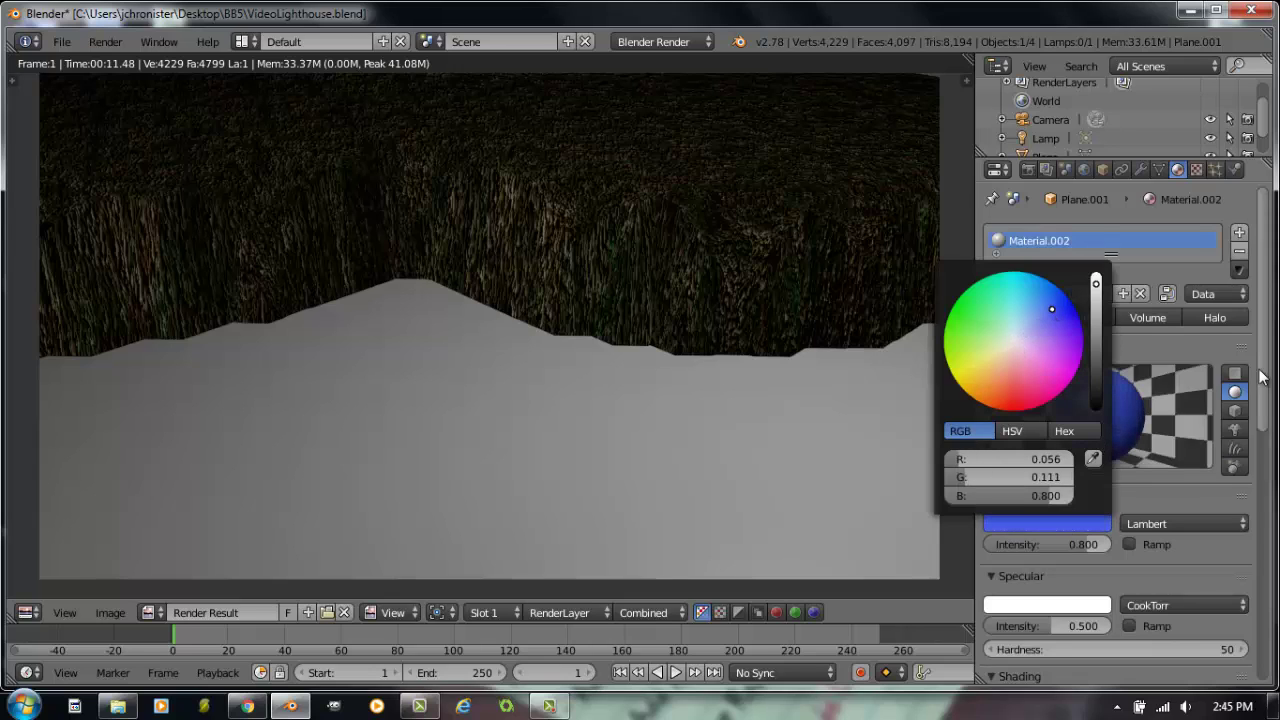
pyautogui.click(1198, 169)
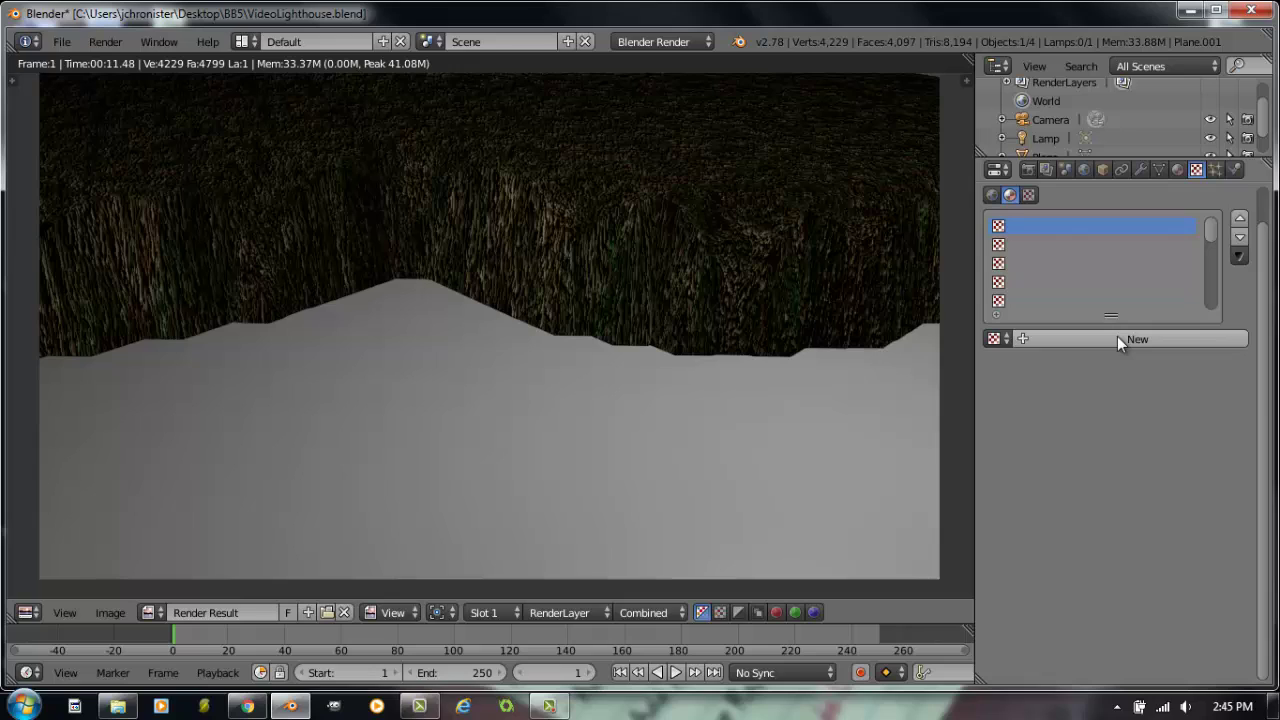
# - Create a new Clouds texture for the plane's material, previewing Both texture and material
pyautogui.click(1116, 336)
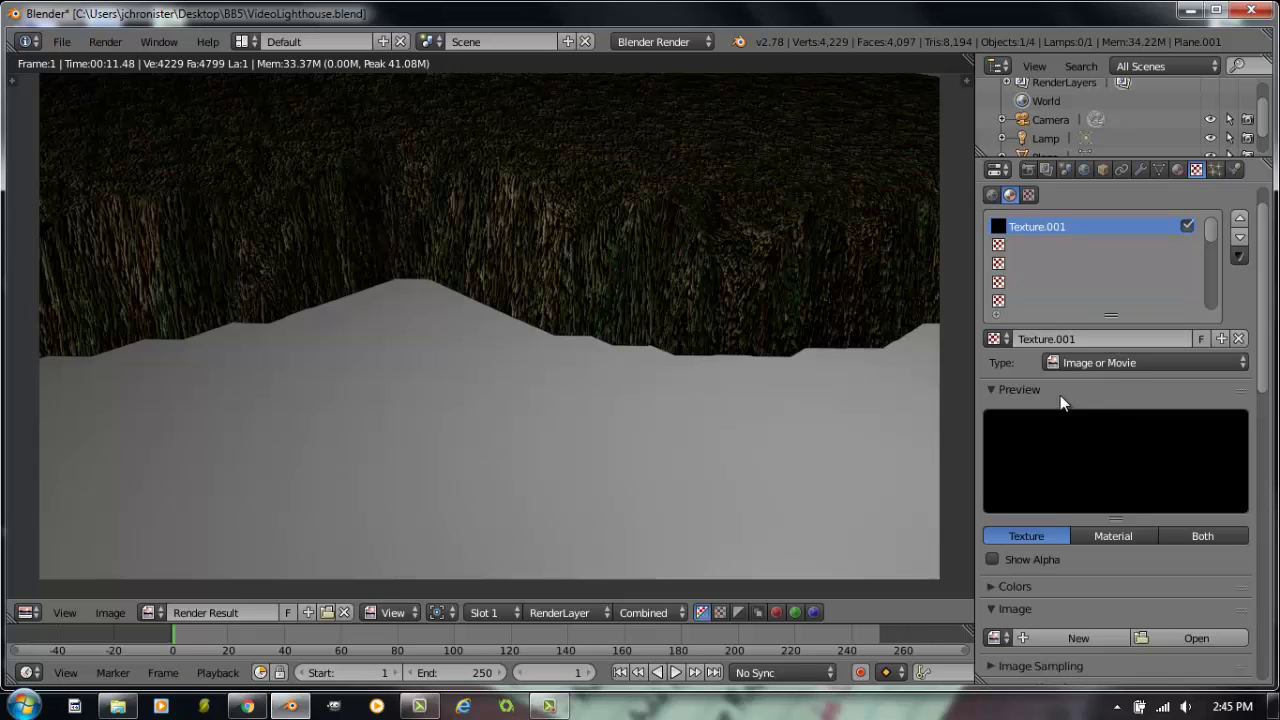
pyautogui.click(1121, 361)
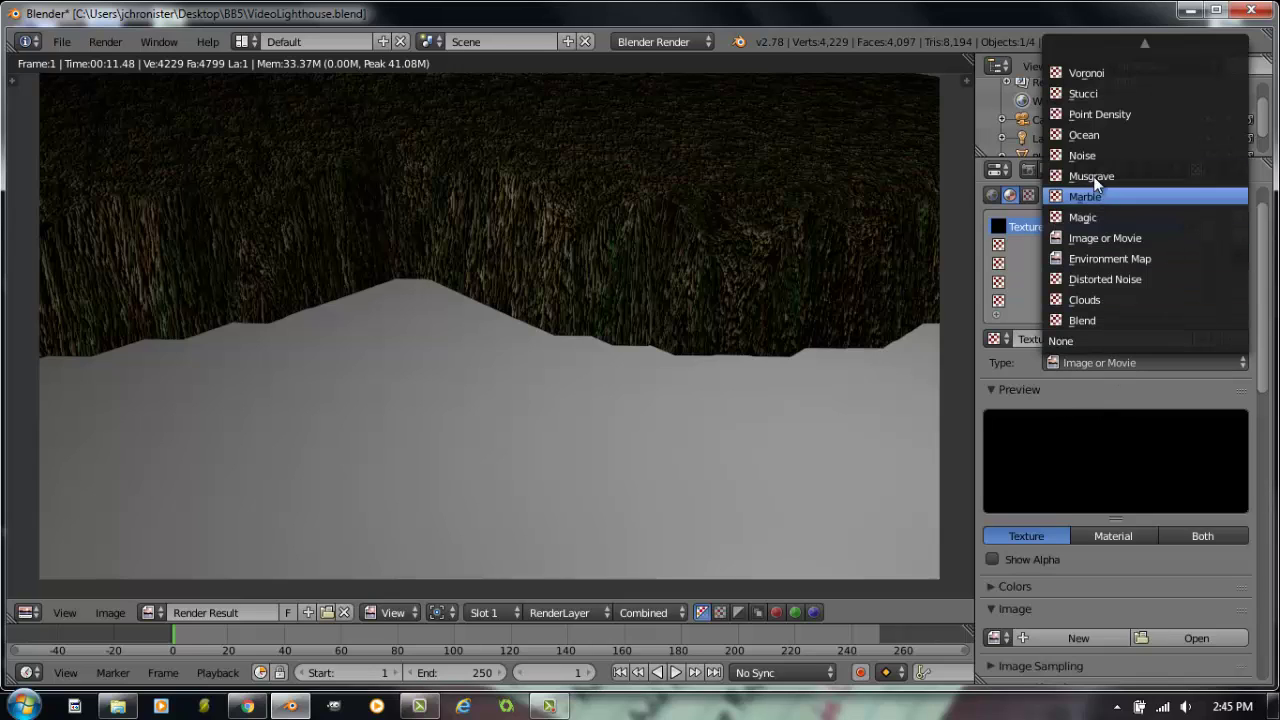
pyautogui.click(1092, 298)
pyautogui.scroll(-1, 1177, 460)
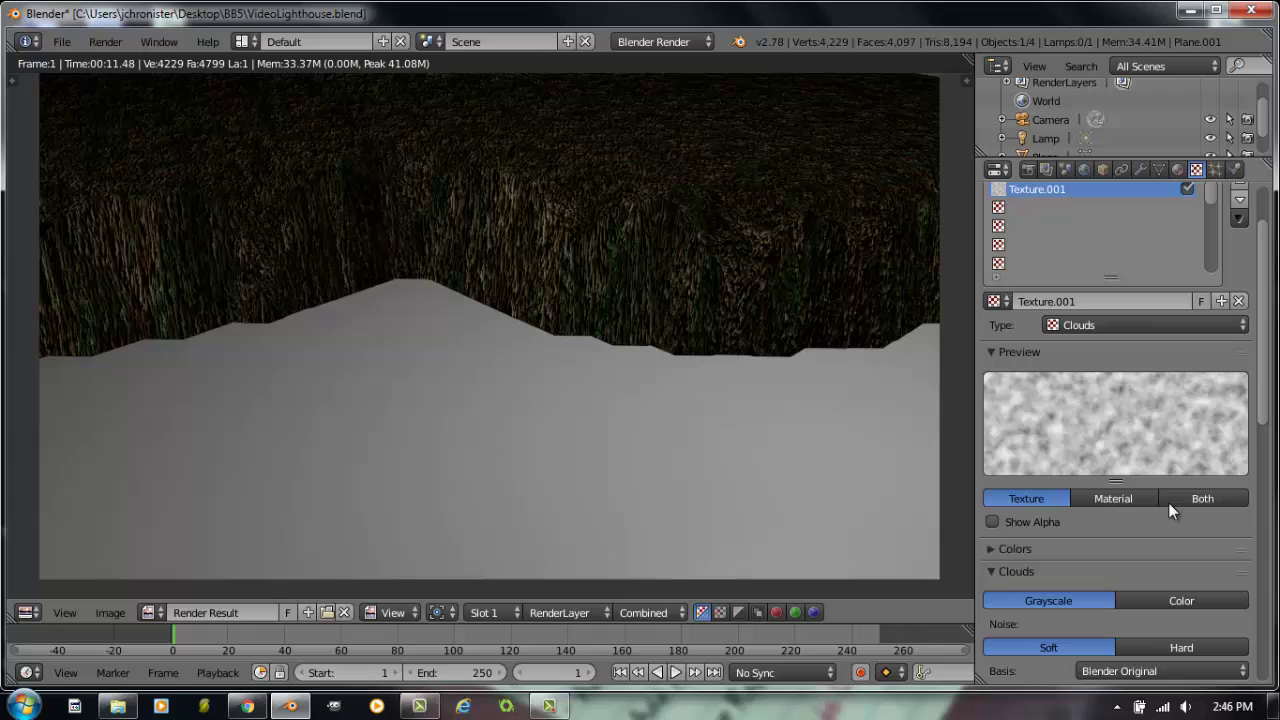
pyautogui.click(1198, 499)
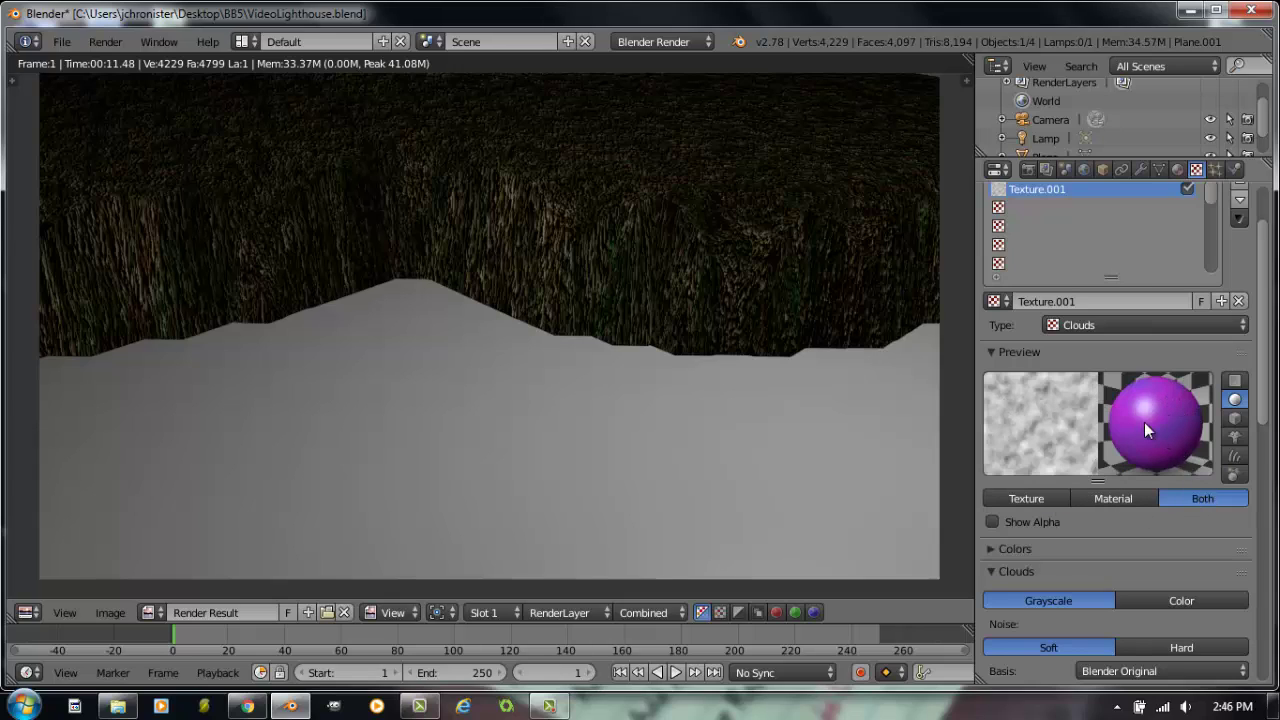
# - Change the Clouds influence colour from magenta to blue and map it with Generated coordinates
pyautogui.scroll(-7, 1156, 444)
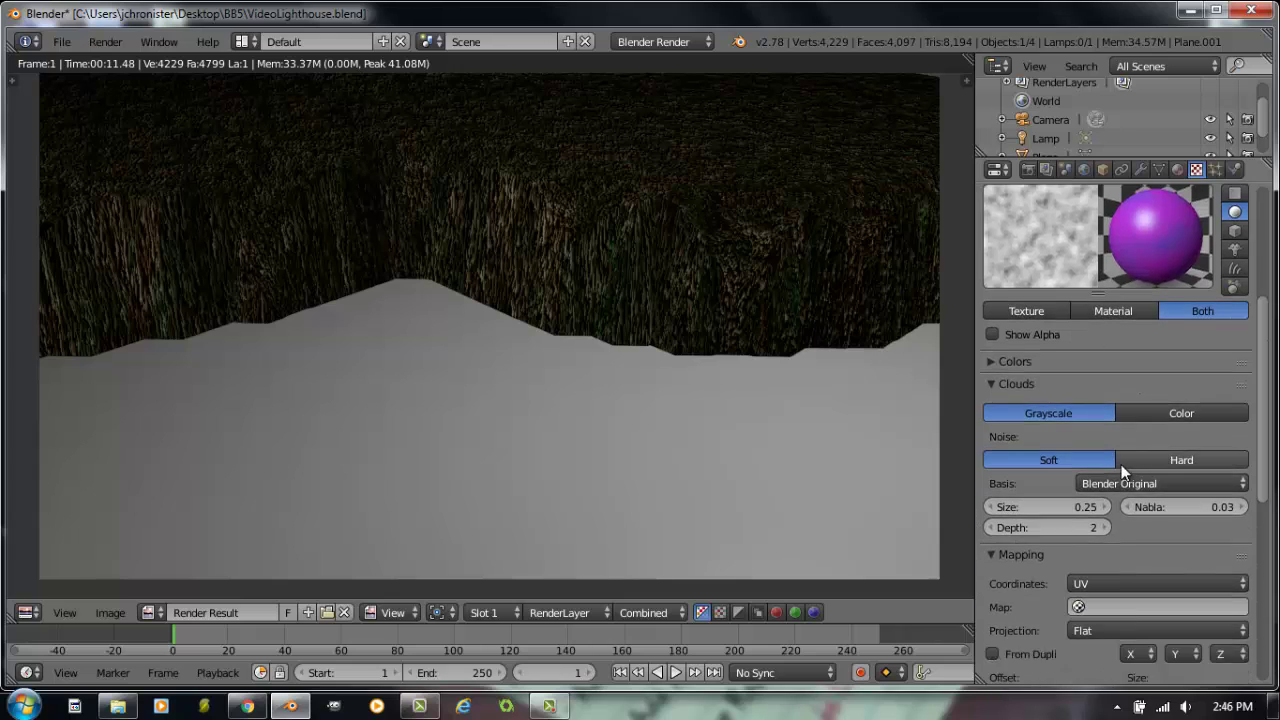
pyautogui.scroll(-9, 1108, 473)
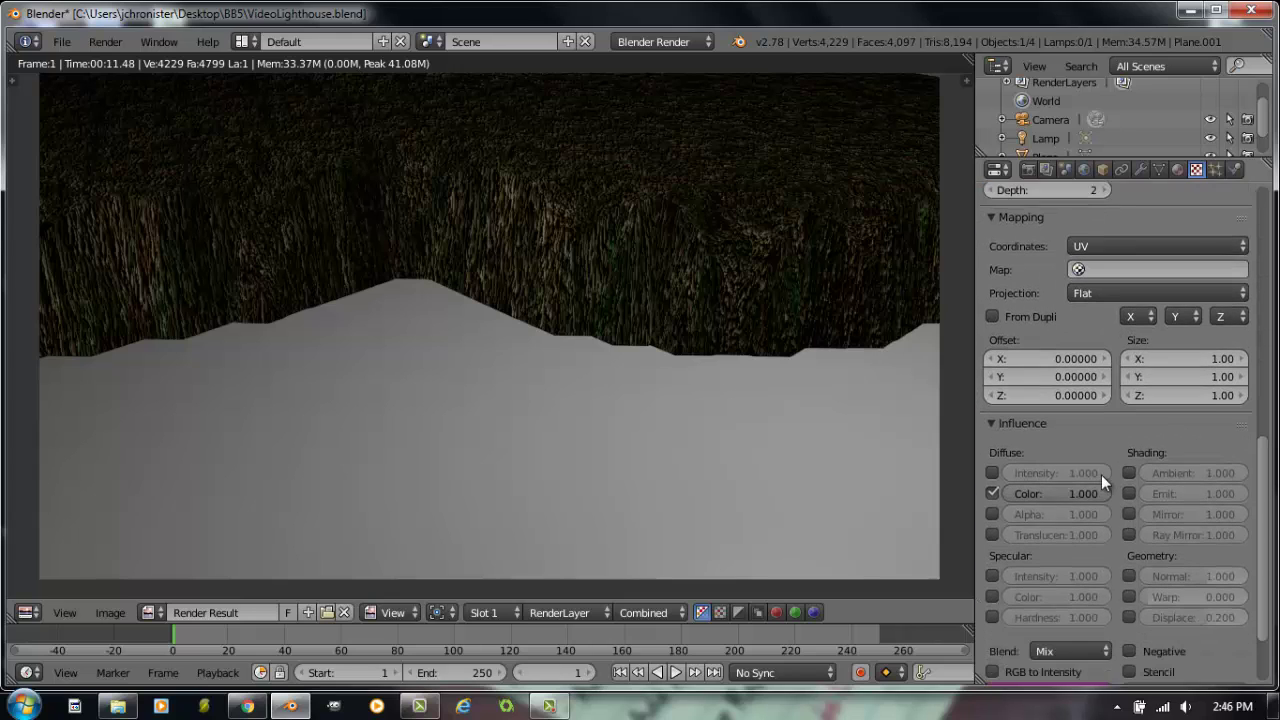
pyautogui.scroll(-1, 1101, 481)
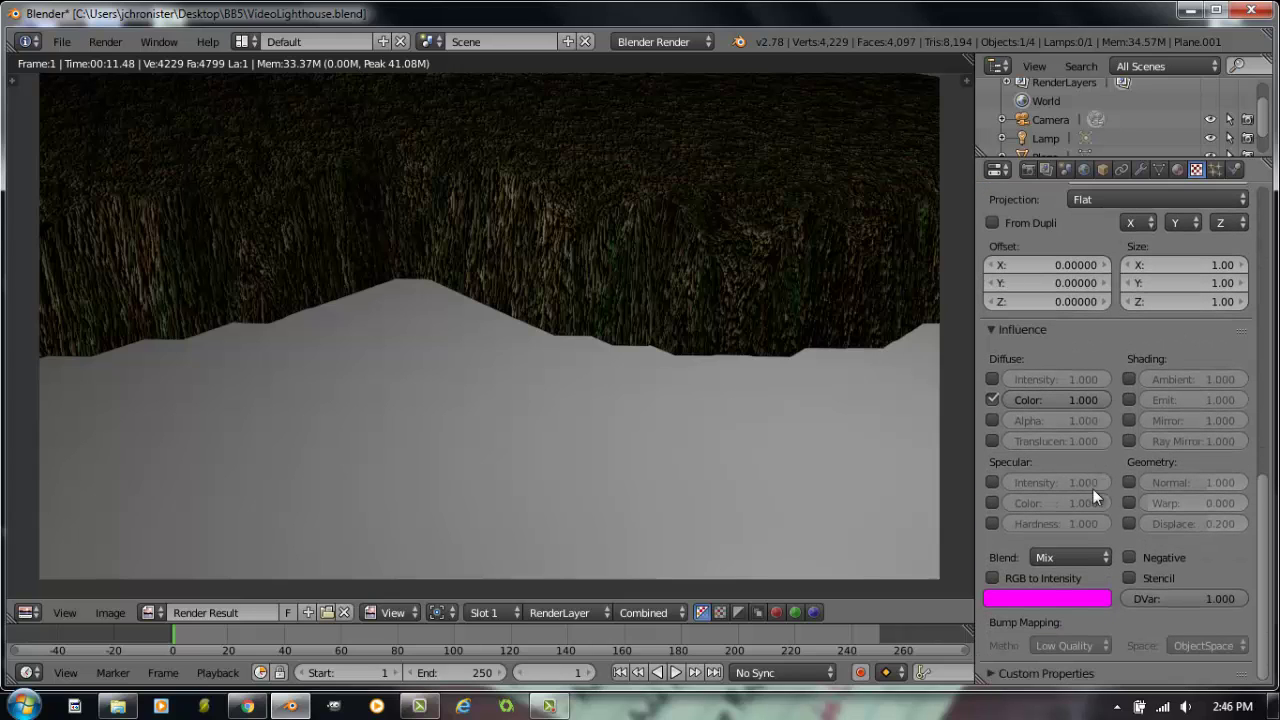
pyautogui.click(1052, 598)
pyautogui.moveTo(1045, 409); pyautogui.dragTo(1103, 390)
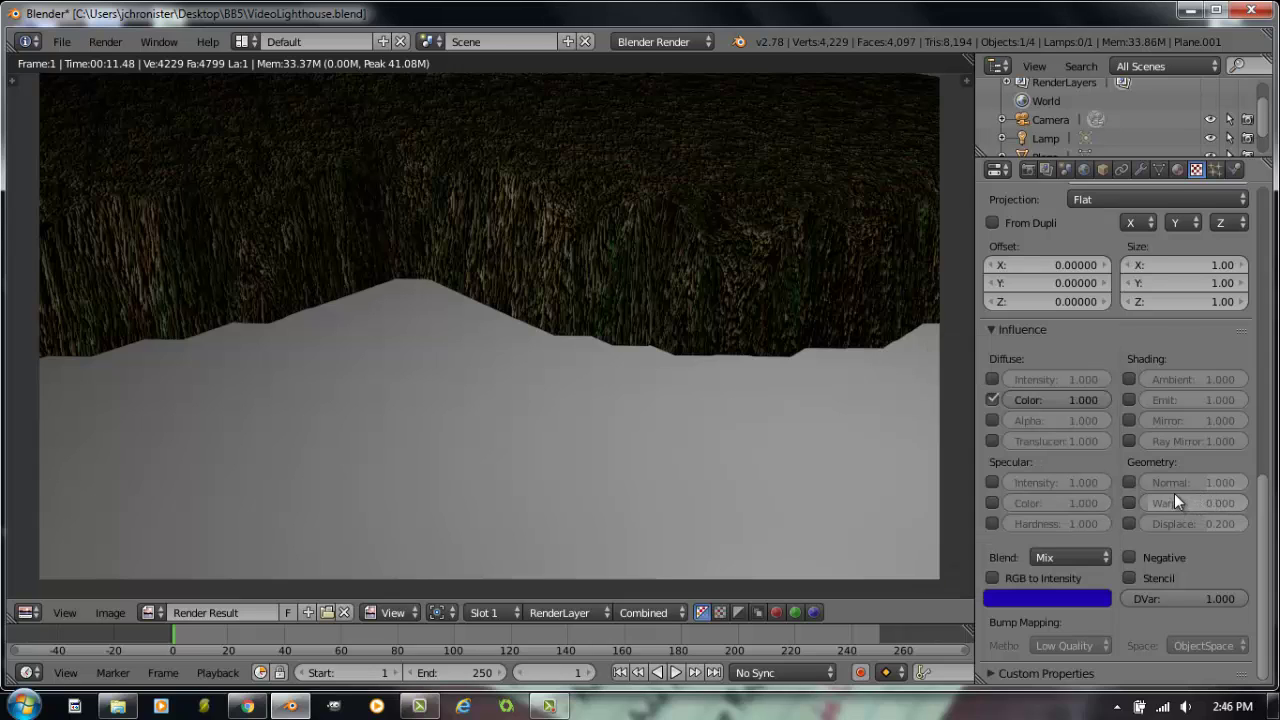
pyautogui.scroll(5, 1174, 495)
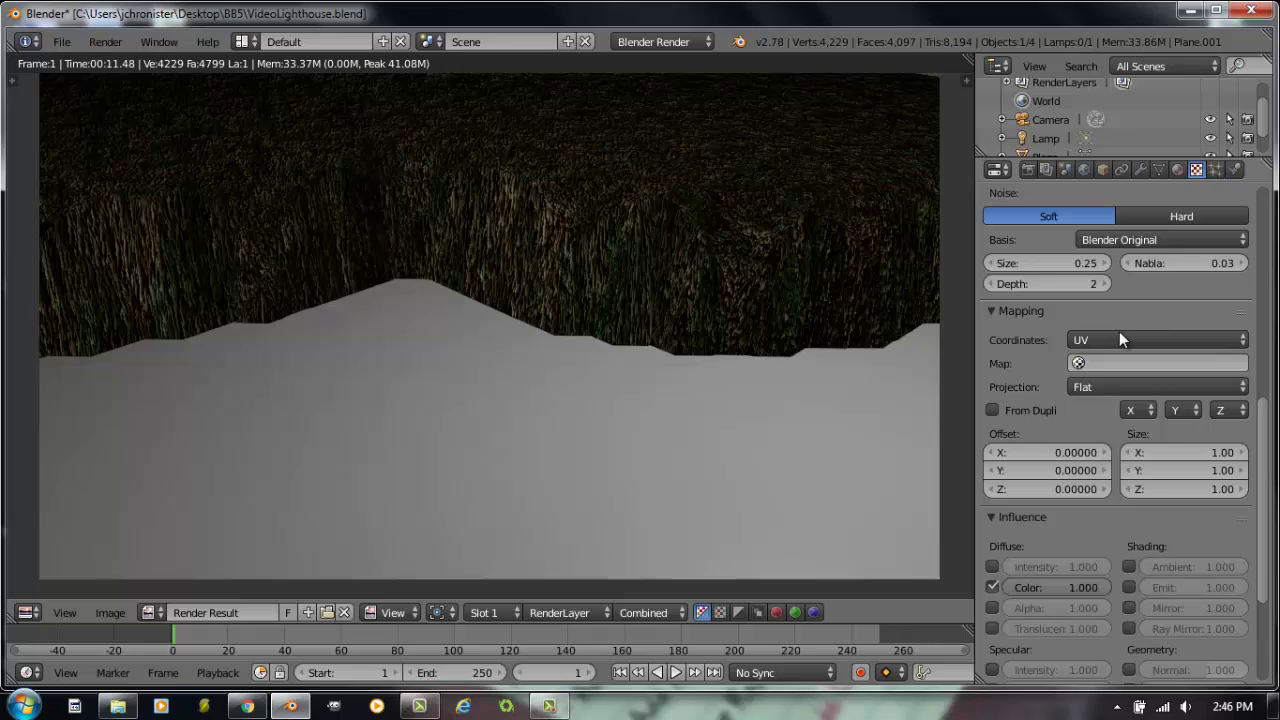
pyautogui.click(1109, 337)
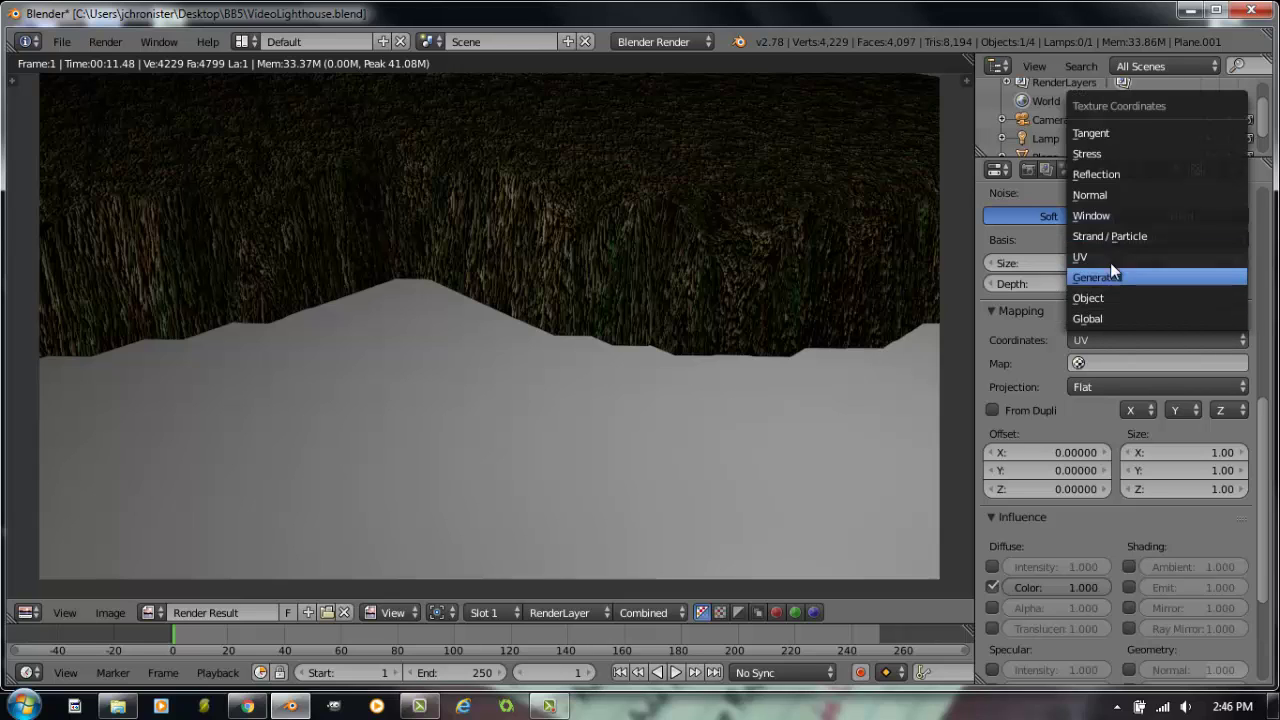
pyautogui.click(1112, 280)
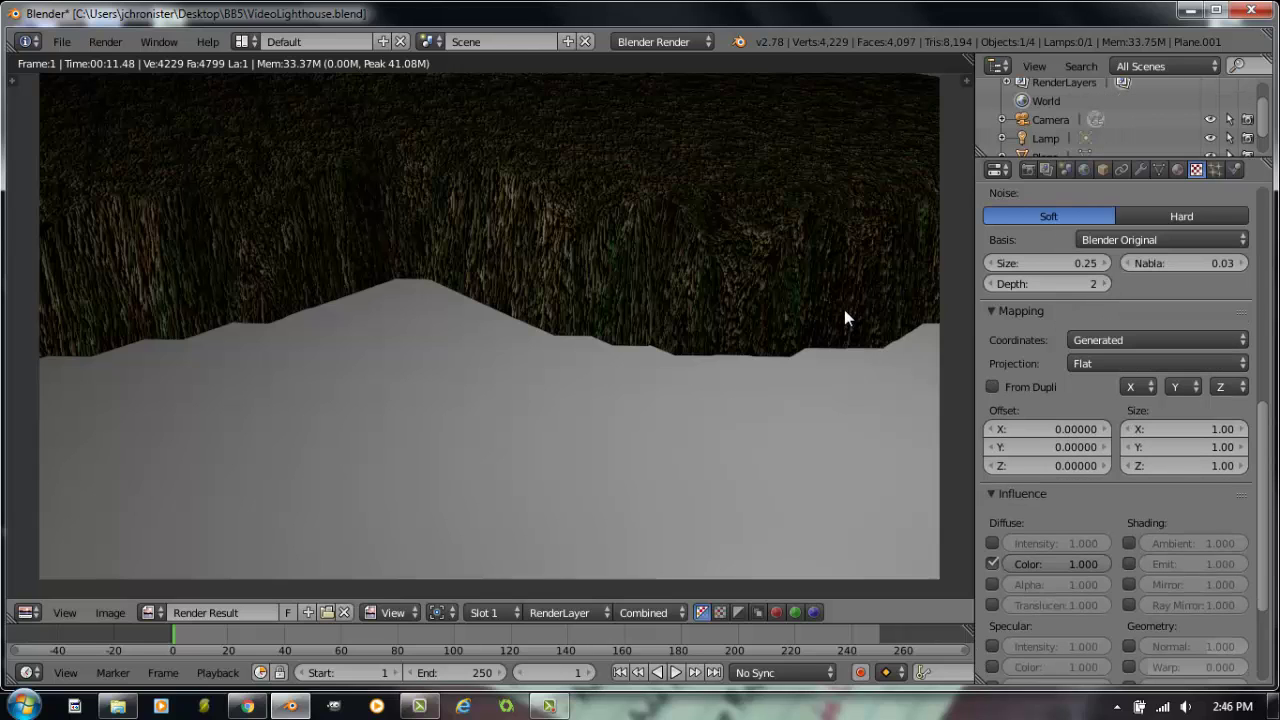
# - Render the scene, cut the Clouds noise size to 0.05, and re-render for finer mottling
pyautogui.press('F12')
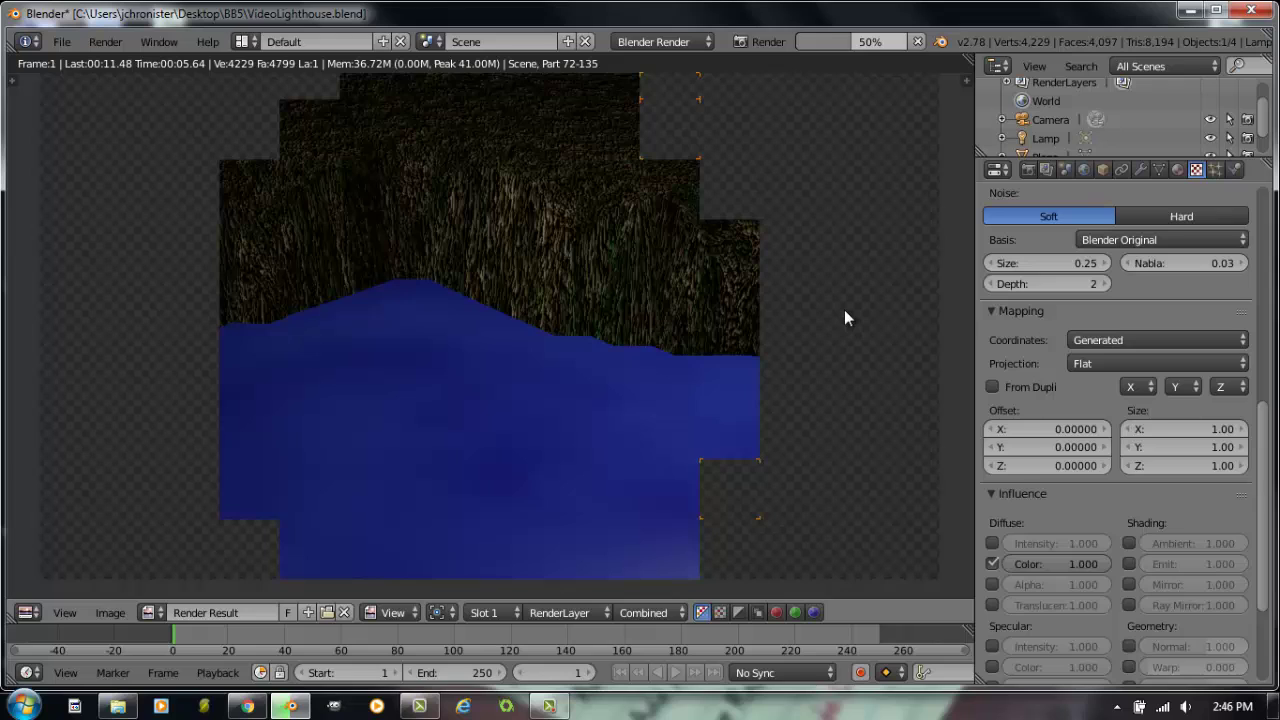
pyautogui.doubleClick(995, 263)
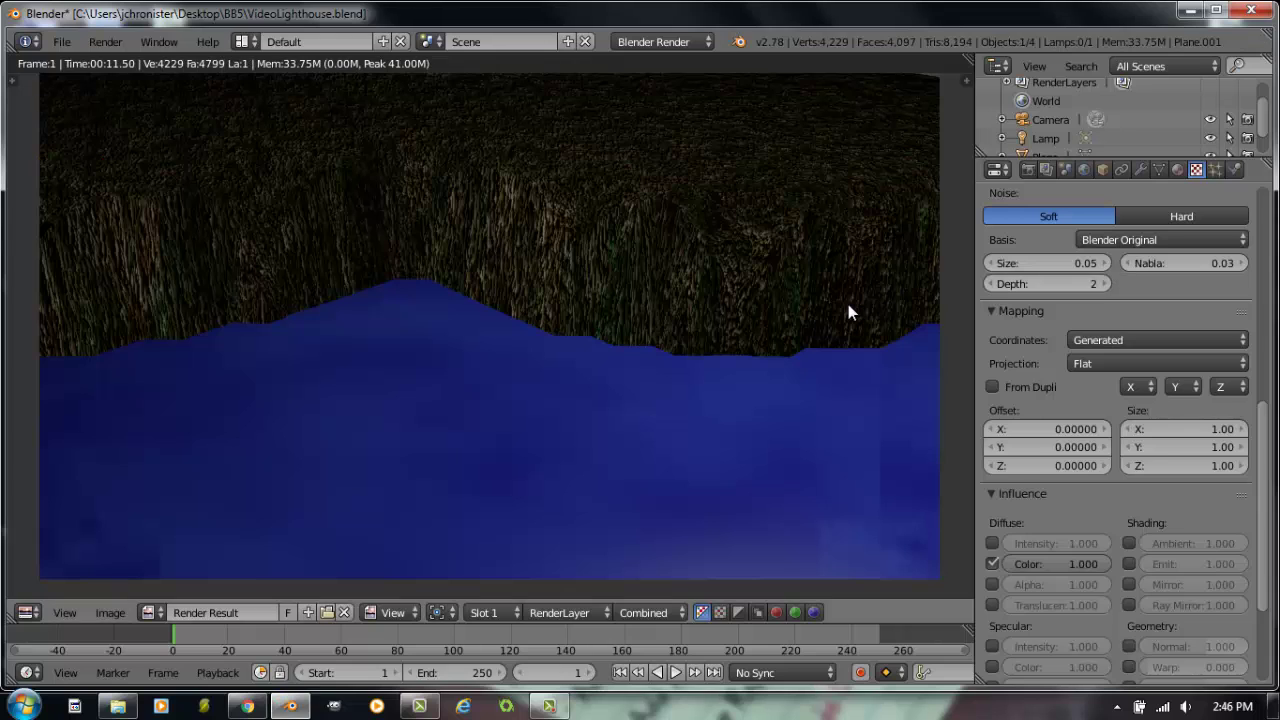
pyautogui.press('F12')
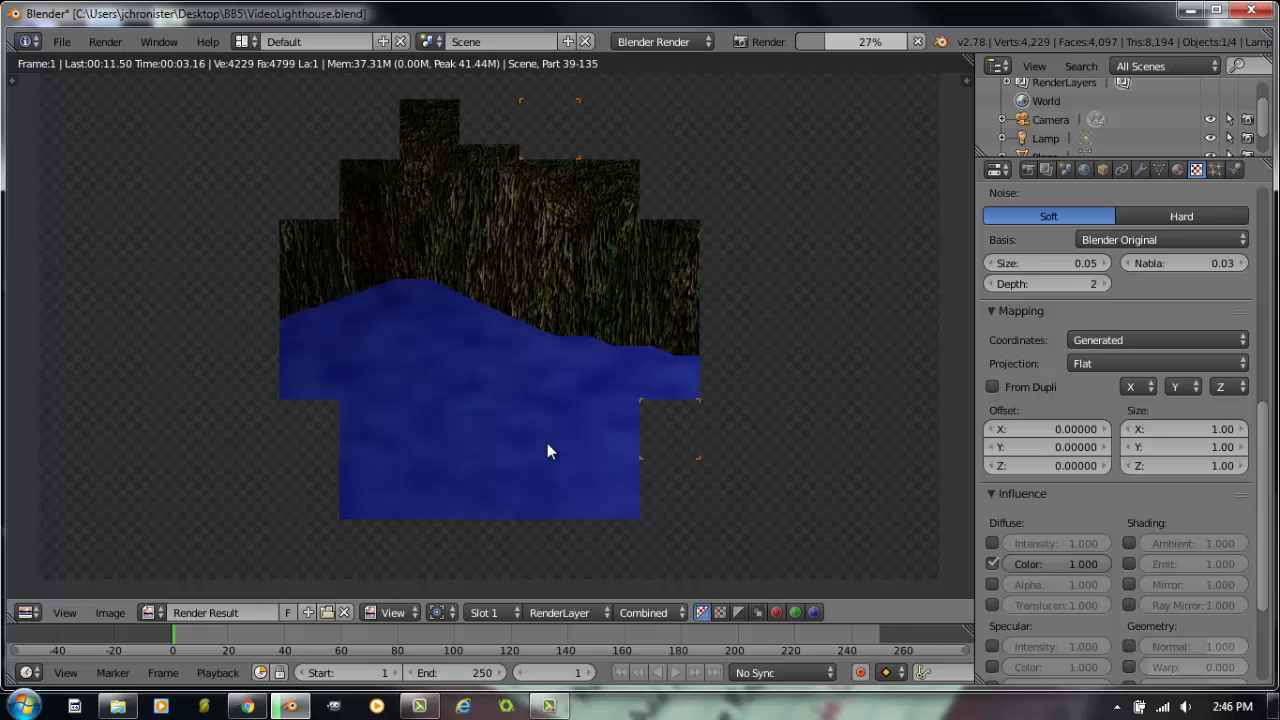
pyautogui.scroll(-2, 1128, 604)
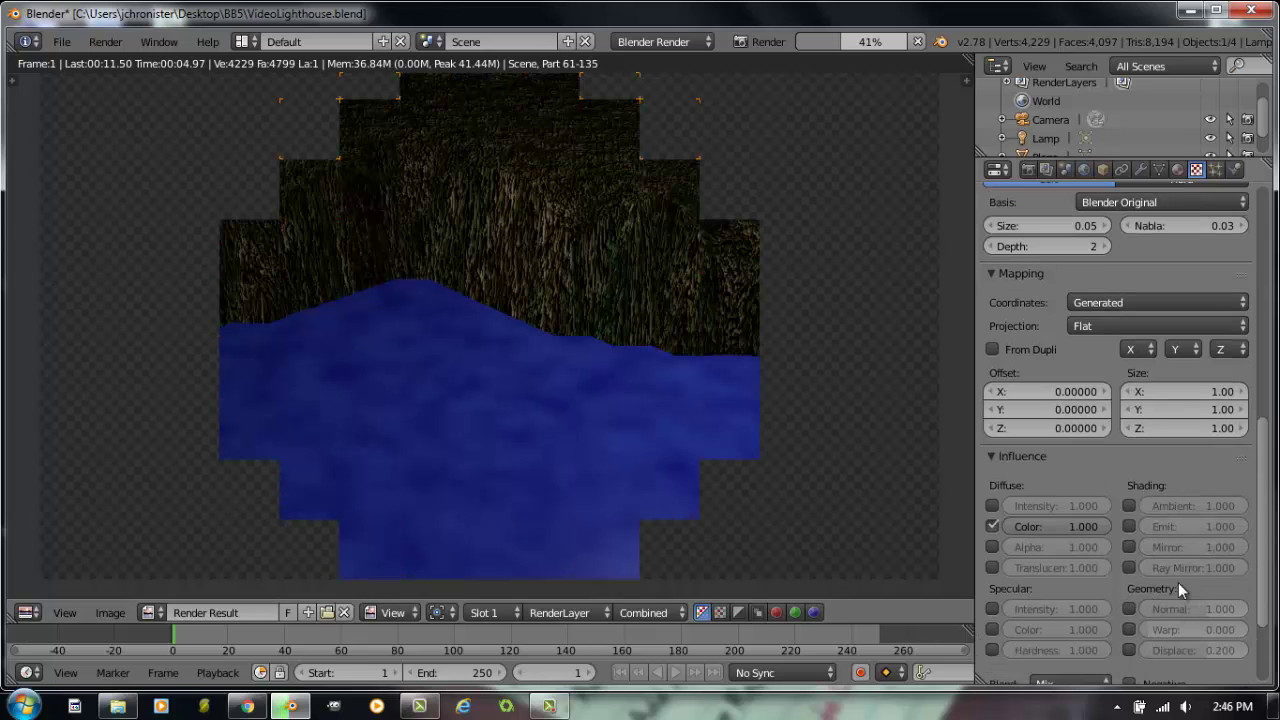
# - Let the Clouds texture drive Geometry Normal at 0.500 for ripples, then leave the render view
pyautogui.click(1129, 608)
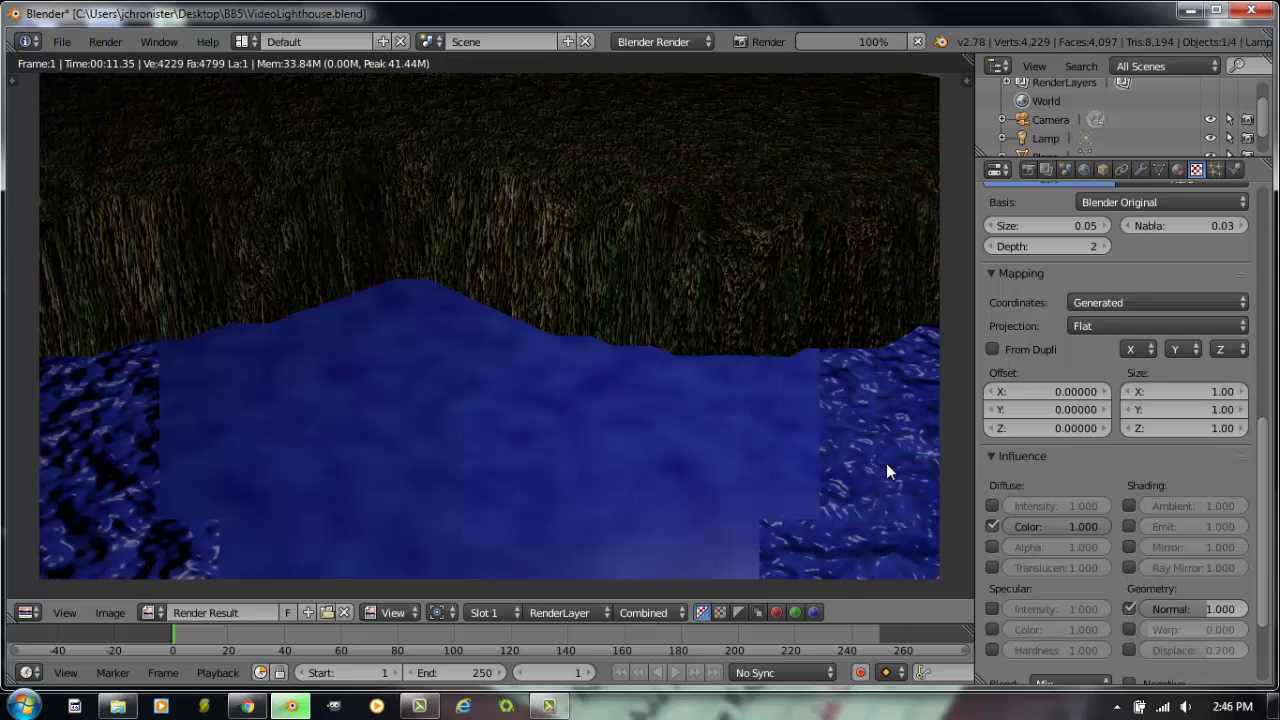
pyautogui.press('F12')
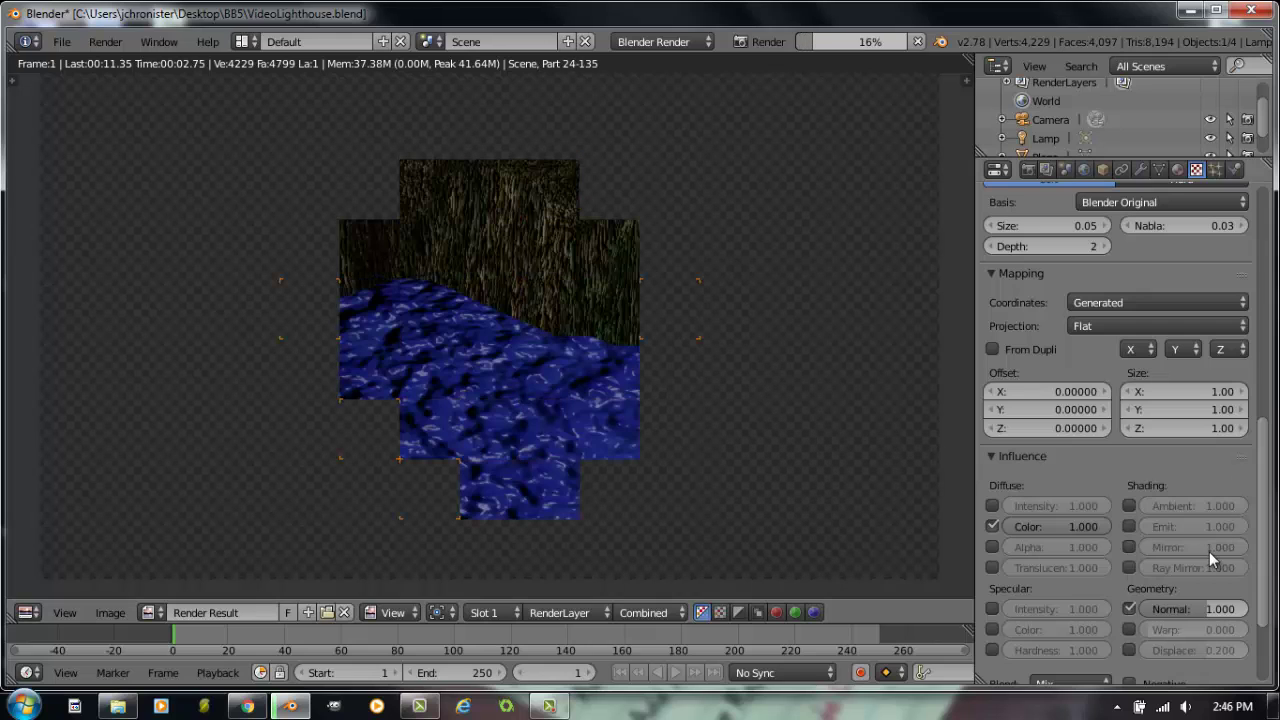
pyautogui.click(1205, 608)
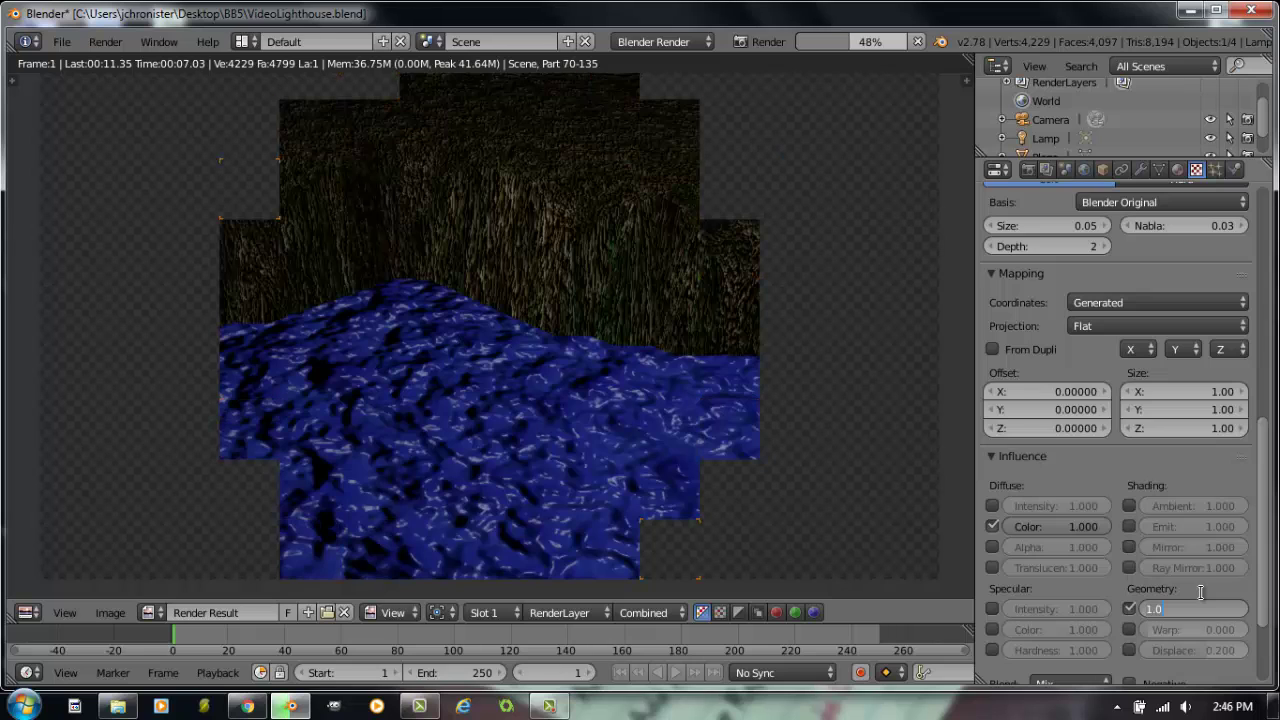
pyautogui.press('BackSpace')
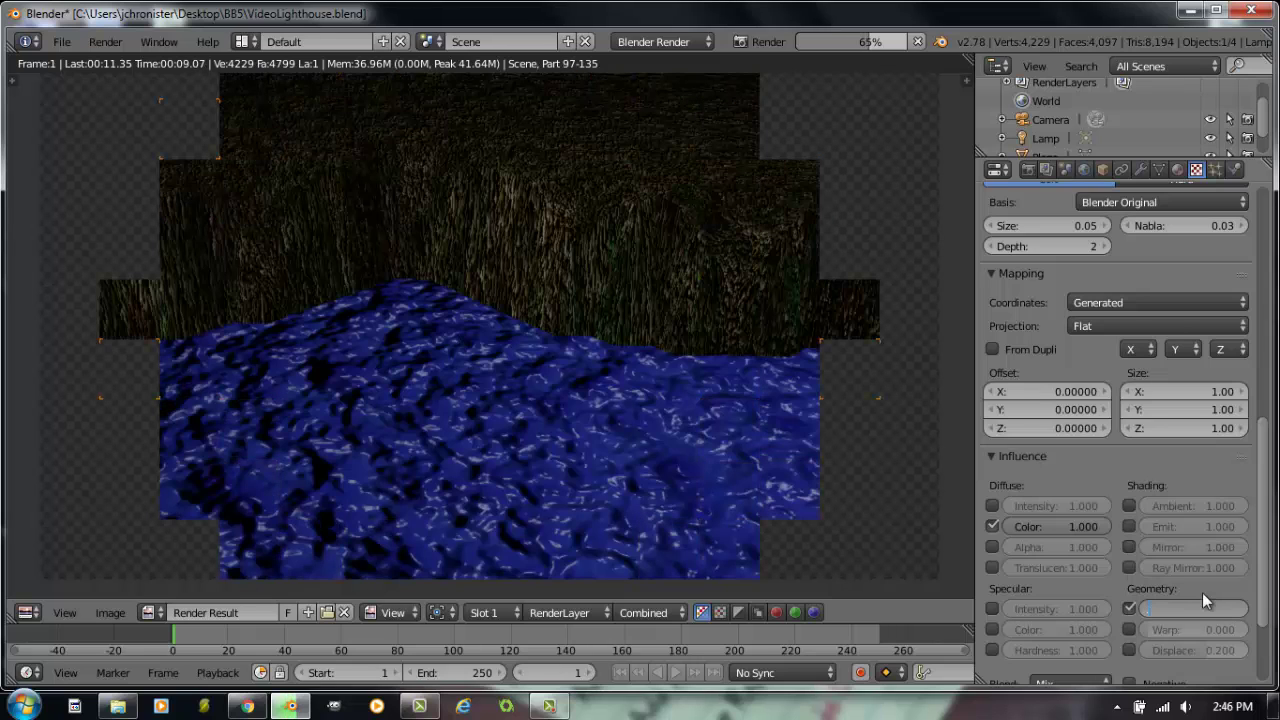
pyautogui.write('0.5')
pyautogui.press('Return')
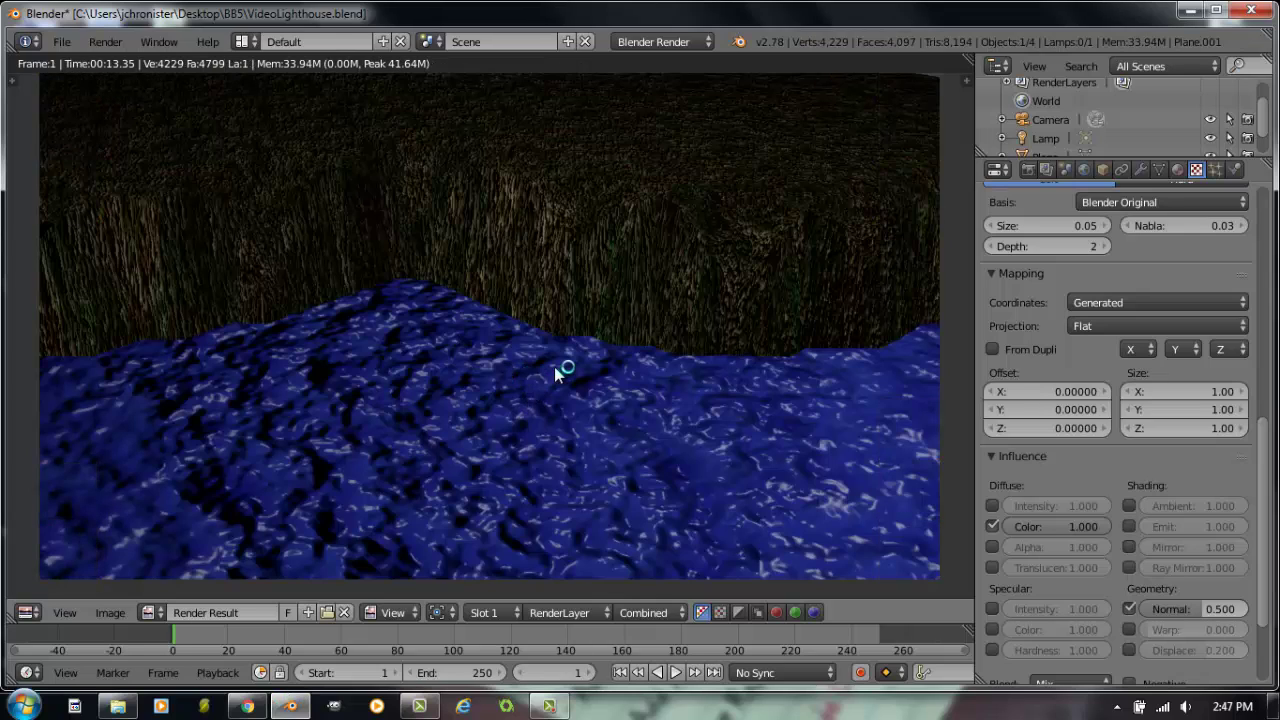
pyautogui.press('Escape')
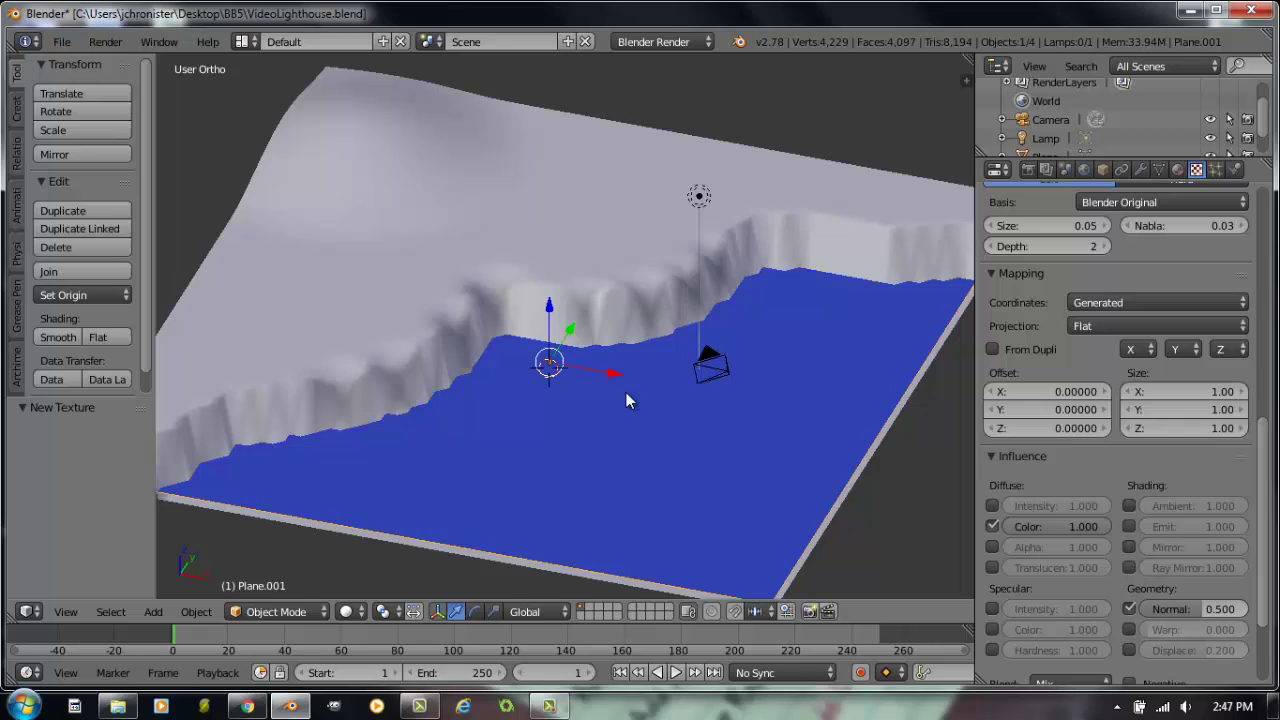
# - Add an Ocean modifier to the water plane Plane.001
pyautogui.moveTo(590, 416); pyautogui.dragTo(575, 385, button='middle')
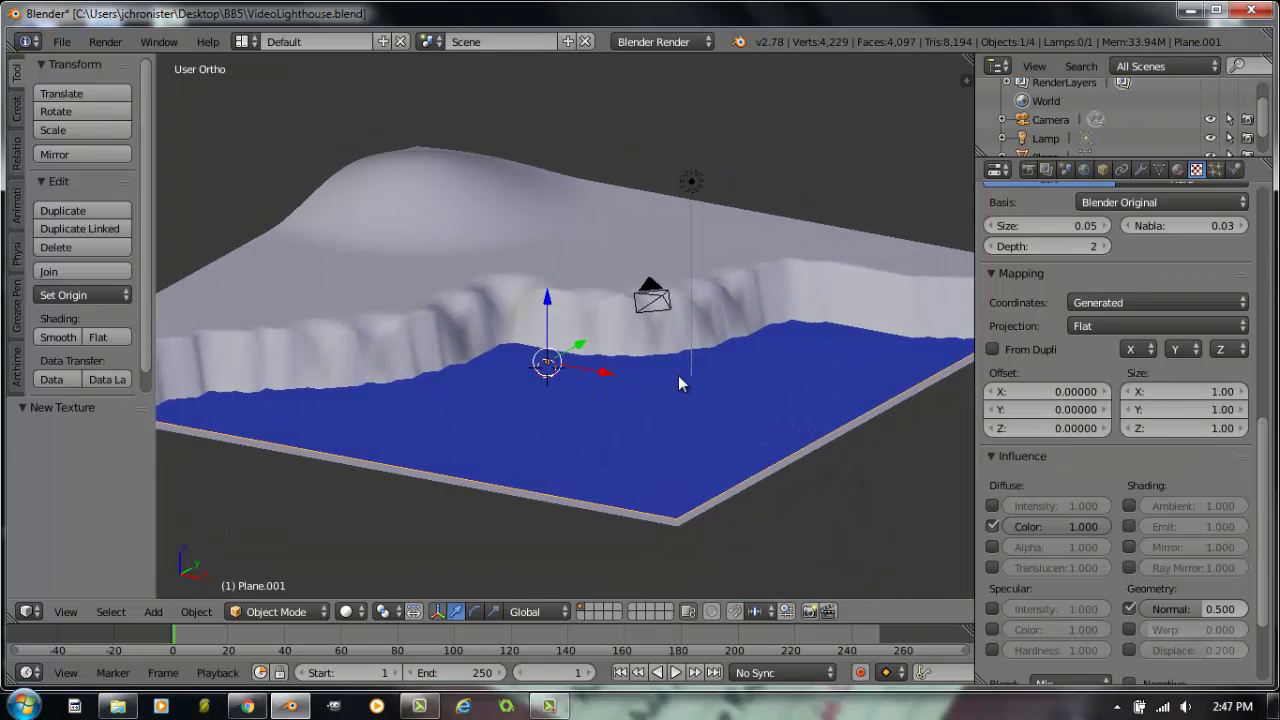
pyautogui.click(1142, 171)
pyautogui.click(1106, 232)
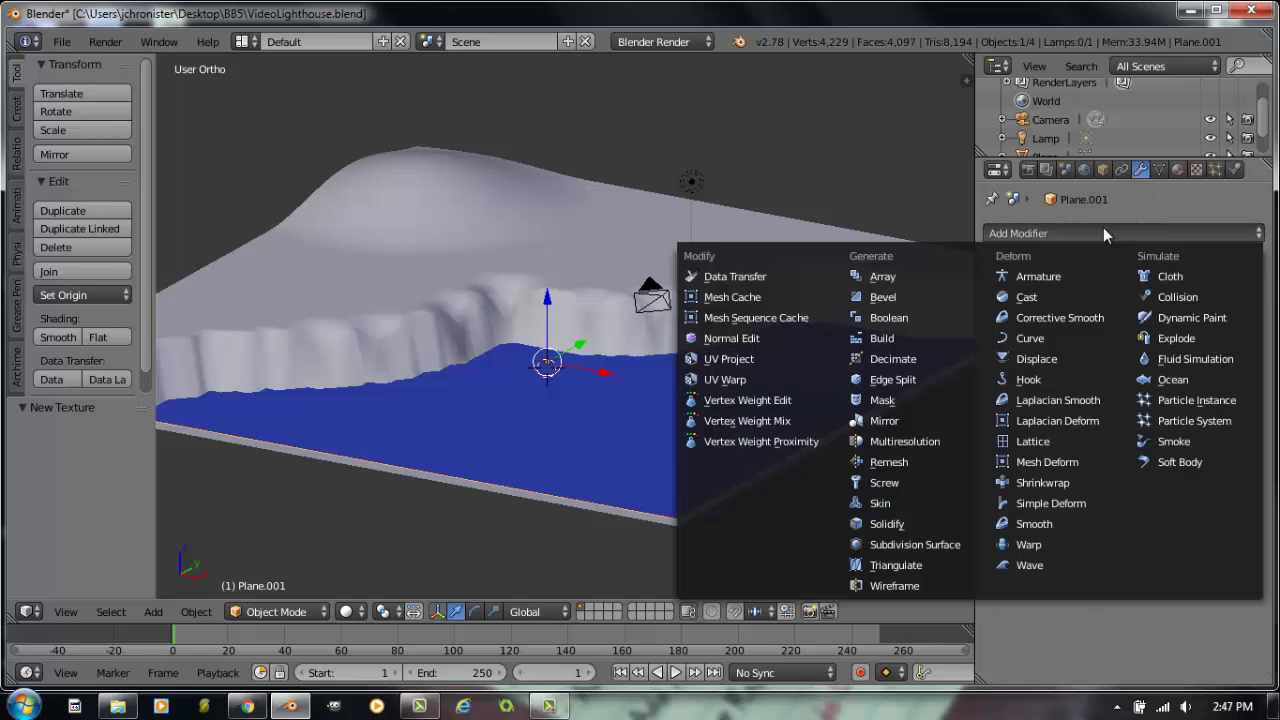
pyautogui.click(1162, 383)
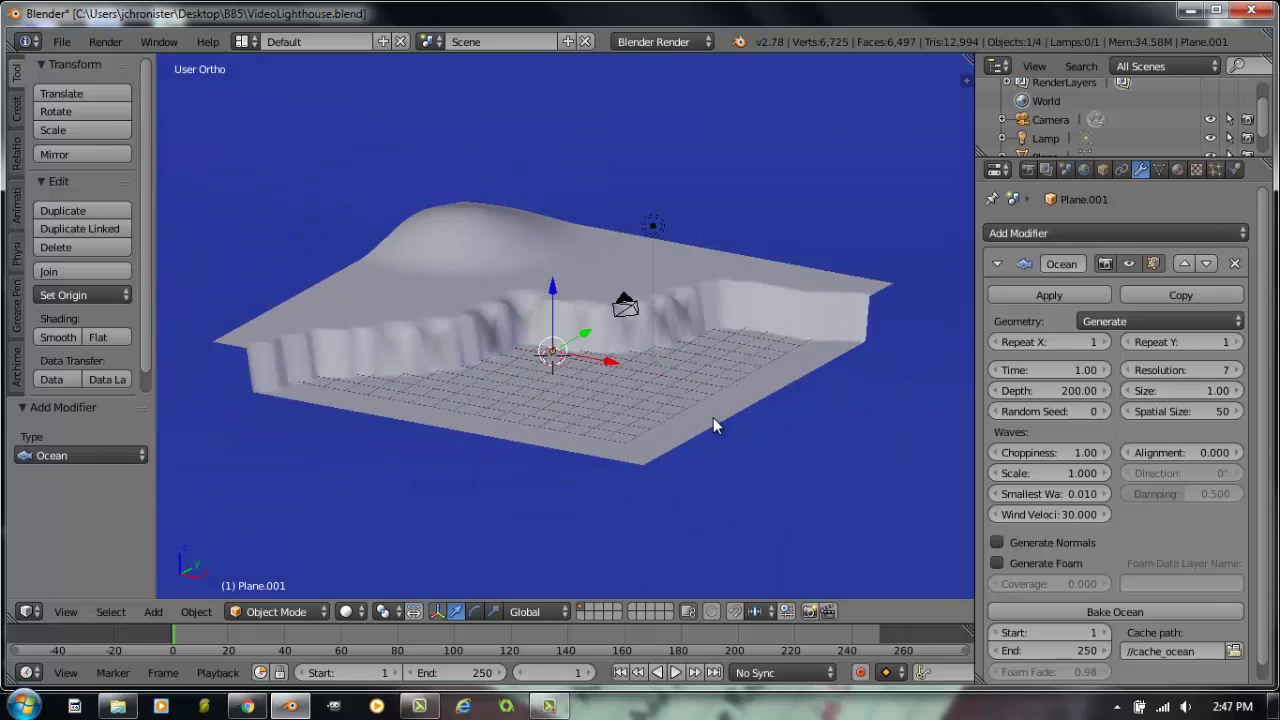
pyautogui.scroll(-6, 716, 410)
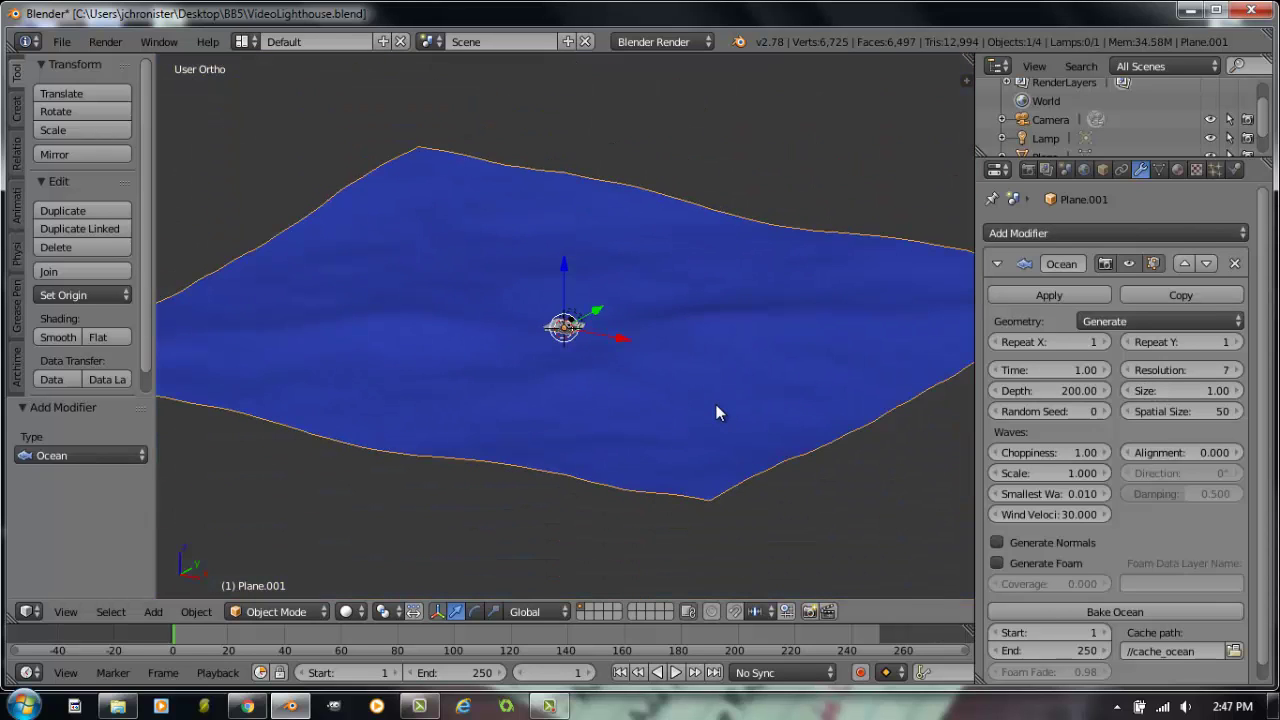
pyautogui.scroll(1, 717, 403)
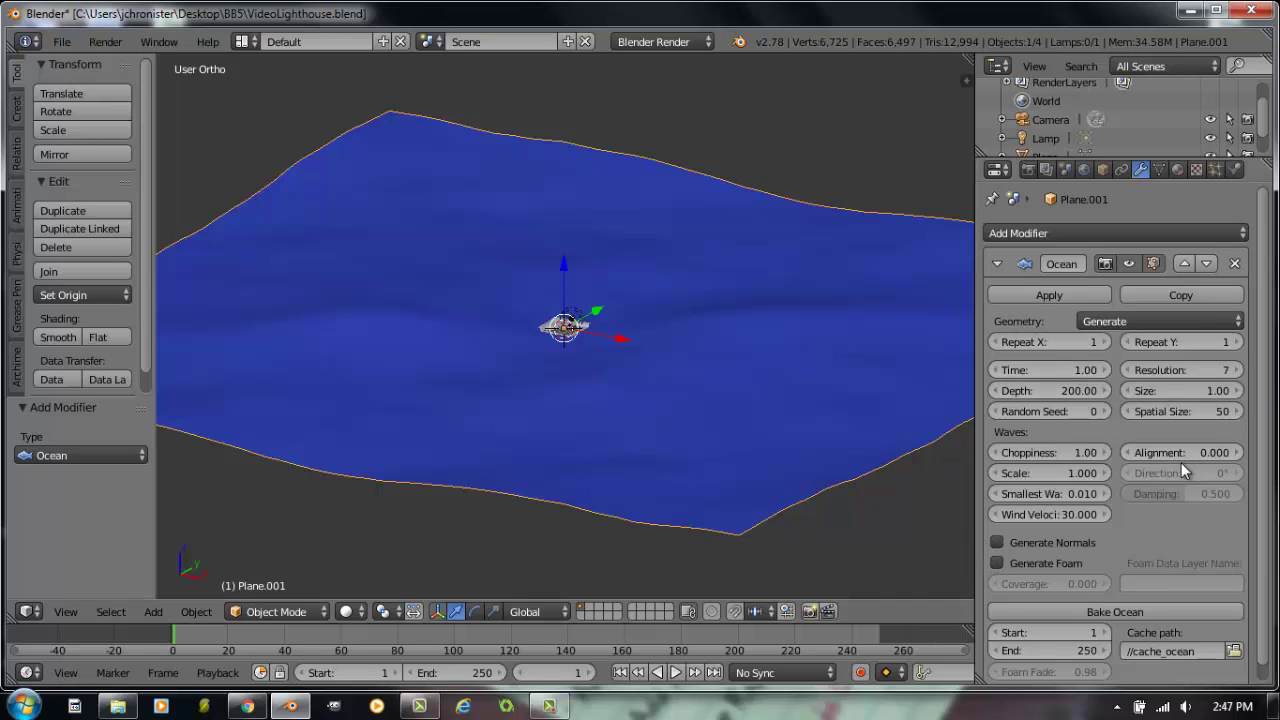
pyautogui.scroll(-1, 1132, 512)
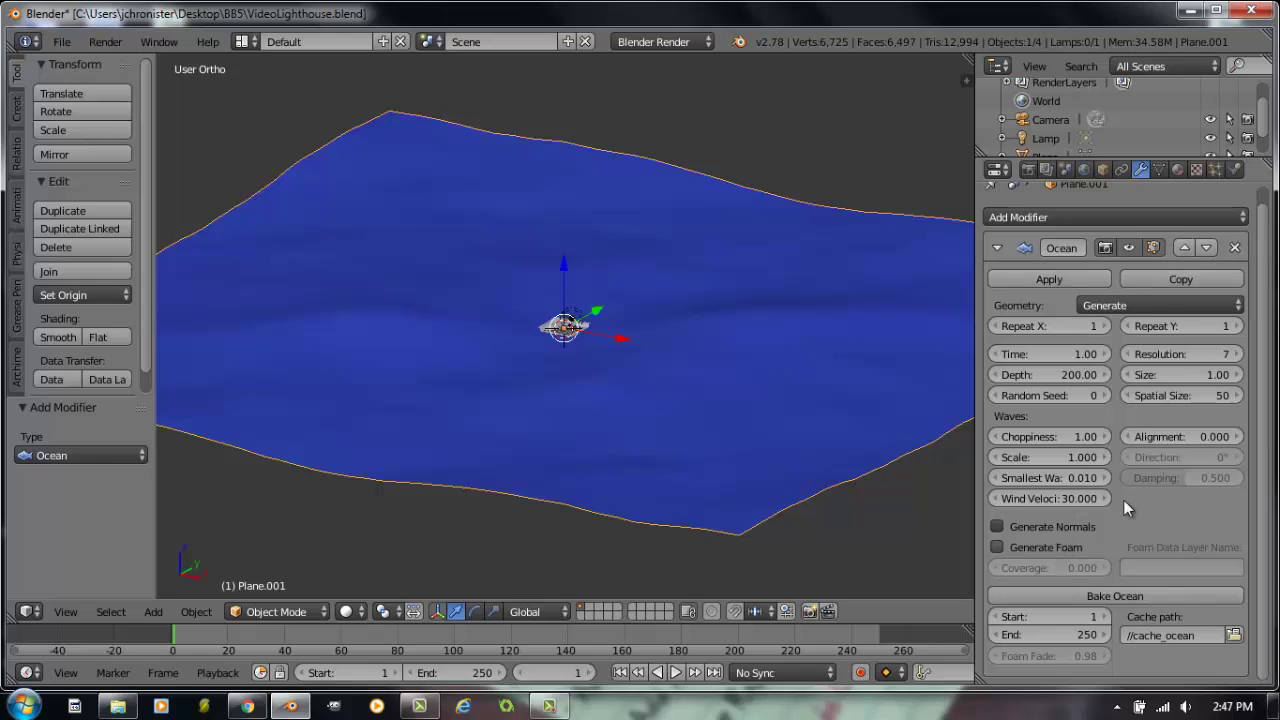
pyautogui.scroll(1, 1109, 367)
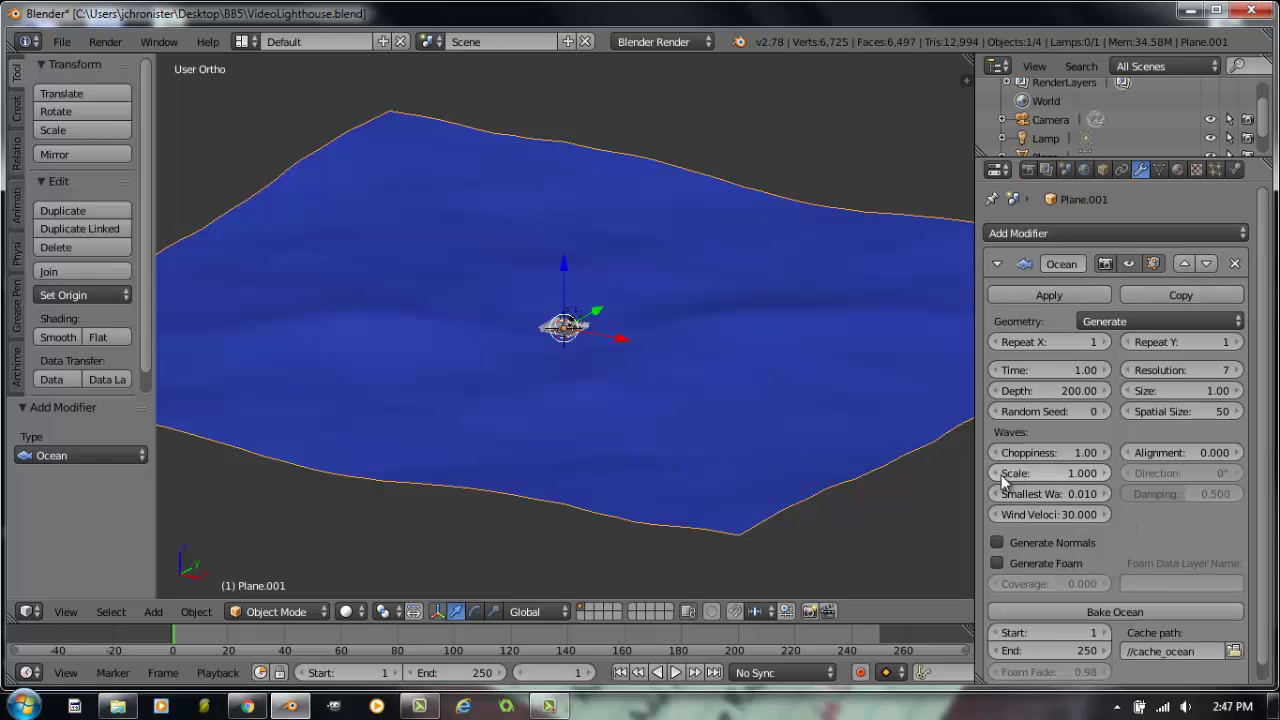
# - Try ocean wave scales of about 0.7 and 0.100, then set it back to 1.000
pyautogui.moveTo(1003, 481); pyautogui.dragTo(980, 481)
pyautogui.click(1050, 473)
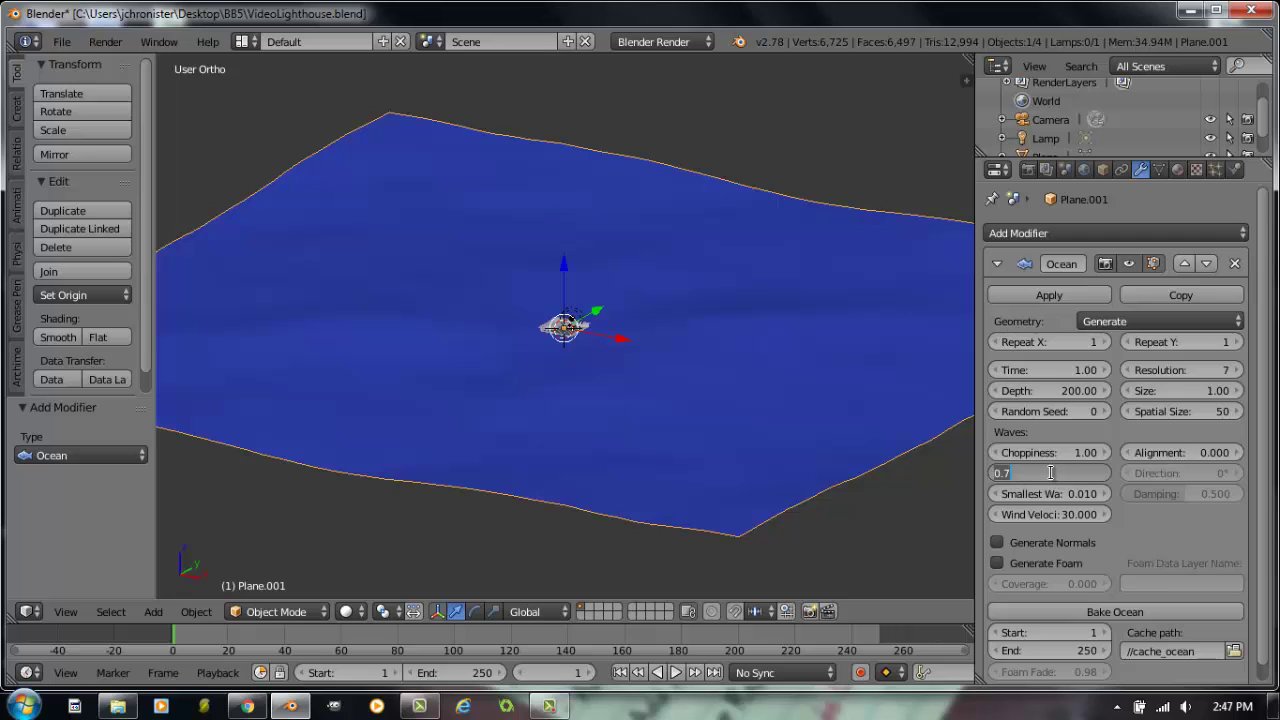
pyautogui.write('.1')
pyautogui.press('Return')
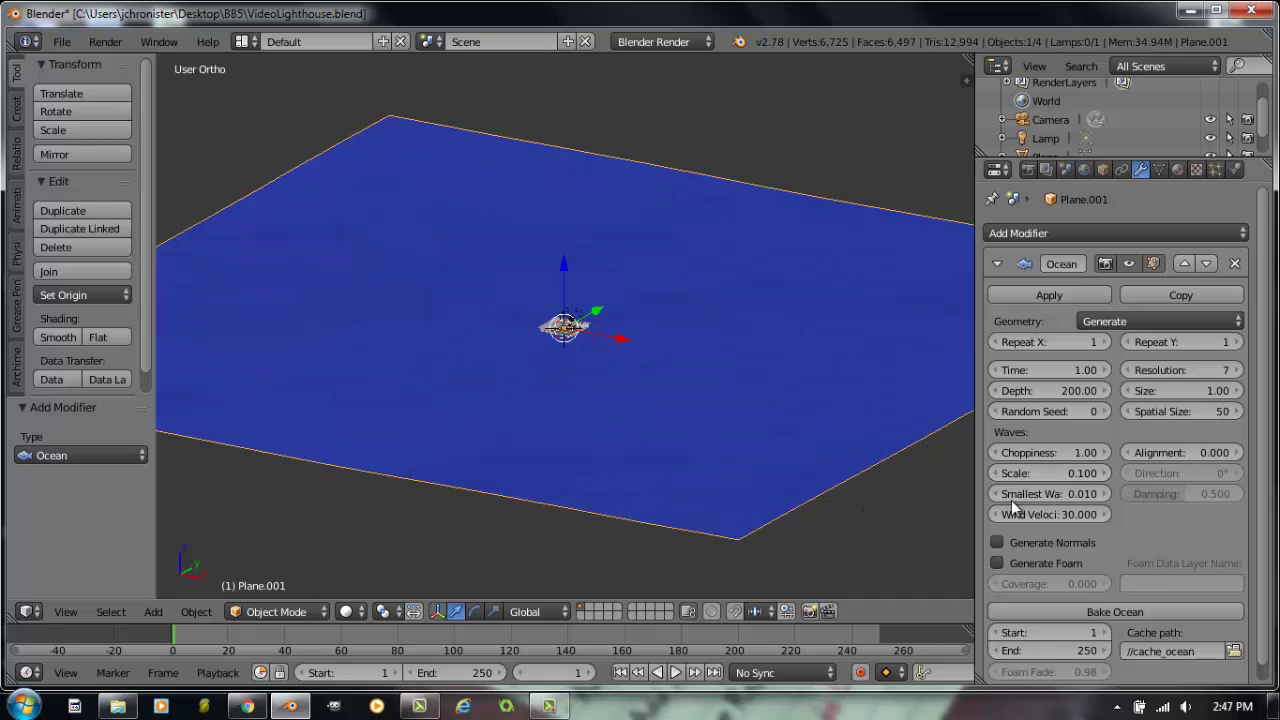
pyautogui.click(1055, 471)
pyautogui.write('1')
pyautogui.press('Return')
pyautogui.press('s')
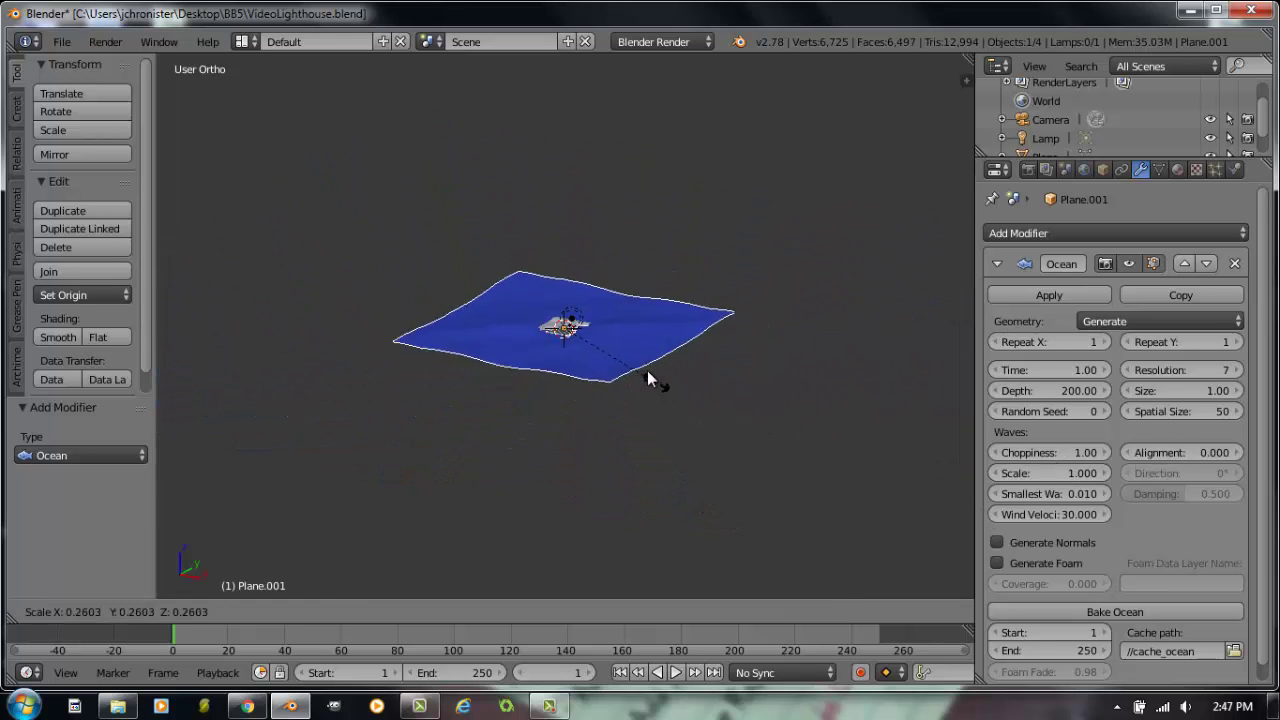
# - Scale the ocean plane to 0.667 and raise it 0.334 so it sits within the terrain
pyautogui.click(589, 335)
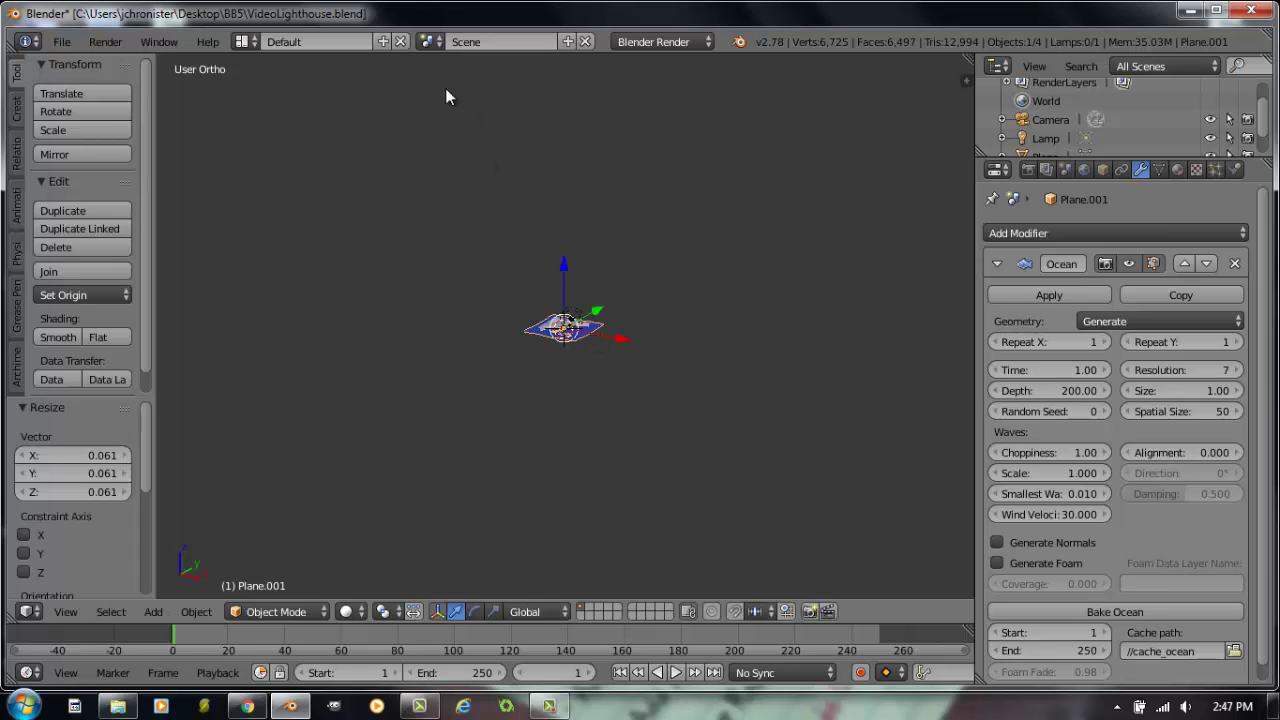
pyautogui.scroll(10, 671, 397)
pyautogui.scroll(2, 671, 397)
pyautogui.press('s')
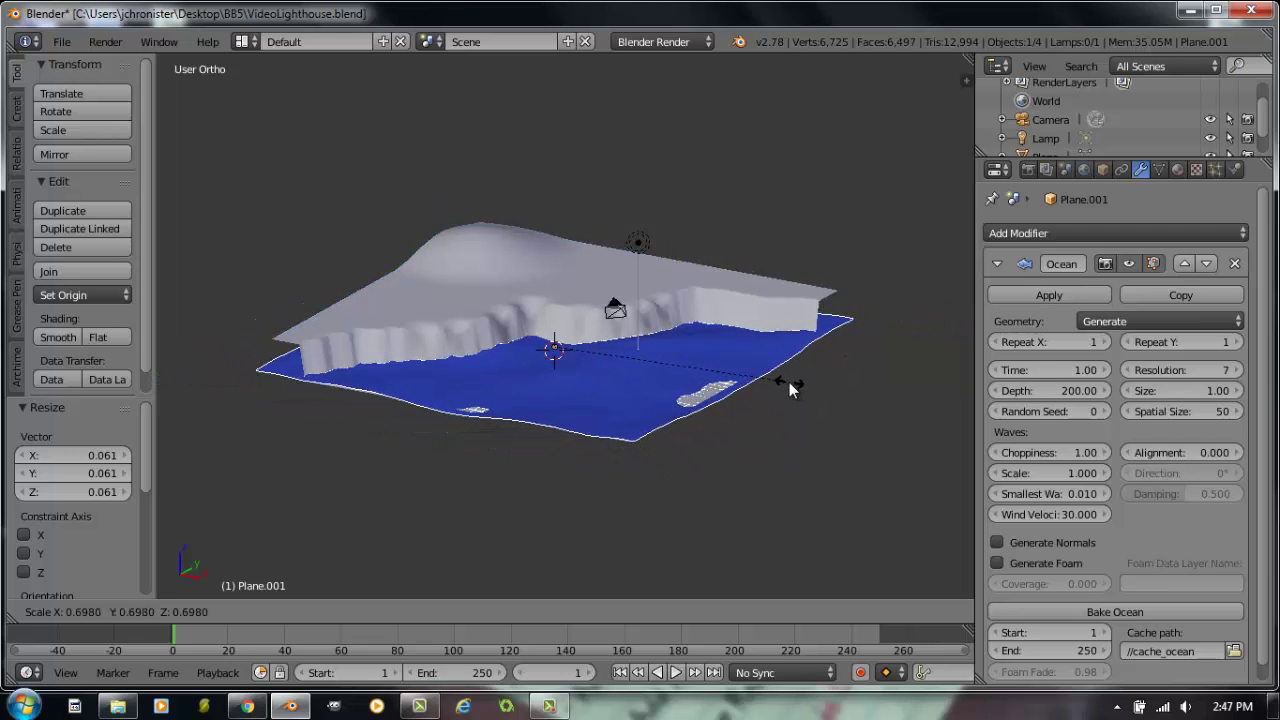
pyautogui.click(709, 367)
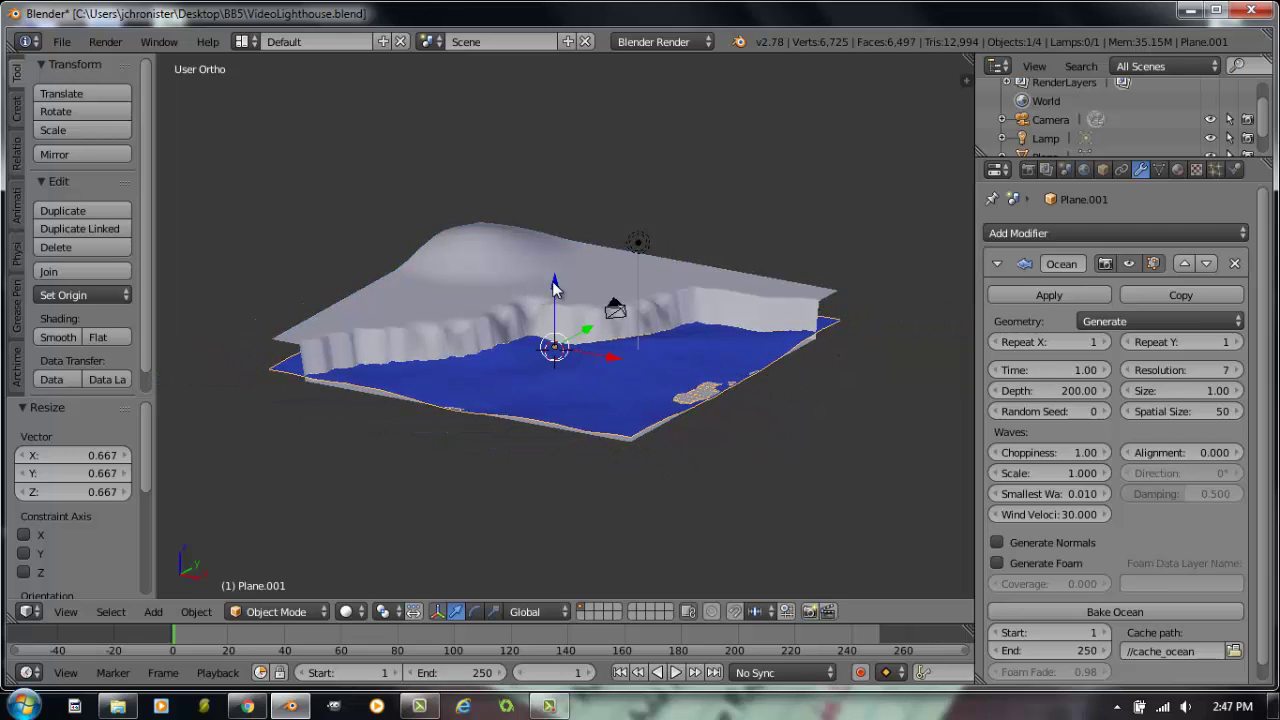
pyautogui.moveTo(555, 288); pyautogui.dragTo(557, 270)
pyautogui.scroll(3, 680, 427)
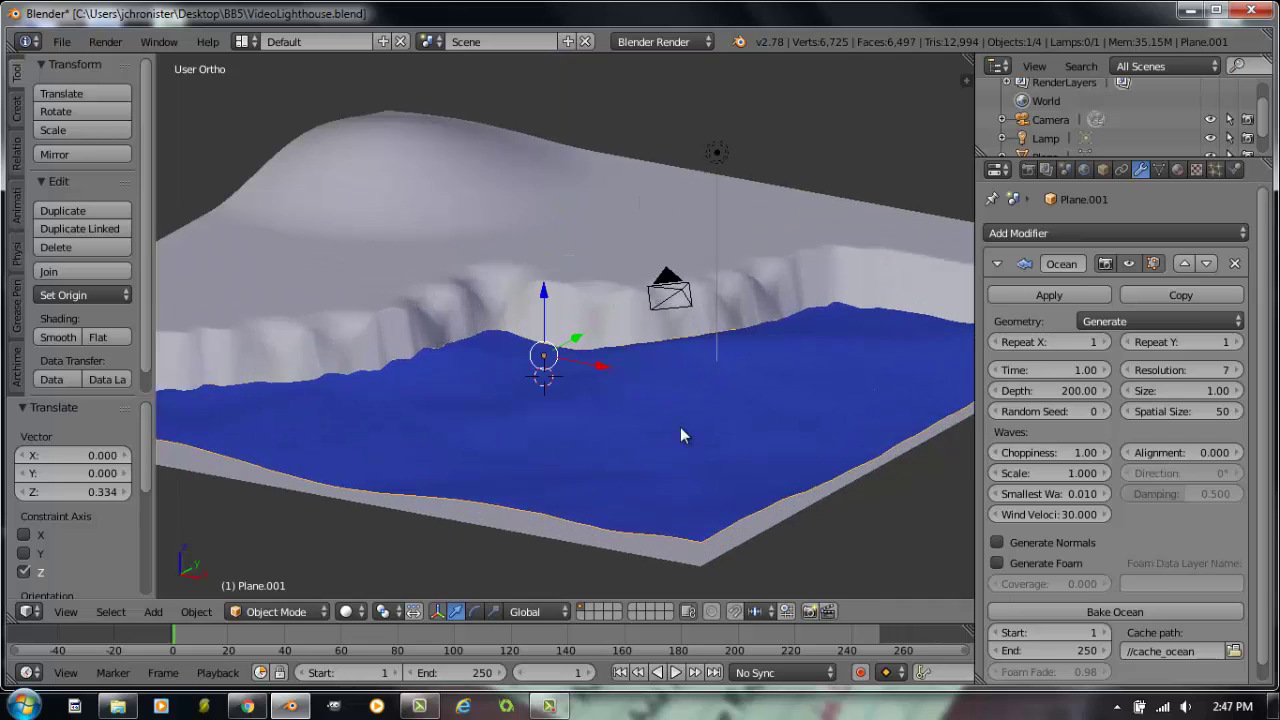
pyautogui.scroll(2, 790, 424)
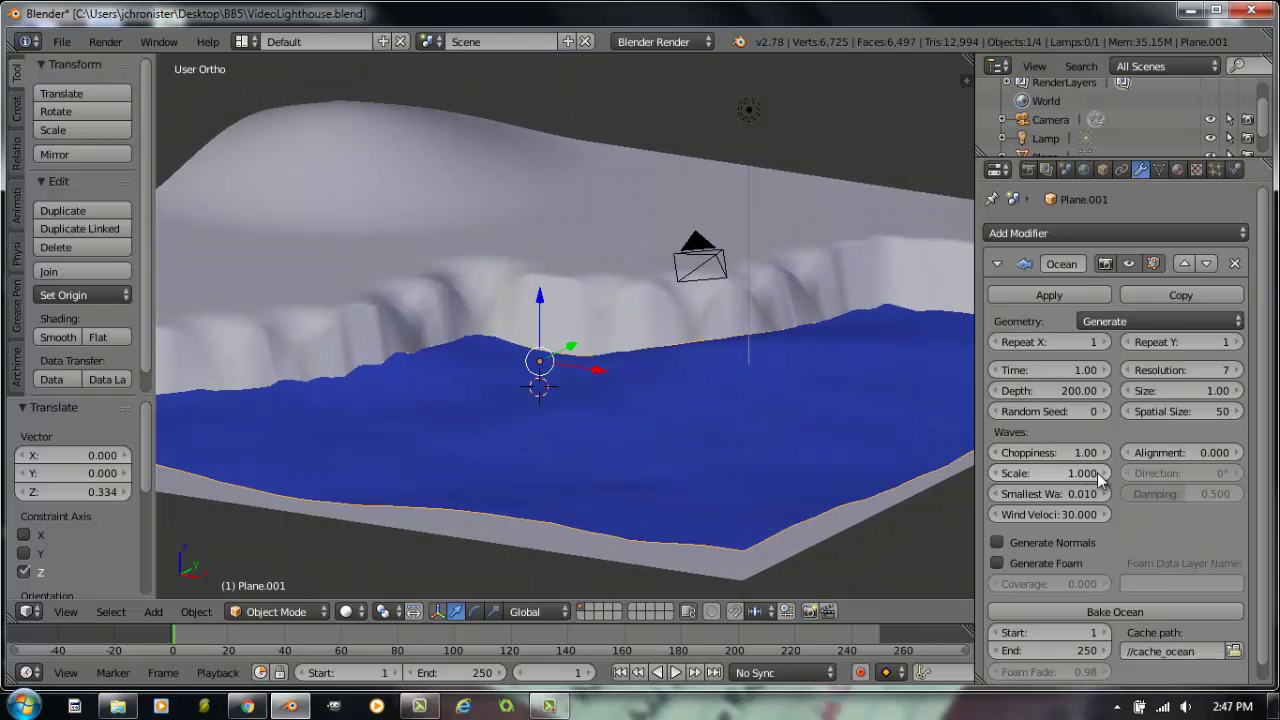
# - Tweak the wave scale, orbit, and start a test render of the ocean before cancelling it
pyautogui.moveTo(1076, 472); pyautogui.dragTo(1052, 470)
pyautogui.moveTo(617, 403); pyautogui.dragTo(589, 428, button='middle')
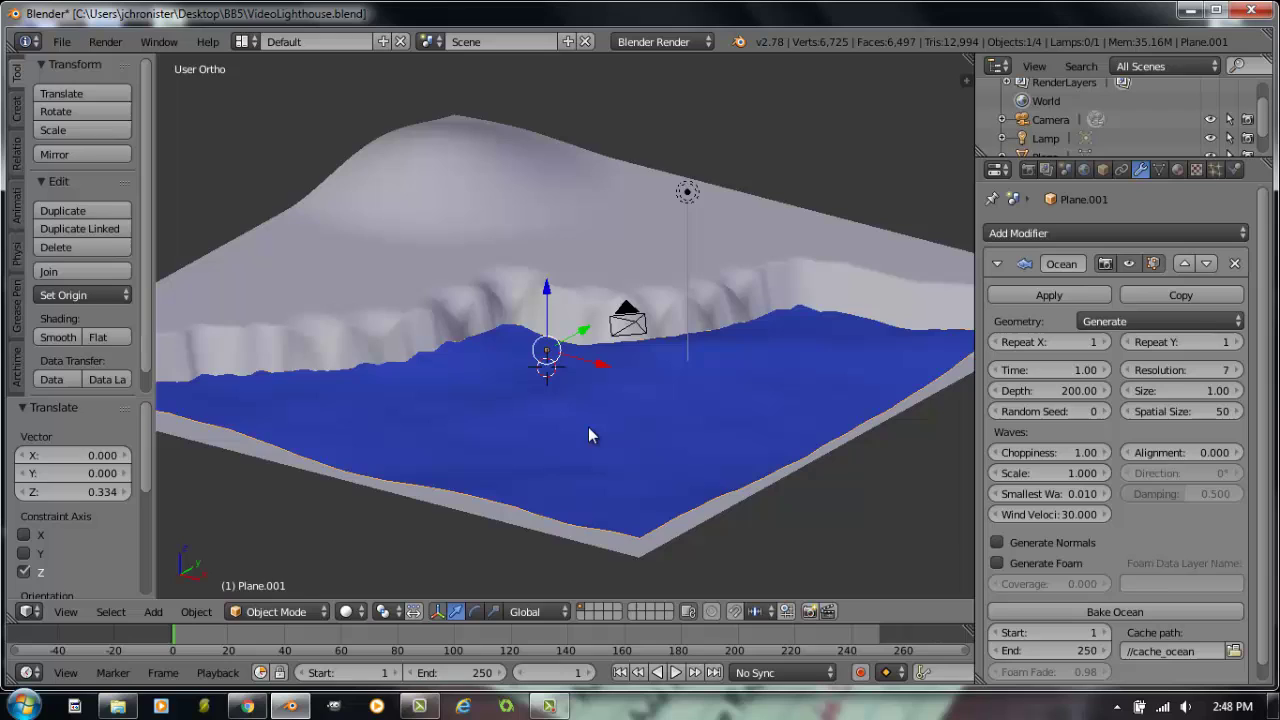
pyautogui.press('F12')
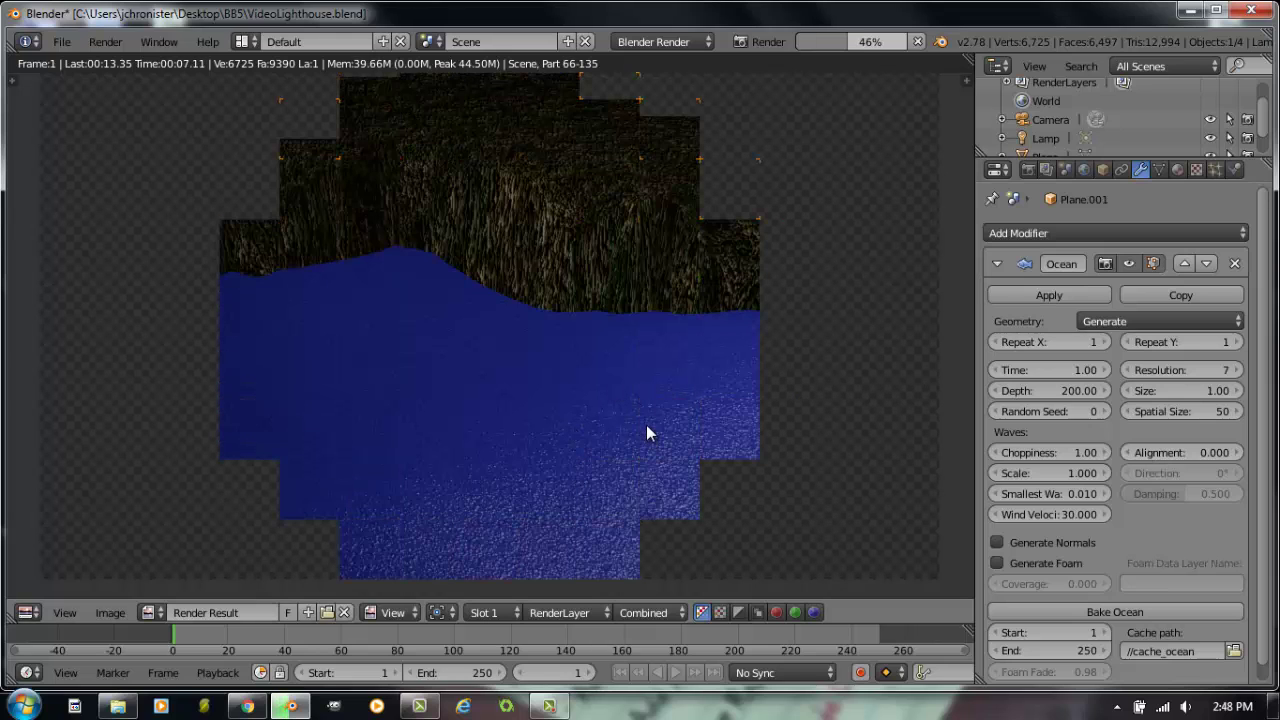
pyautogui.press('Escape')
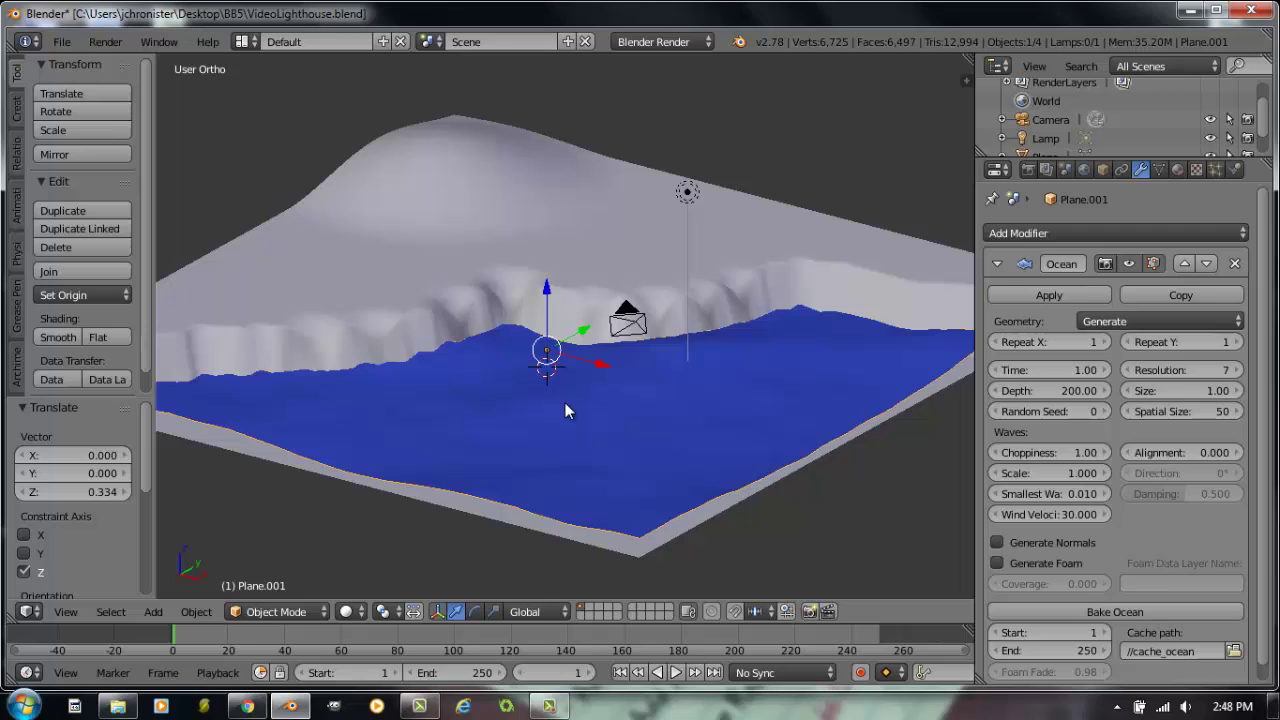
# - Save the terrain scene as VideoLighthouse.blend
pyautogui.click(61, 42)
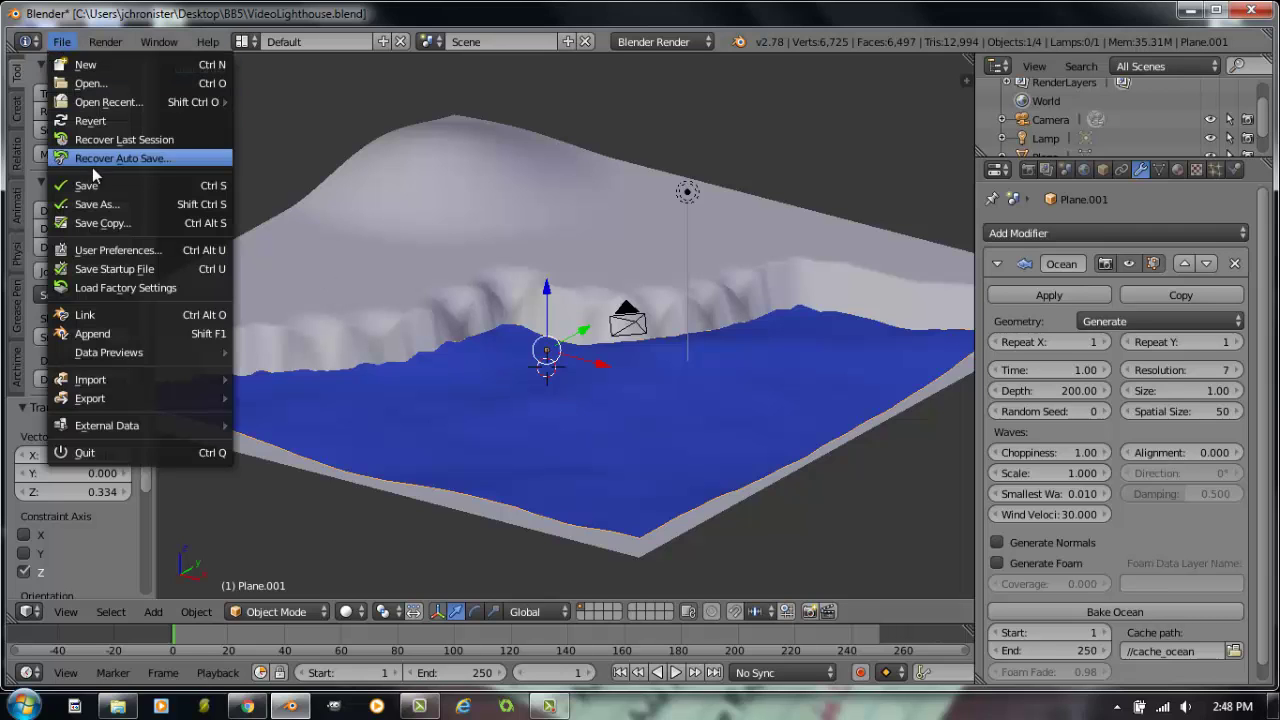
pyautogui.click(91, 183)
pyautogui.click(60, 43)
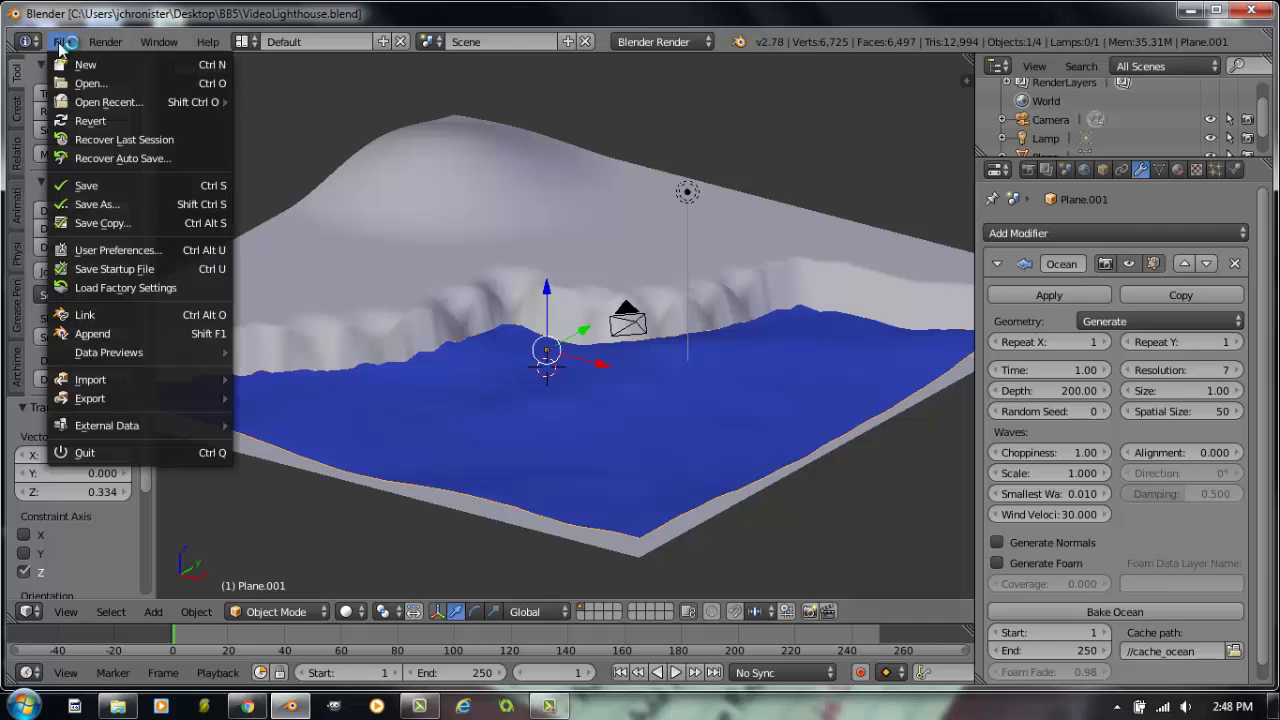
pyautogui.click(108, 157)
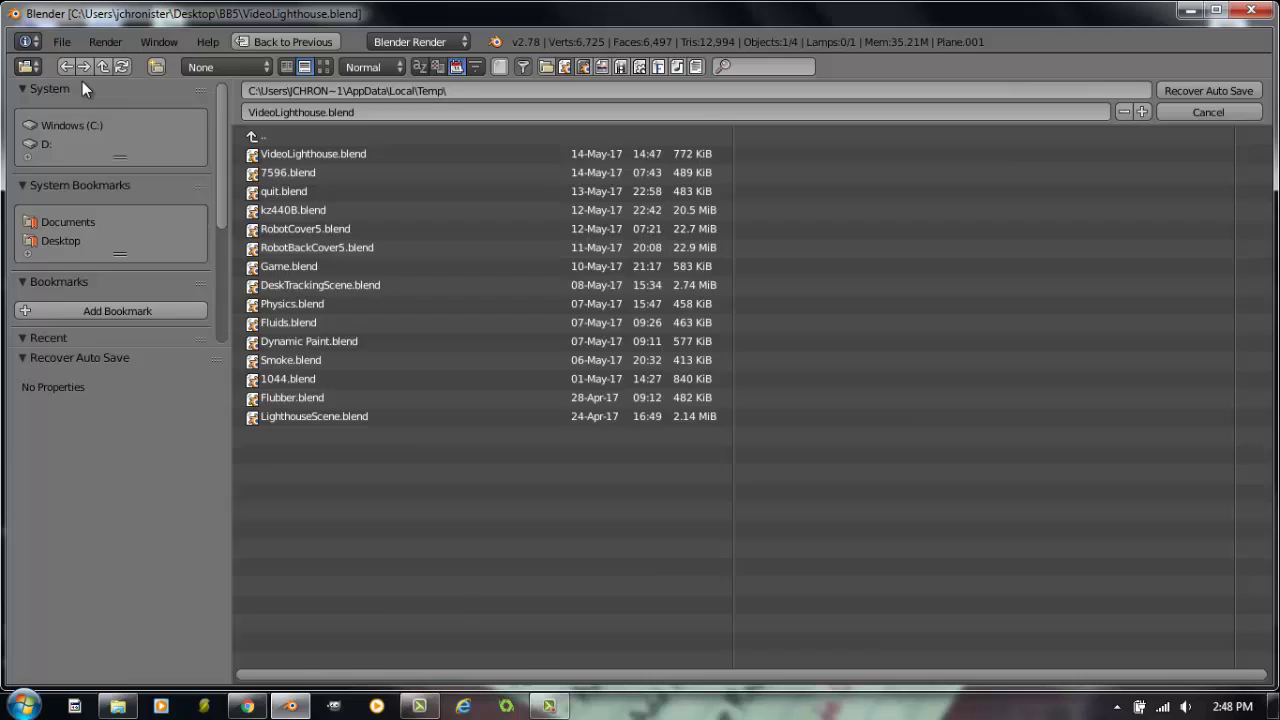
pyautogui.press('Escape')
# - Open VideoLighthouseB.blend from the recent files list
pyautogui.click(58, 42)
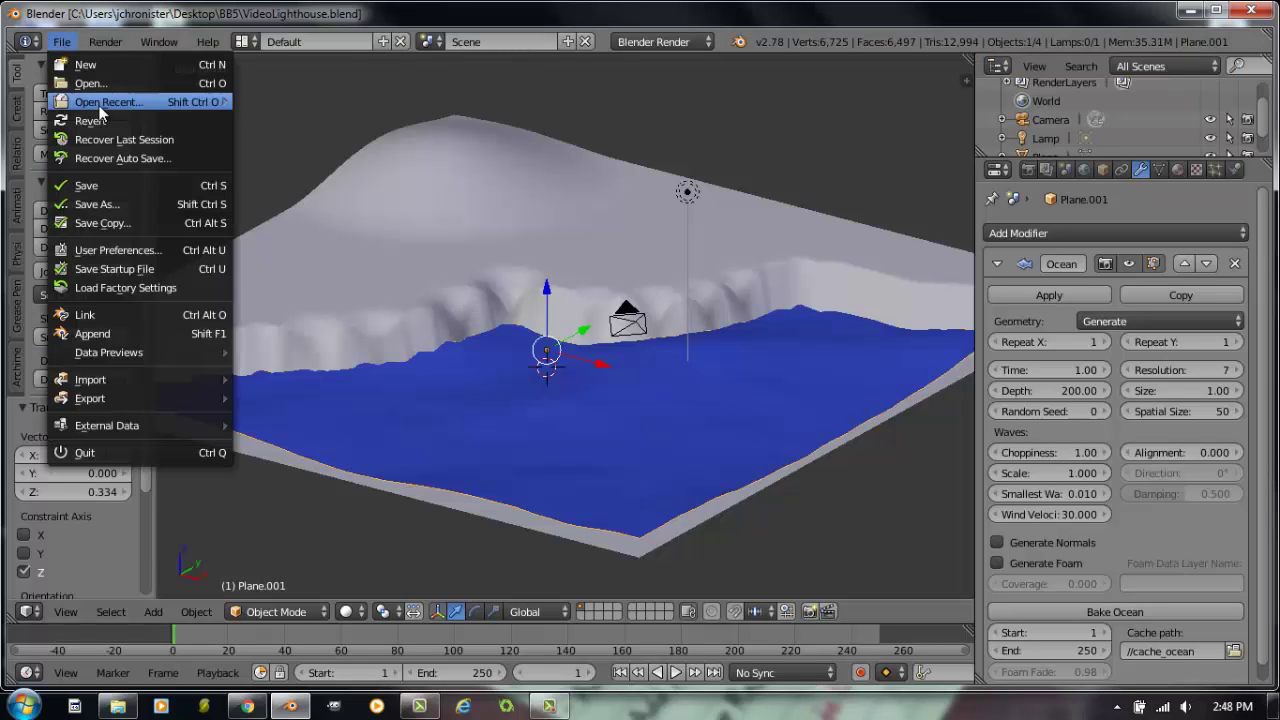
pyautogui.moveTo(104, 108)
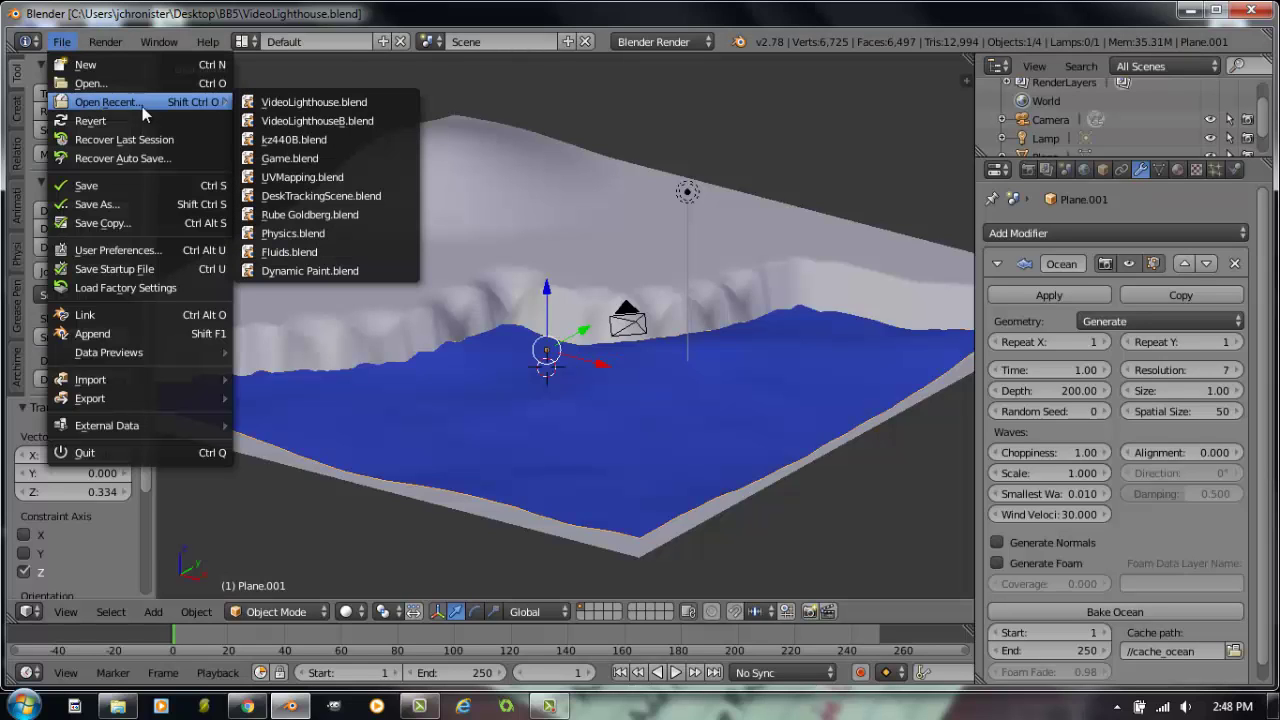
pyautogui.click(325, 121)
# - Select the lighthouse, centre it in Front Ortho view, and switch shading to Wireframe
pyautogui.scroll(2, 591, 384)
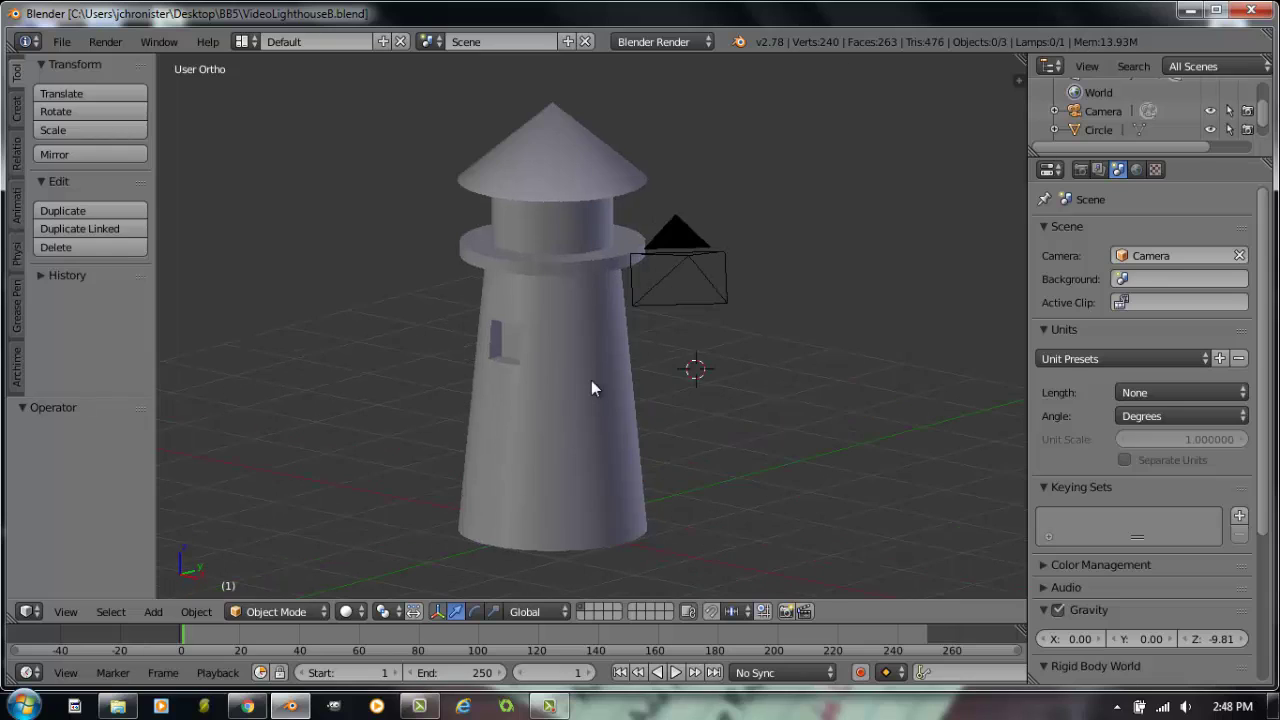
pyautogui.rightClick(537, 375)
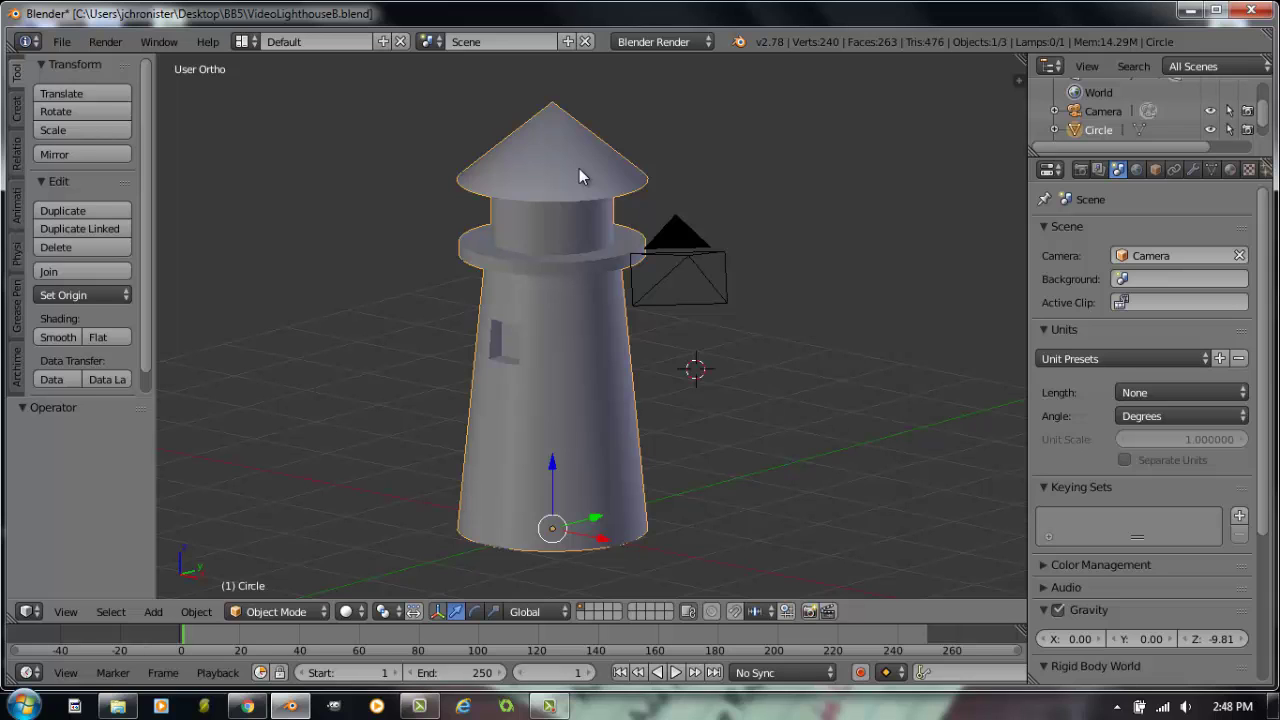
pyautogui.press('KP_1')
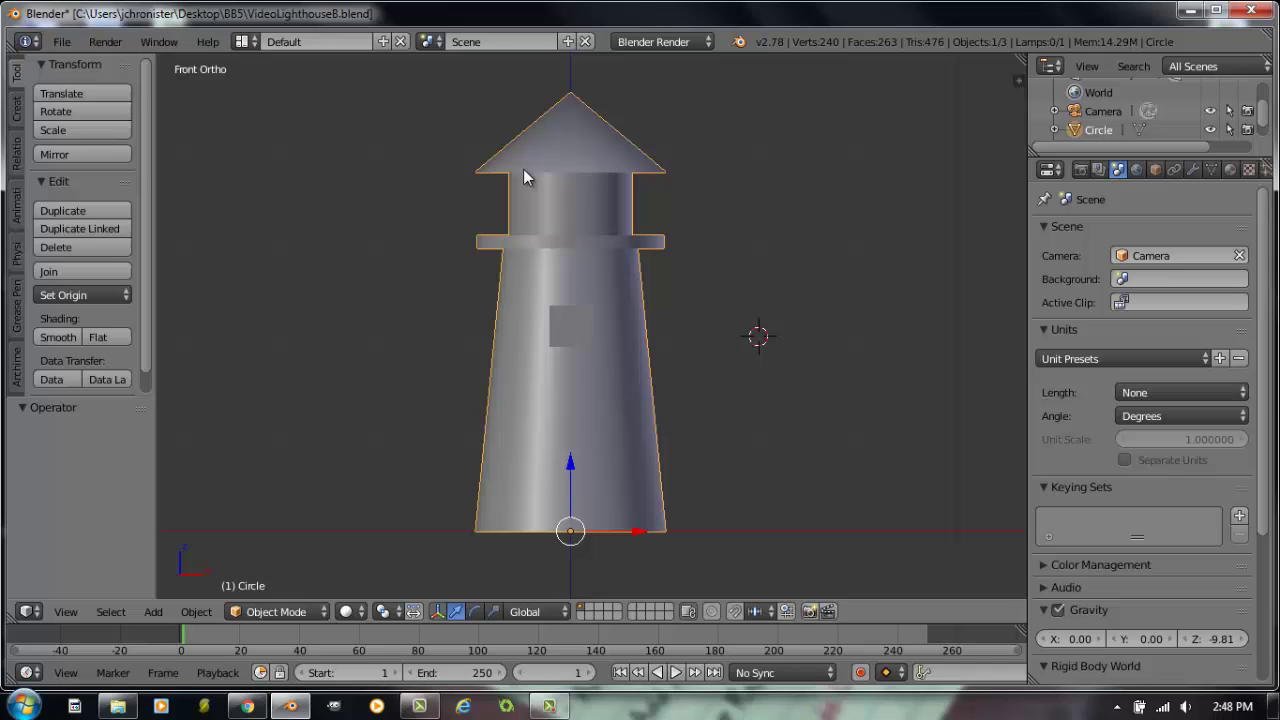
pyautogui.scroll(1, 604, 268)
pyautogui.moveTo(613, 265)
pyautogui.keyDown('shift'); pyautogui.mouseDown(button='middle')
pyautogui.moveTo(608, 303)
pyautogui.moveTo(605, 279)
pyautogui.mouseUp(button='middle'); pyautogui.keyUp('shift')
pyautogui.scroll(-1, 616, 295)
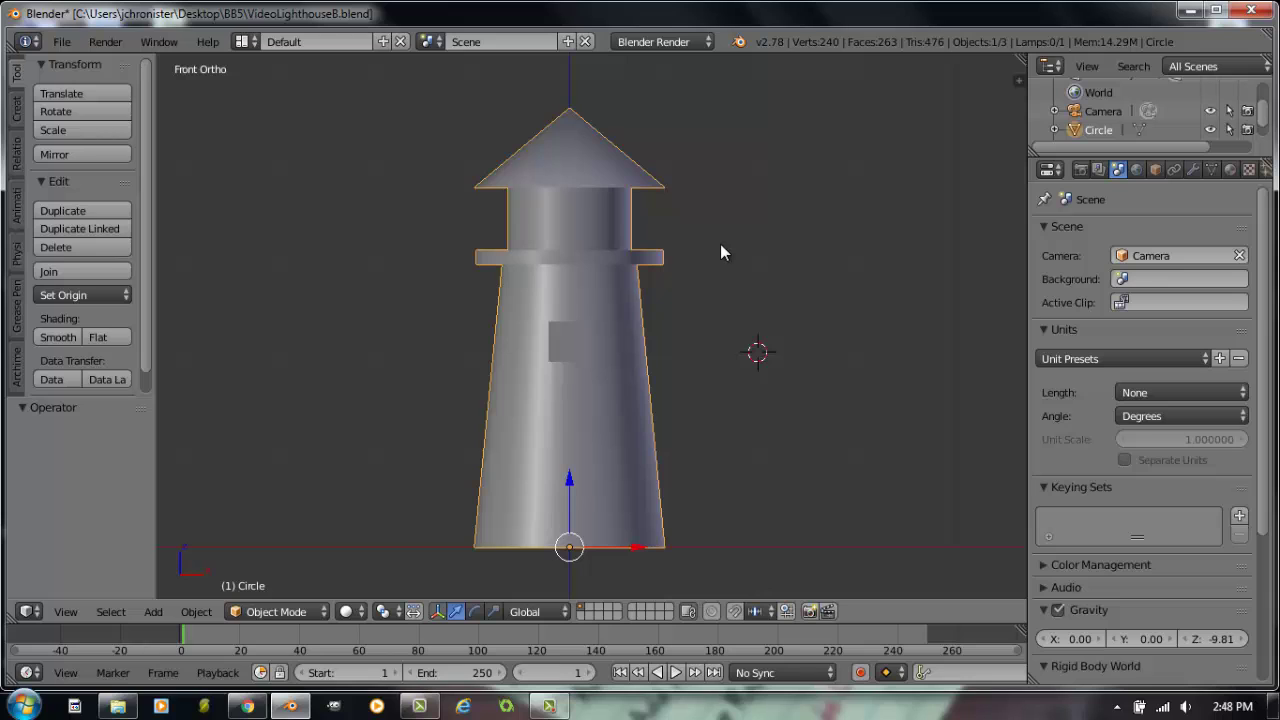
pyautogui.click(348, 612)
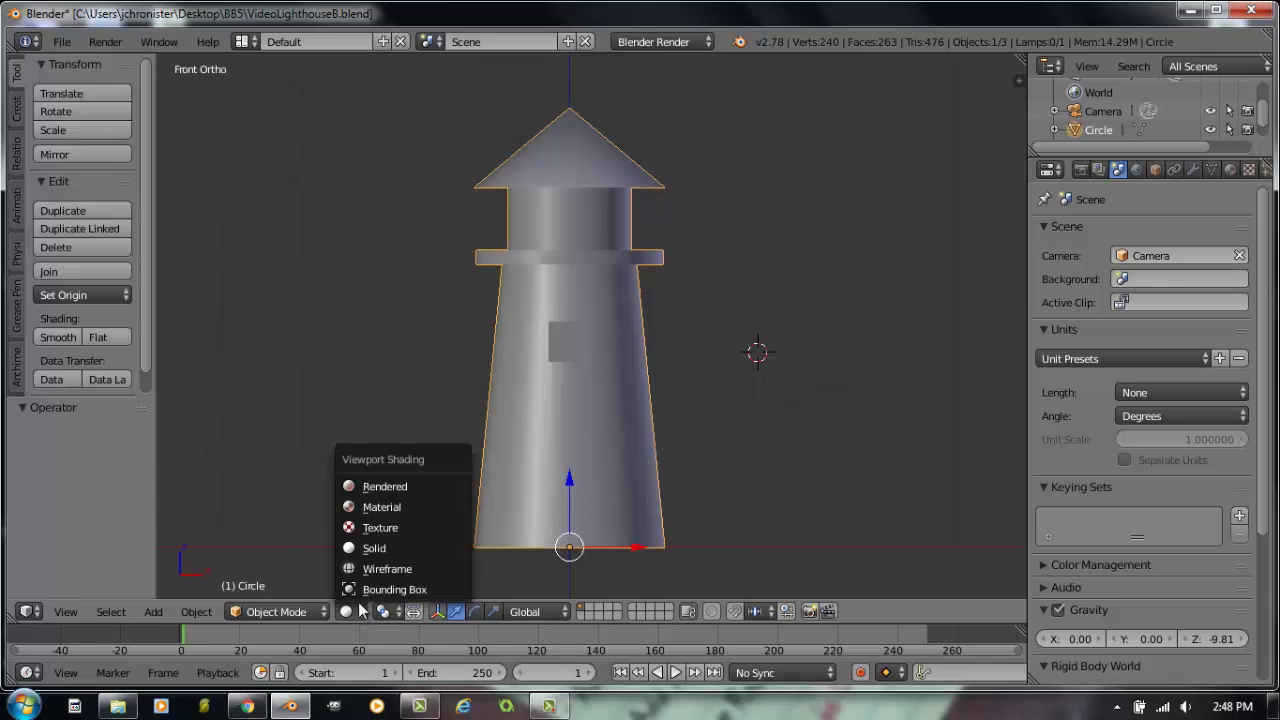
pyautogui.click(381, 569)
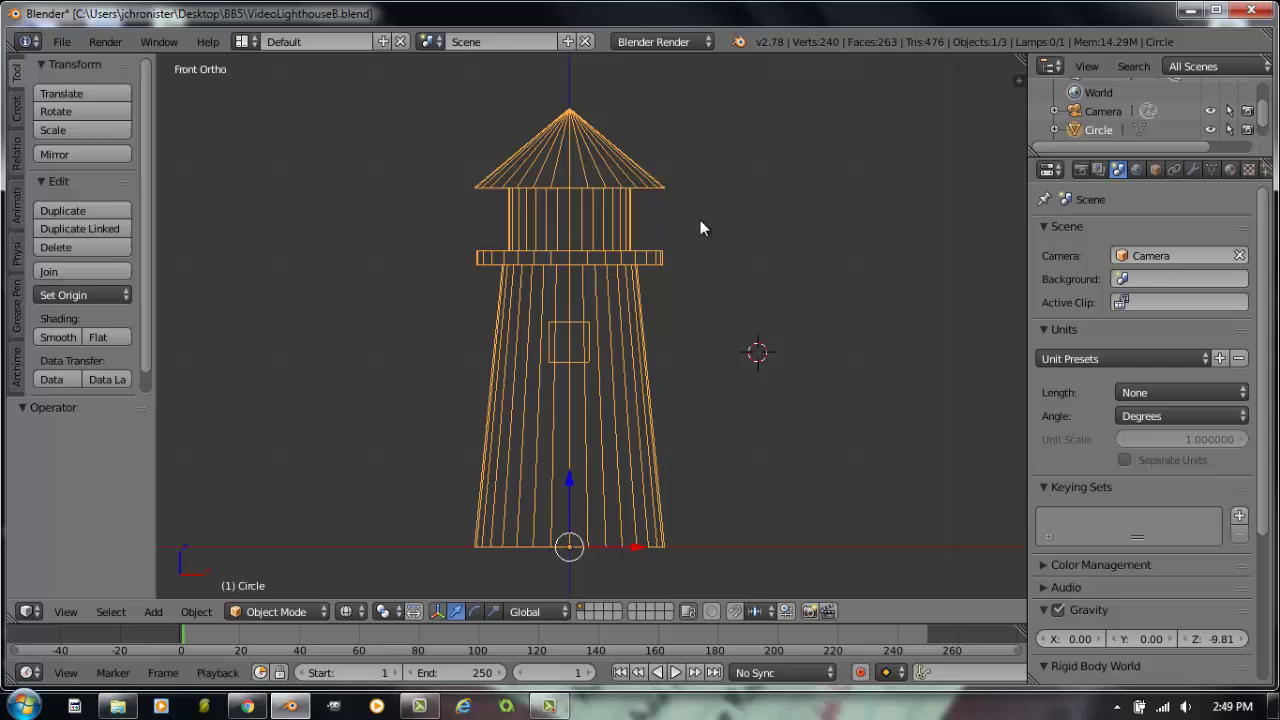
# - In Edit Mode, box-select the conical roof and separate it into its own object, Circle.001
pyautogui.click(314, 610)
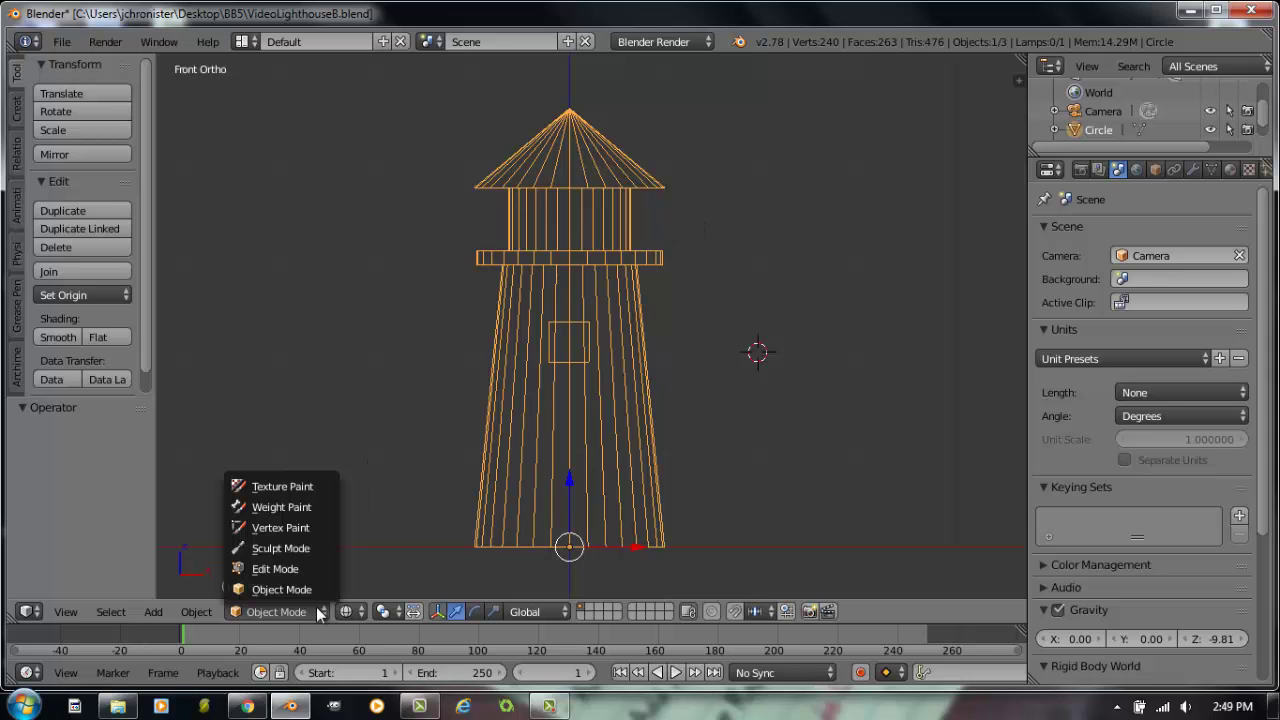
pyautogui.click(310, 569)
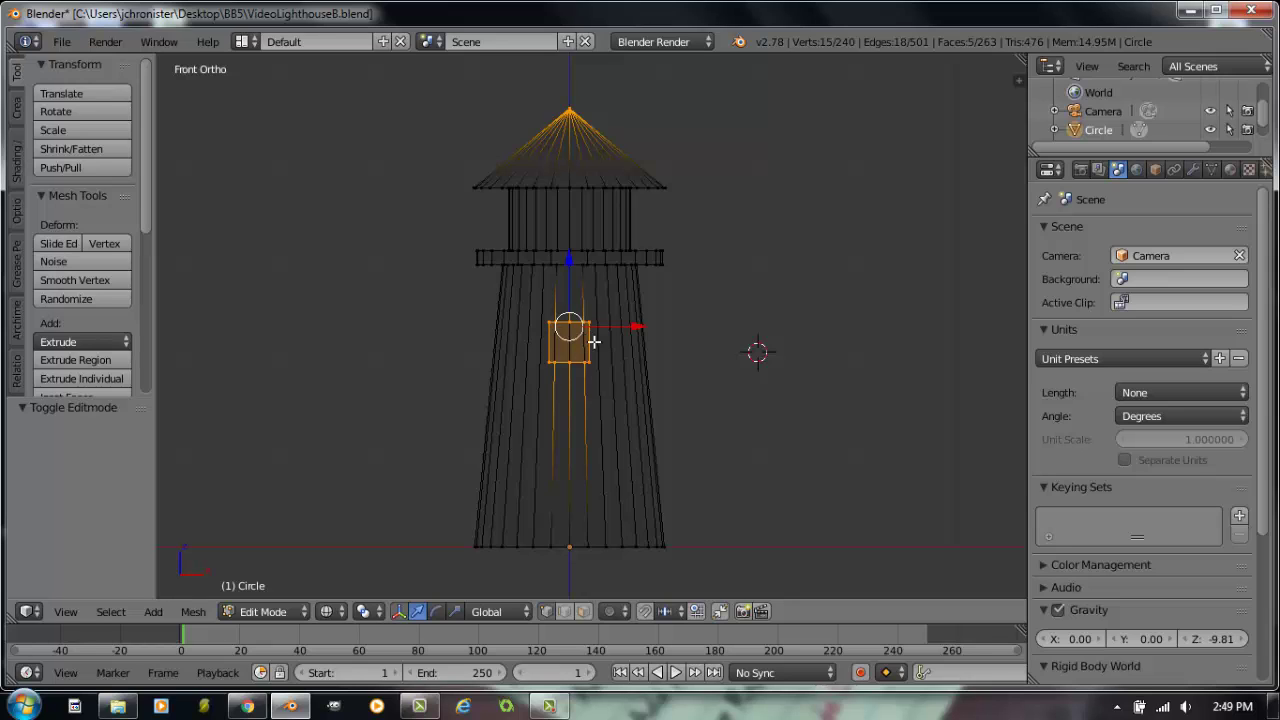
pyautogui.press('a')
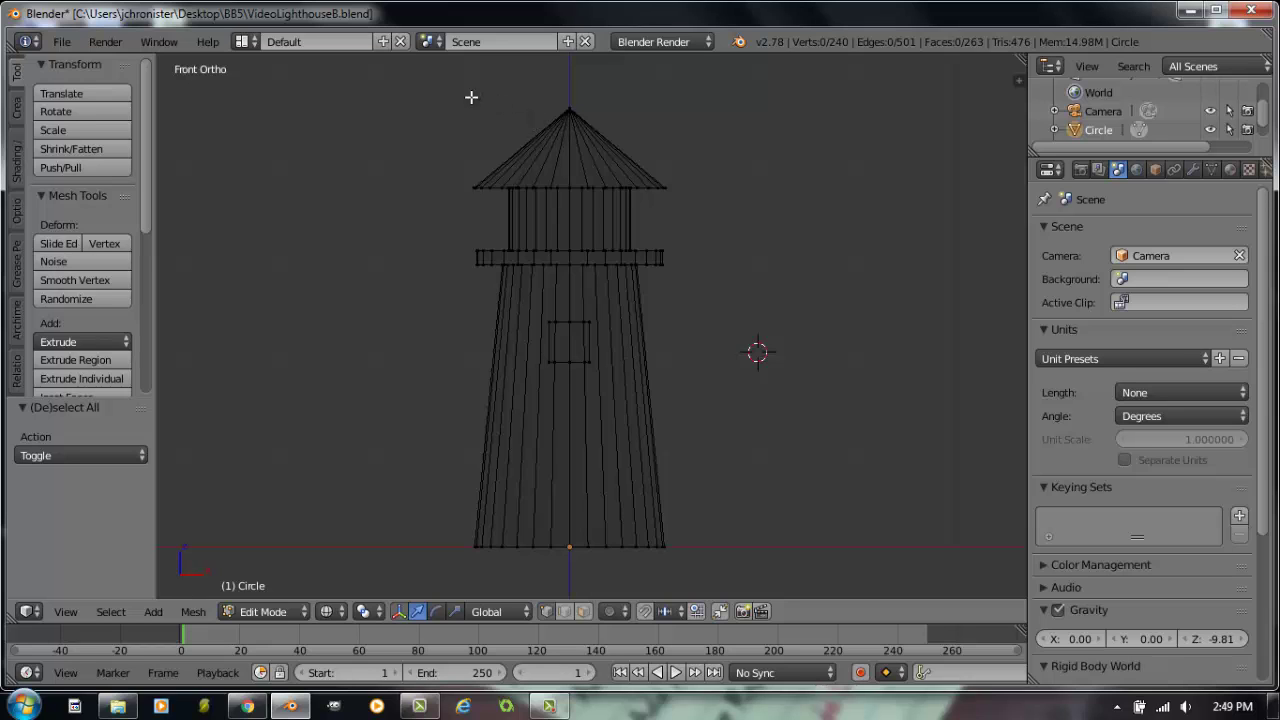
pyautogui.press('b')
pyautogui.moveTo(425, 89); pyautogui.dragTo(718, 200)
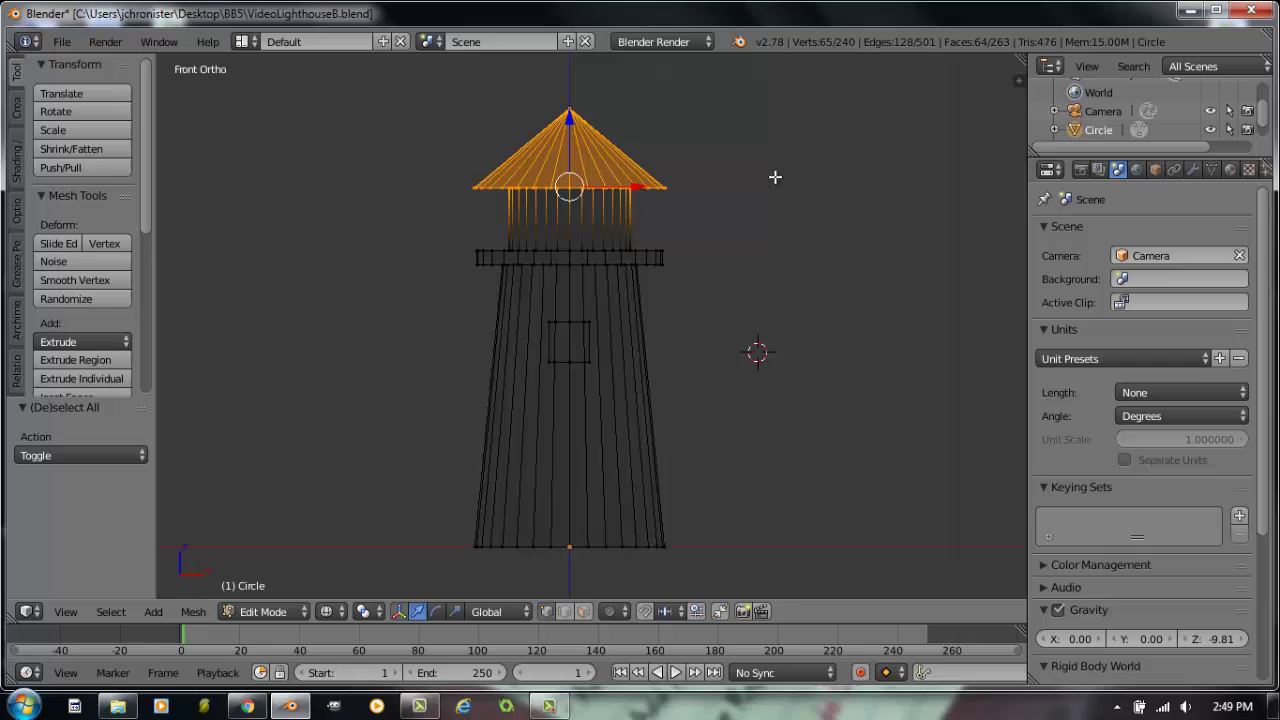
pyautogui.press('p')
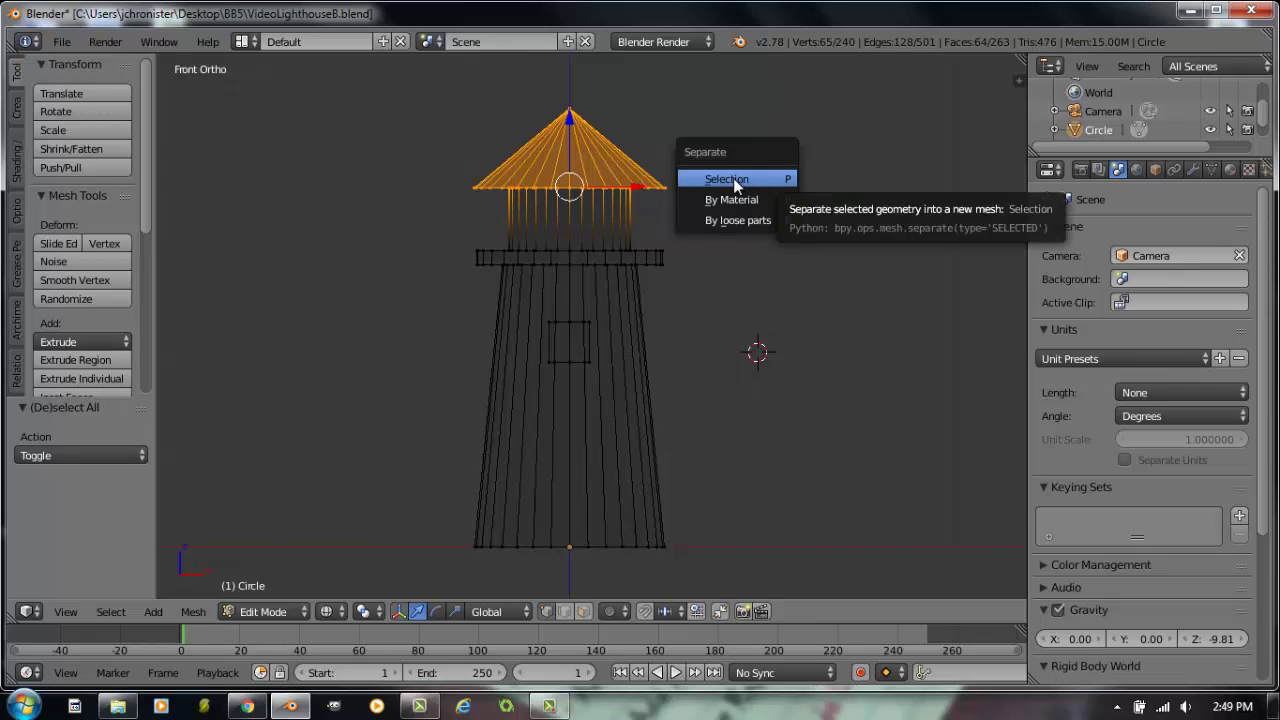
pyautogui.click(727, 179)
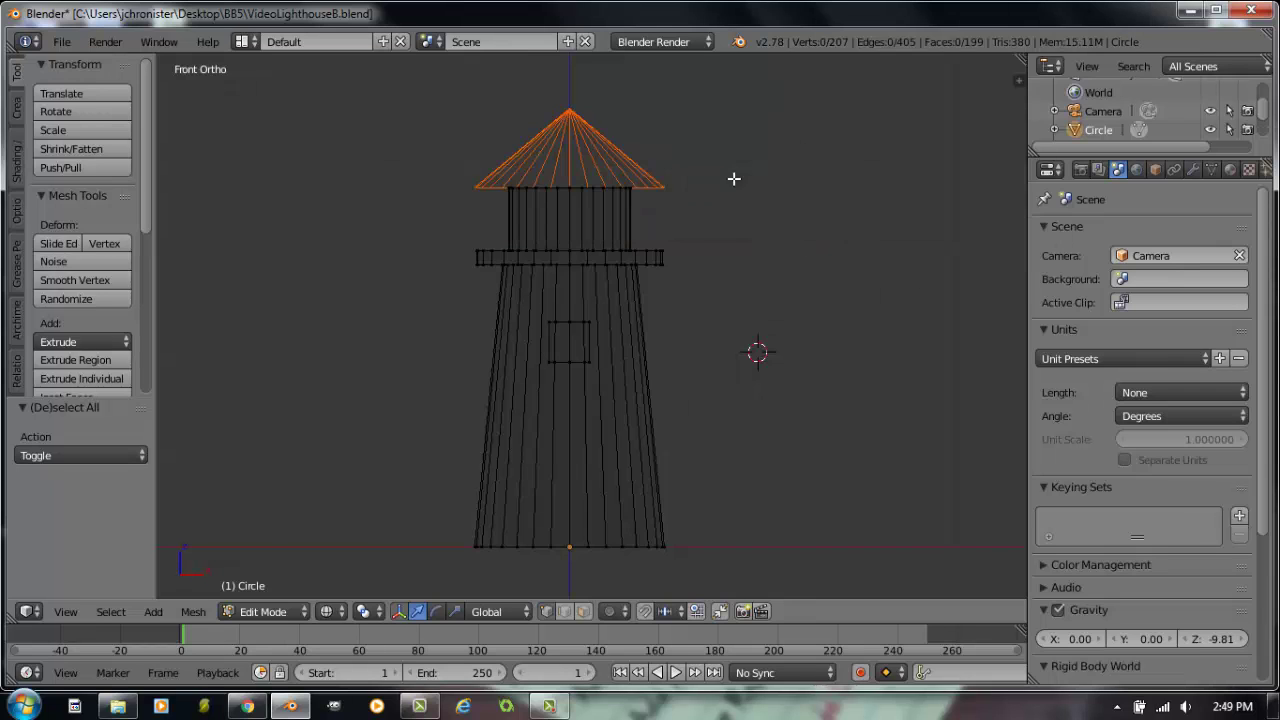
pyautogui.click(300, 608)
pyautogui.click(300, 589)
pyautogui.rightClick(628, 172)
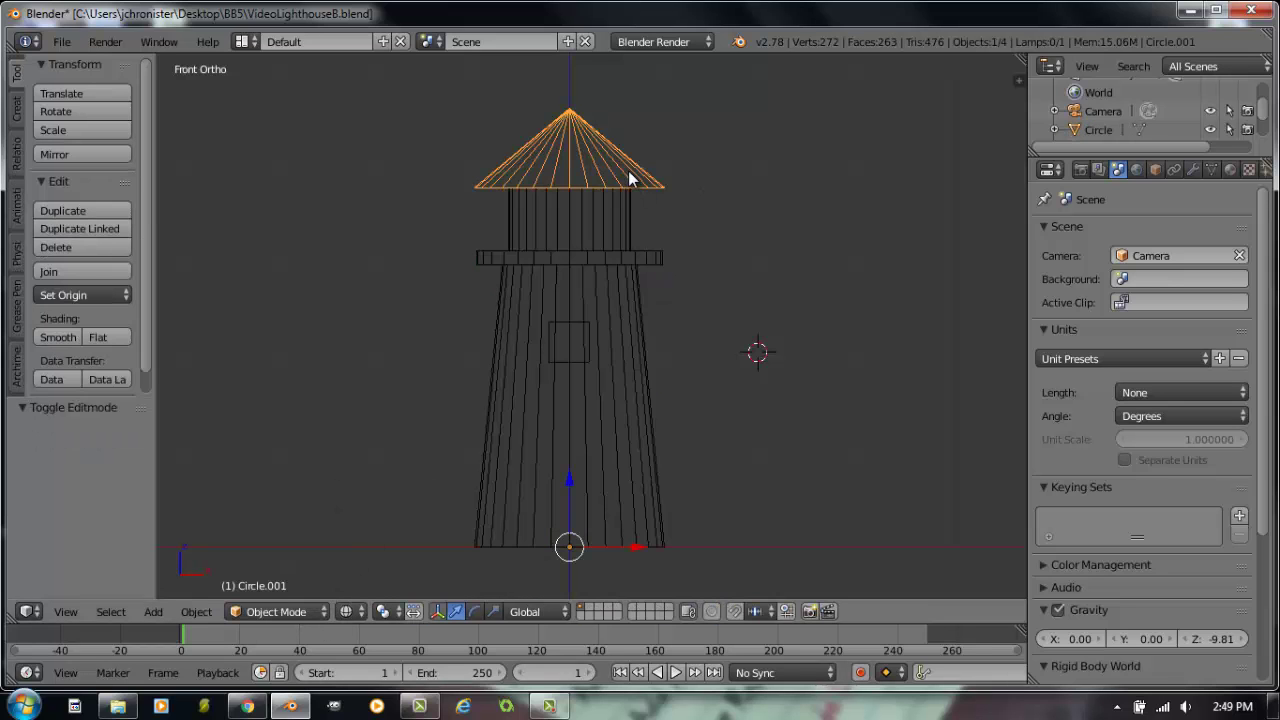
pyautogui.rightClick(617, 265)
pyautogui.rightClick(645, 172)
pyautogui.press('g')
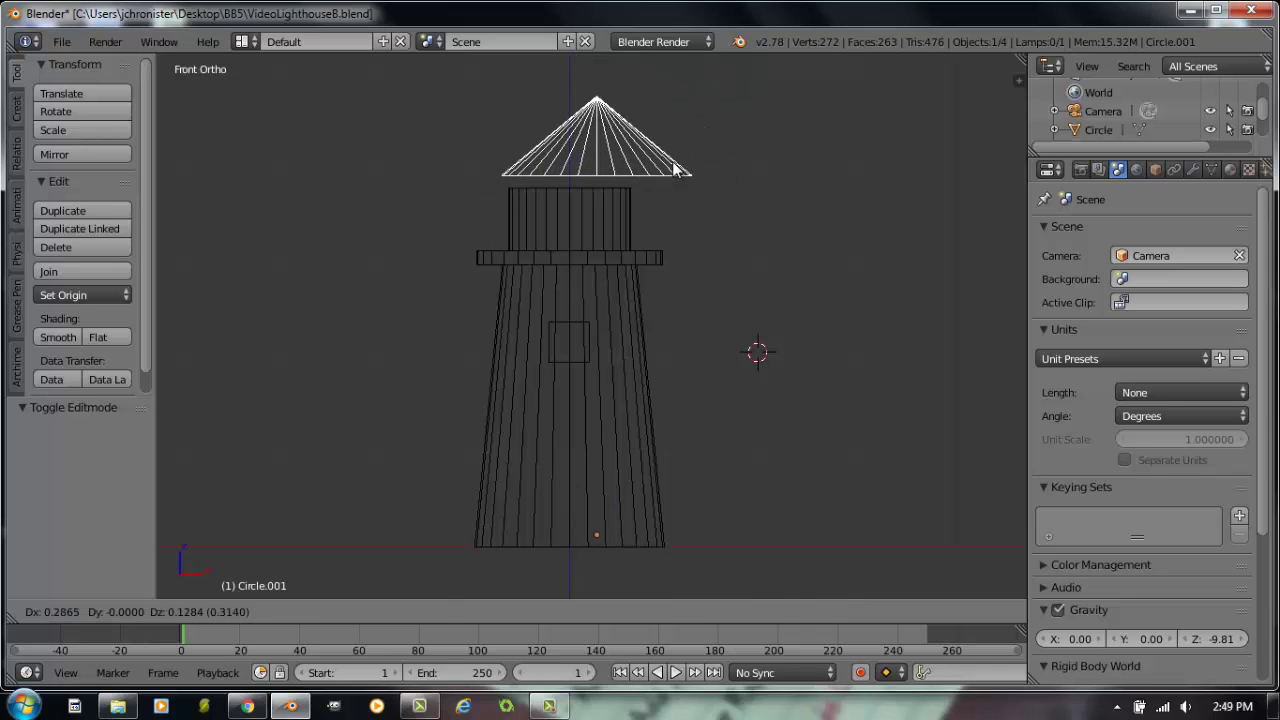
pyautogui.click(645, 211)
pyautogui.rightClick(603, 238)
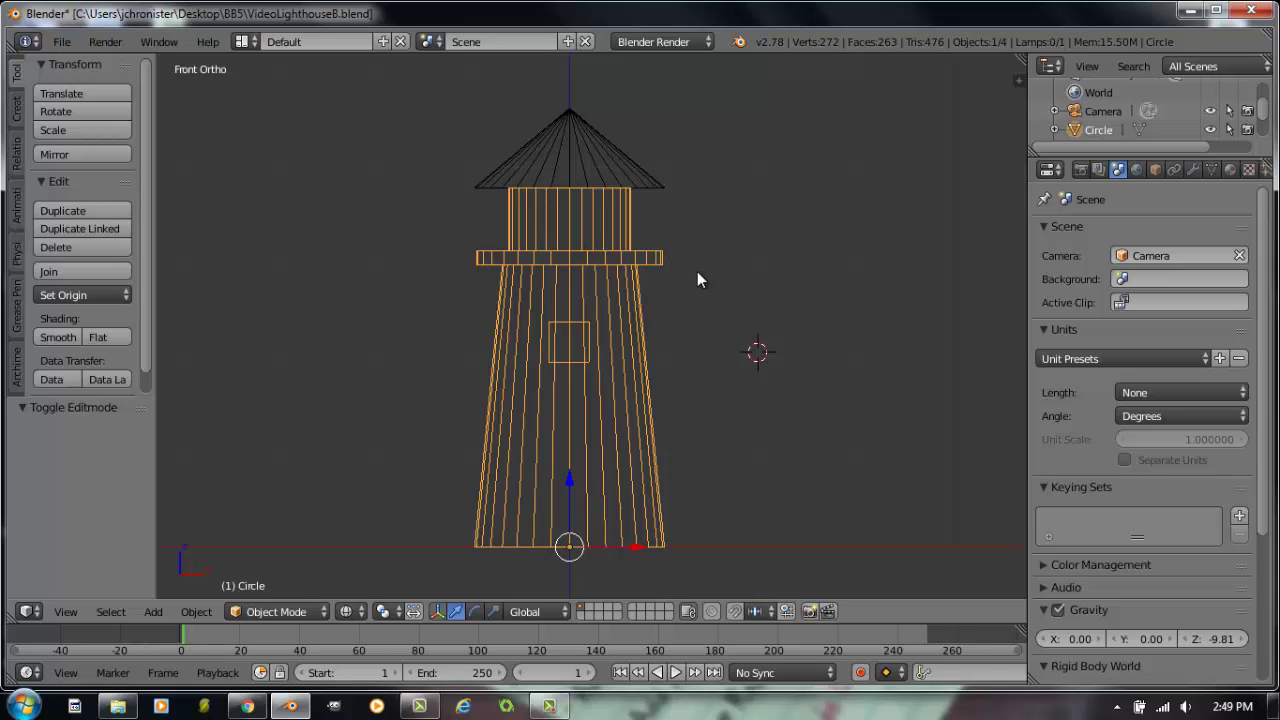
# - Add Material.001, Material.002 and Material.003 slots to the tower, then reselect Material.001
pyautogui.click(1230, 169)
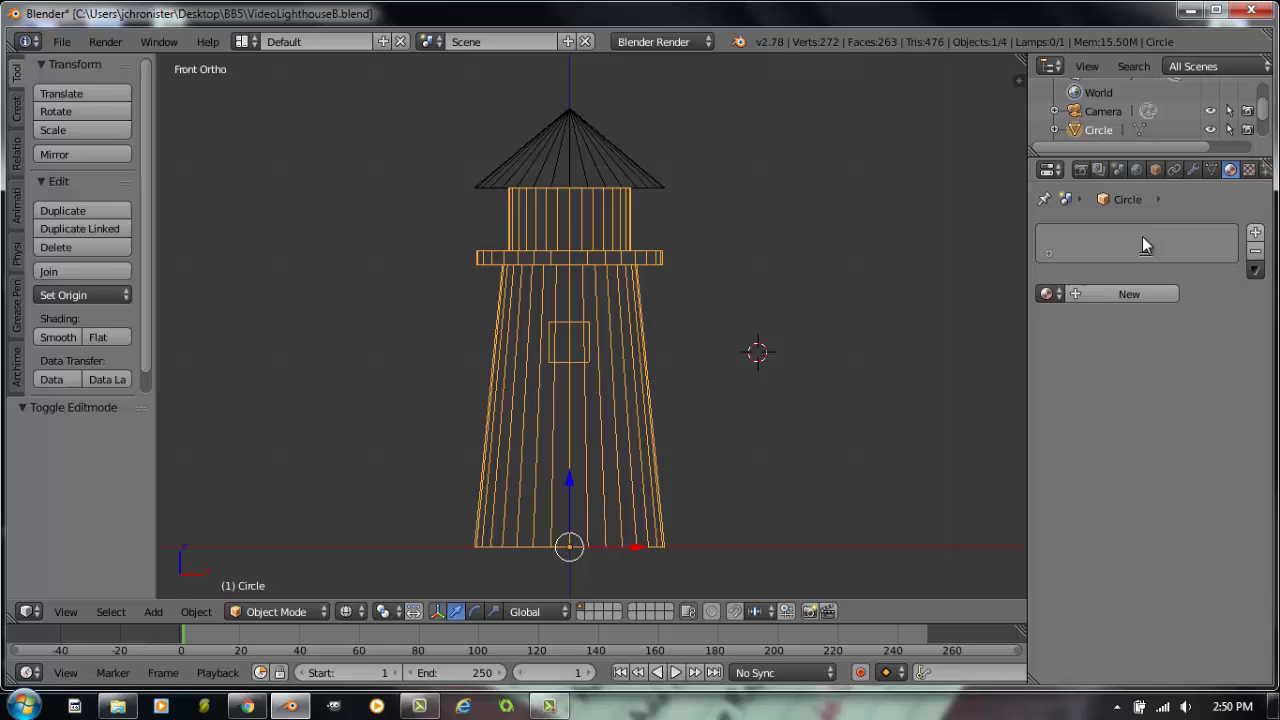
pyautogui.click(1126, 295)
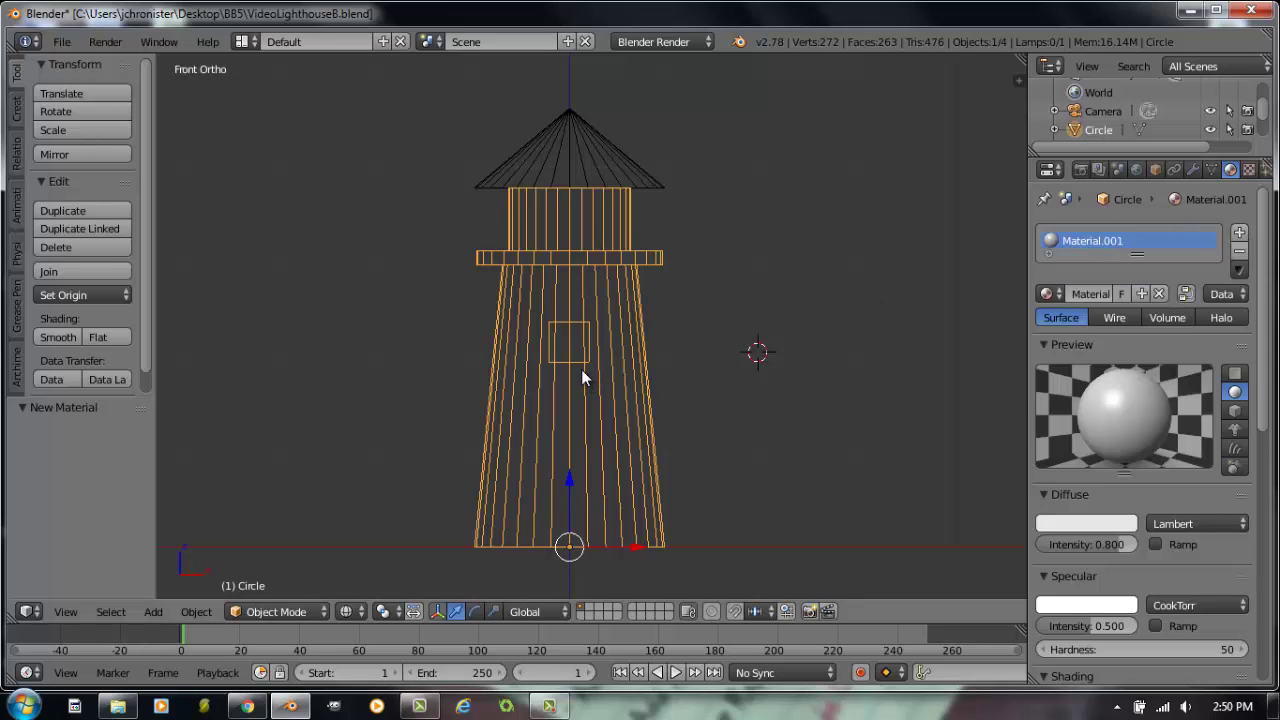
pyautogui.click(1239, 233)
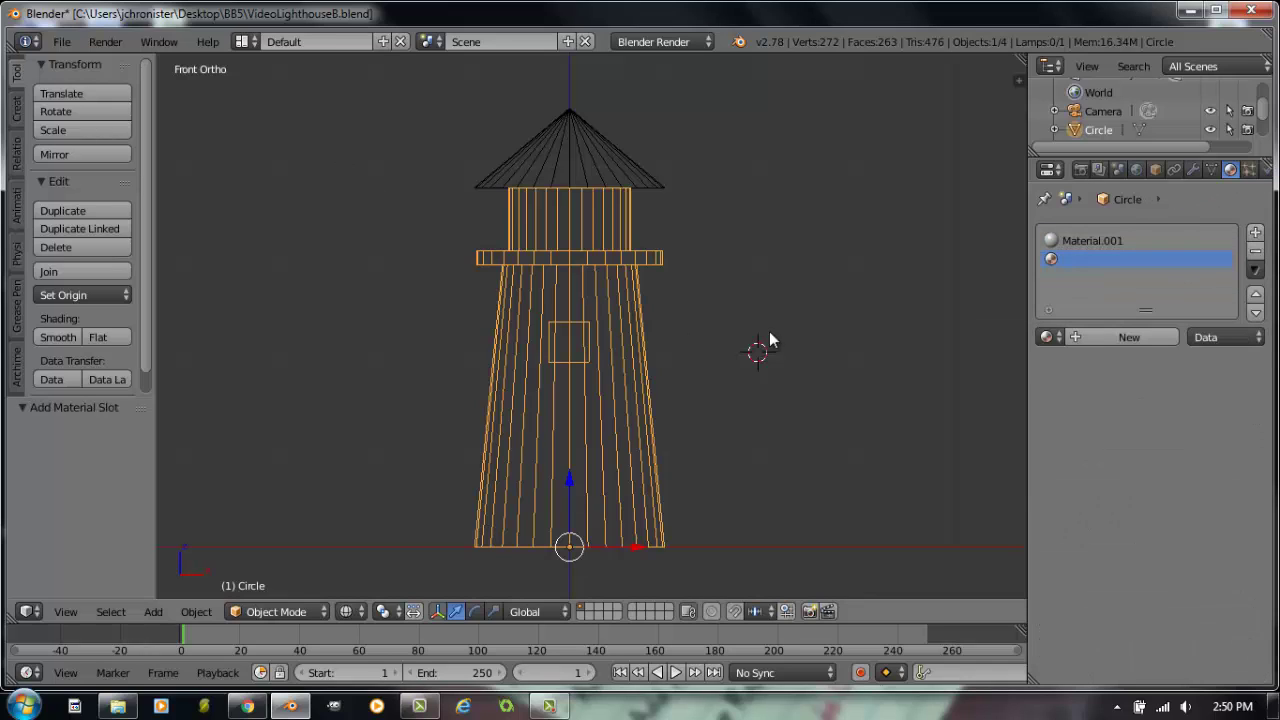
pyautogui.click(1145, 337)
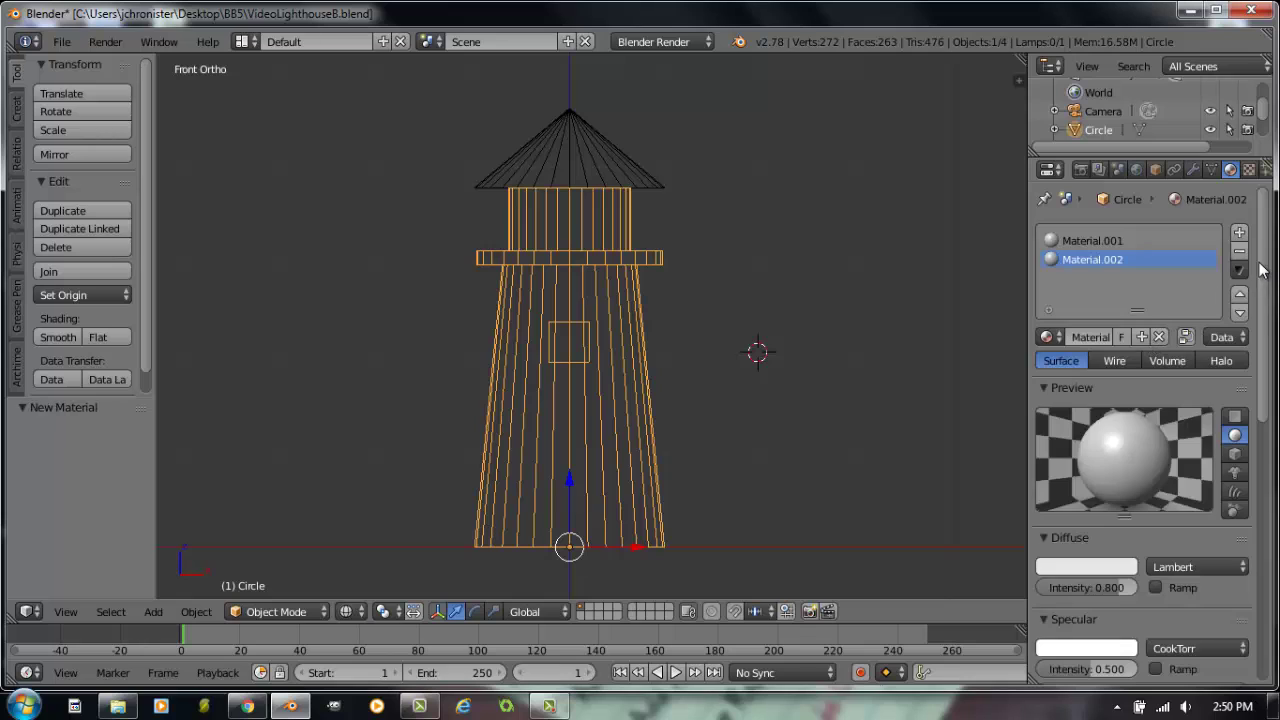
pyautogui.click(1240, 233)
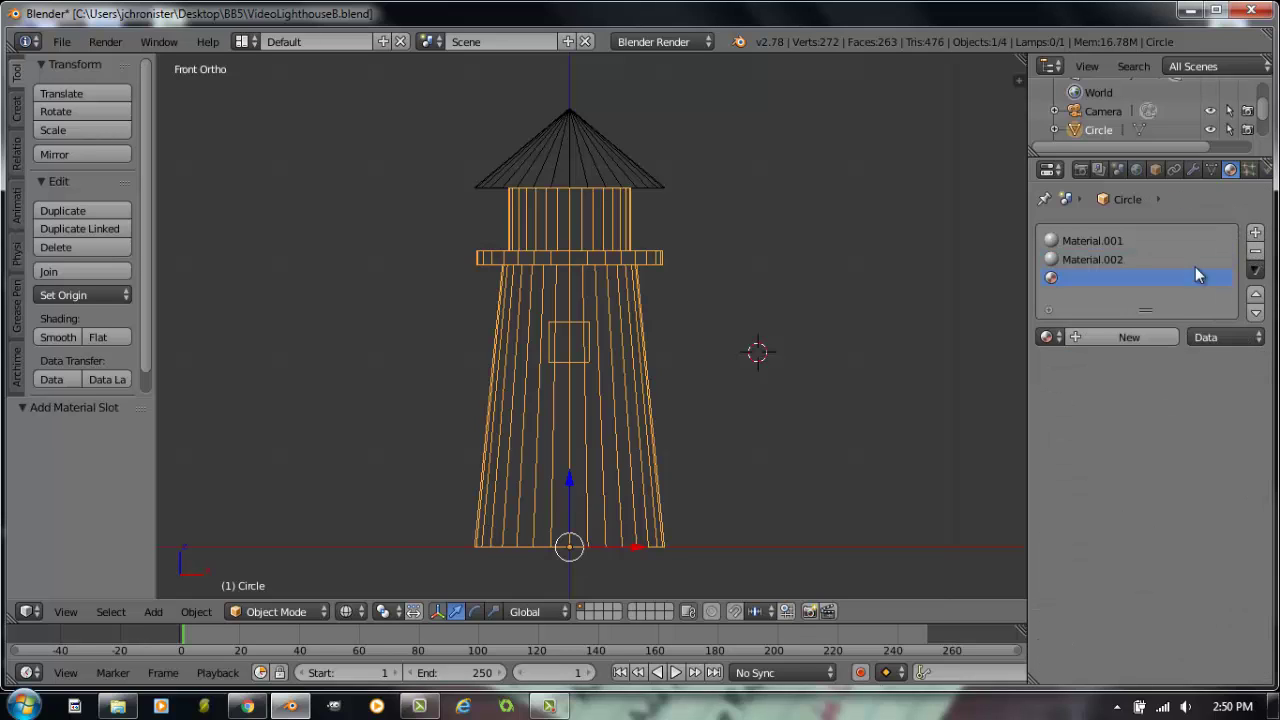
pyautogui.click(1122, 343)
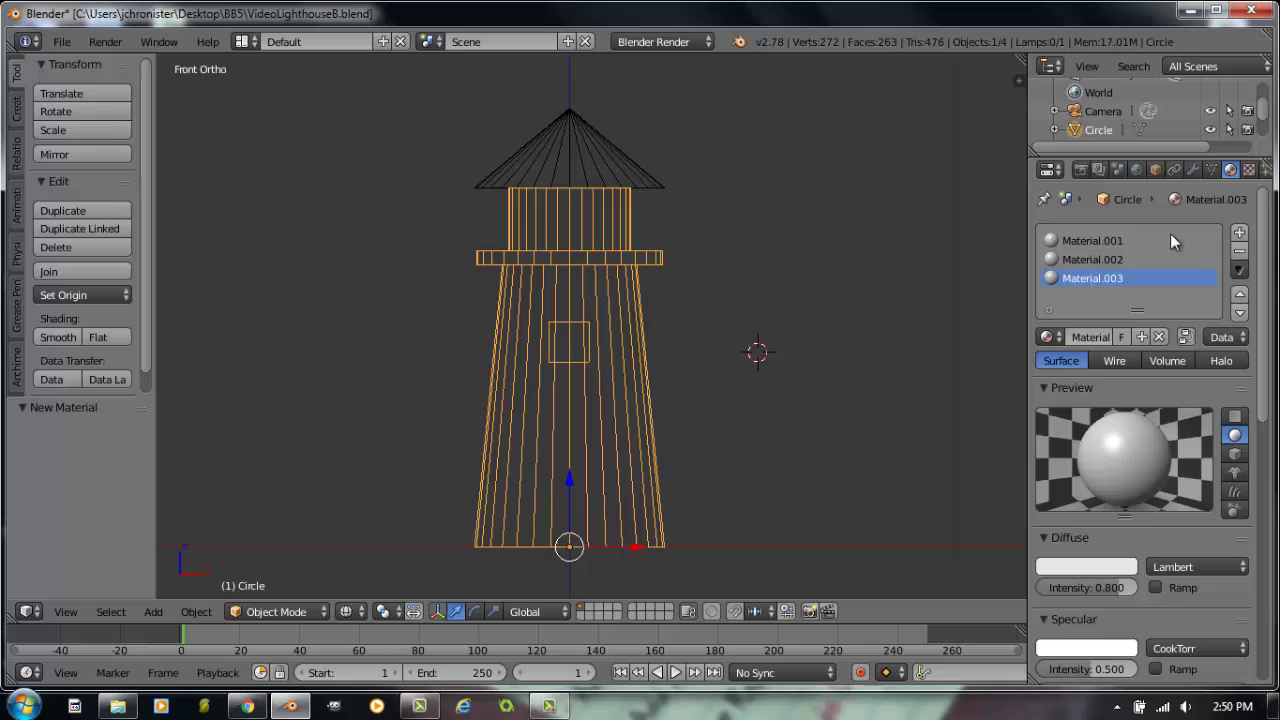
pyautogui.click(1105, 240)
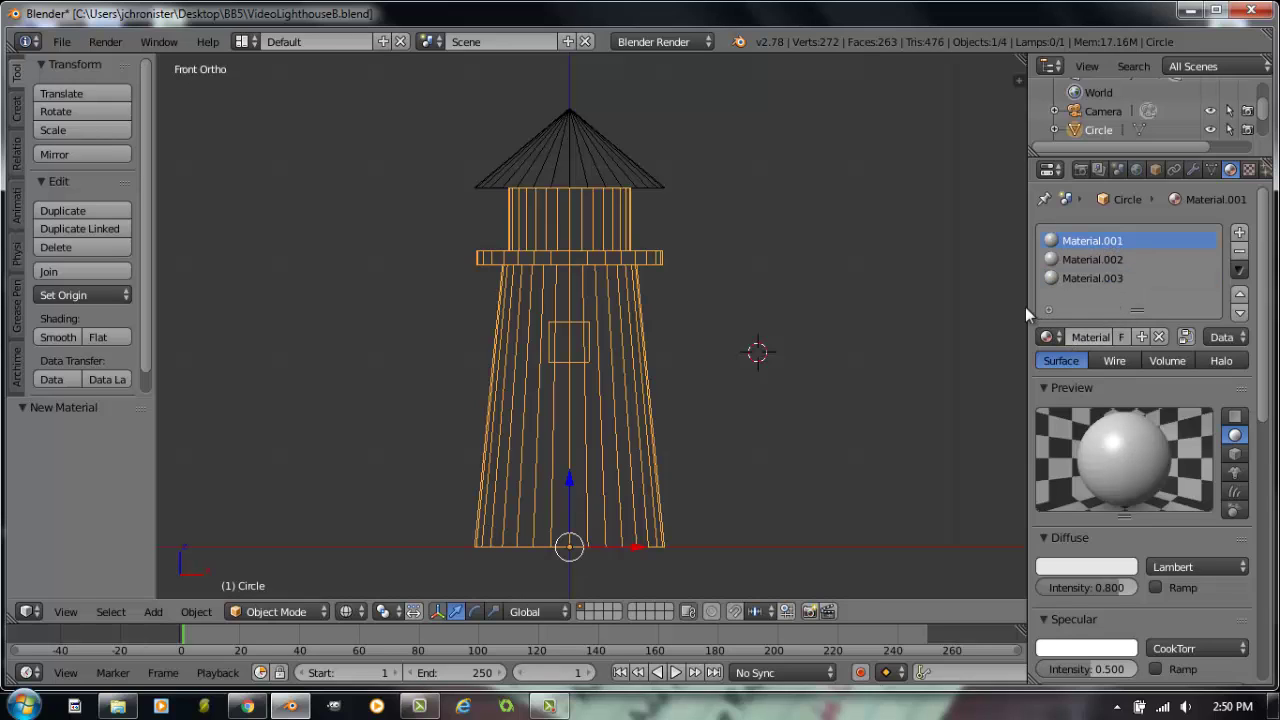
pyautogui.moveTo(1029, 310); pyautogui.dragTo(966, 310)
# - Rename the first two materials to 'base' and 'walk'
pyautogui.click(1050, 336)
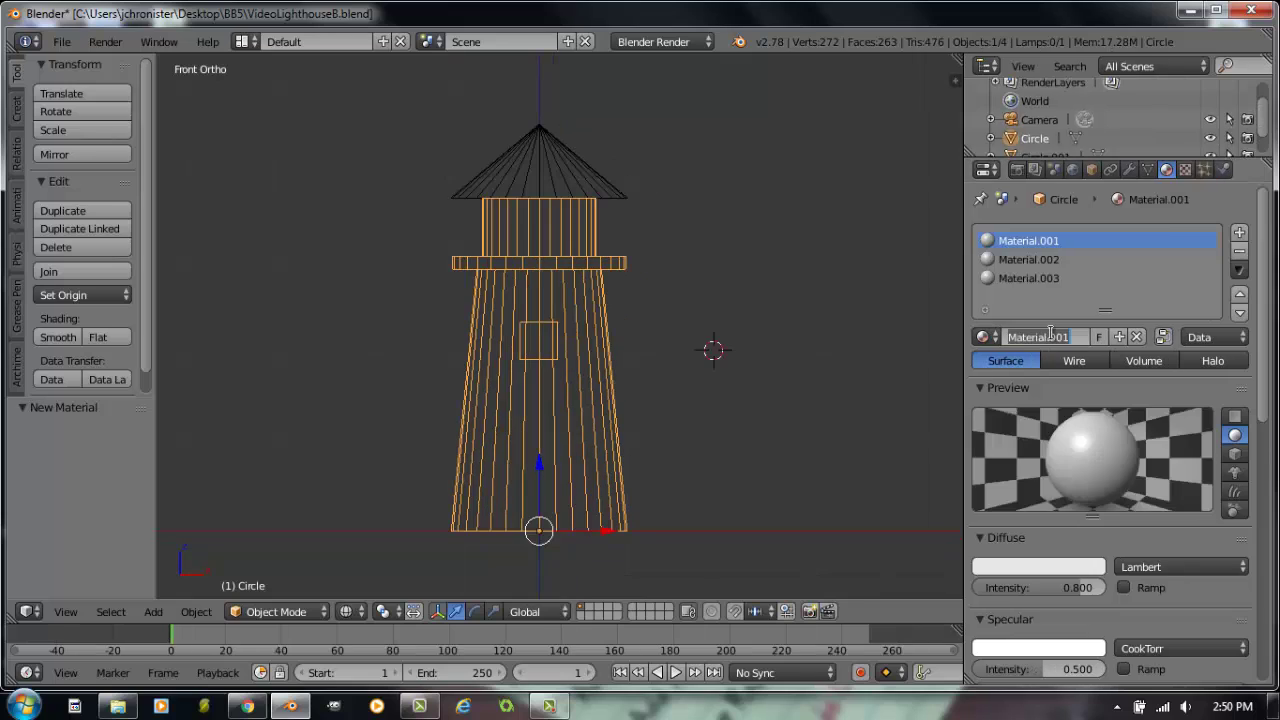
pyautogui.write('b')
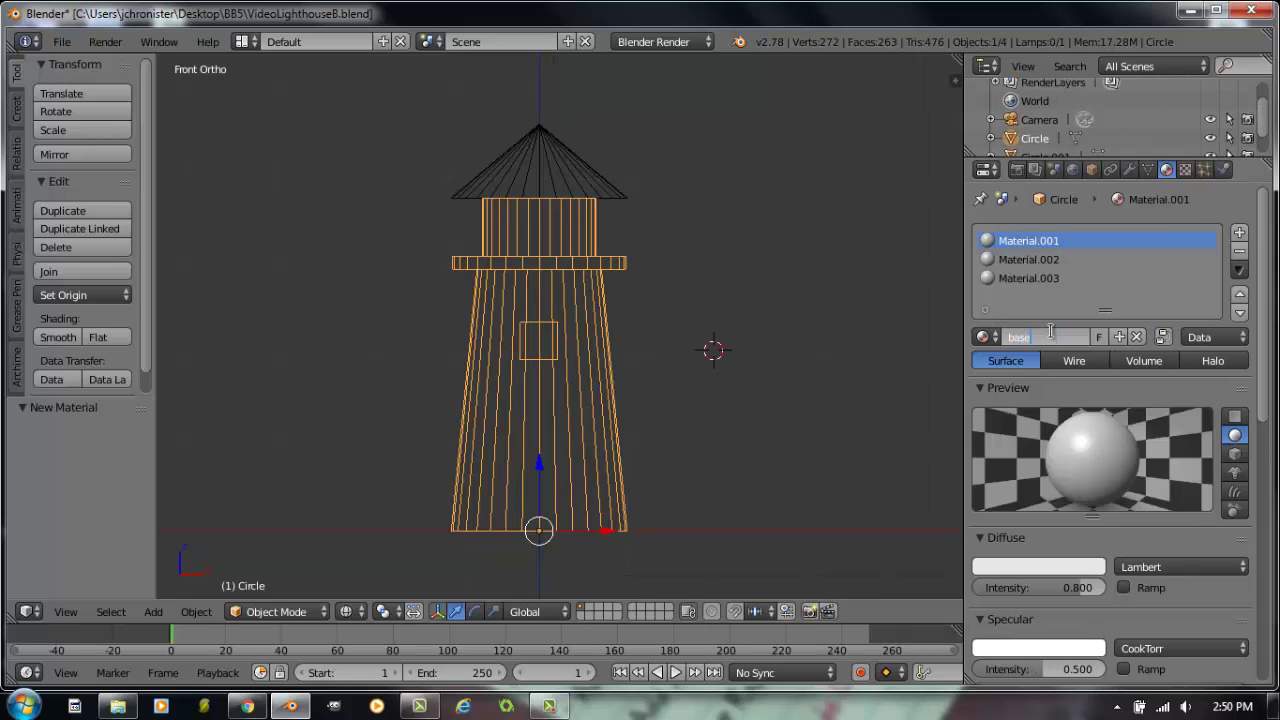
pyautogui.write('ase')
pyautogui.press('Return')
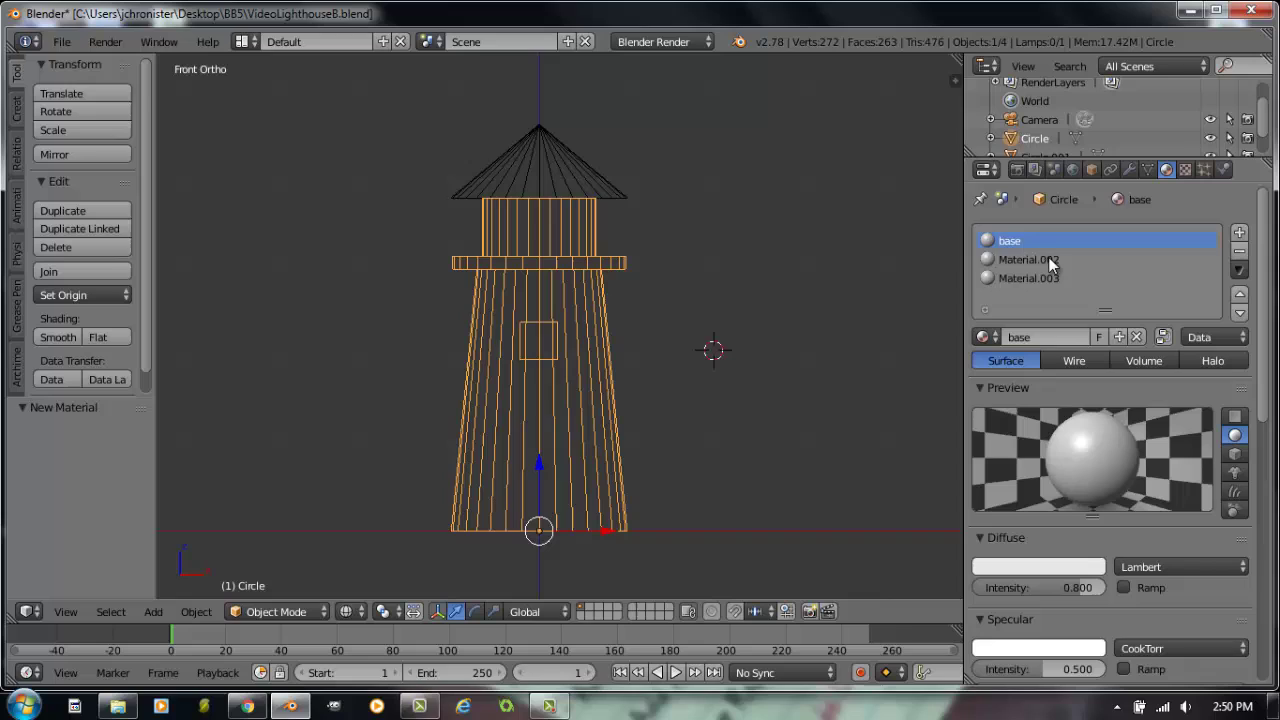
pyautogui.click(1048, 259)
pyautogui.click(1050, 336)
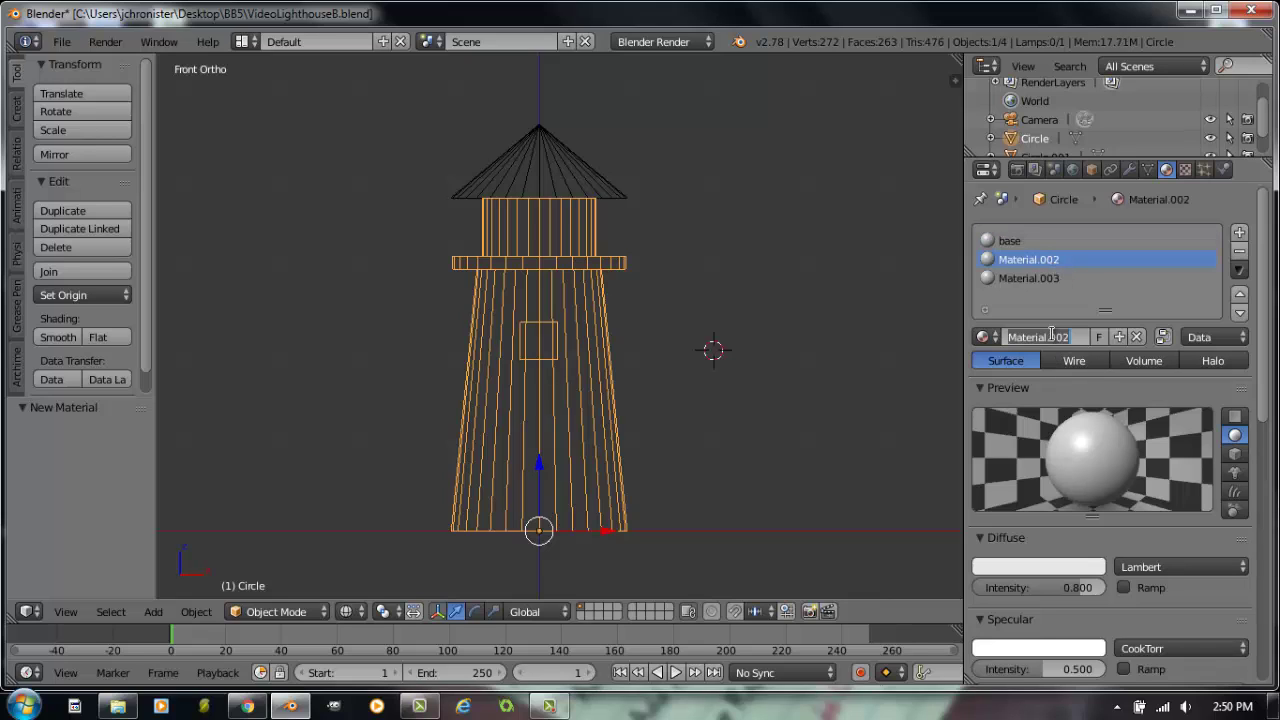
pyautogui.write('wal')
pyautogui.write('lk')
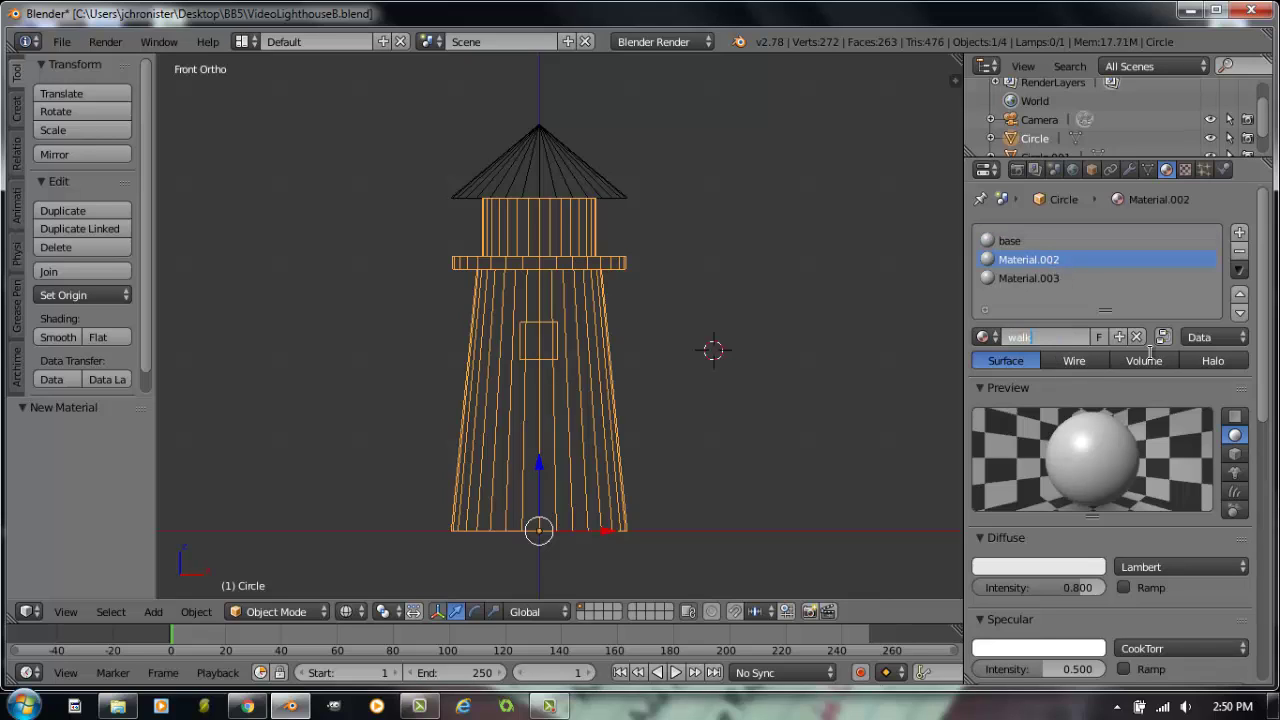
pyautogui.press('Return')
# - Rename Material.003 to 'windows' and reselect the base material
pyautogui.doubleClick(1050, 277)
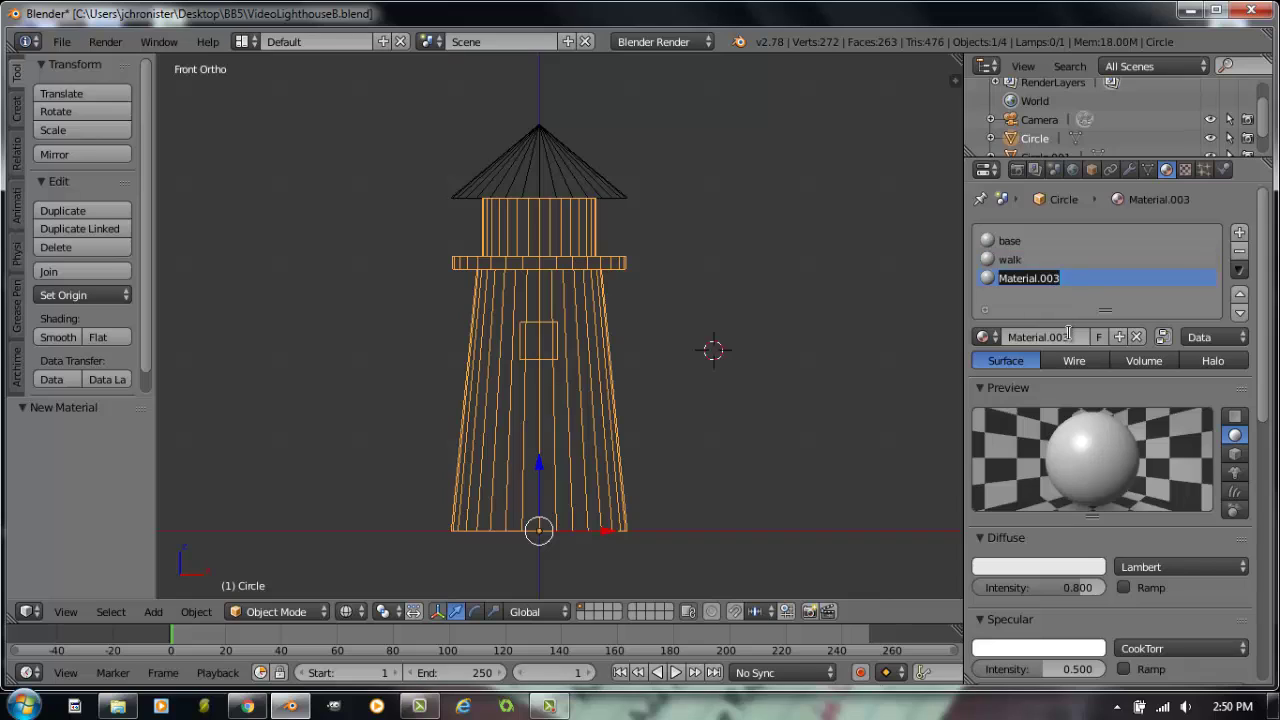
pyautogui.click(1069, 334)
pyautogui.doubleClick(1069, 334)
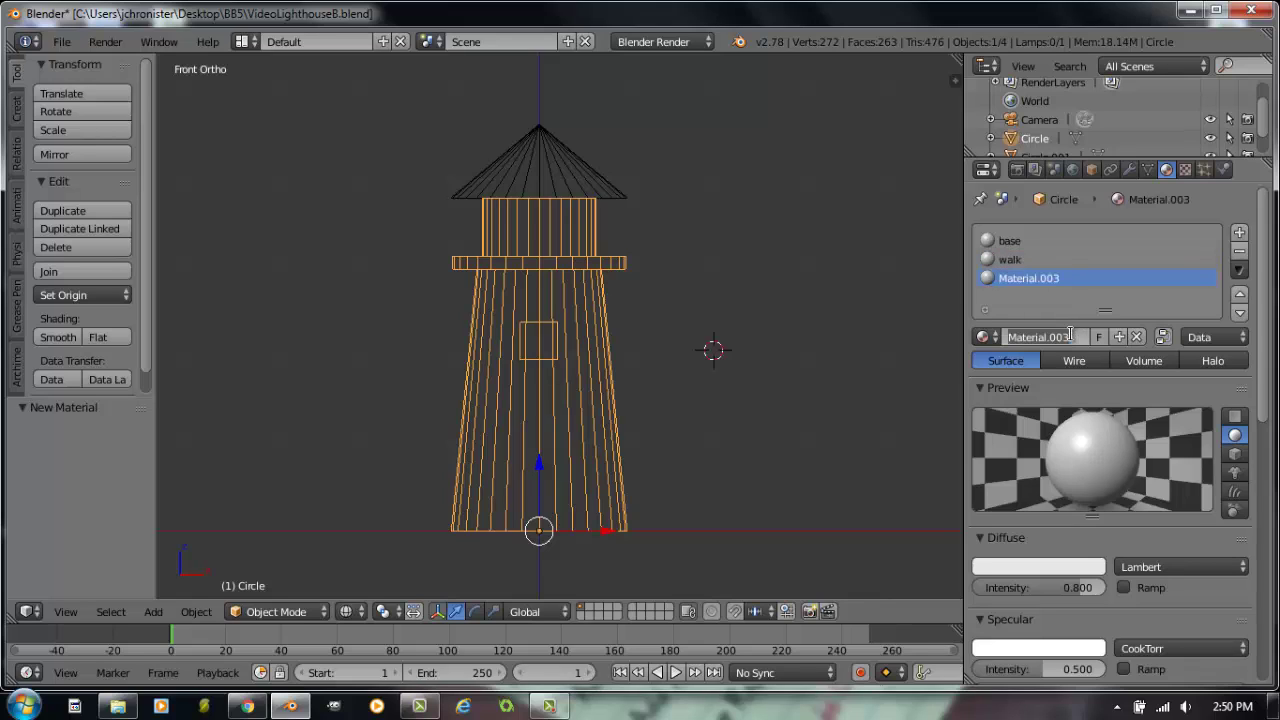
pyautogui.write('win')
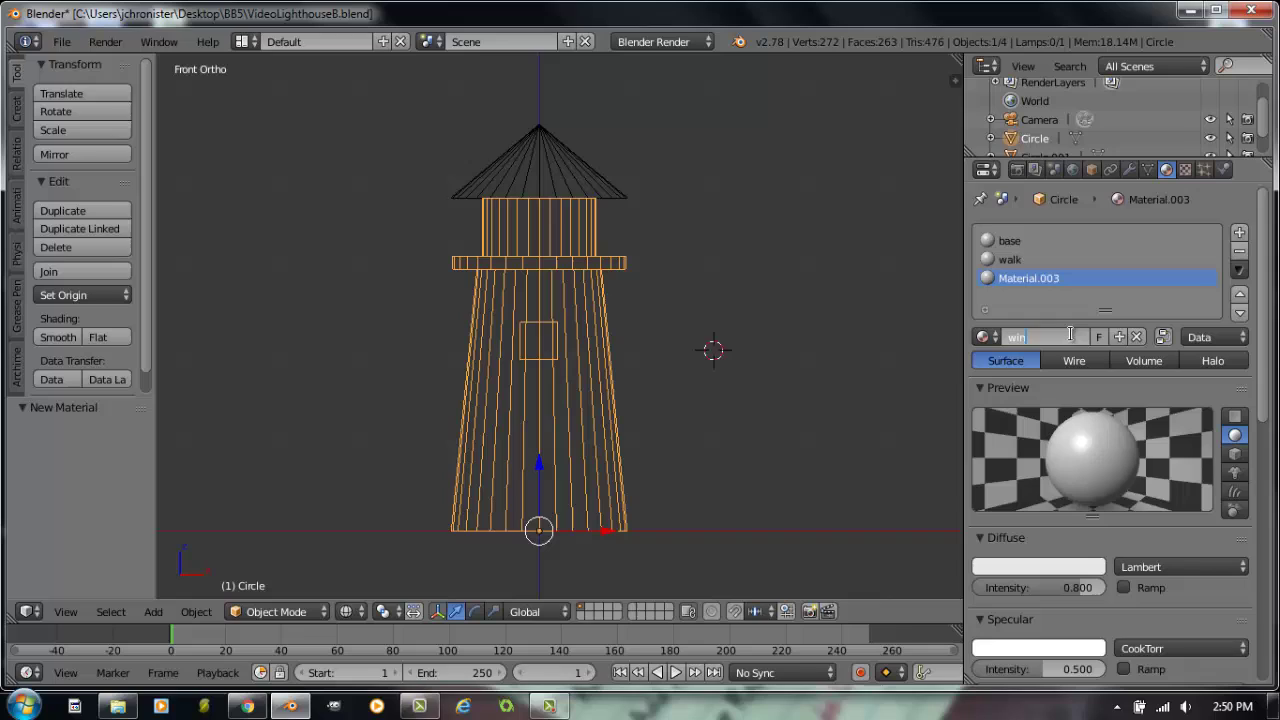
pyautogui.write('dows')
pyautogui.press('Return')
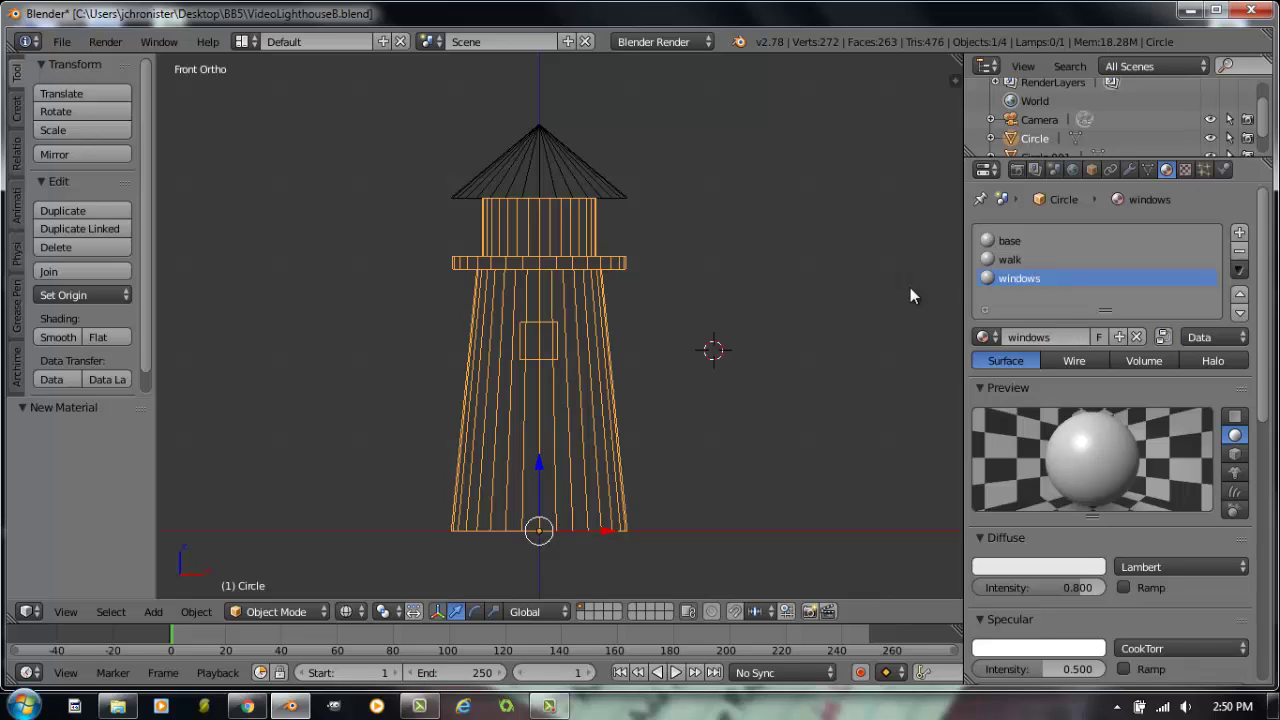
pyautogui.click(1010, 242)
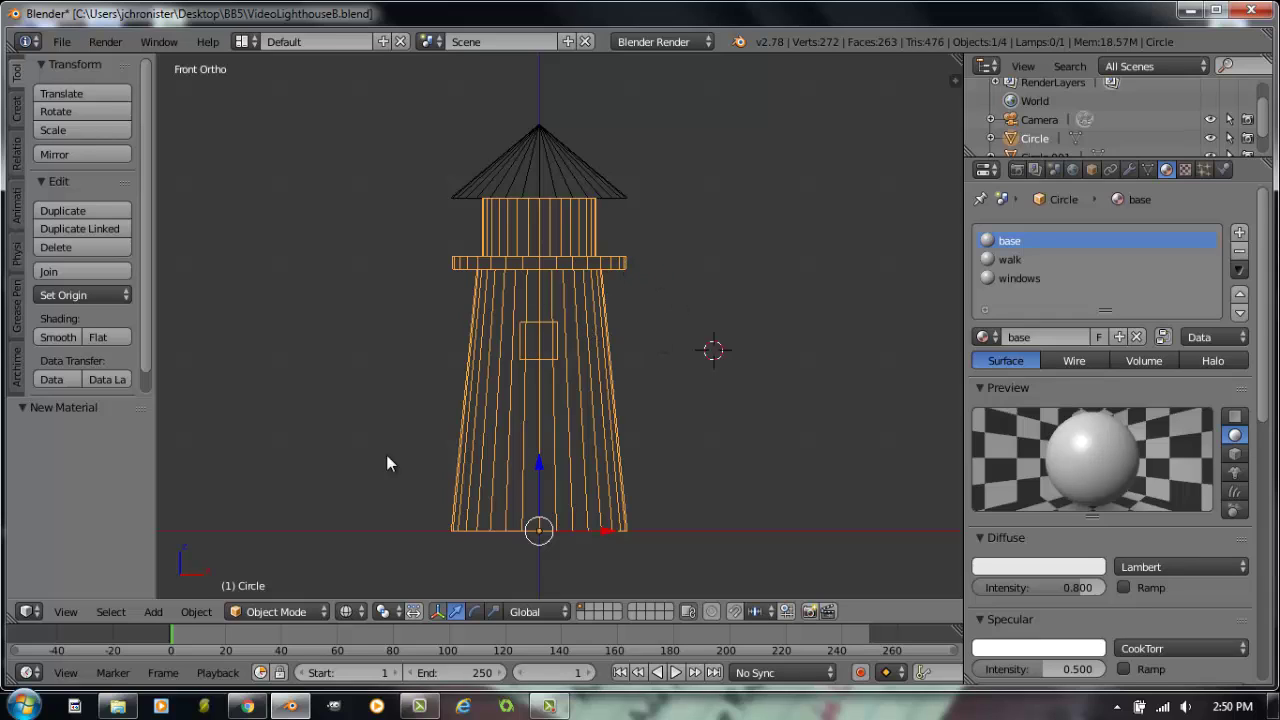
# - In Edit Mode, box-select the walkway ring and assign it the walk material
pyautogui.click(316, 612)
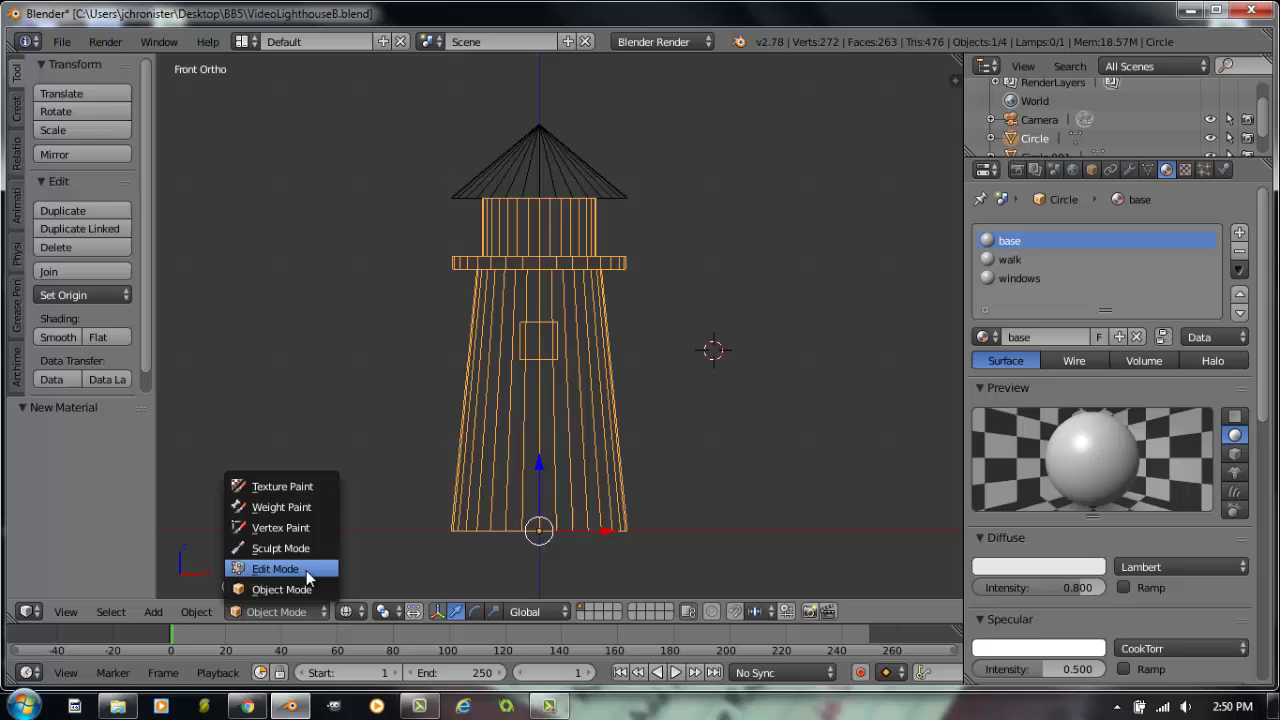
pyautogui.click(276, 569)
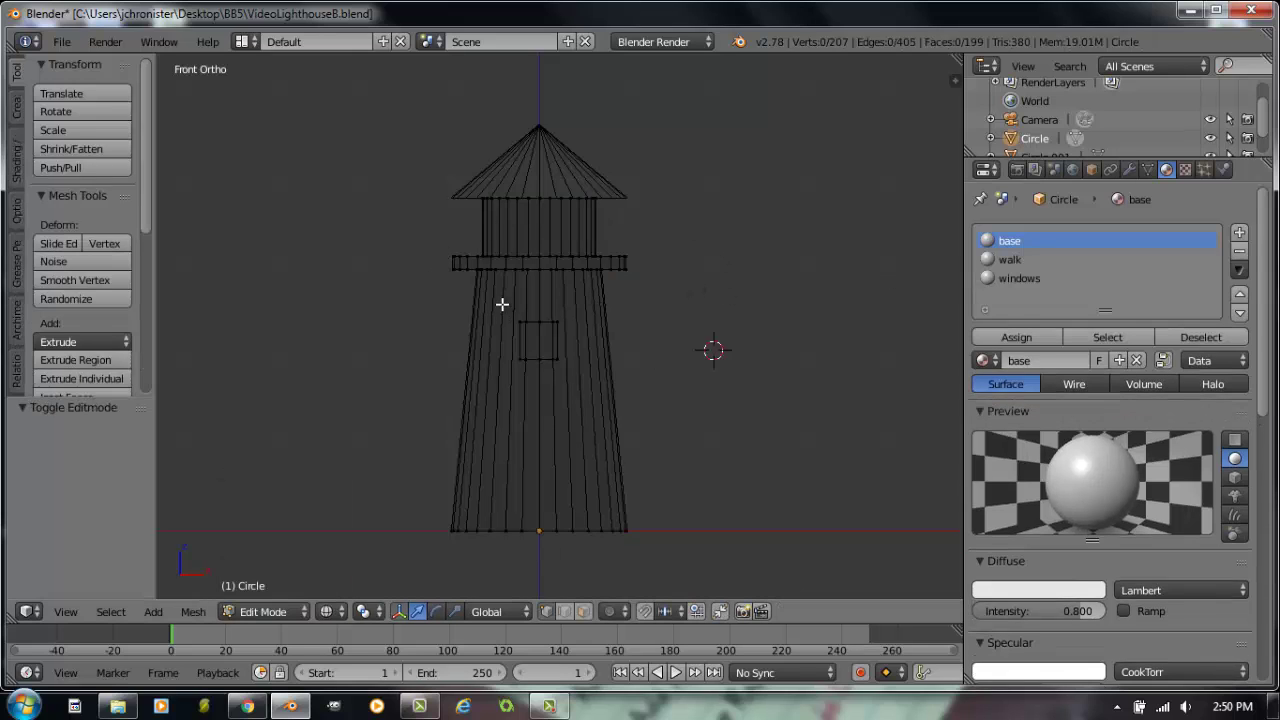
pyautogui.press('b')
pyautogui.moveTo(443, 240); pyautogui.dragTo(654, 277)
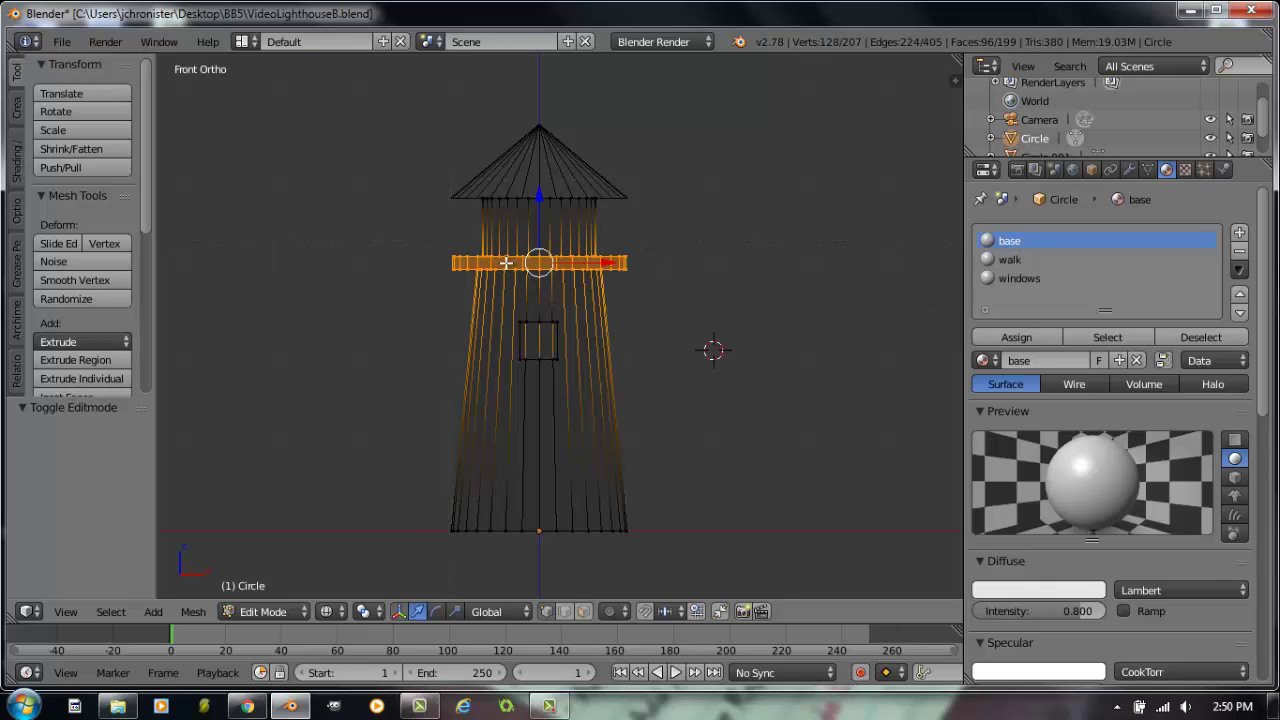
pyautogui.click(1012, 260)
pyautogui.click(1040, 336)
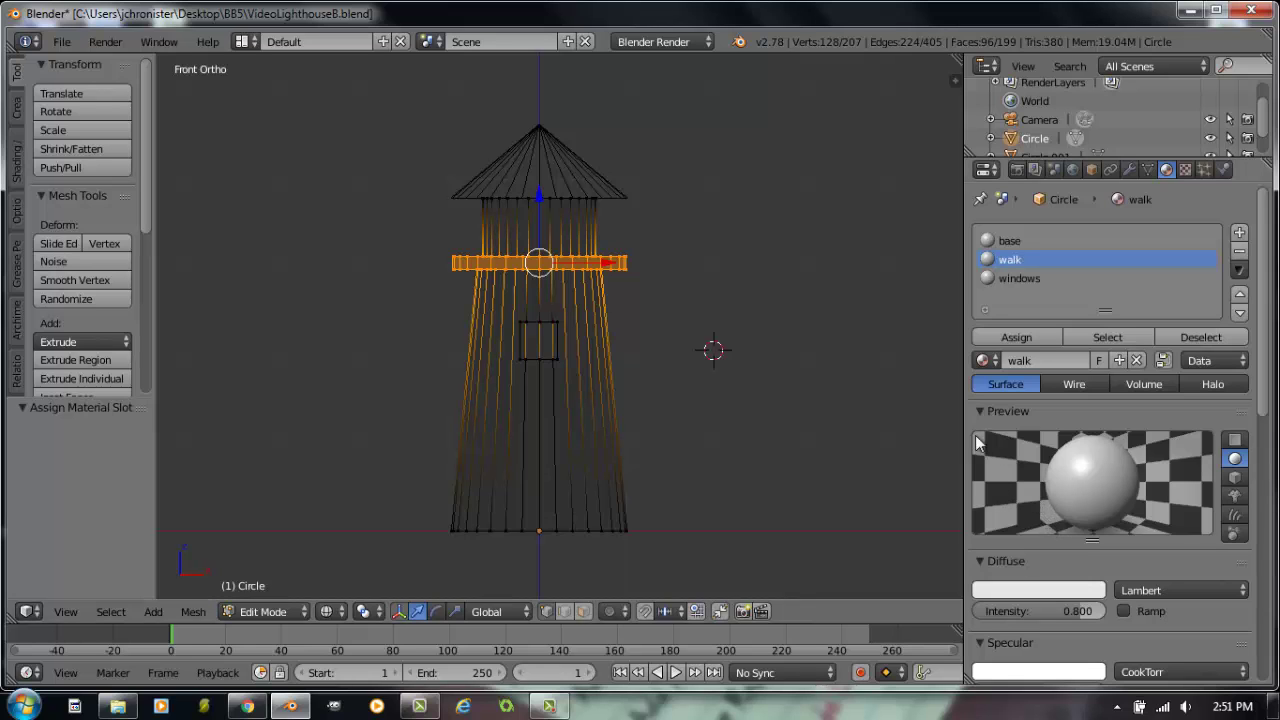
# - Return to the front view and deselect the whole lighthouse mesh
pyautogui.moveTo(558, 343)
pyautogui.mouseDown(button='middle')
pyautogui.moveTo(528, 346)
pyautogui.moveTo(547, 329)
pyautogui.mouseUp(button='middle')
pyautogui.scroll(2, 547, 329)
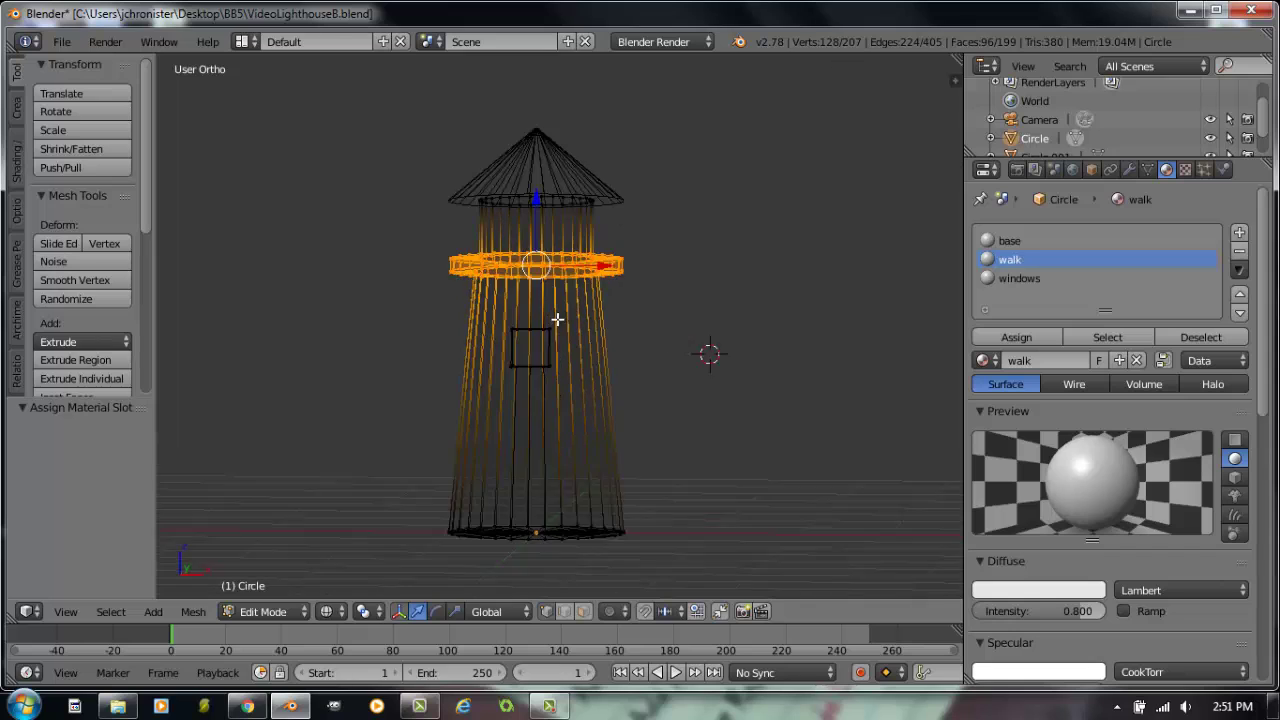
pyautogui.press('KP_1')
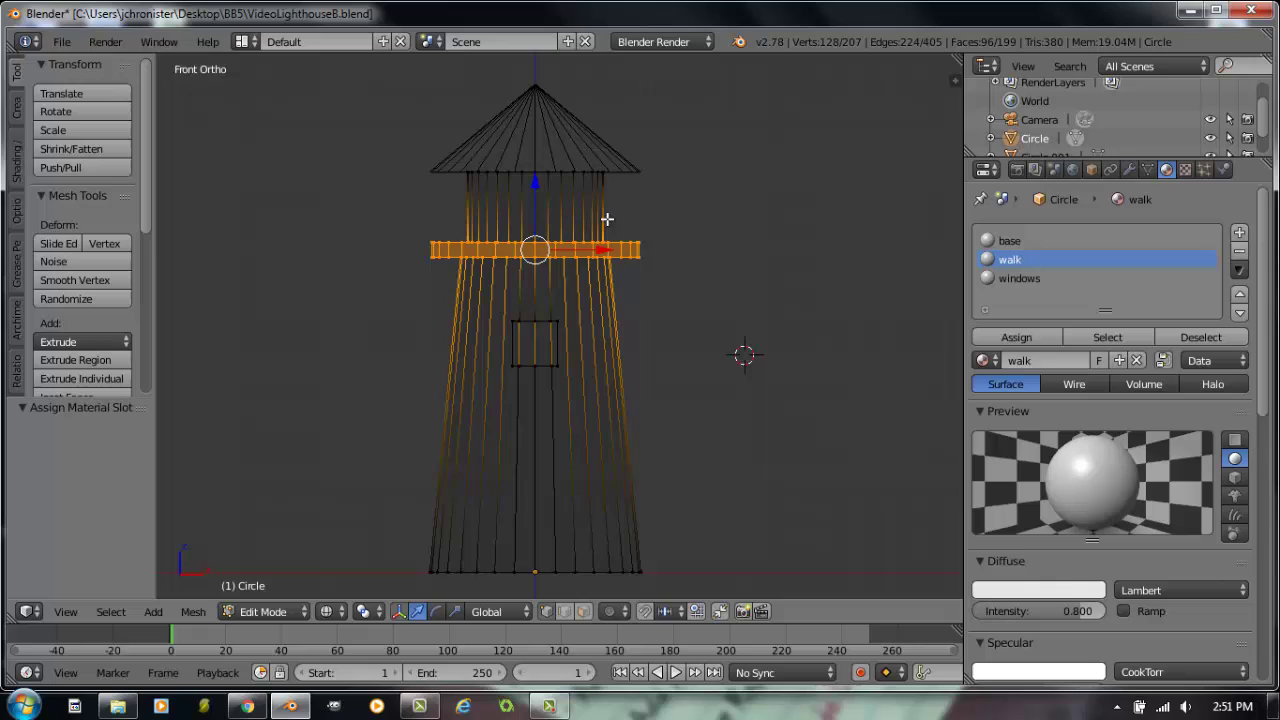
pyautogui.press('a')
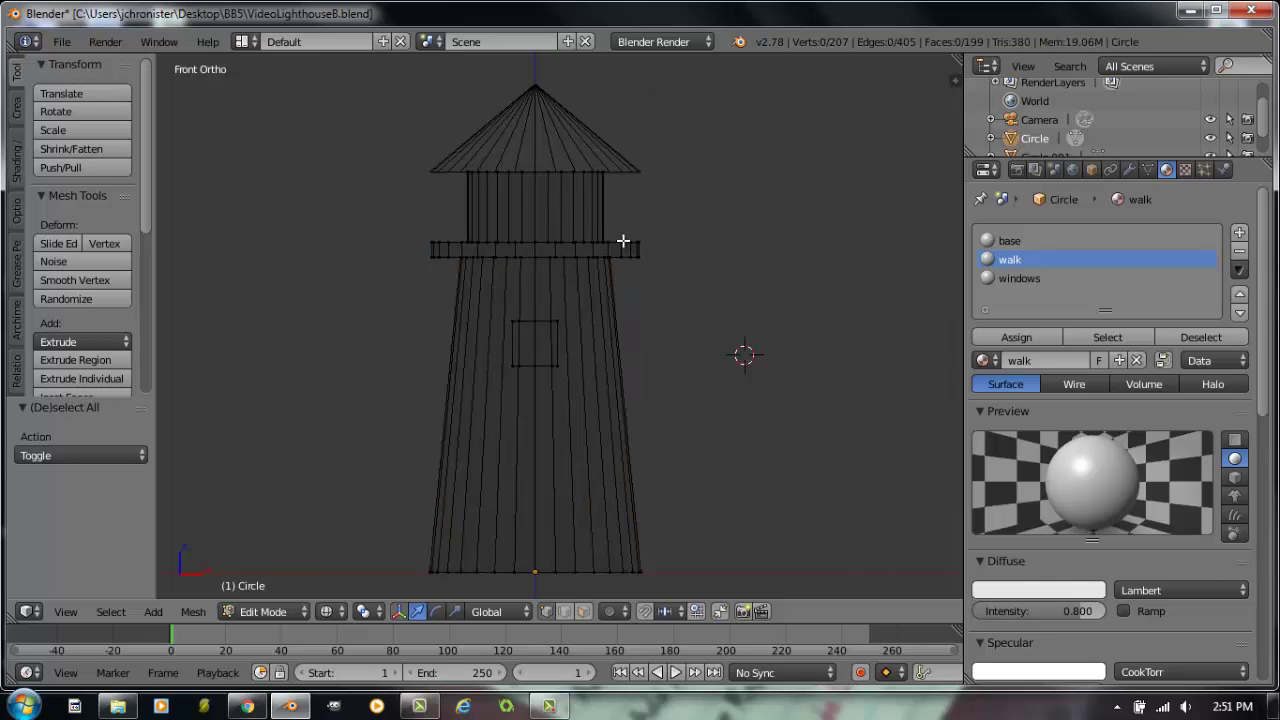
# - In face select mode, box-select the lantern row under the roof and assign it the windows material
pyautogui.click(584, 611)
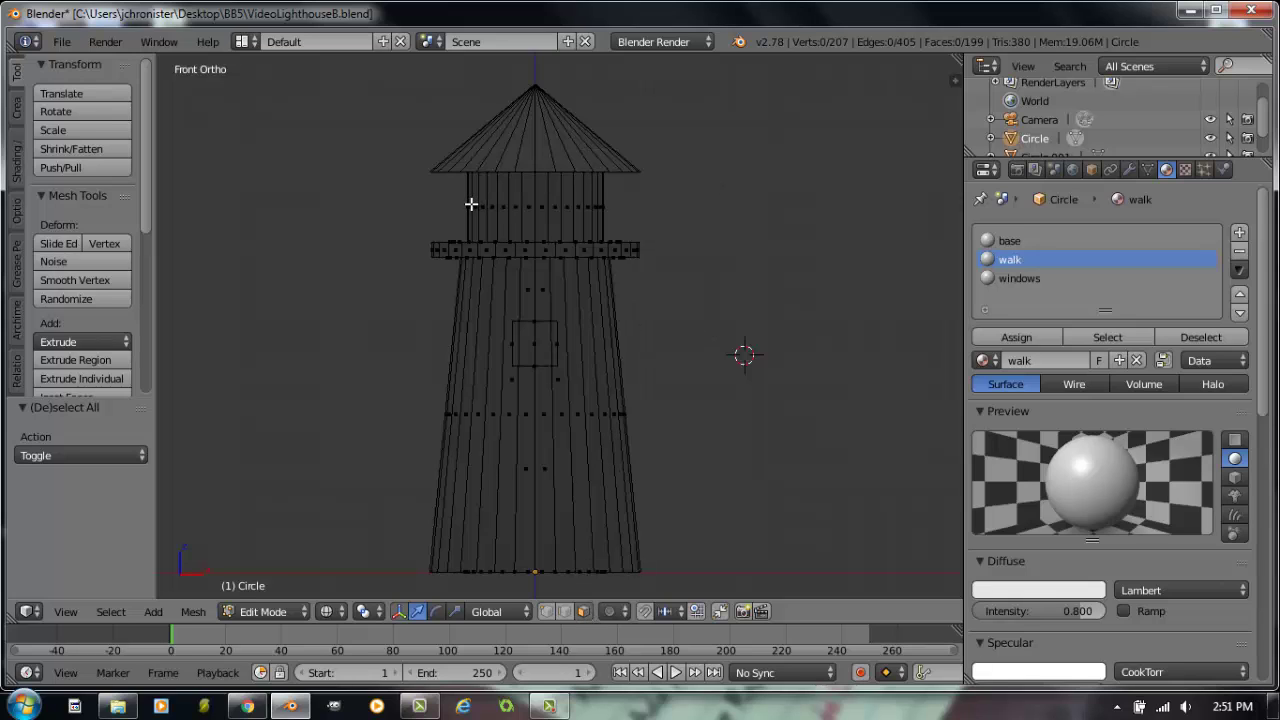
pyautogui.press('b')
pyautogui.moveTo(440, 190); pyautogui.dragTo(645, 215)
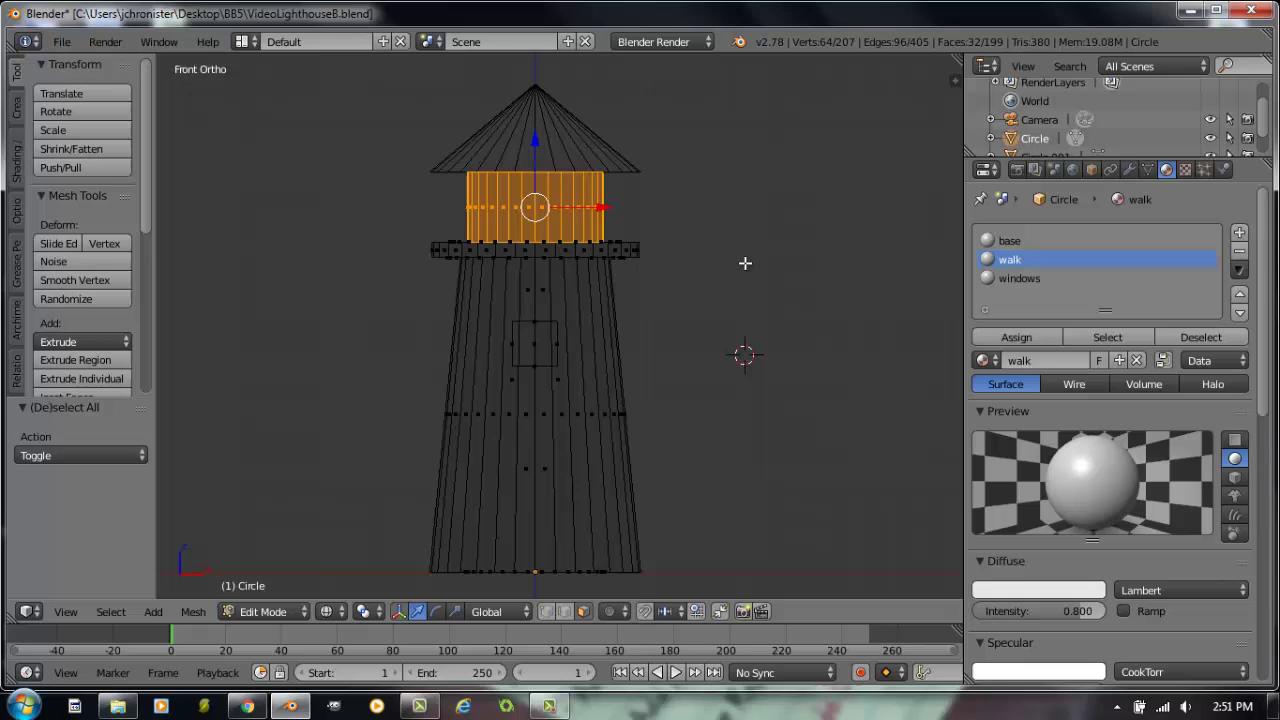
pyautogui.moveTo(743, 261)
pyautogui.mouseDown(button='middle')
pyautogui.moveTo(657, 274)
pyautogui.moveTo(733, 268)
pyautogui.mouseUp(button='middle')
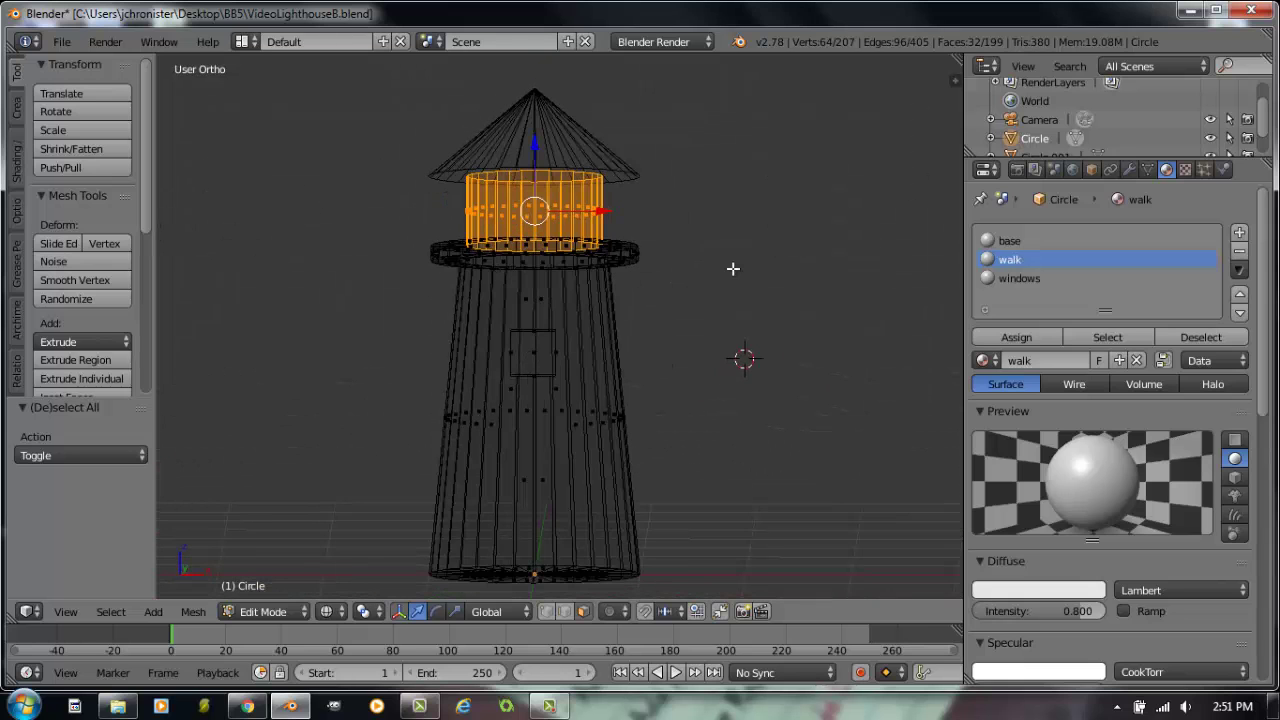
pyautogui.click(1022, 279)
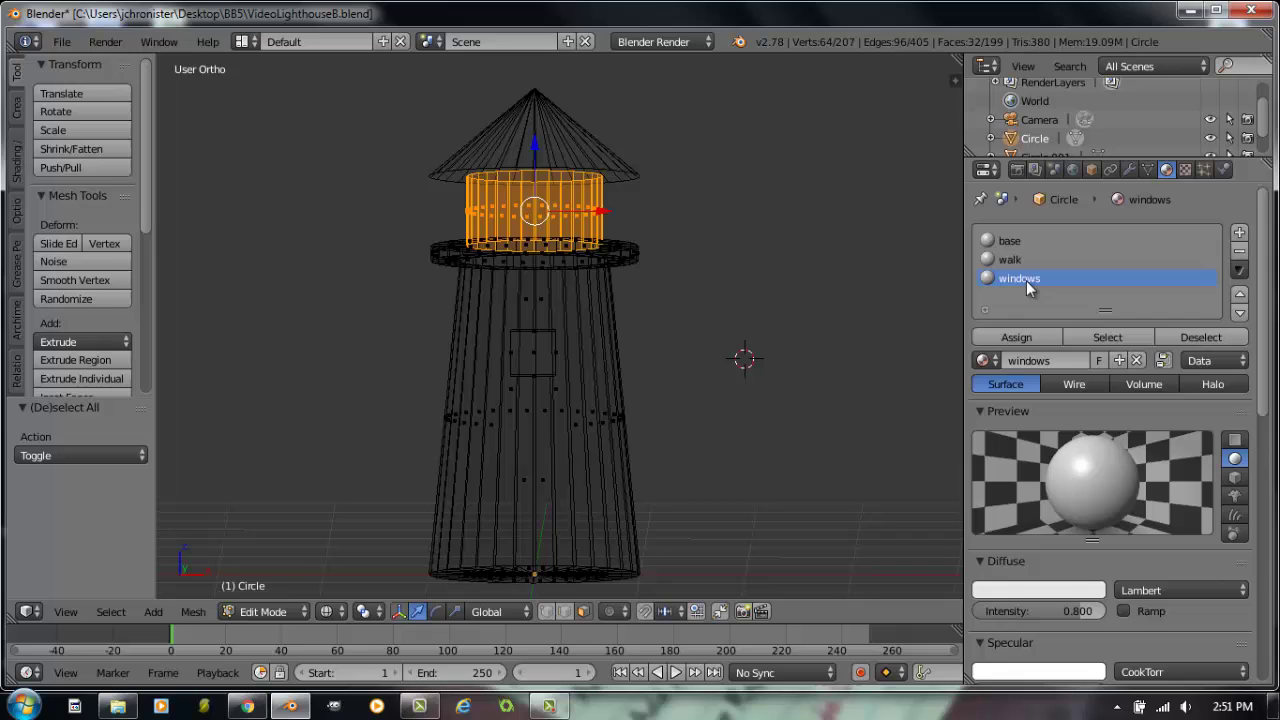
pyautogui.click(1030, 336)
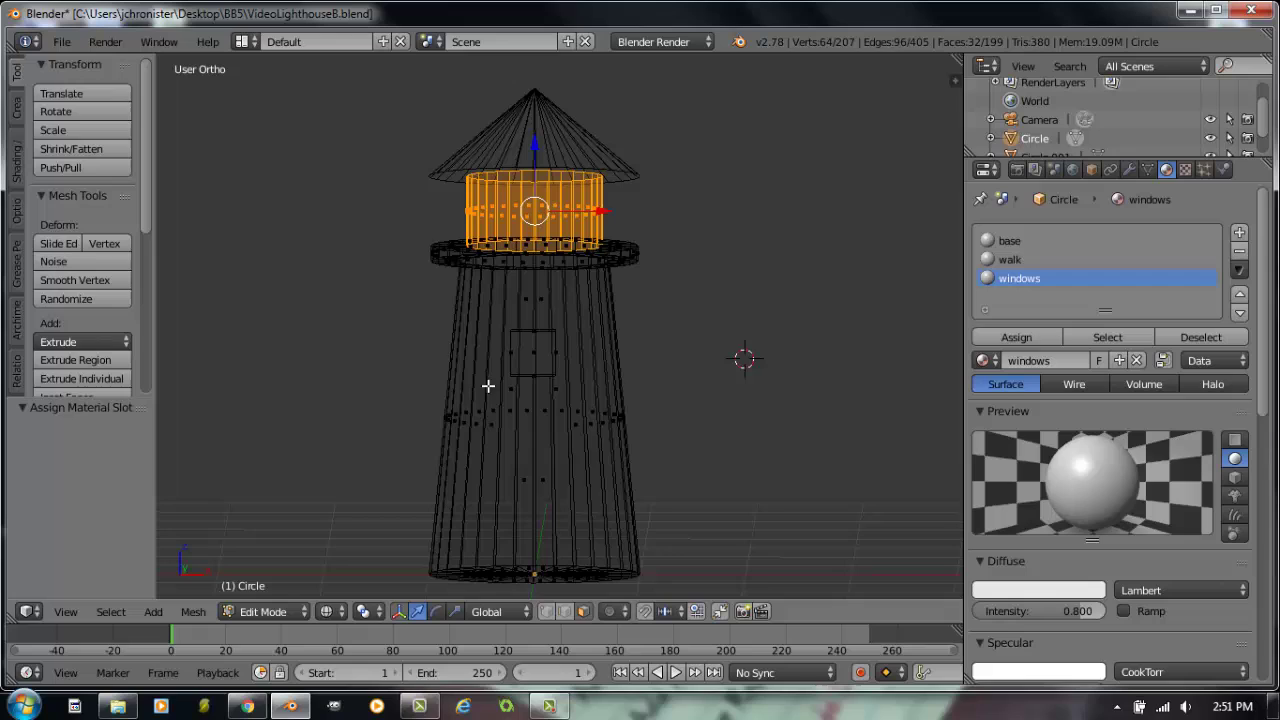
# - Switch the viewport to Solid shading and return to Object Mode
pyautogui.click(336, 614)
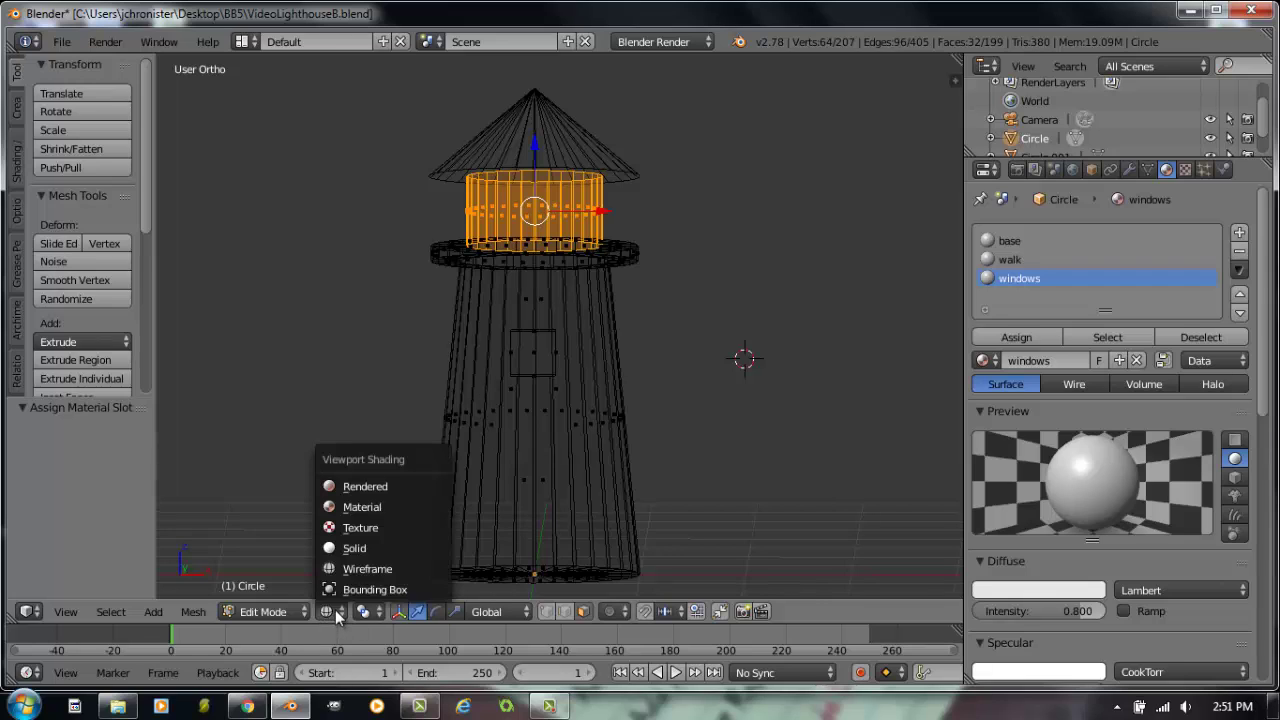
pyautogui.click(354, 548)
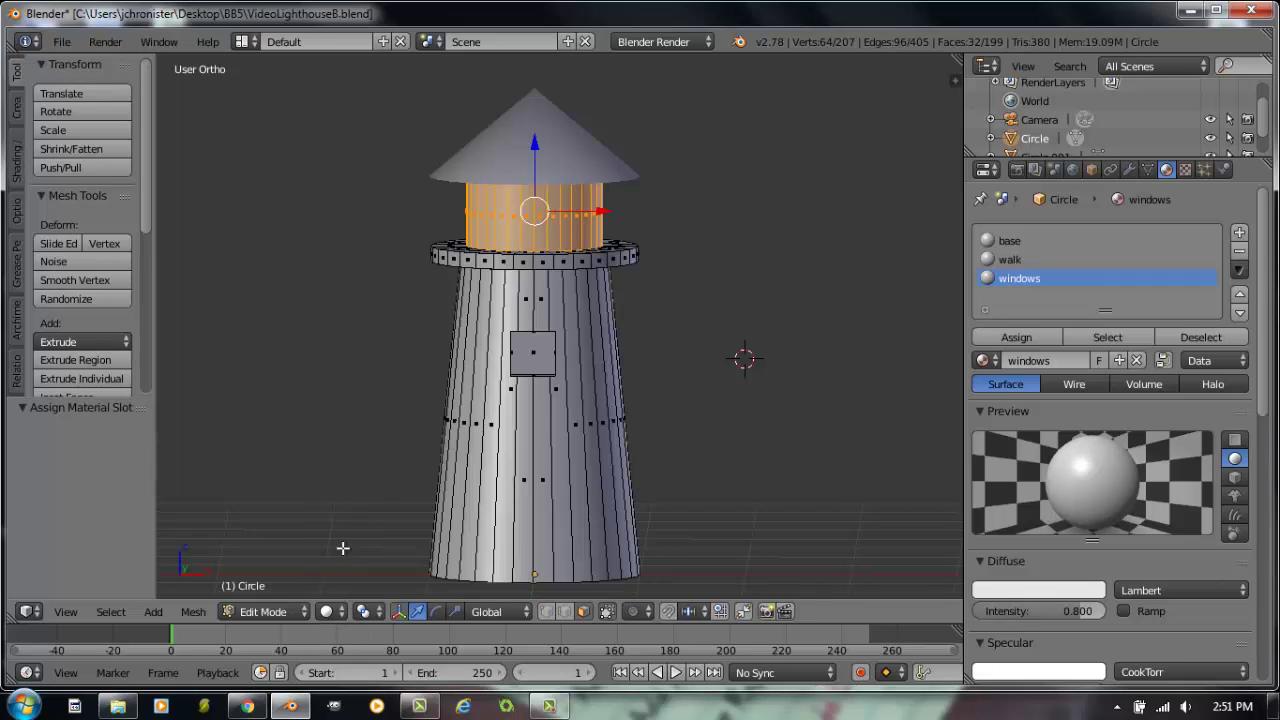
pyautogui.click(295, 612)
pyautogui.click(298, 592)
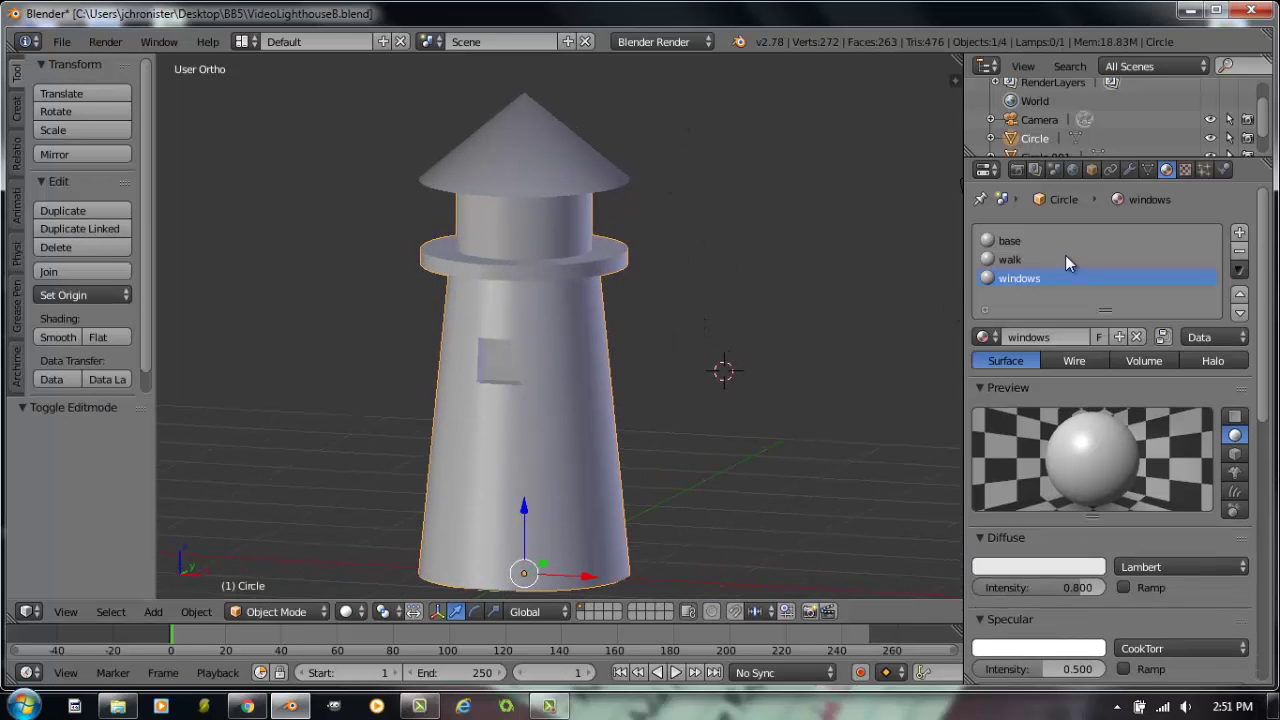
# - Set the diffuse colours: base green, walk blue, windows salmon
pyautogui.click(1010, 248)
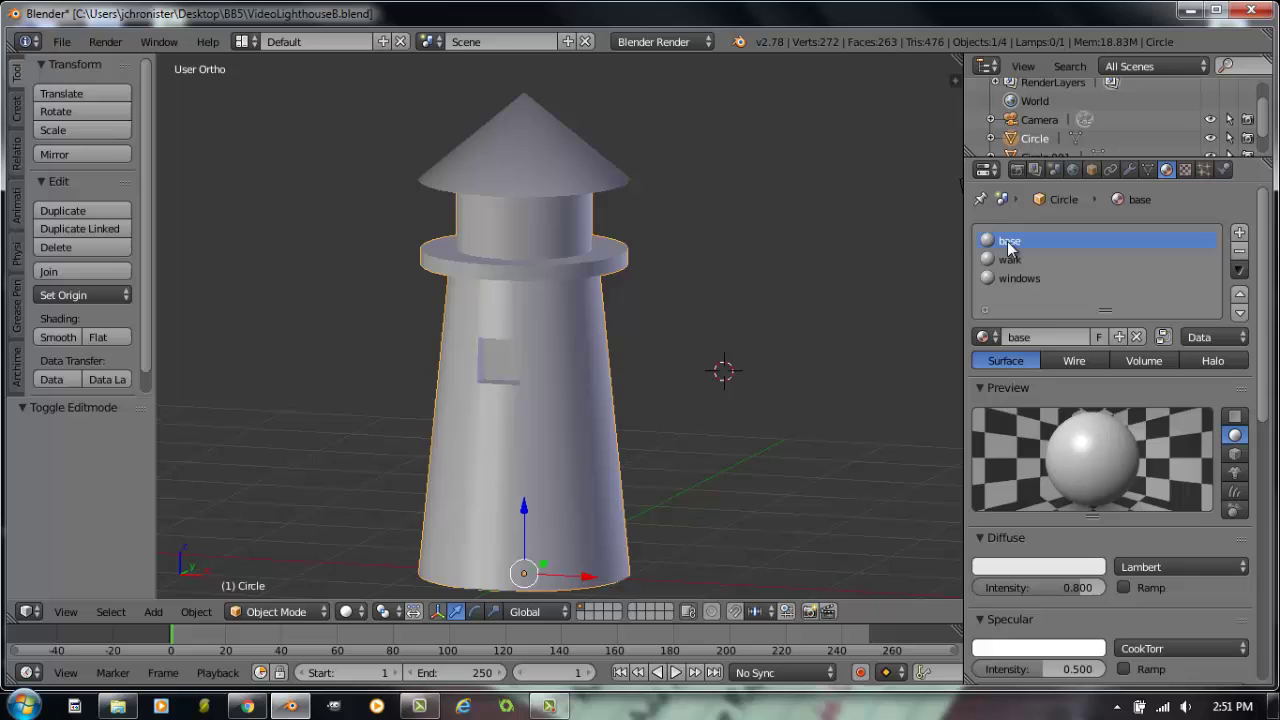
pyautogui.click(1042, 568)
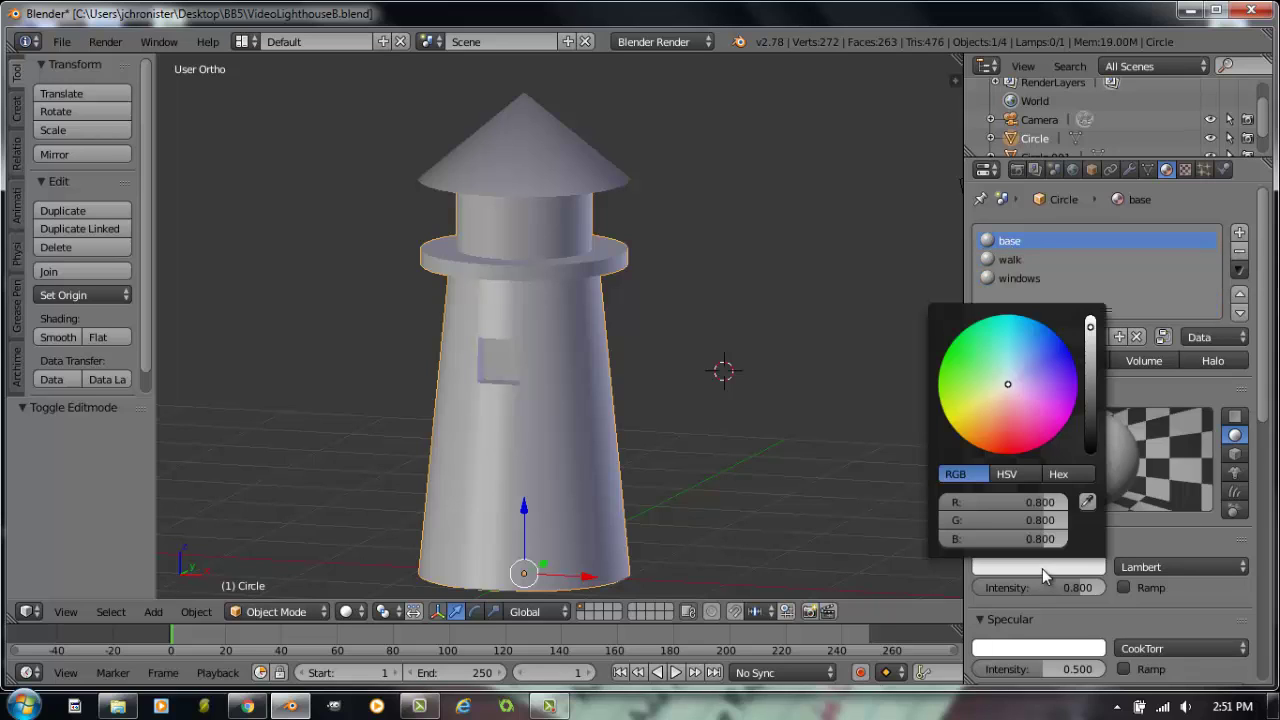
pyautogui.moveTo(1003, 385); pyautogui.dragTo(984, 369)
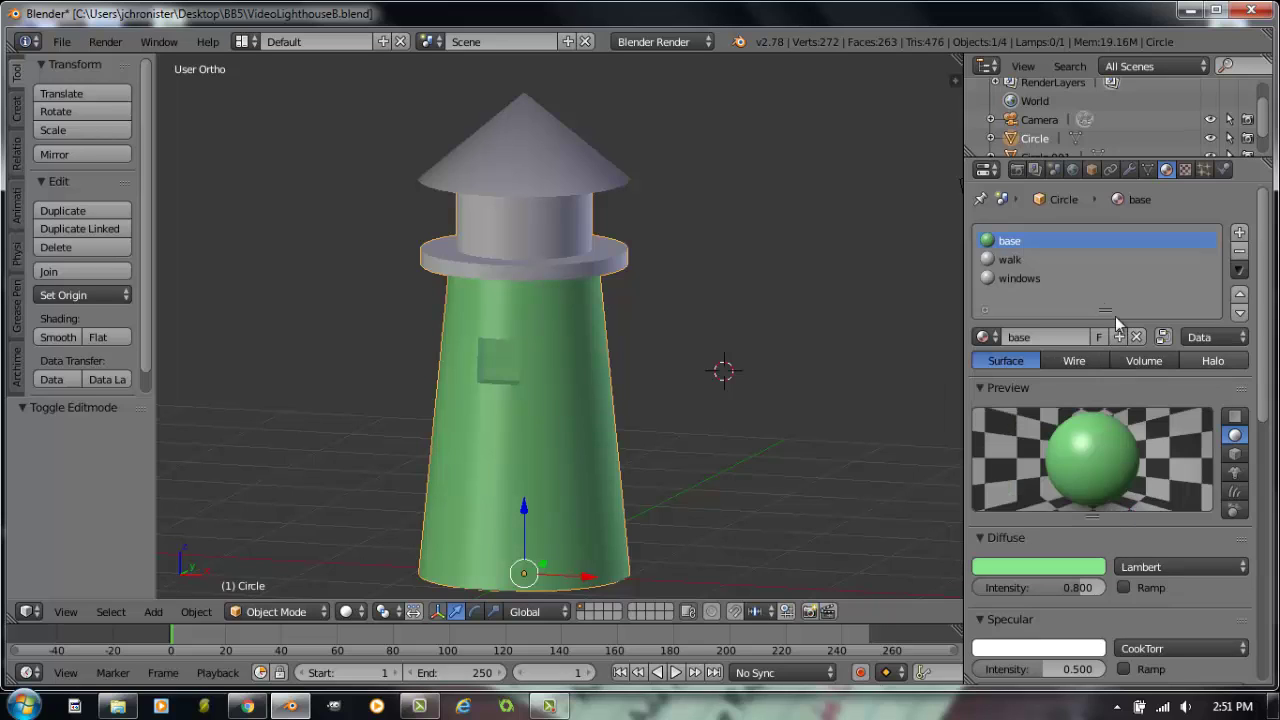
pyautogui.click(1008, 260)
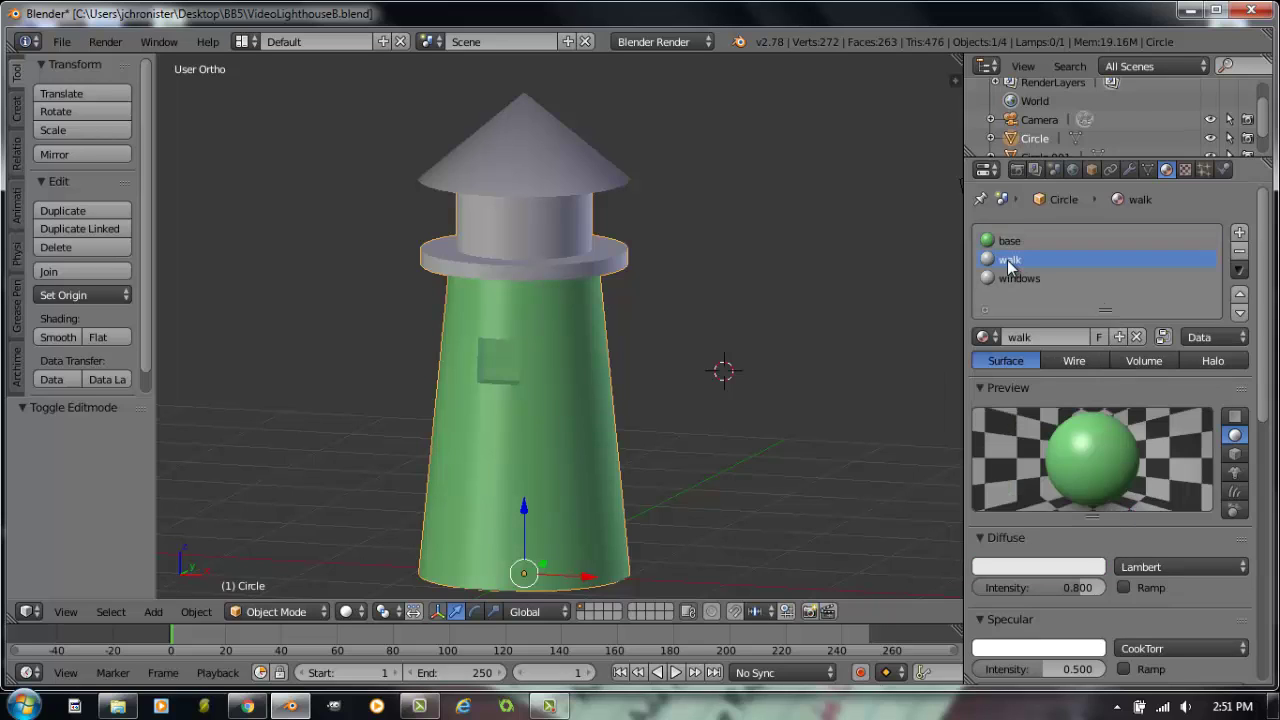
pyautogui.click(1018, 567)
pyautogui.click(1044, 367)
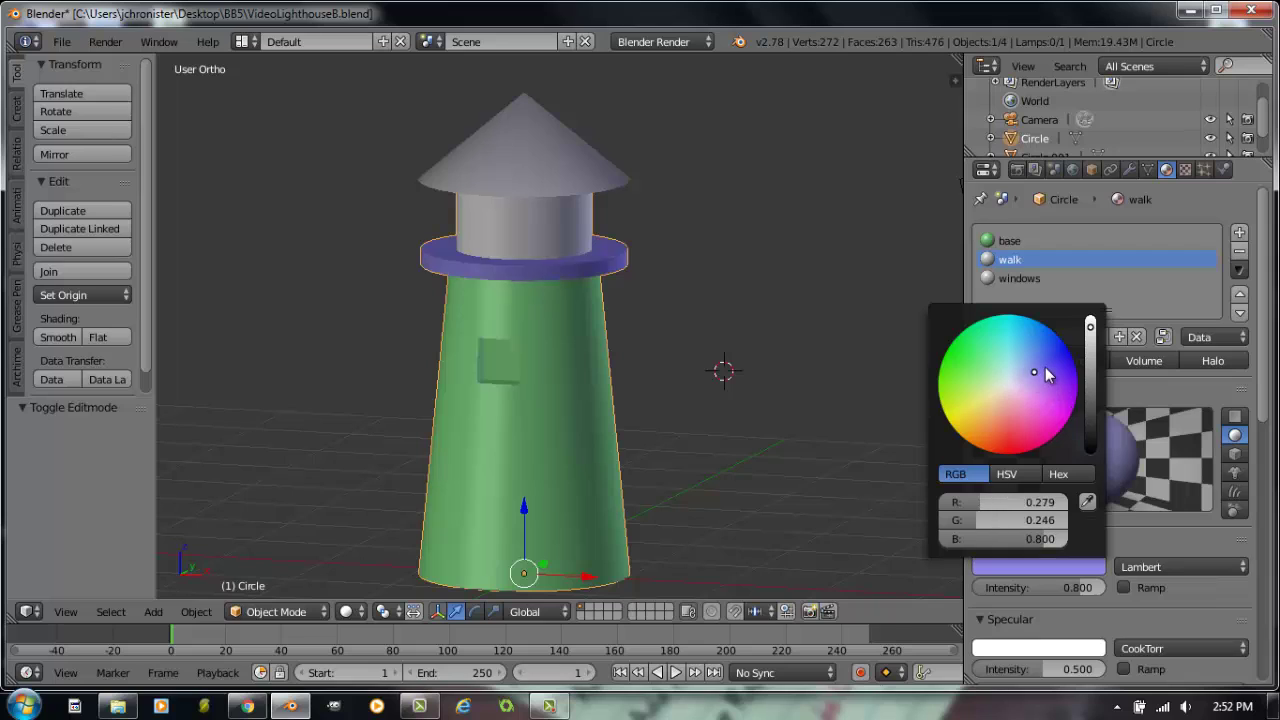
pyautogui.click(1015, 278)
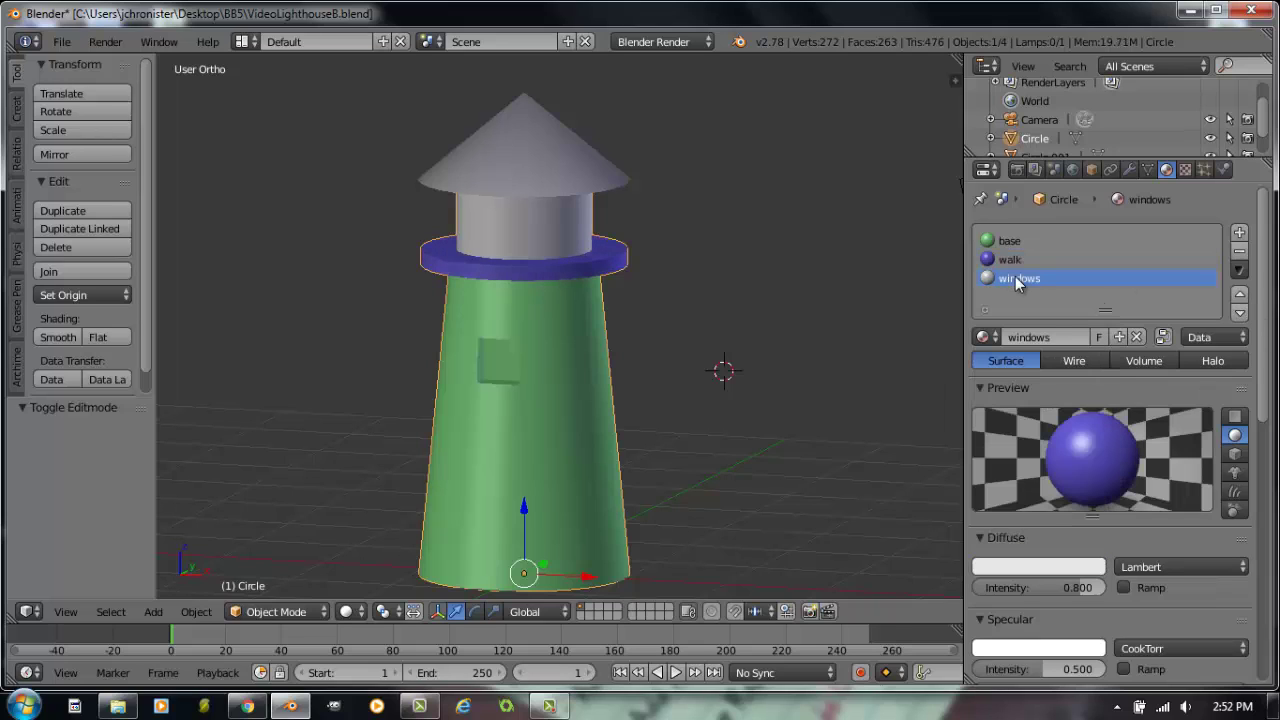
pyautogui.click(1027, 567)
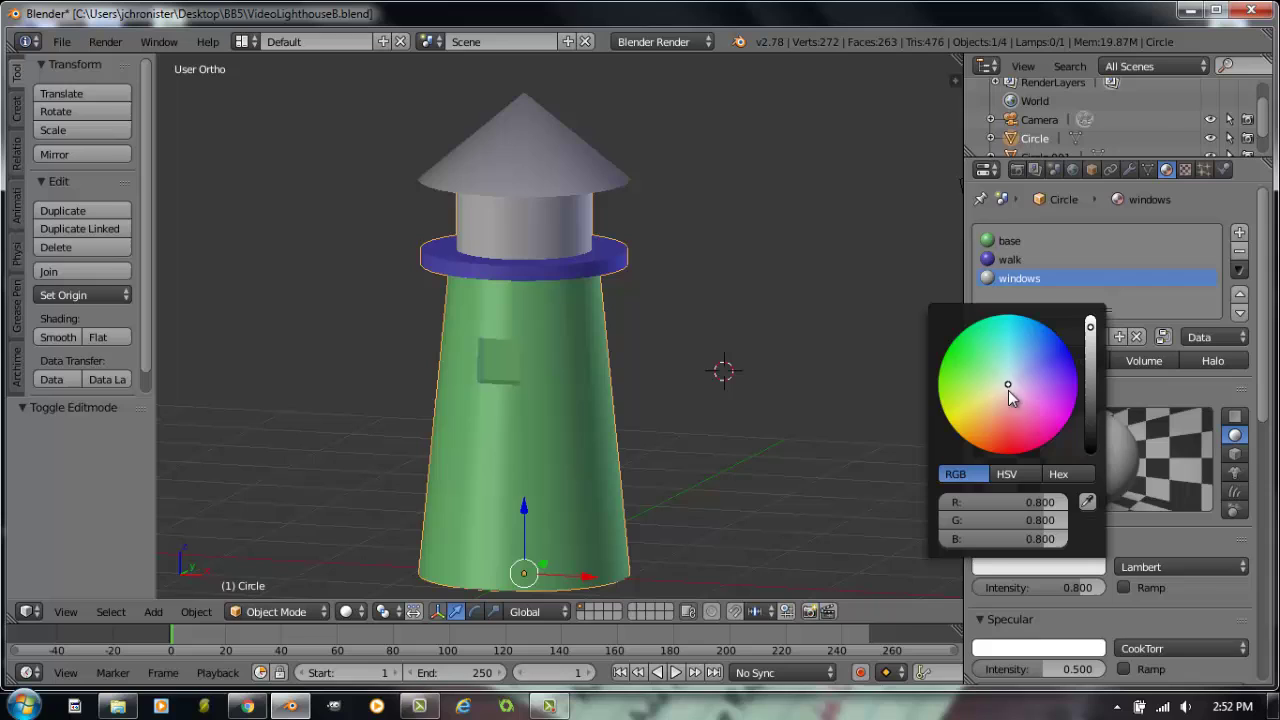
pyautogui.click(1005, 421)
pyautogui.click(1000, 411)
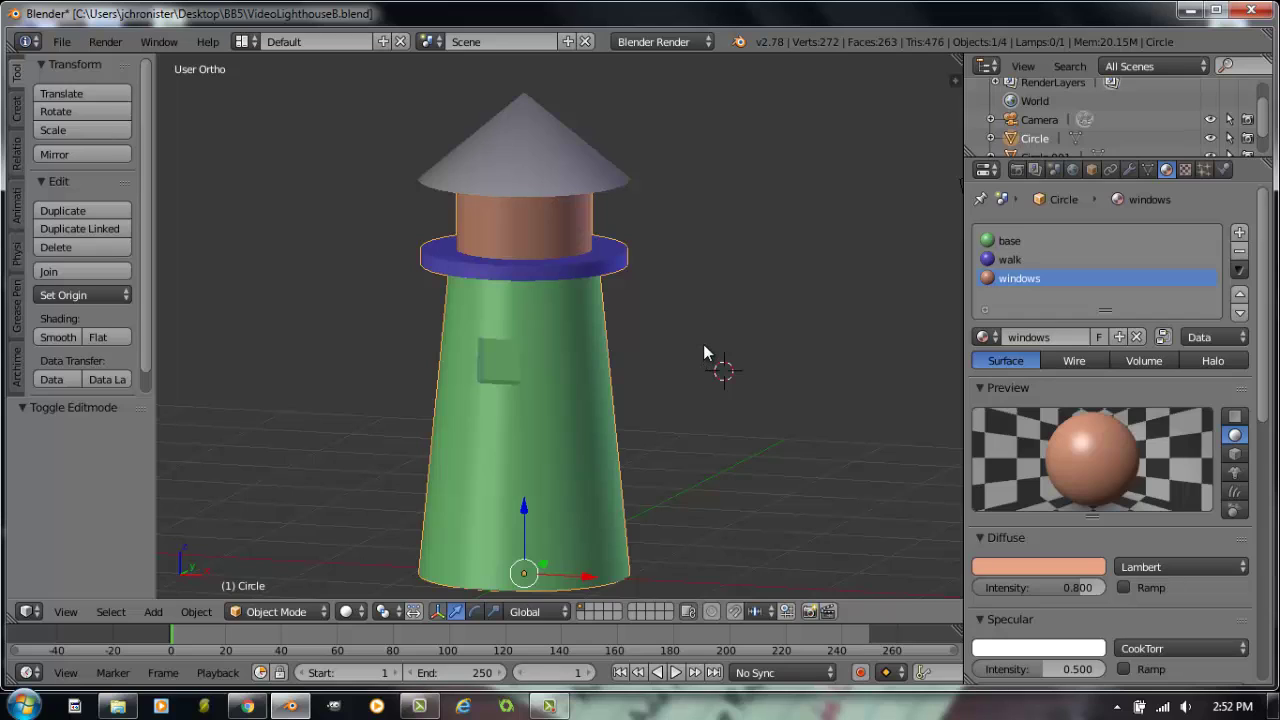
# - Switch the viewport to Rendered shading and turn the Outliner area into a 3D View
pyautogui.click(350, 612)
pyautogui.click(393, 491)
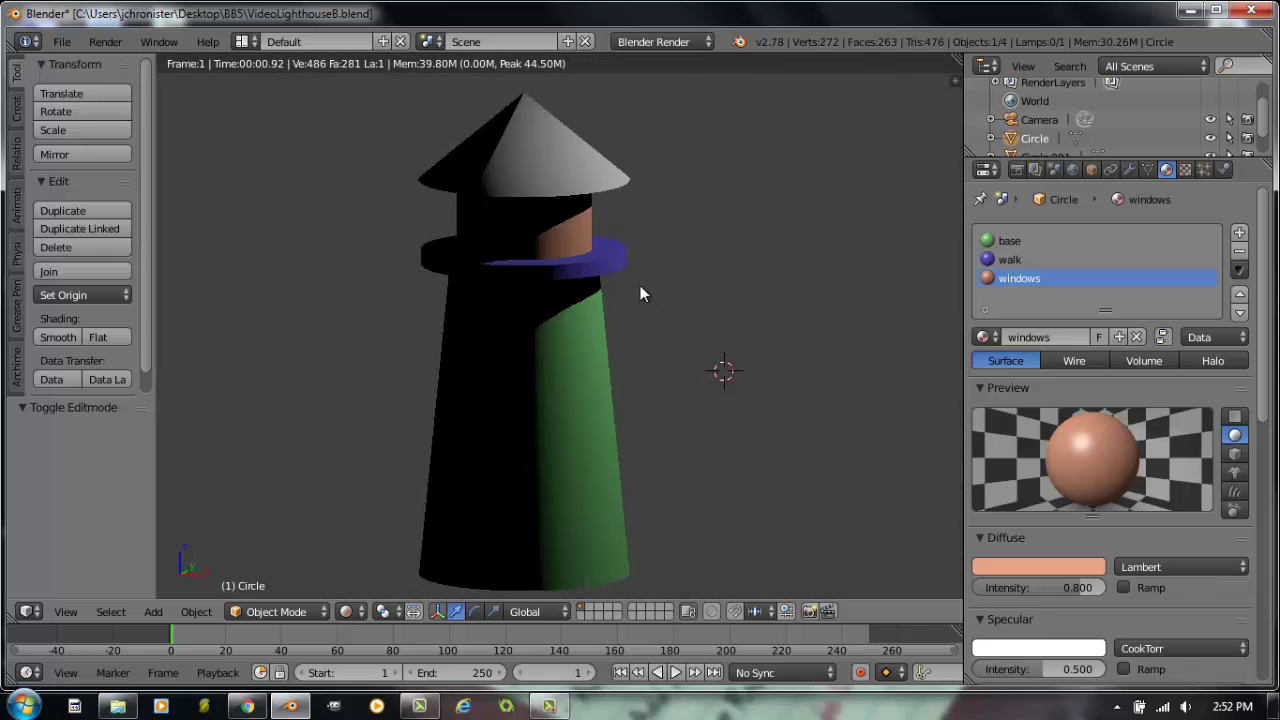
pyautogui.click(990, 66)
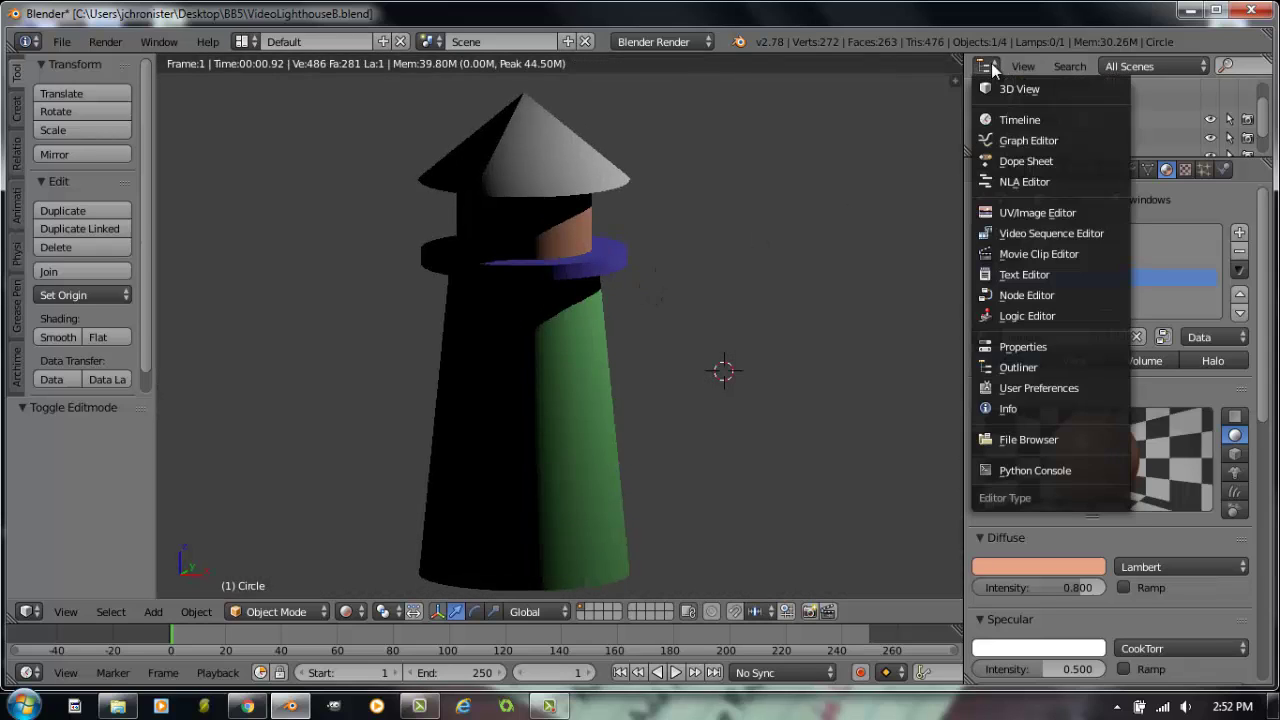
pyautogui.click(1000, 88)
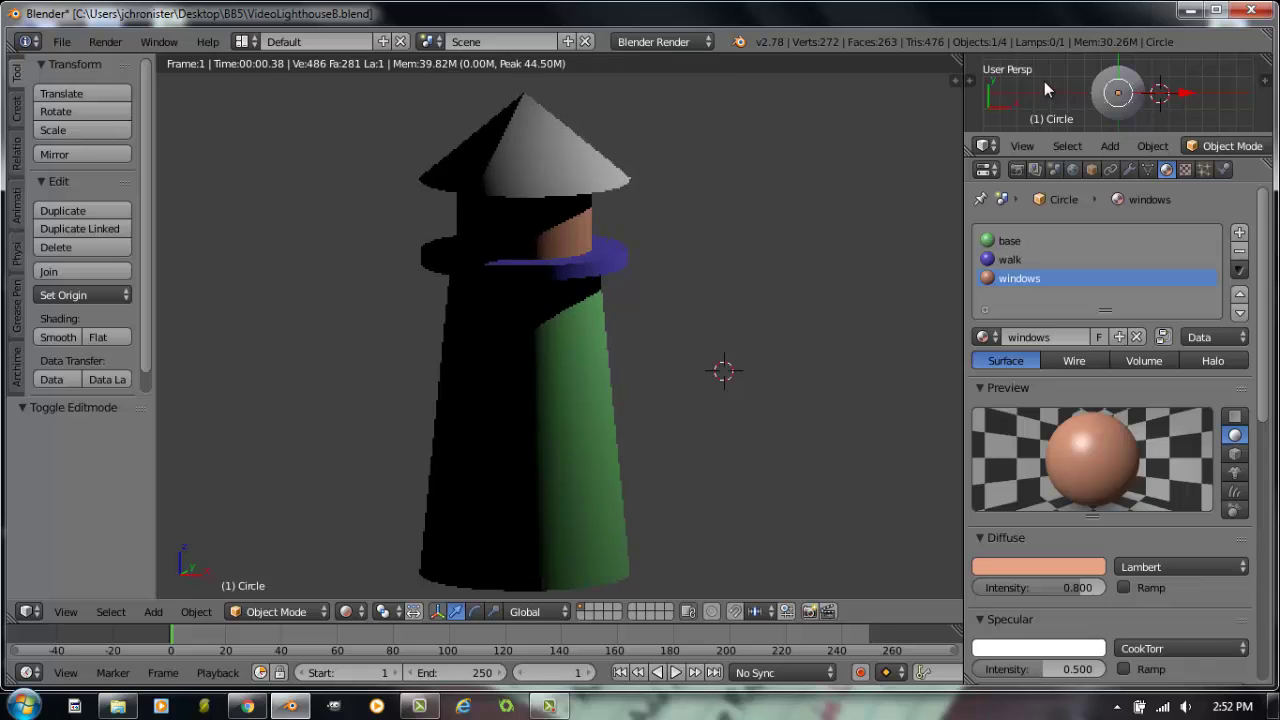
# - Make the new 3D view taller, show the camera view, and orbit around the lighthouse
pyautogui.press('KP_0')
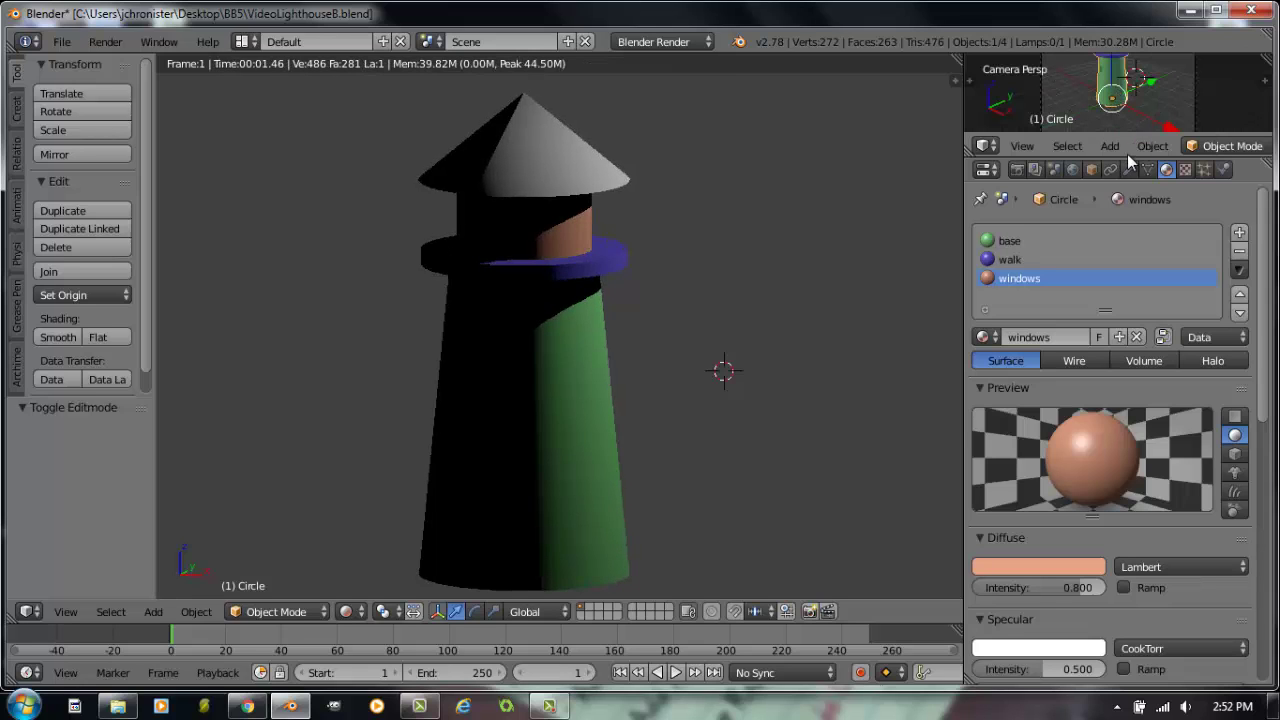
pyautogui.moveTo(1127, 137); pyautogui.dragTo(1128, 221)
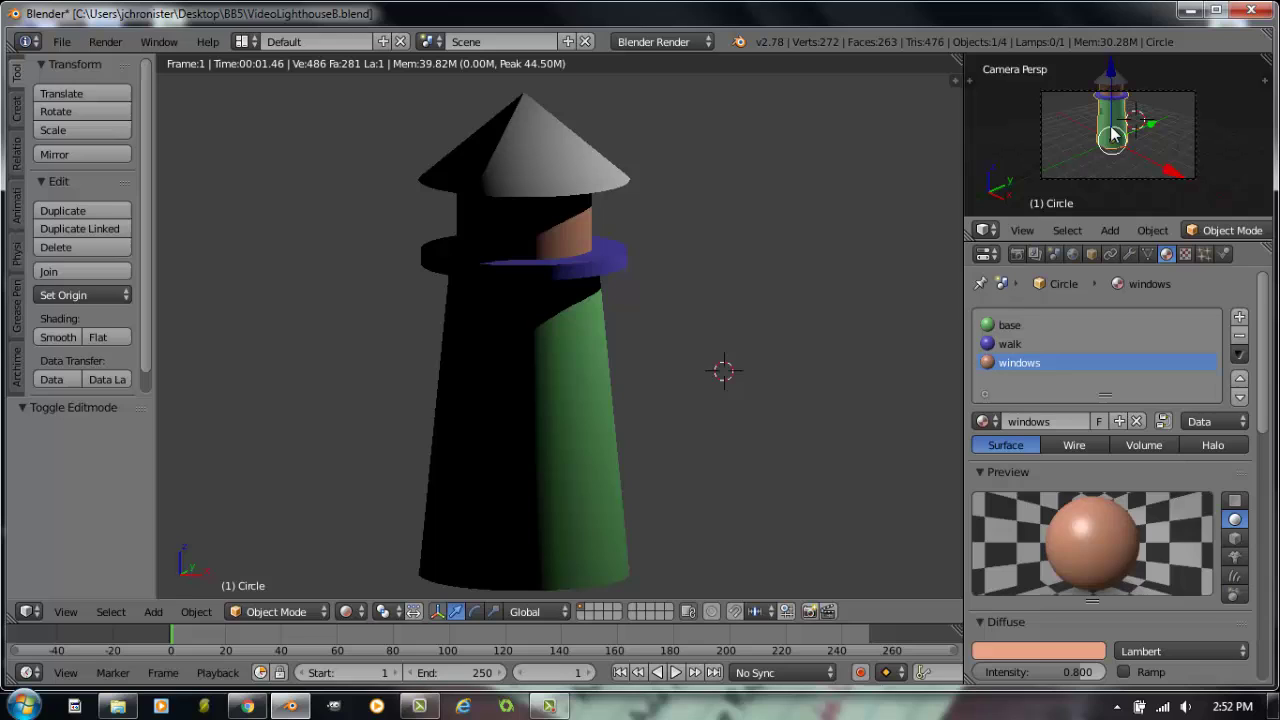
pyautogui.scroll(3, 1114, 128)
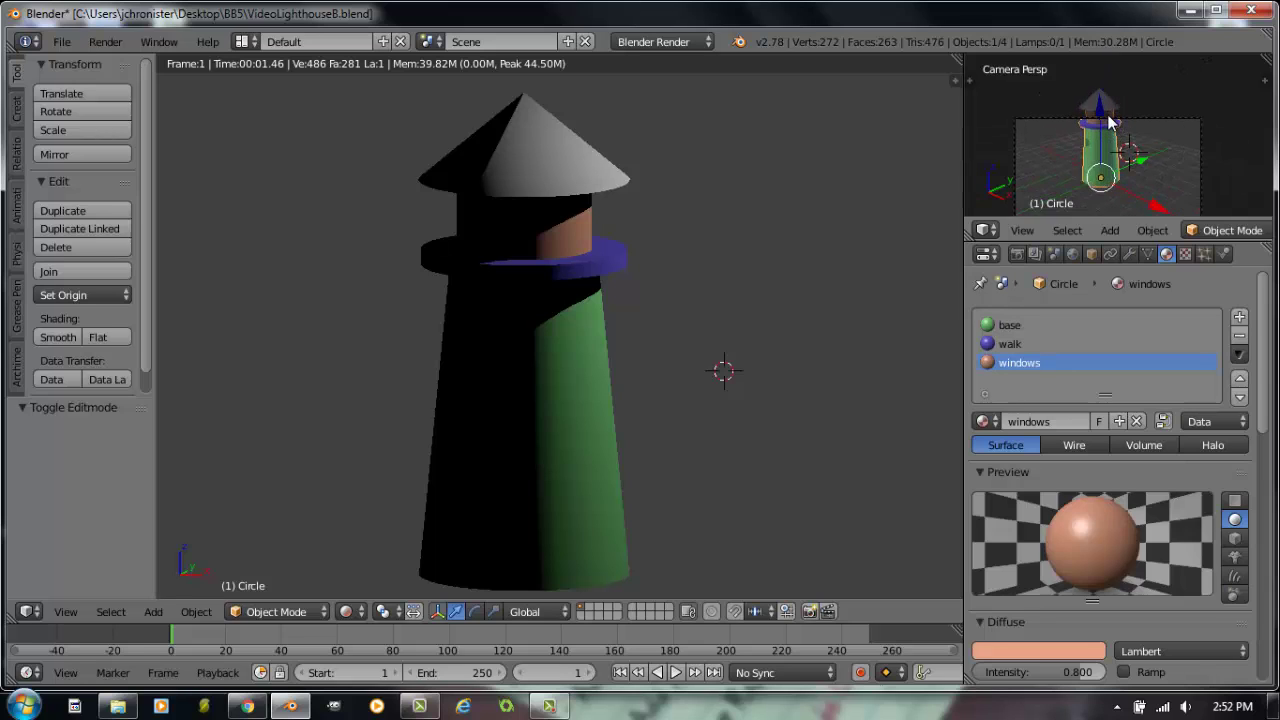
pyautogui.moveTo(1108, 120); pyautogui.dragTo(1145, 135, button='middle')
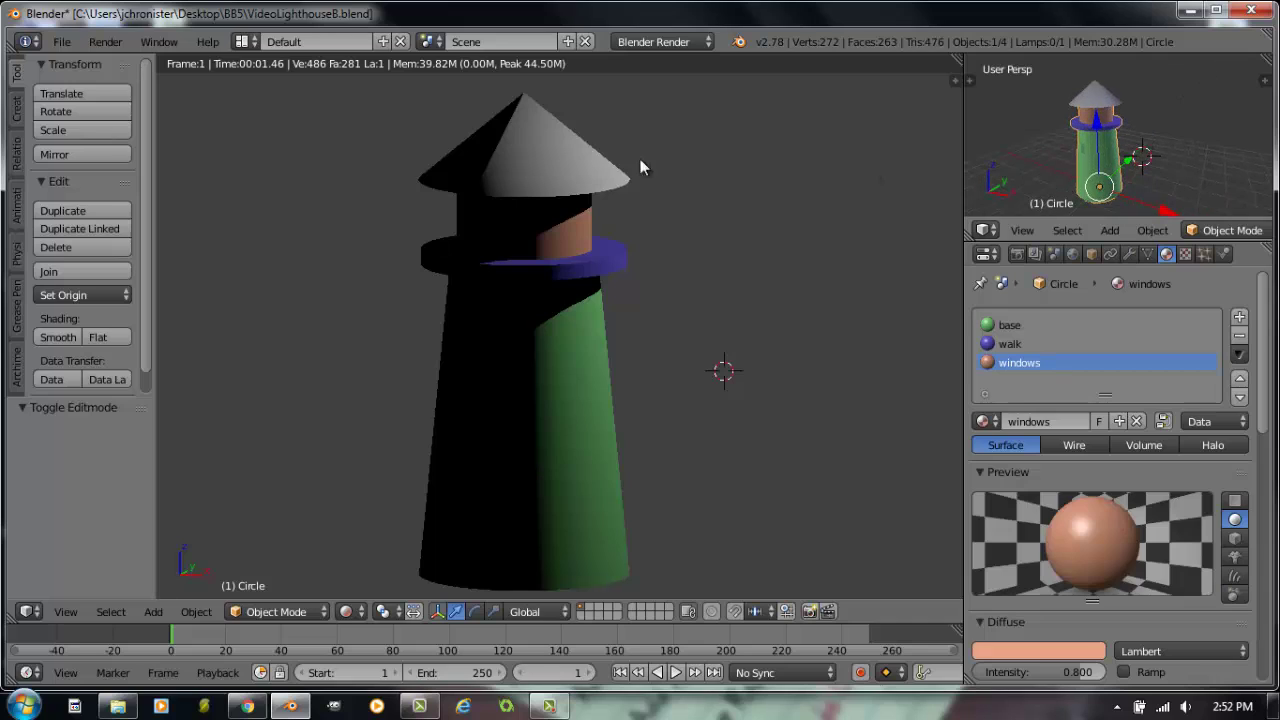
# - Select Circle.001 and create a new material, Material.001, for it
pyautogui.rightClick(570, 233)
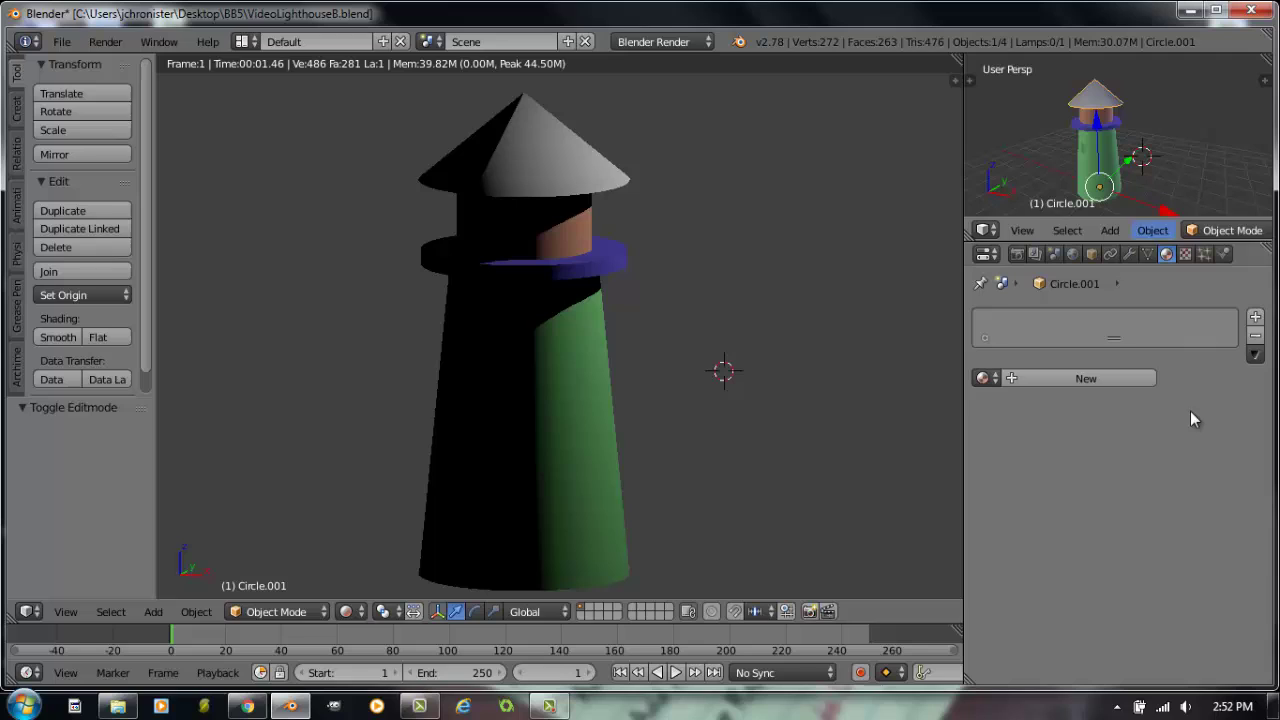
pyautogui.click(1102, 380)
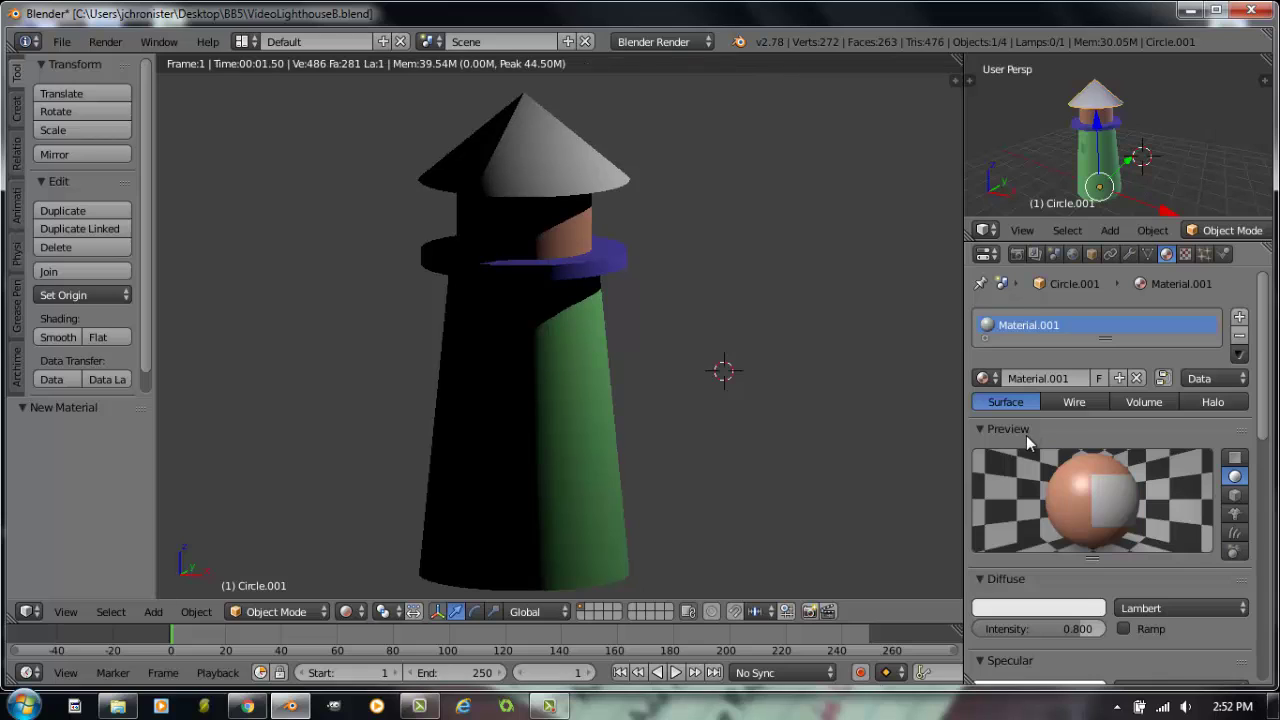
pyautogui.scroll(-1, 1020, 435)
pyautogui.scroll(-1, 1020, 430)
pyautogui.scroll(2, 1040, 420)
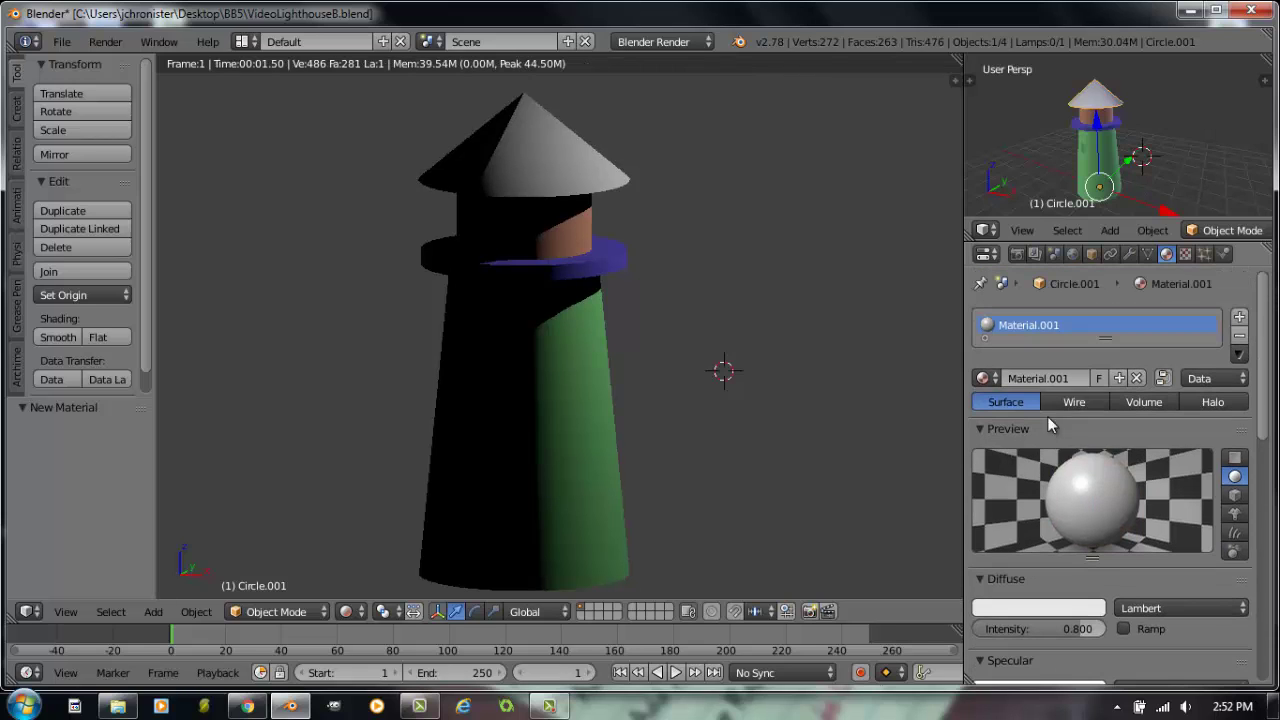
# - Add a new Image or Movie texture to Material.001
pyautogui.click(1185, 254)
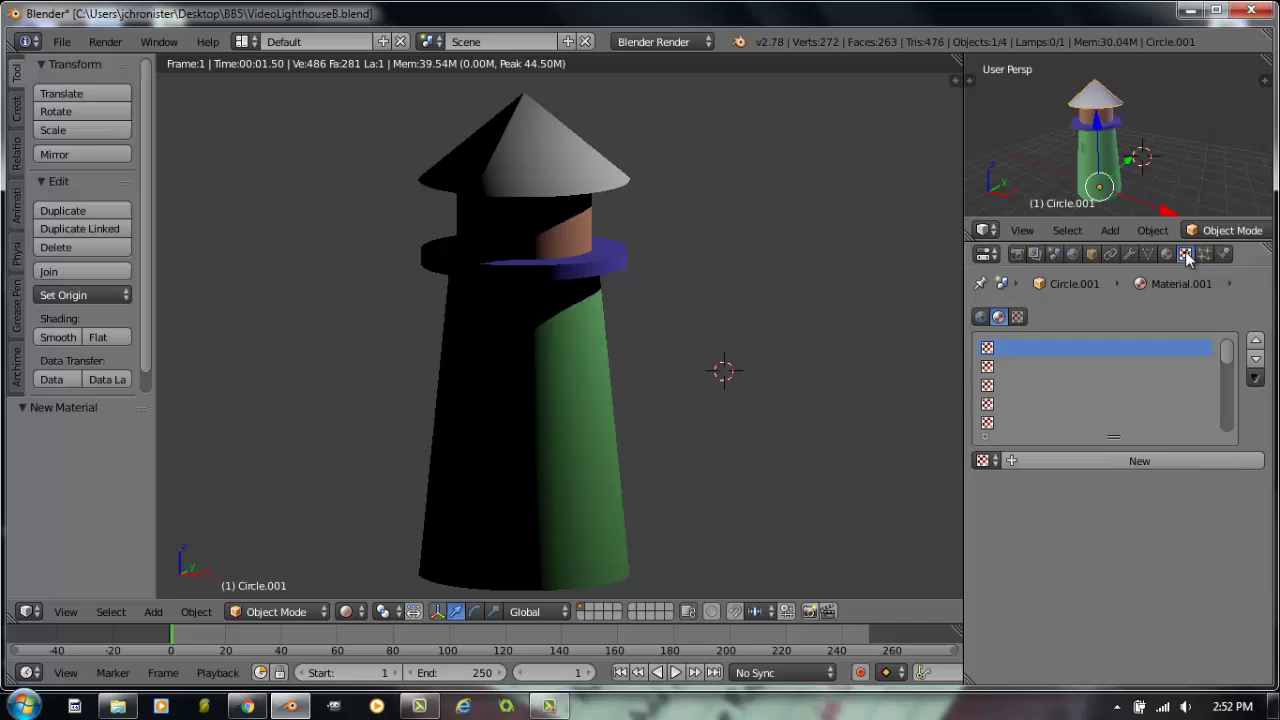
pyautogui.click(1125, 461)
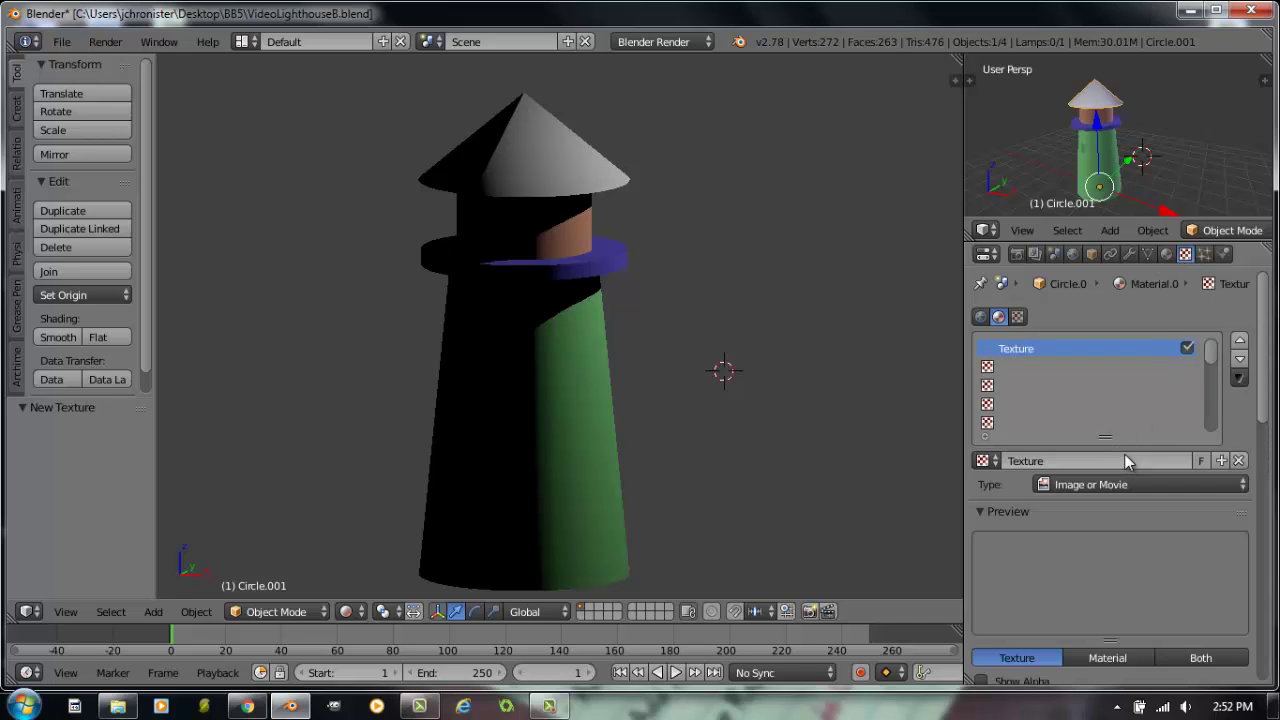
pyautogui.scroll(-1, 1090, 480)
pyautogui.scroll(-5, 1104, 460)
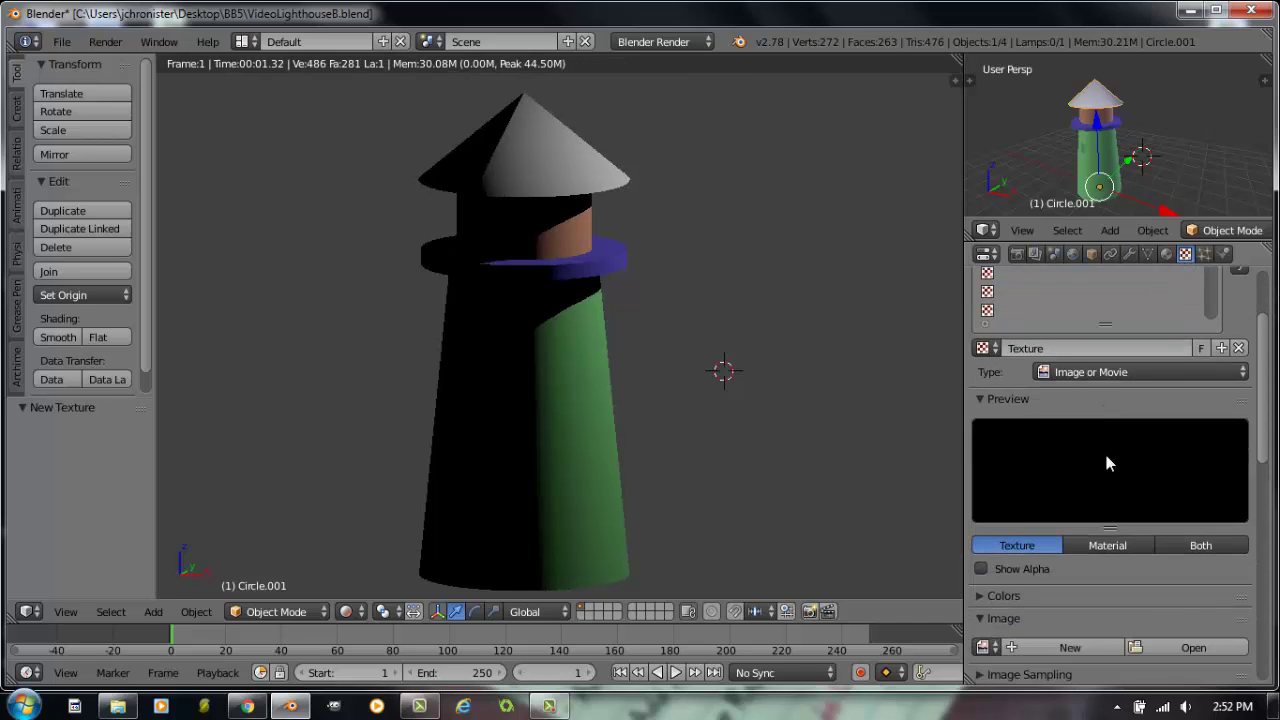
# - In the image browser, go from Texture Maps into Metals-Tech and switch to thumbnail display
pyautogui.click(1174, 535)
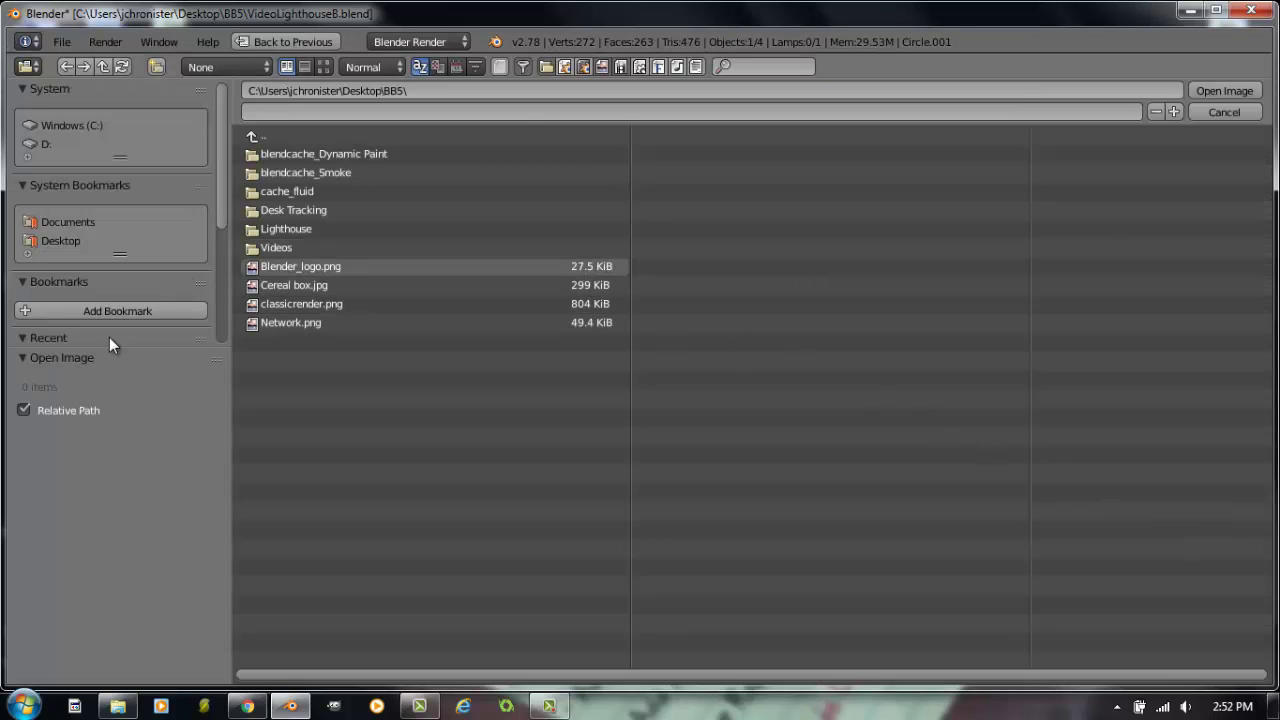
pyautogui.moveTo(116, 347); pyautogui.dragTo(111, 449)
pyautogui.click(113, 375)
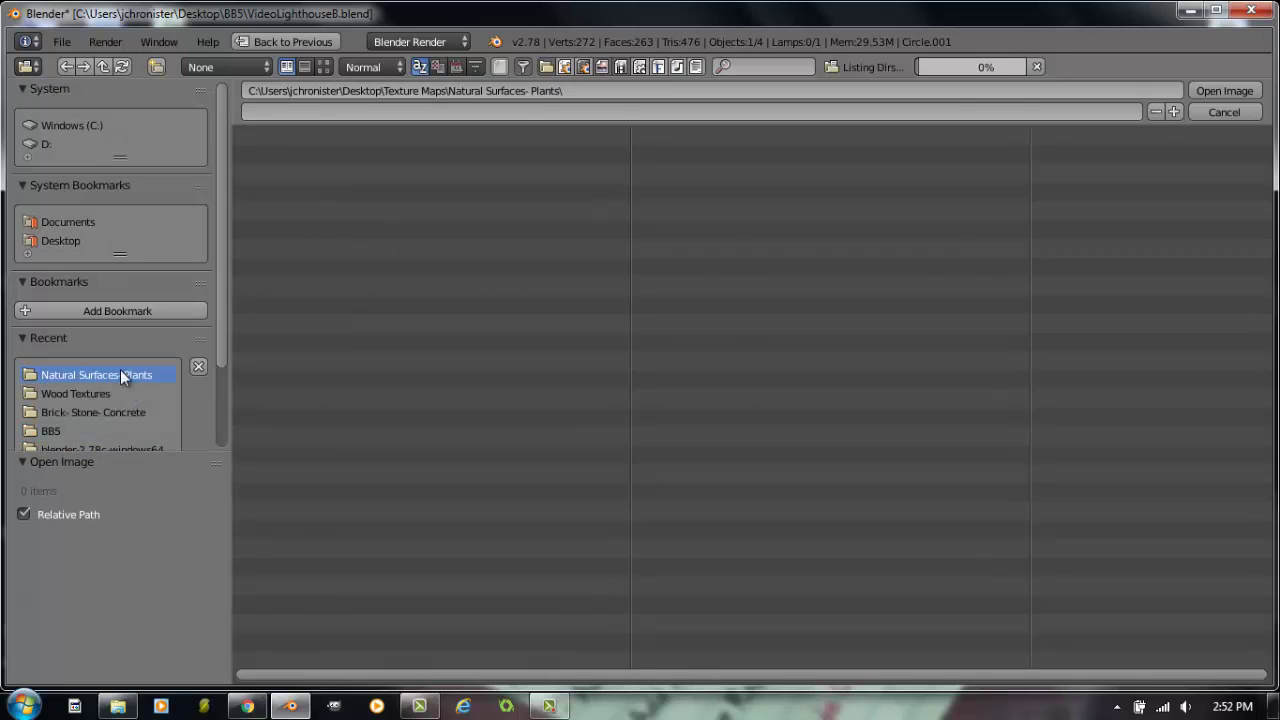
pyautogui.click(250, 140)
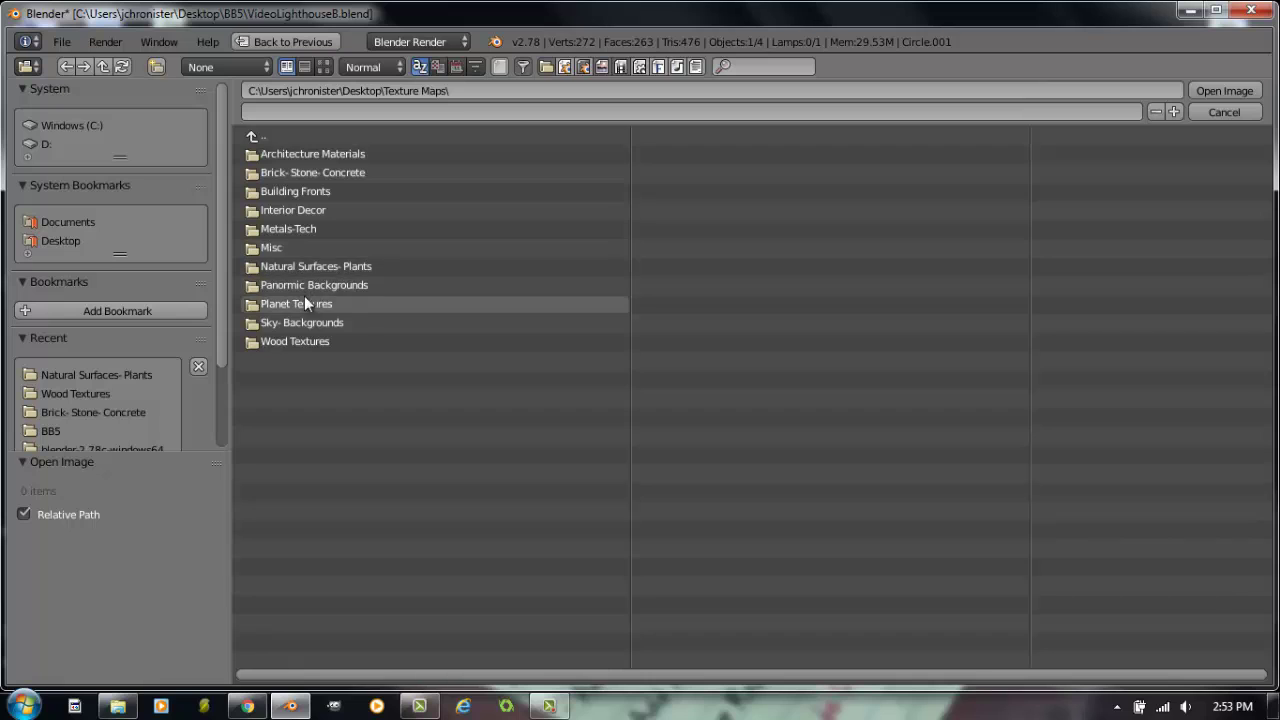
pyautogui.click(288, 228)
pyautogui.click(322, 68)
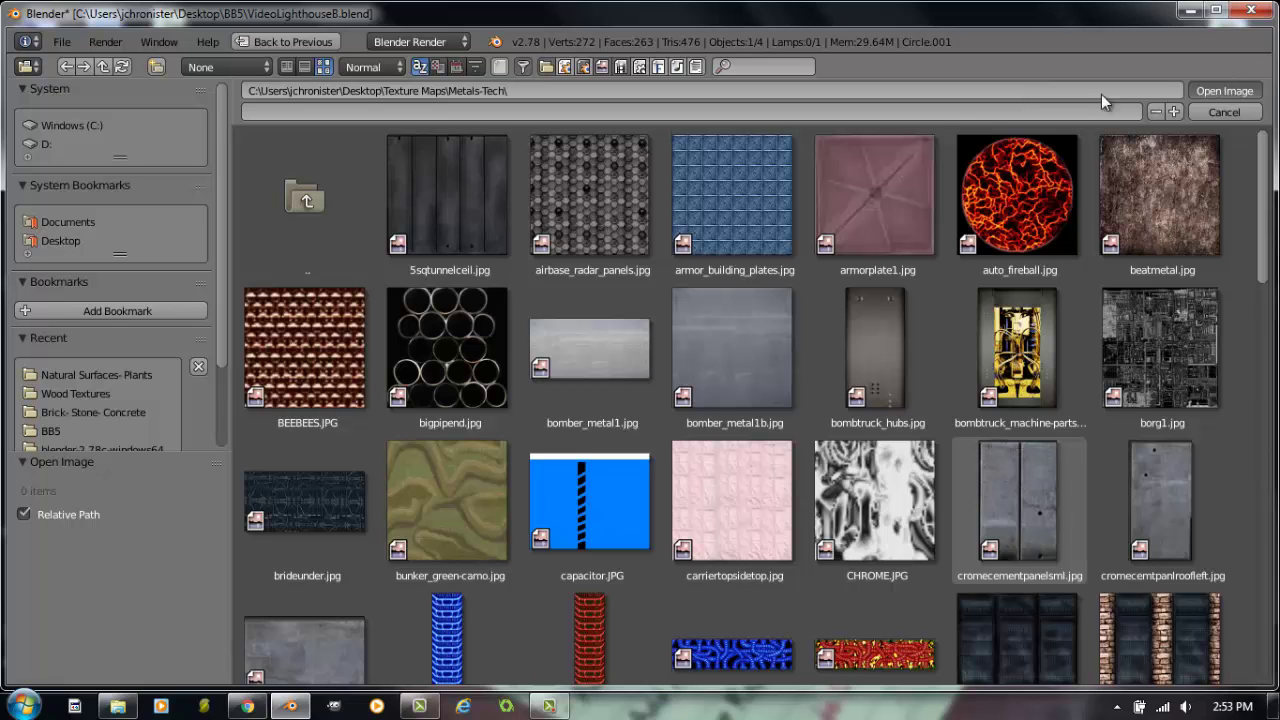
# - Map the roof texture with Generated coordinates and Tube projection
pyautogui.click(1226, 91)
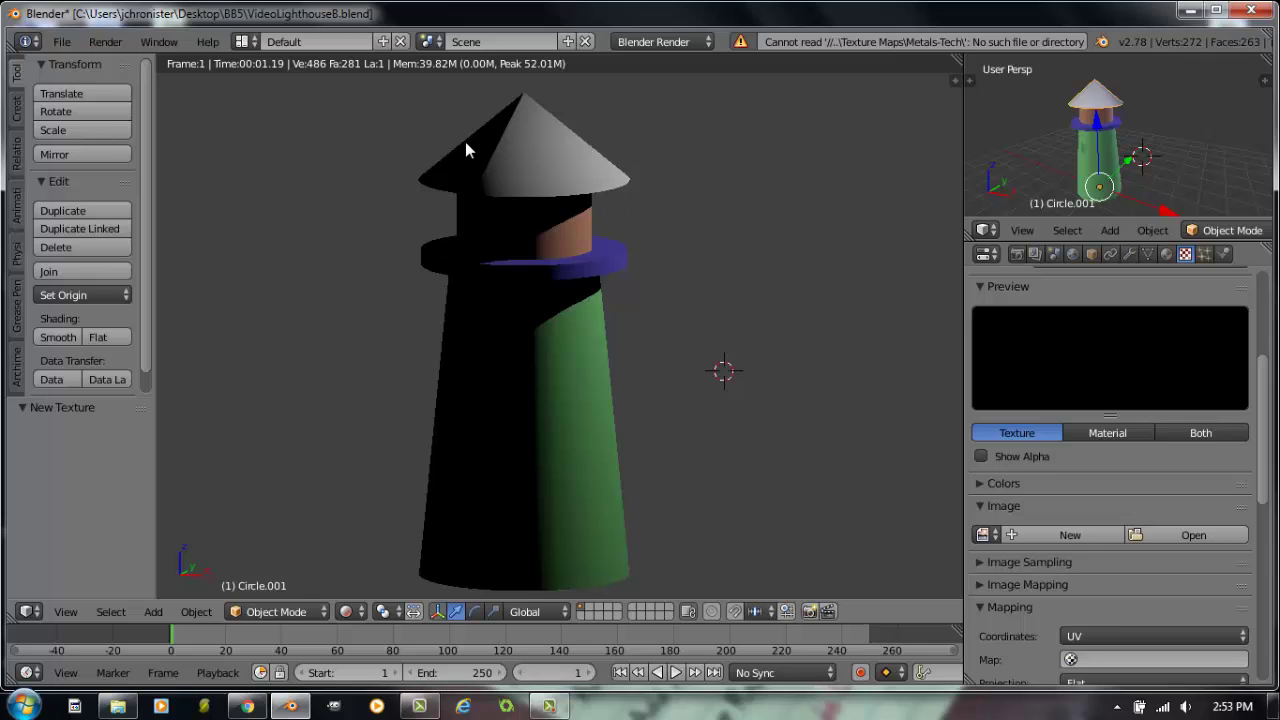
pyautogui.scroll(-2, 1143, 540)
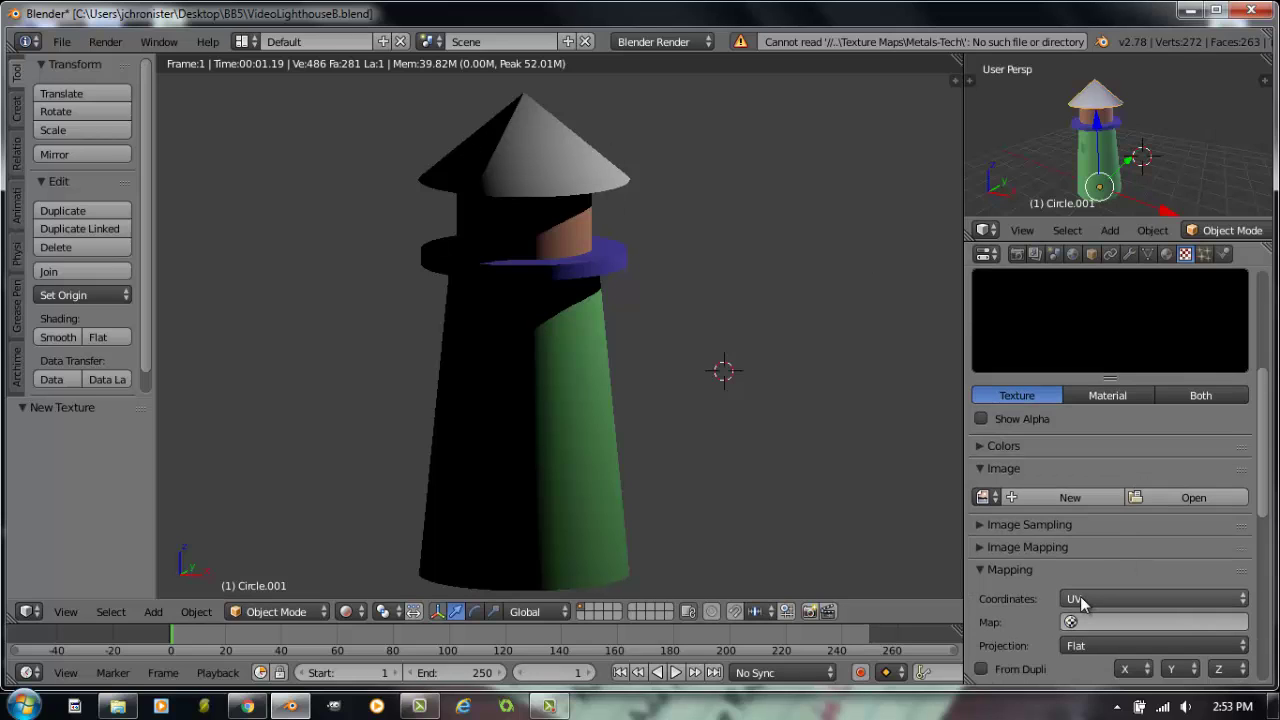
pyautogui.click(1081, 599)
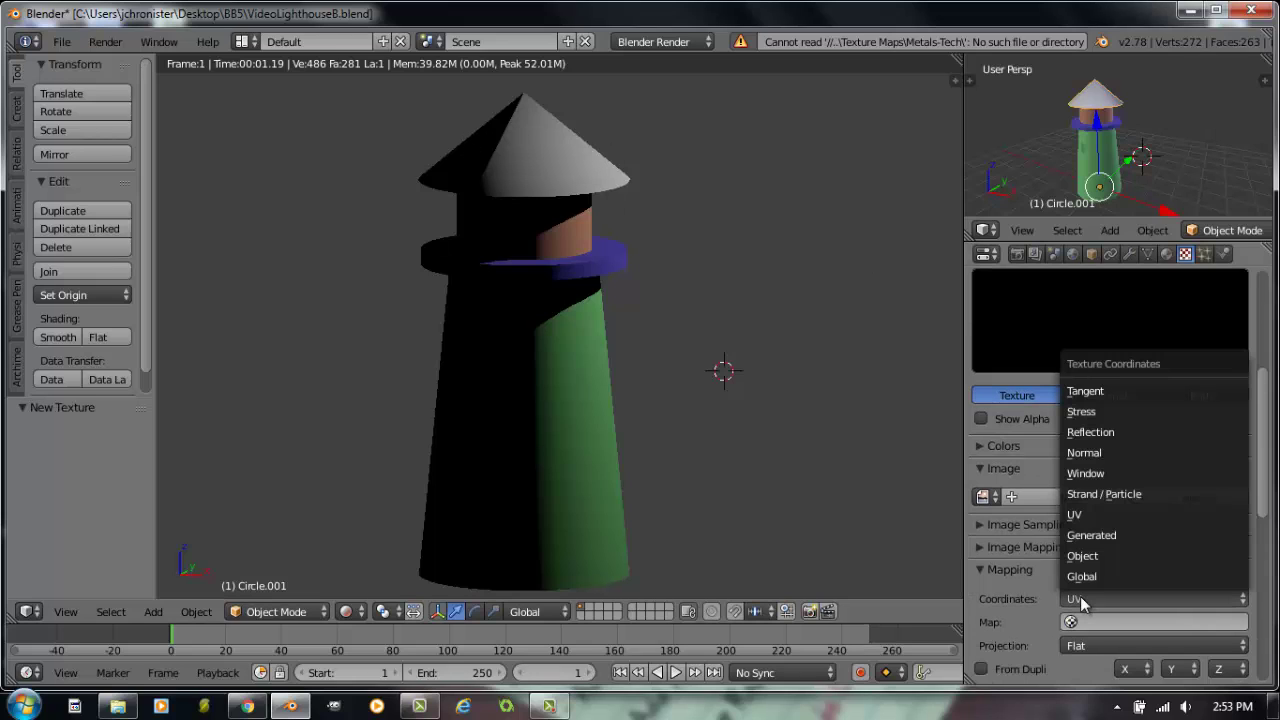
pyautogui.click(1095, 536)
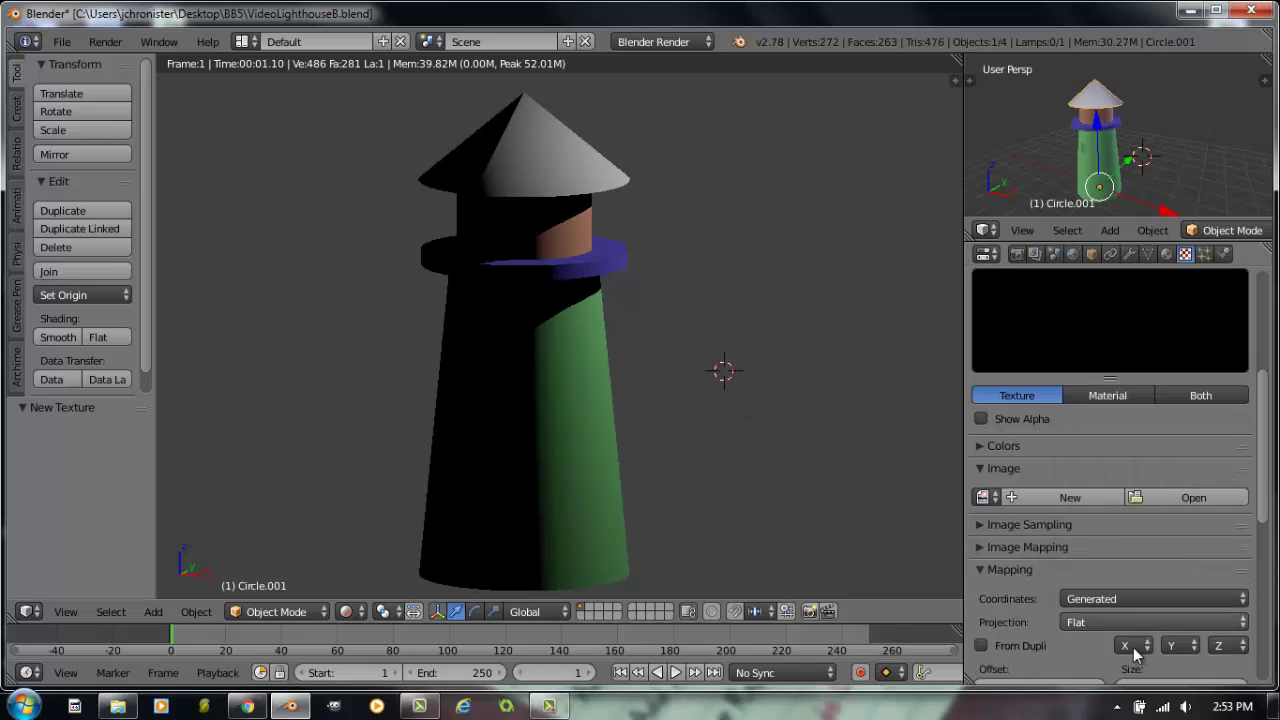
pyautogui.click(1104, 622)
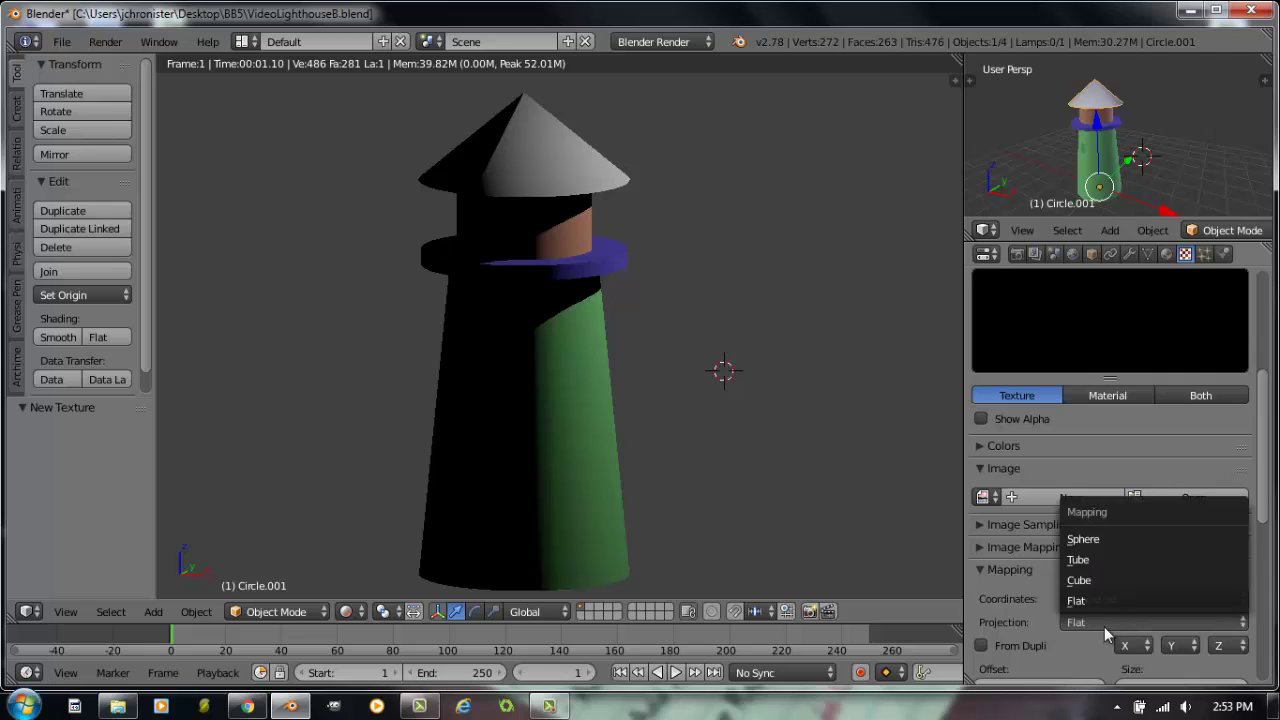
pyautogui.click(1094, 559)
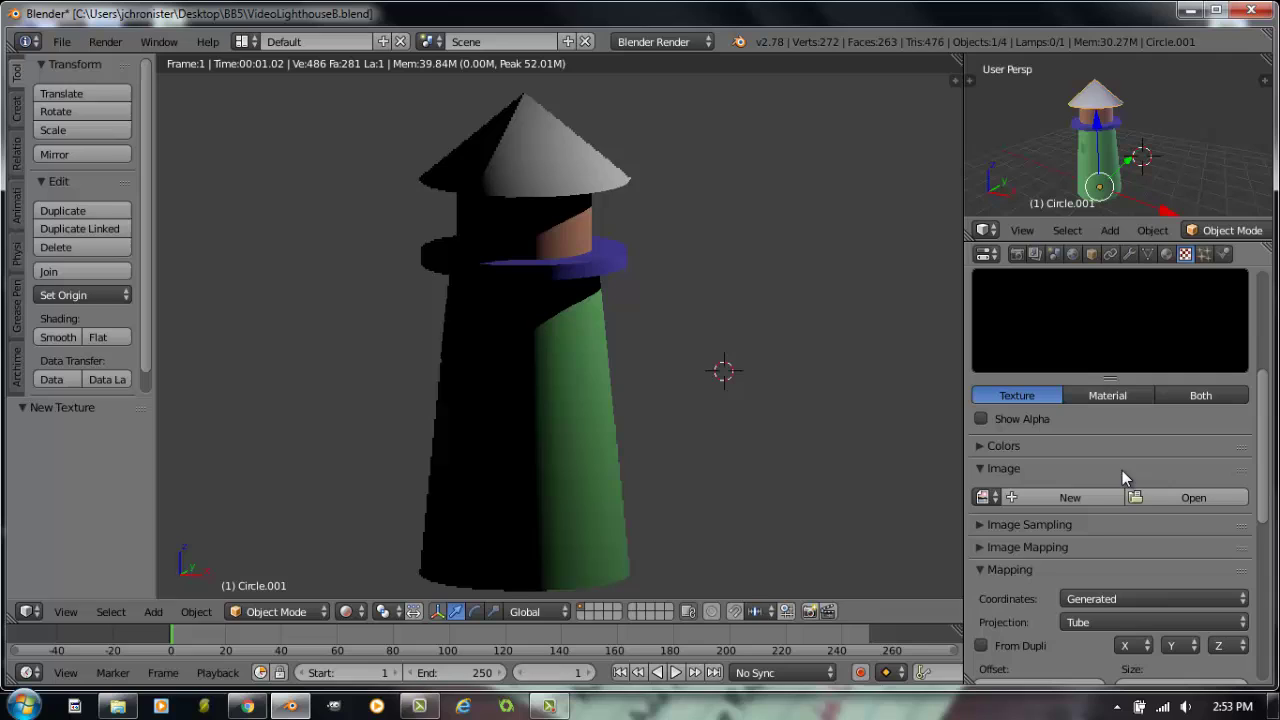
# - Set the Image Mapping repeat to 3 in both X and Y
pyautogui.click(981, 547)
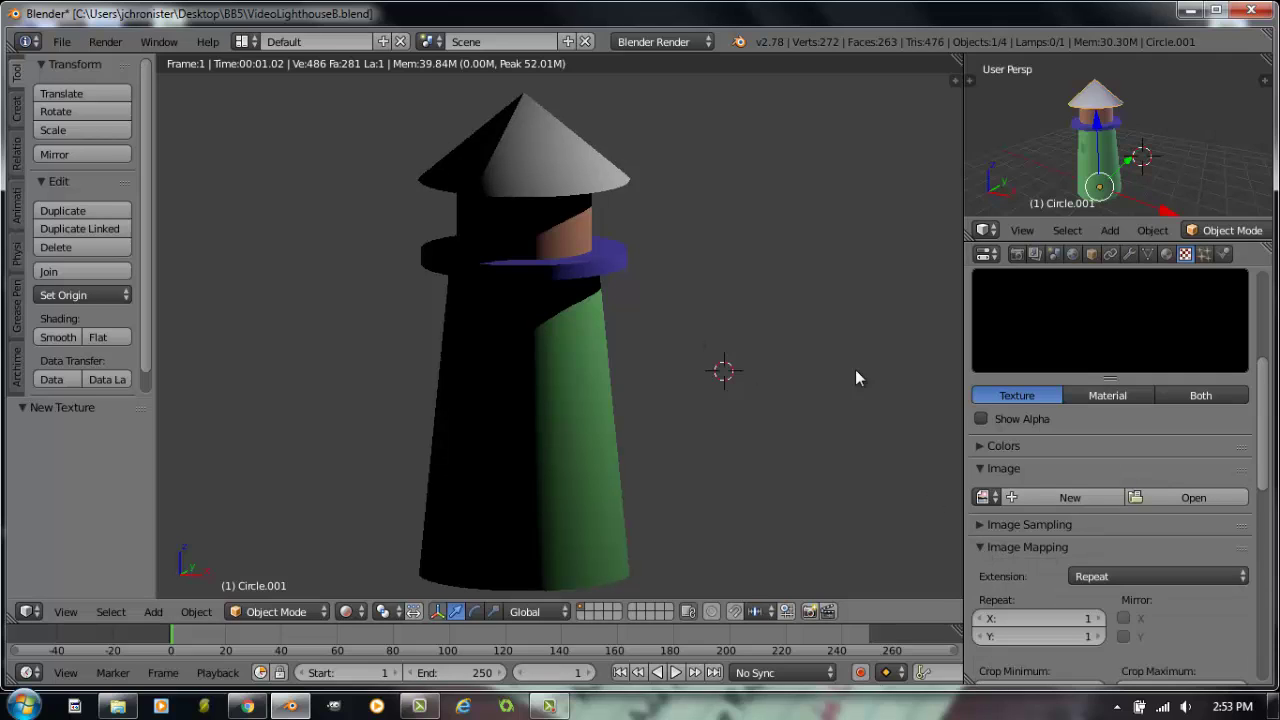
pyautogui.click(1098, 619)
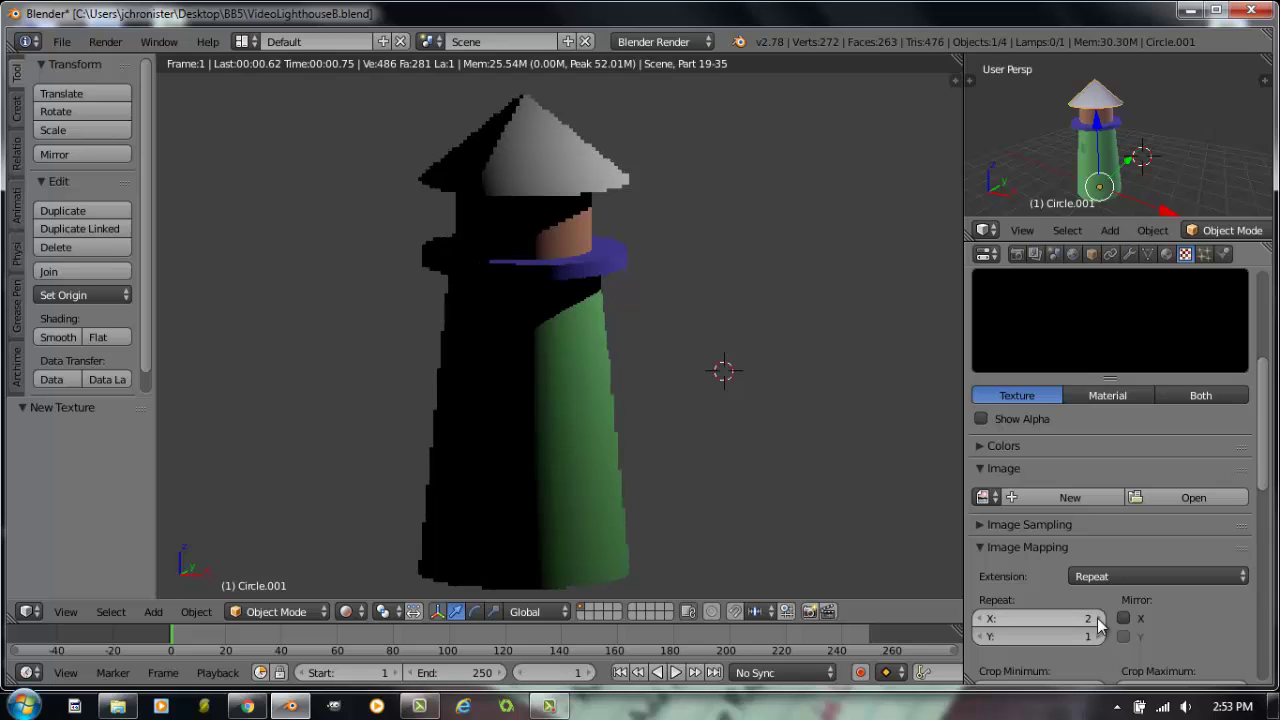
pyautogui.click(1098, 619)
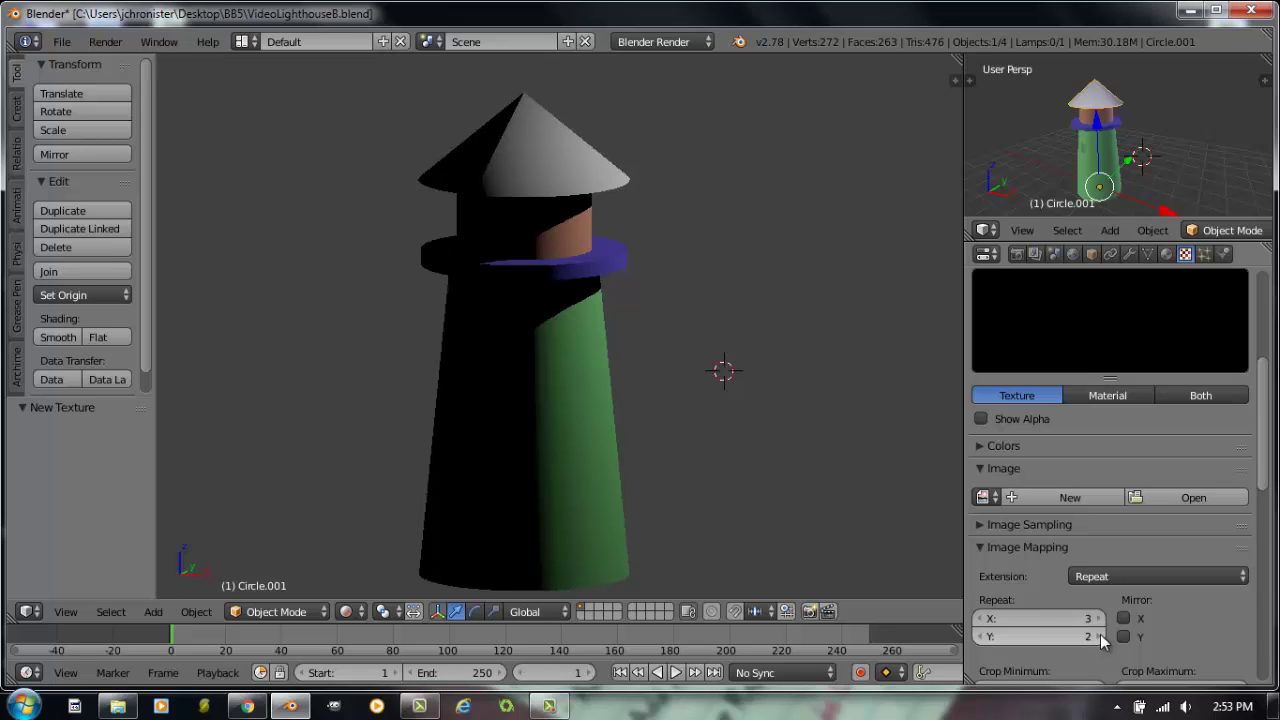
pyautogui.click(1100, 636)
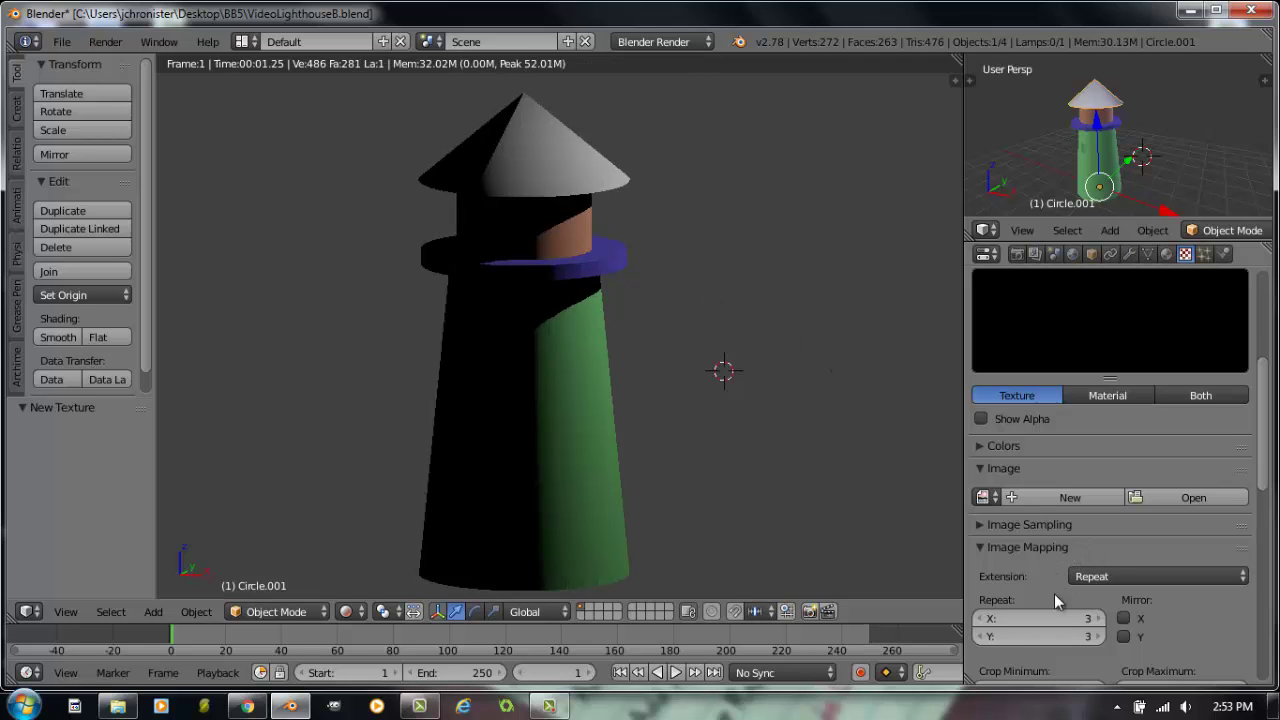
pyautogui.scroll(-5, 1054, 593)
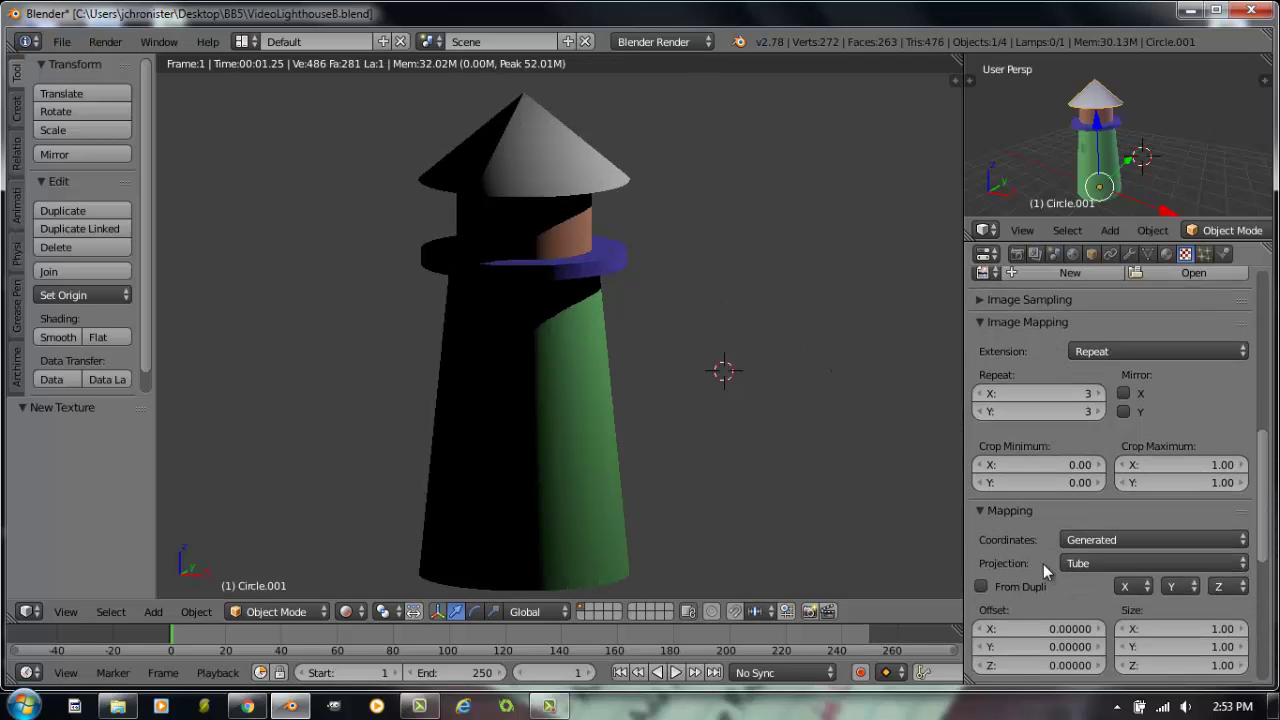
pyautogui.scroll(-1, 1048, 557)
pyautogui.scroll(3, 1054, 552)
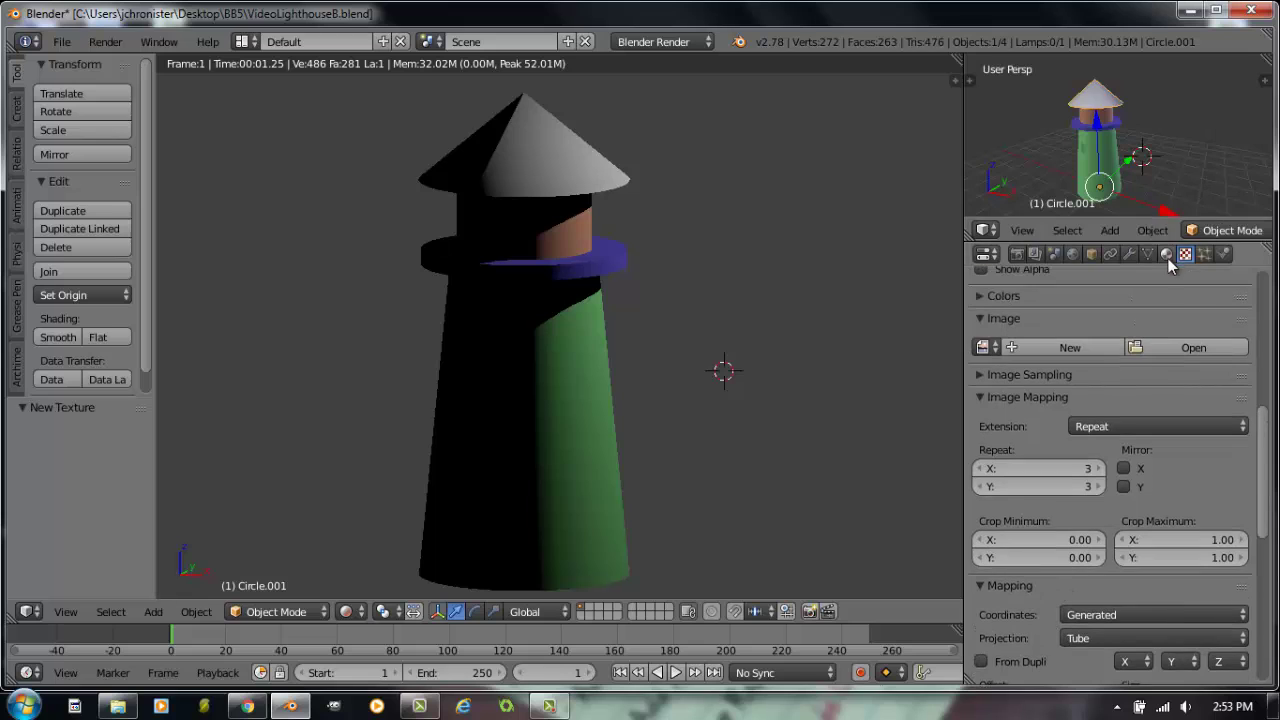
pyautogui.scroll(1, 1186, 358)
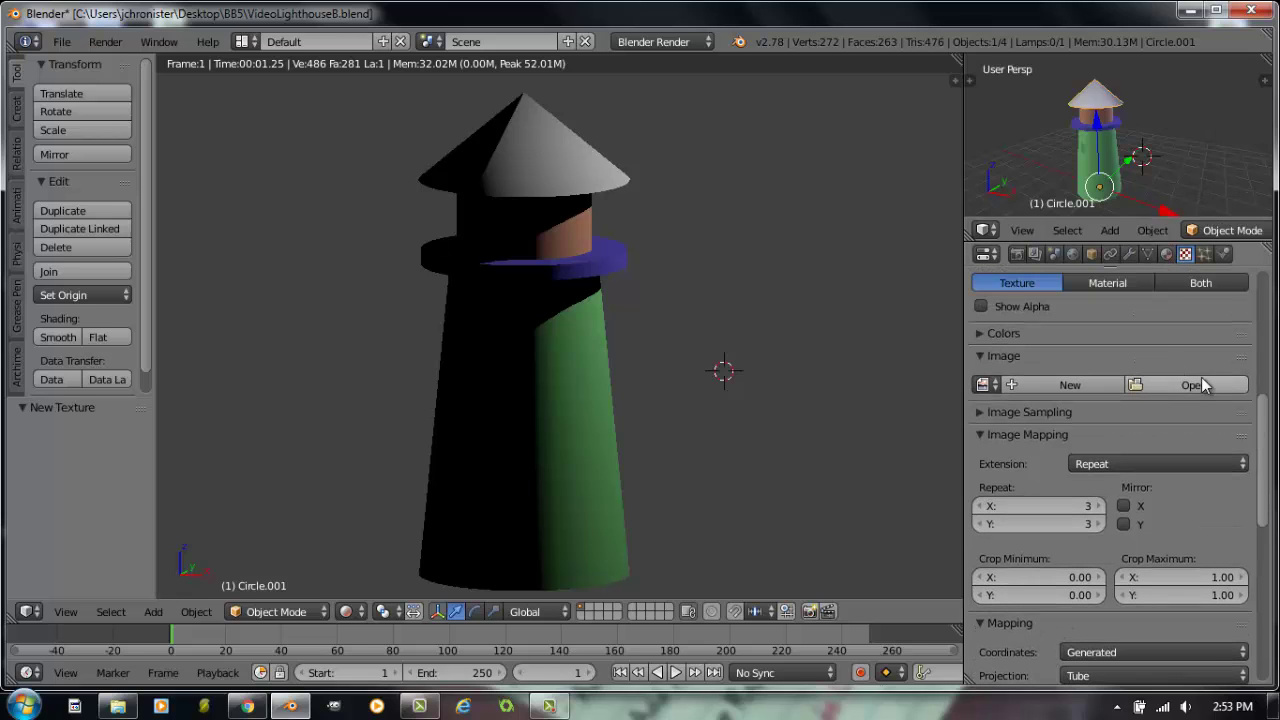
# - Return to Metals-Tech in thumbnail view and load cromecementpanelsml.jpg as the roof image
pyautogui.click(1193, 385)
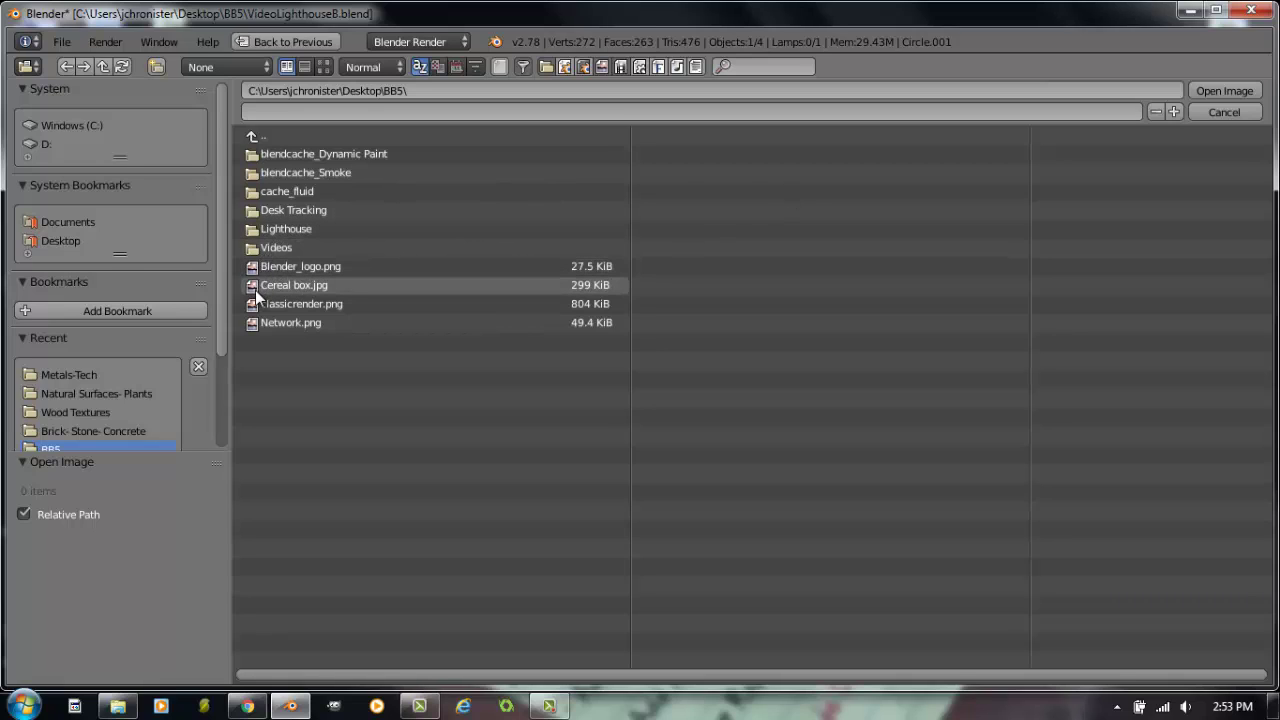
pyautogui.click(68, 374)
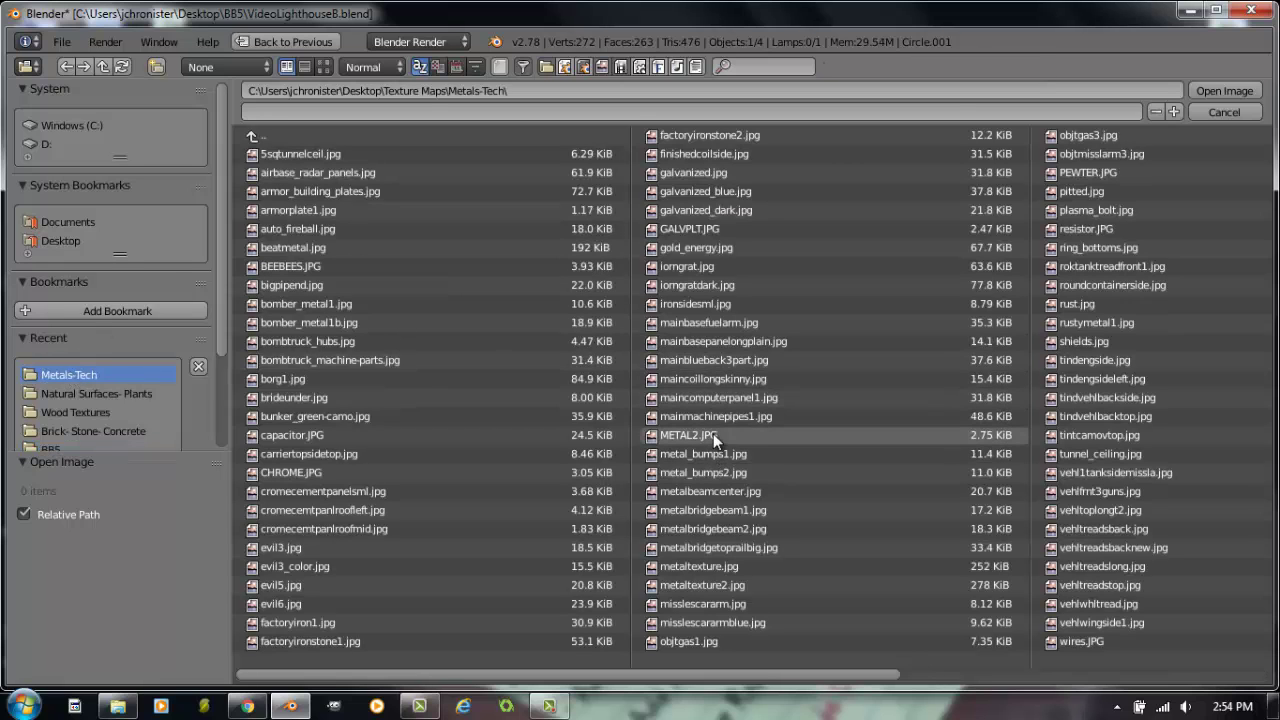
pyautogui.click(323, 66)
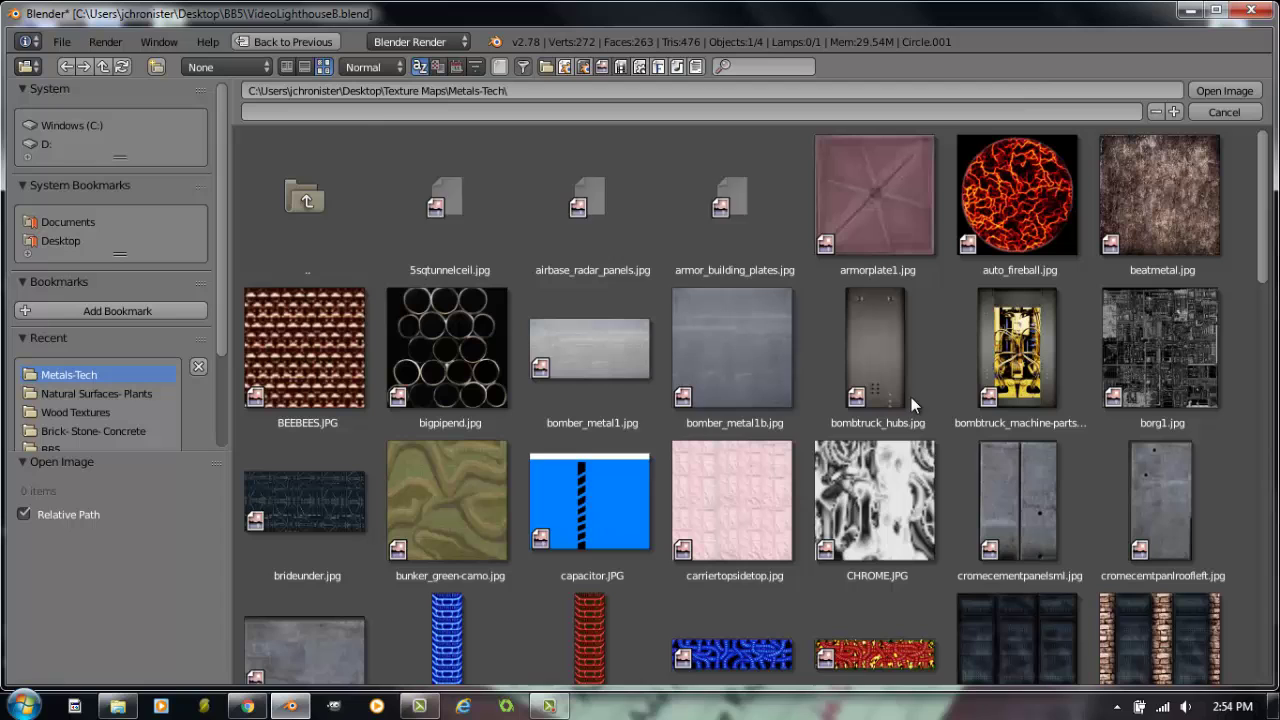
pyautogui.click(1224, 91)
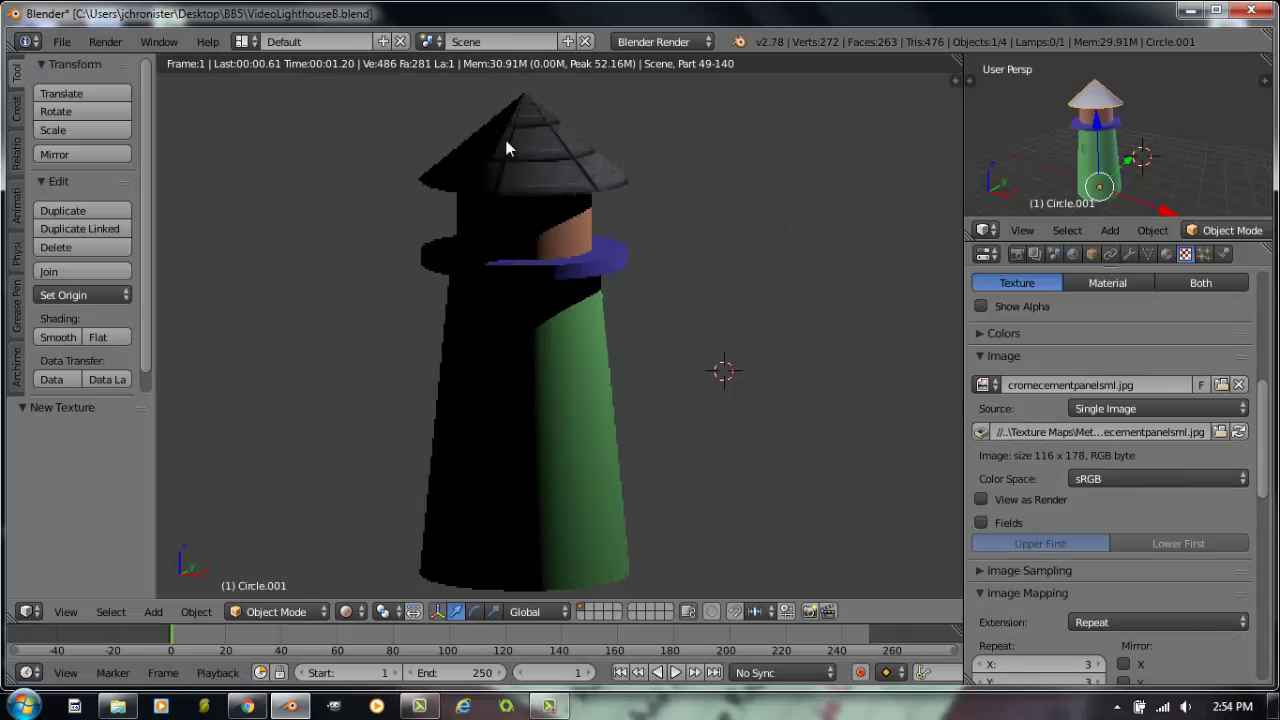
# - Increase the roof texture's Repeat X to 4
pyautogui.scroll(1, 564, 144)
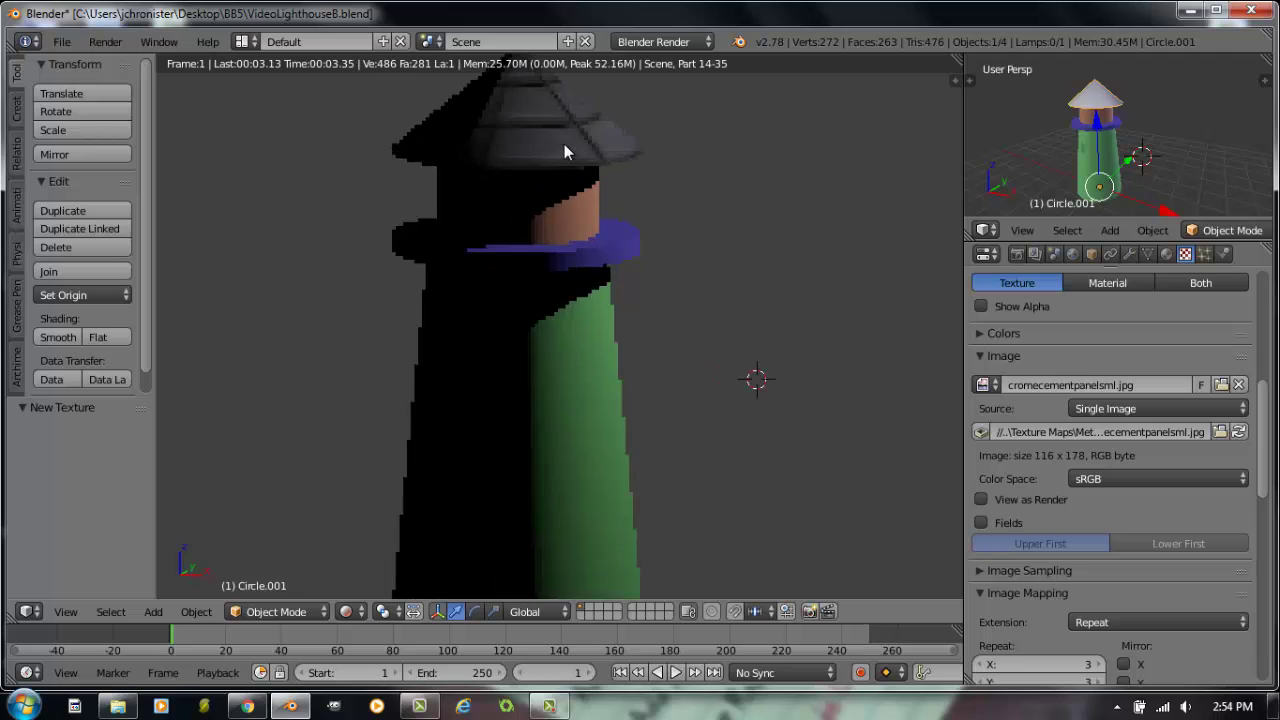
pyautogui.keyDown('shift'); pyautogui.scroll(2, 564, 263); pyautogui.keyUp('shift')
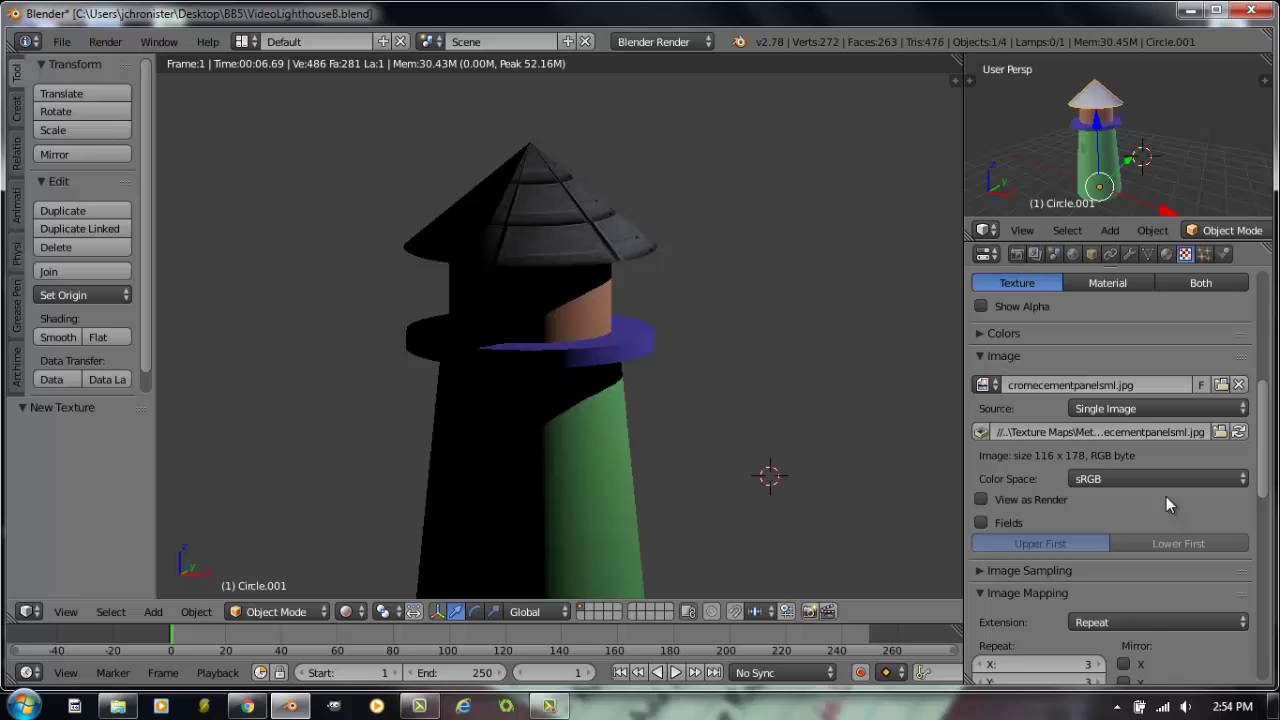
pyautogui.scroll(-1, 1102, 621)
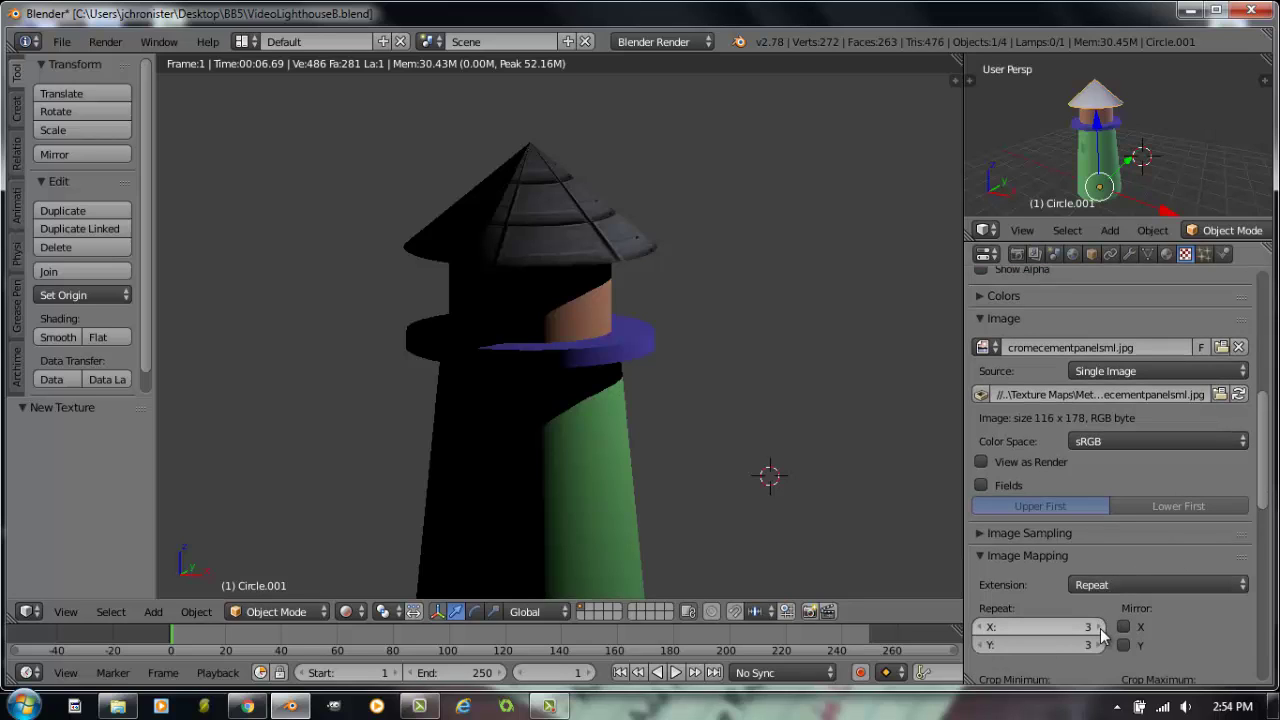
pyautogui.click(1100, 627)
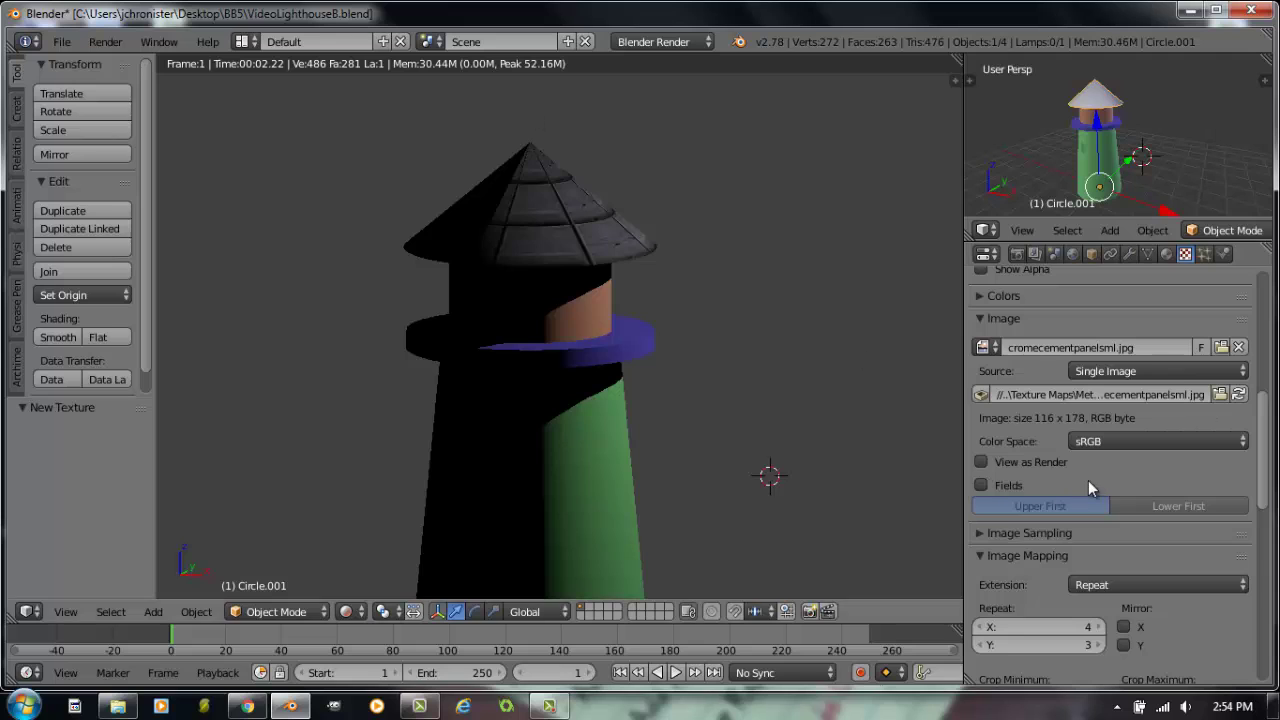
# - Enable the texture's Geometry Normal influence to add bump relief to the roof
pyautogui.scroll(-3, 1111, 485)
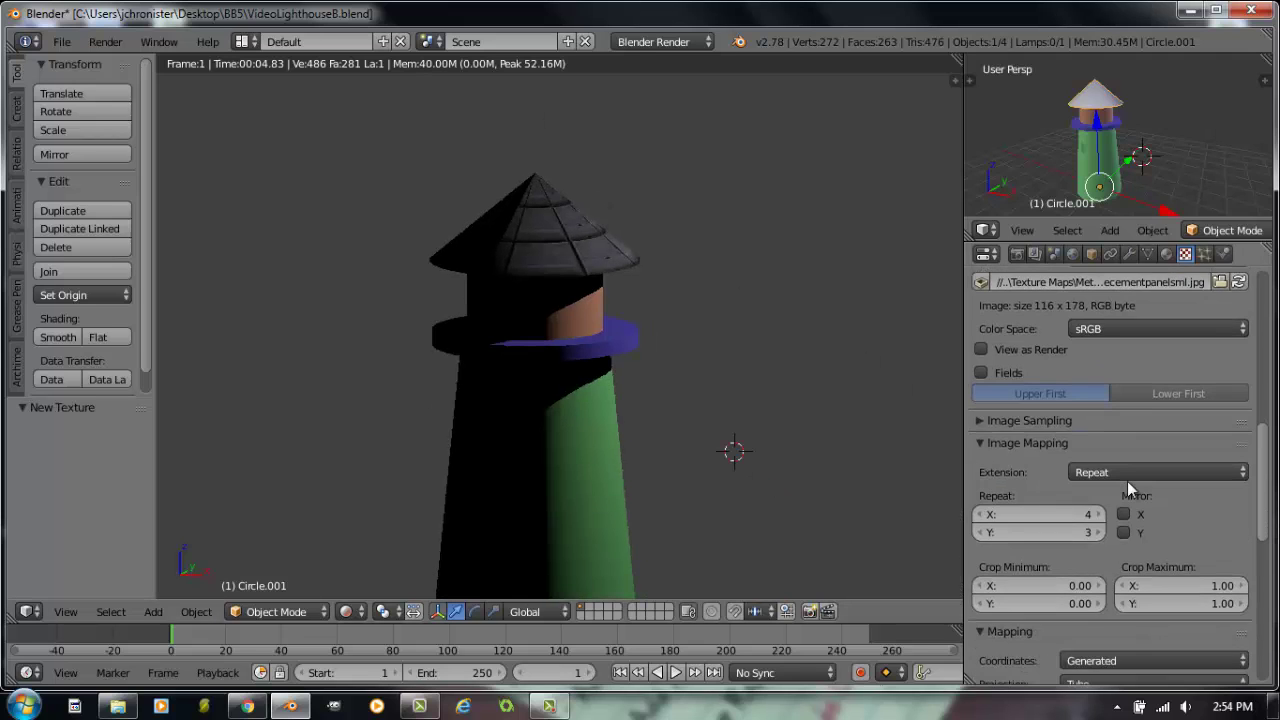
pyautogui.scroll(-6, 1127, 481)
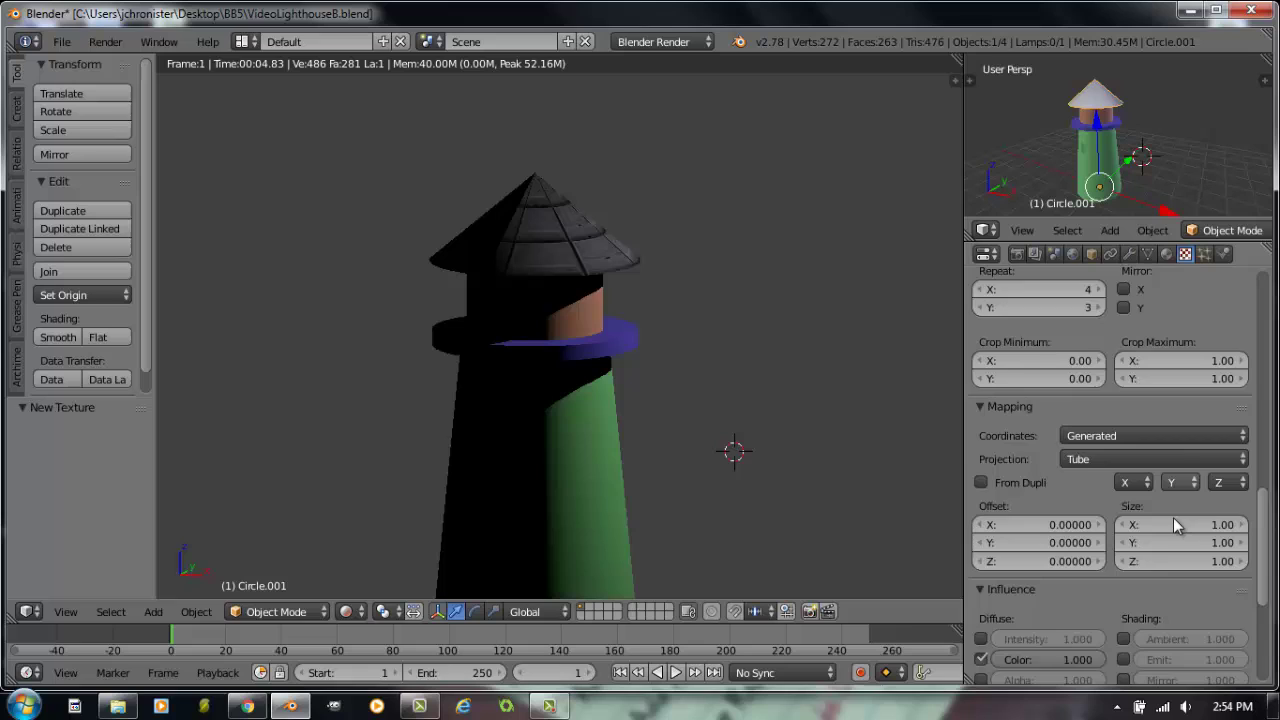
pyautogui.scroll(-4, 1176, 520)
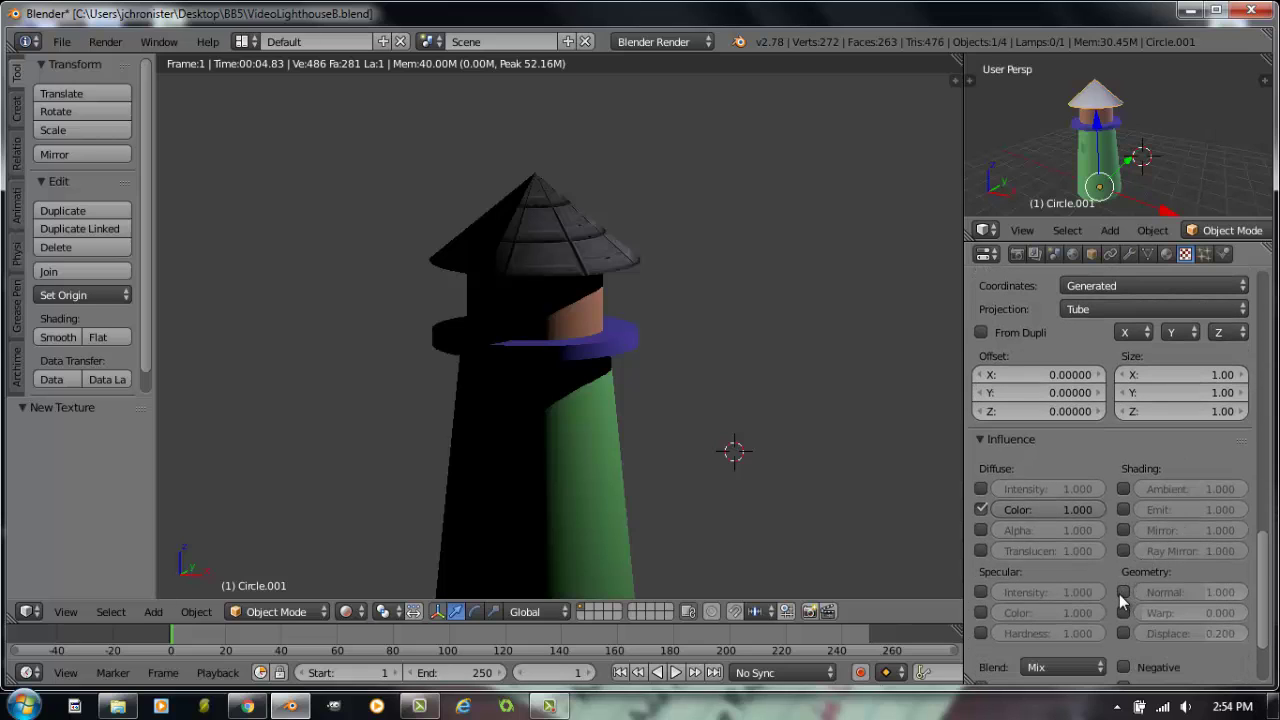
pyautogui.click(1123, 593)
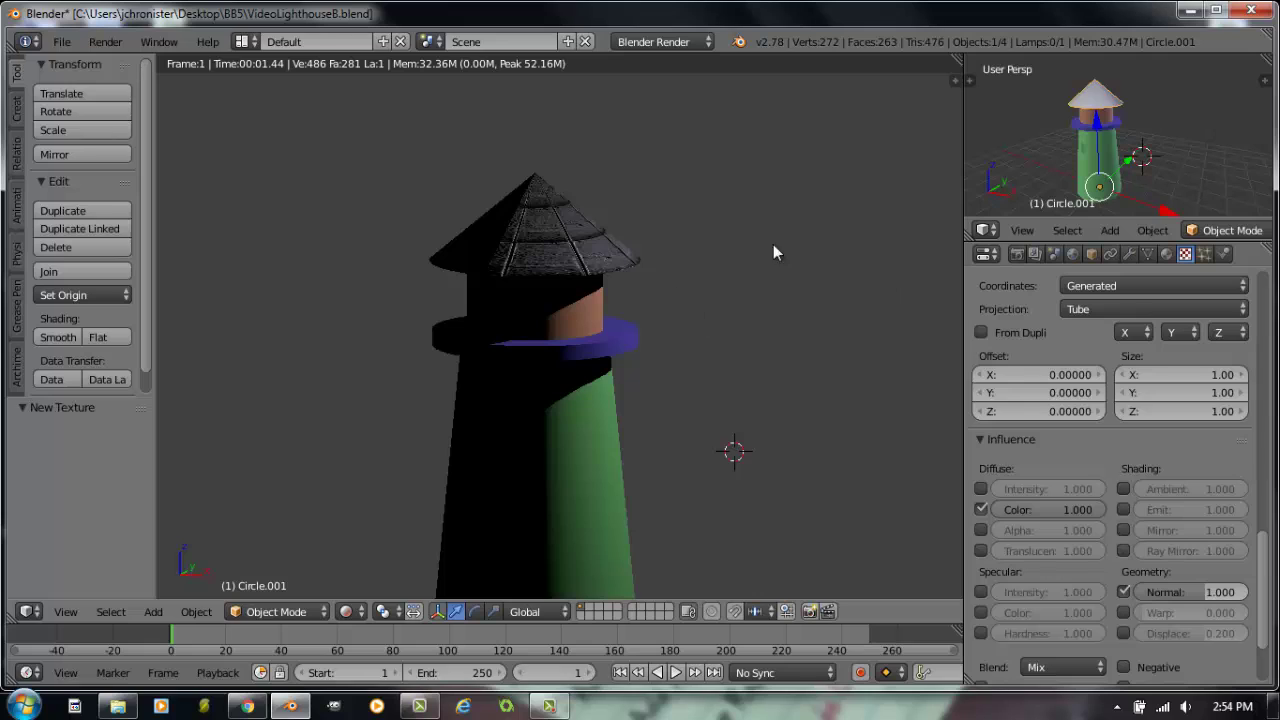
# - Select the tower body and make its base material slot active
pyautogui.rightClick(1100, 147)
pyautogui.click(1166, 255)
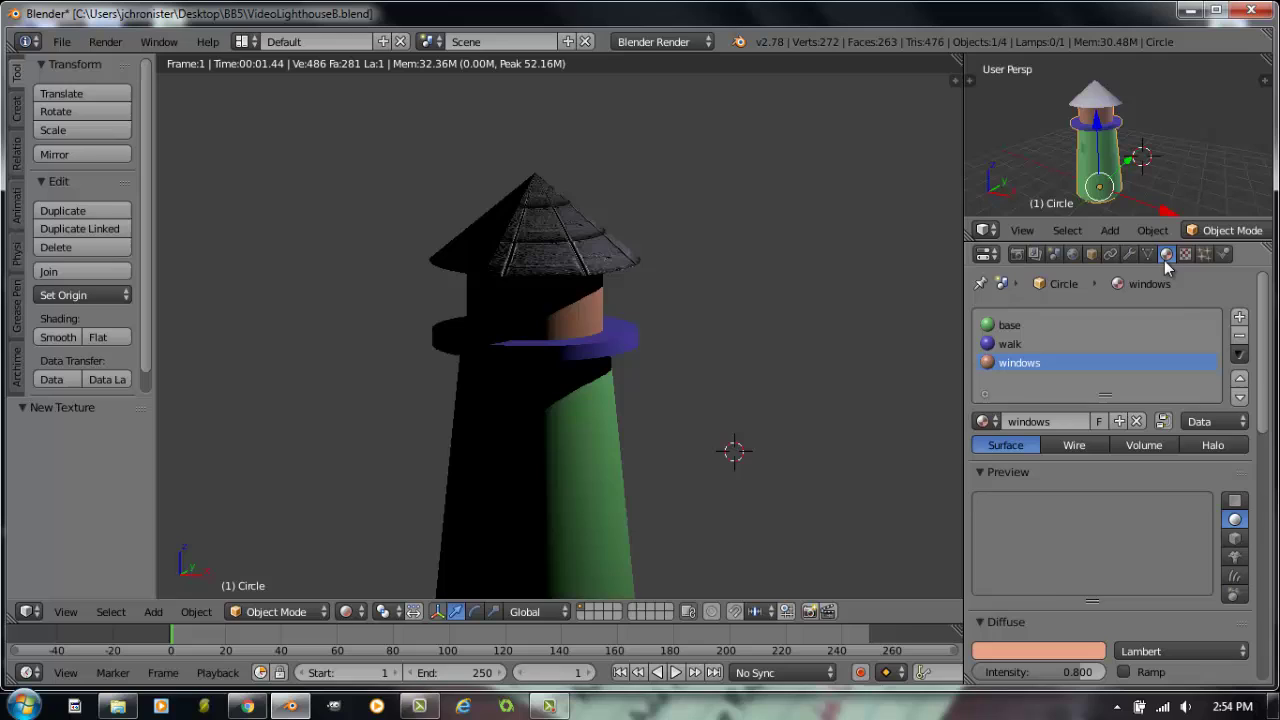
pyautogui.click(1009, 328)
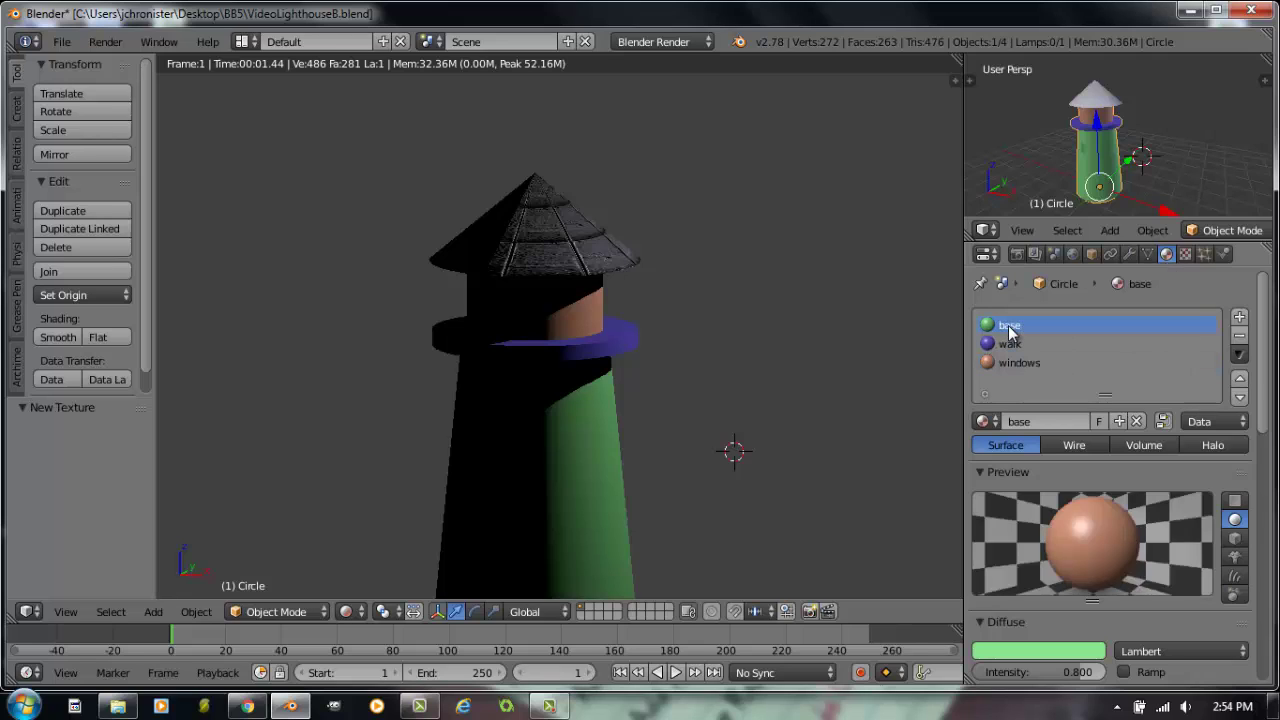
# - Add a new image texture, Texture.001, to the base material and open the image browser
pyautogui.click(1186, 255)
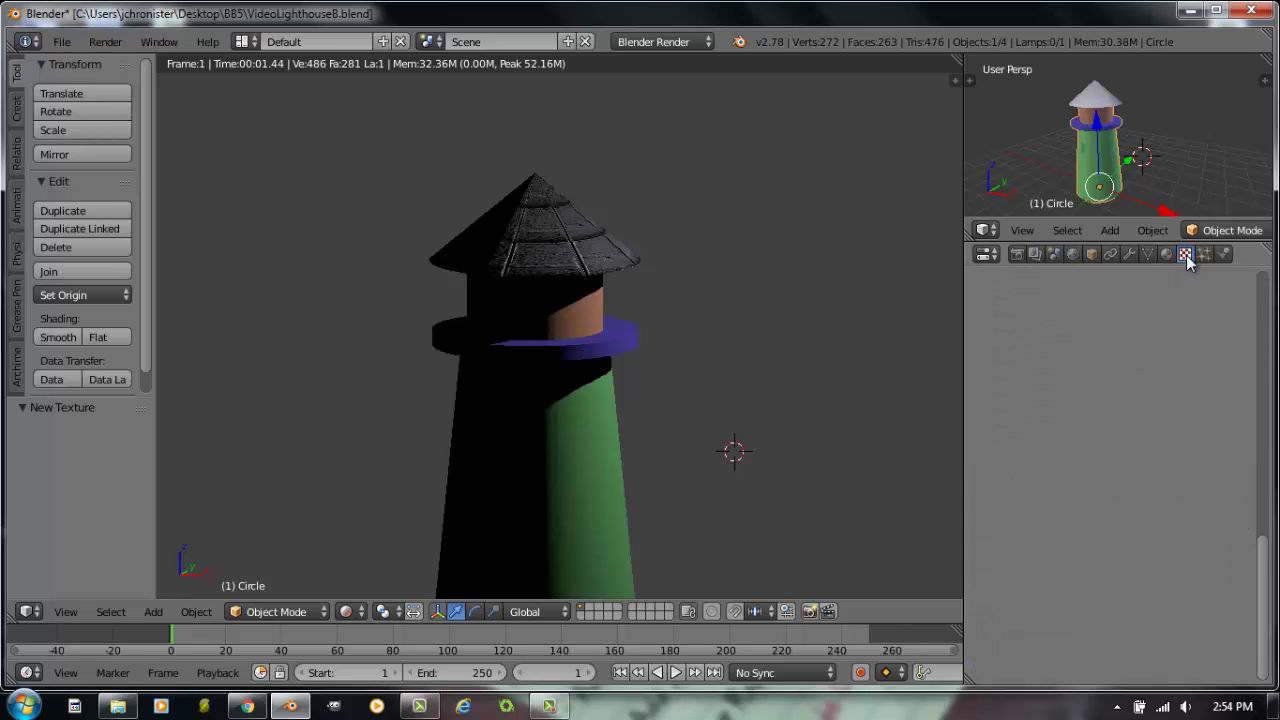
pyautogui.scroll(5, 1165, 380)
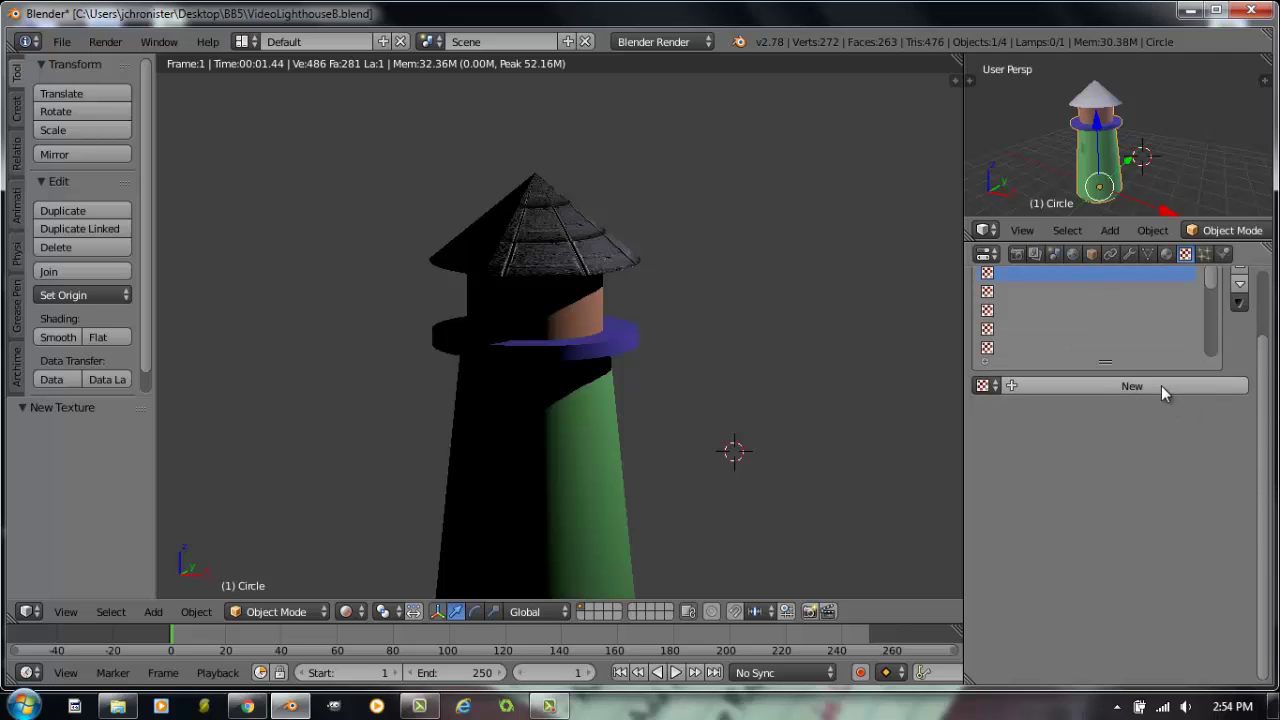
pyautogui.click(1157, 389)
pyautogui.scroll(-5, 1100, 405)
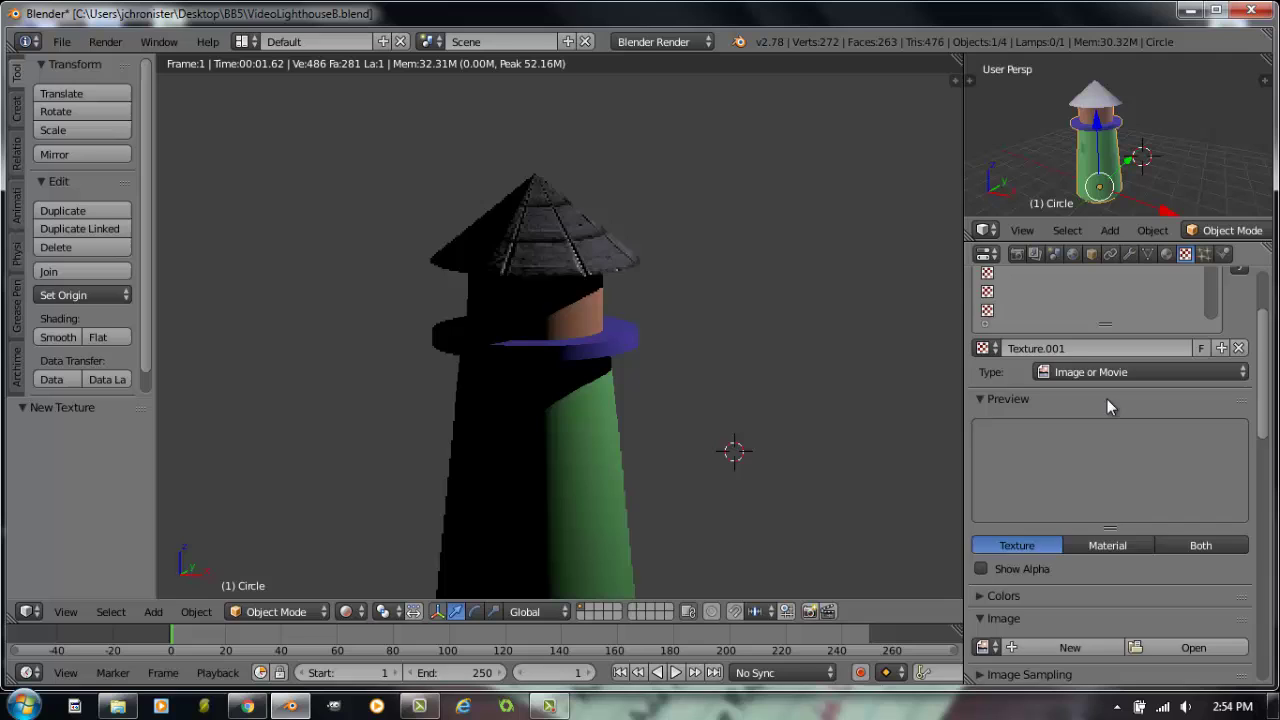
pyautogui.click(1185, 498)
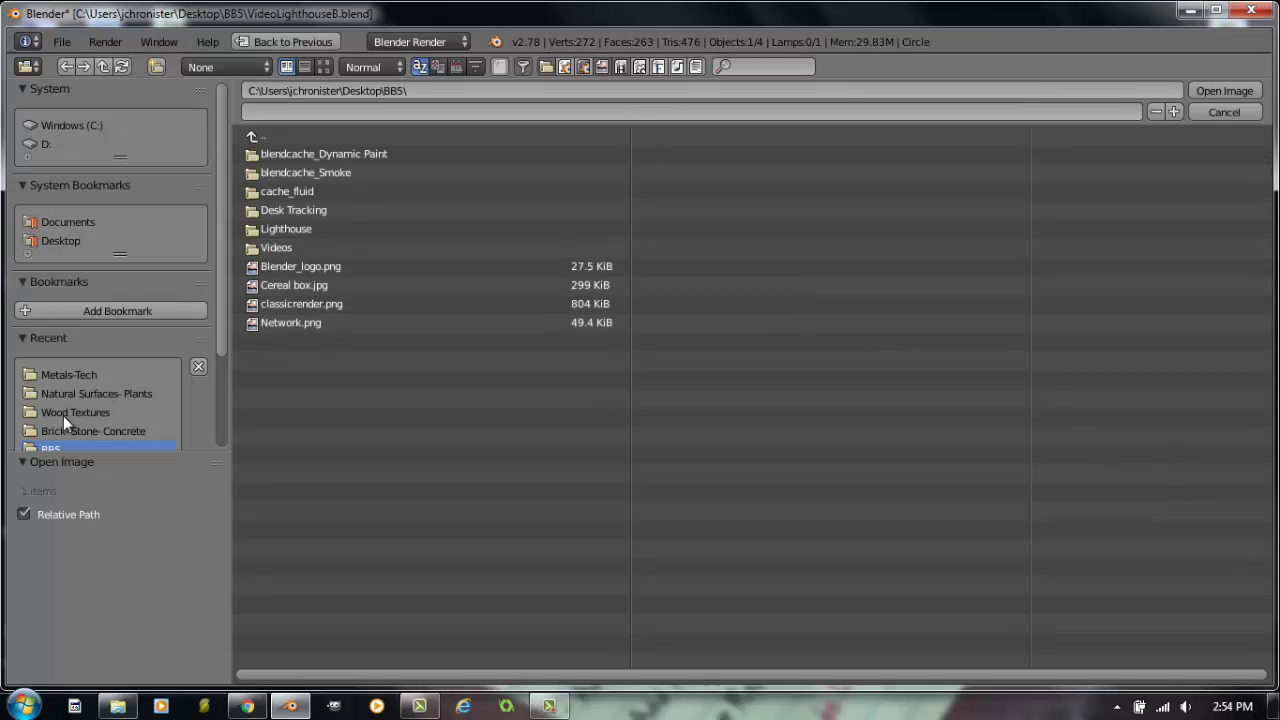
# - Load cabin_chimney_side-backup.jpg from the Brick- Stone- Concrete folder as the base's texture image
pyautogui.click(97, 430)
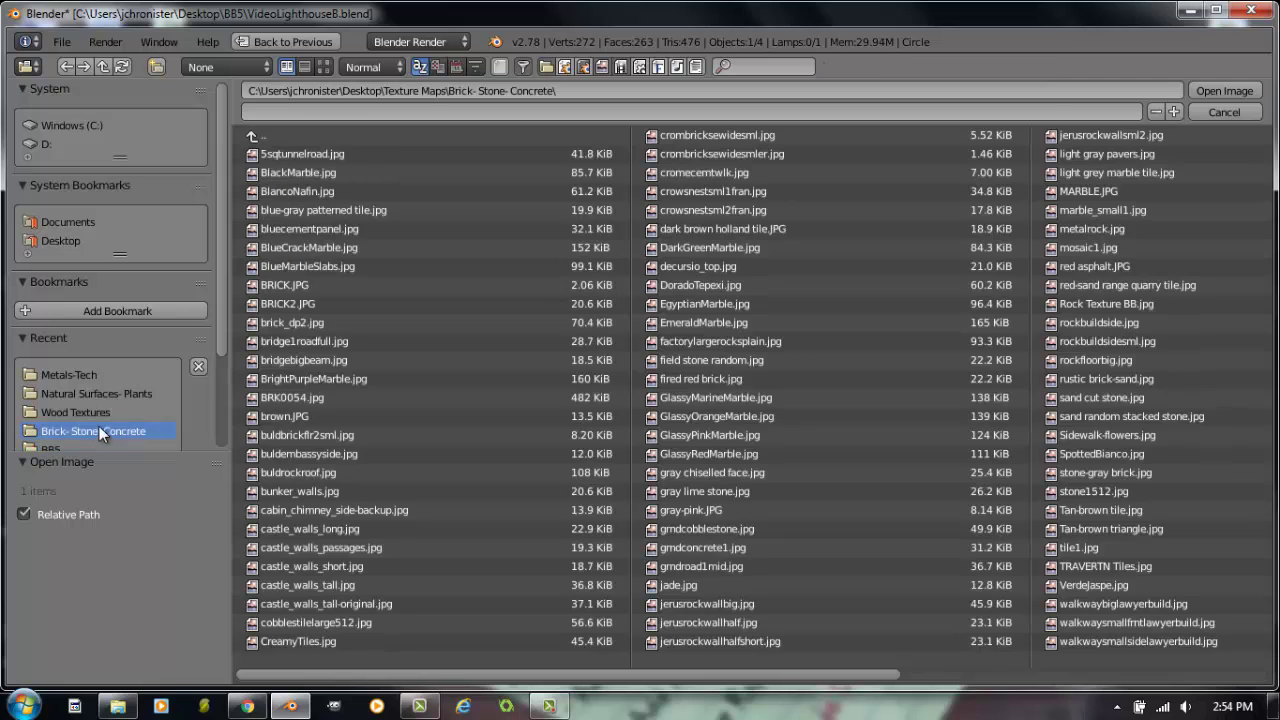
pyautogui.click(324, 66)
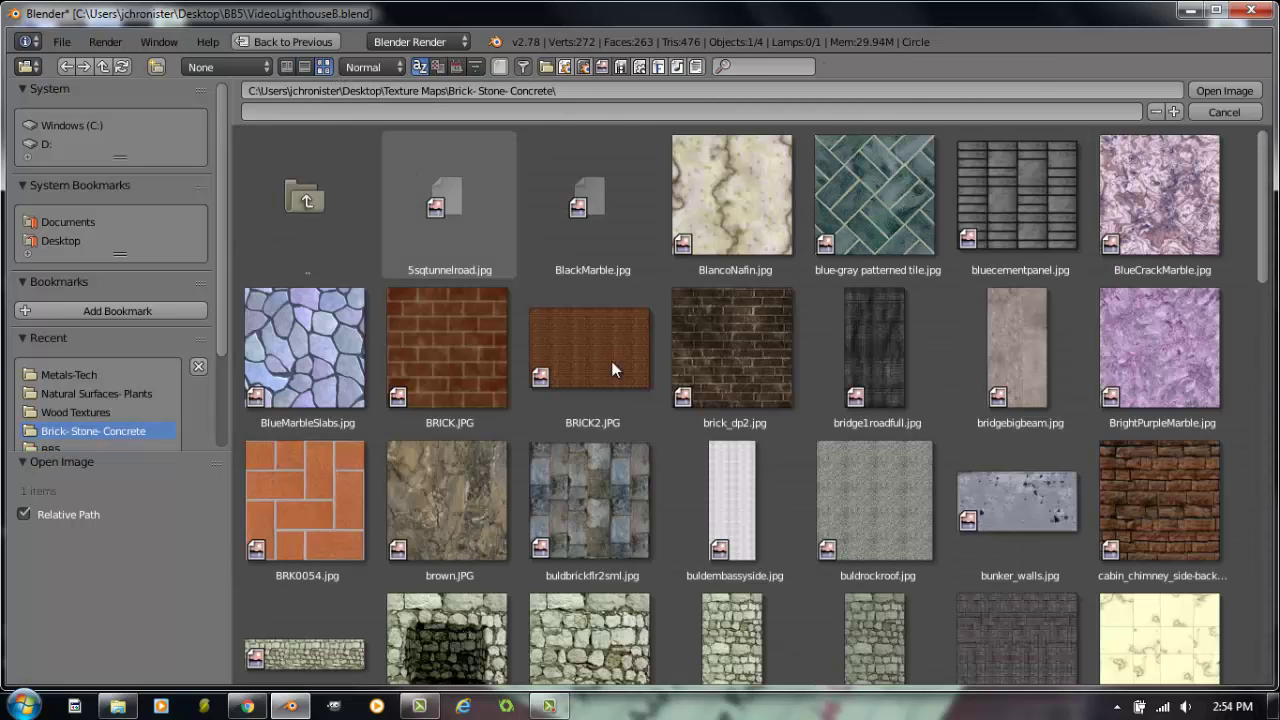
pyautogui.scroll(-2, 652, 360)
pyautogui.scroll(-2, 652, 360)
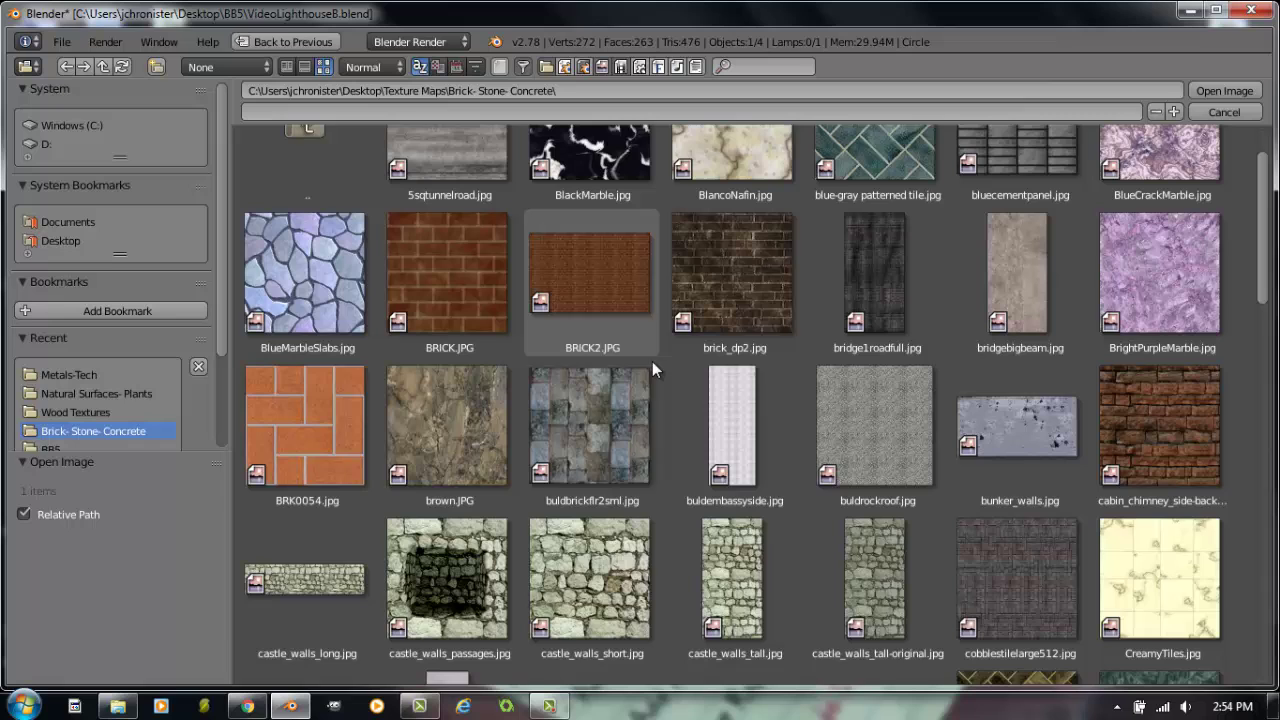
pyautogui.scroll(-6, 650, 362)
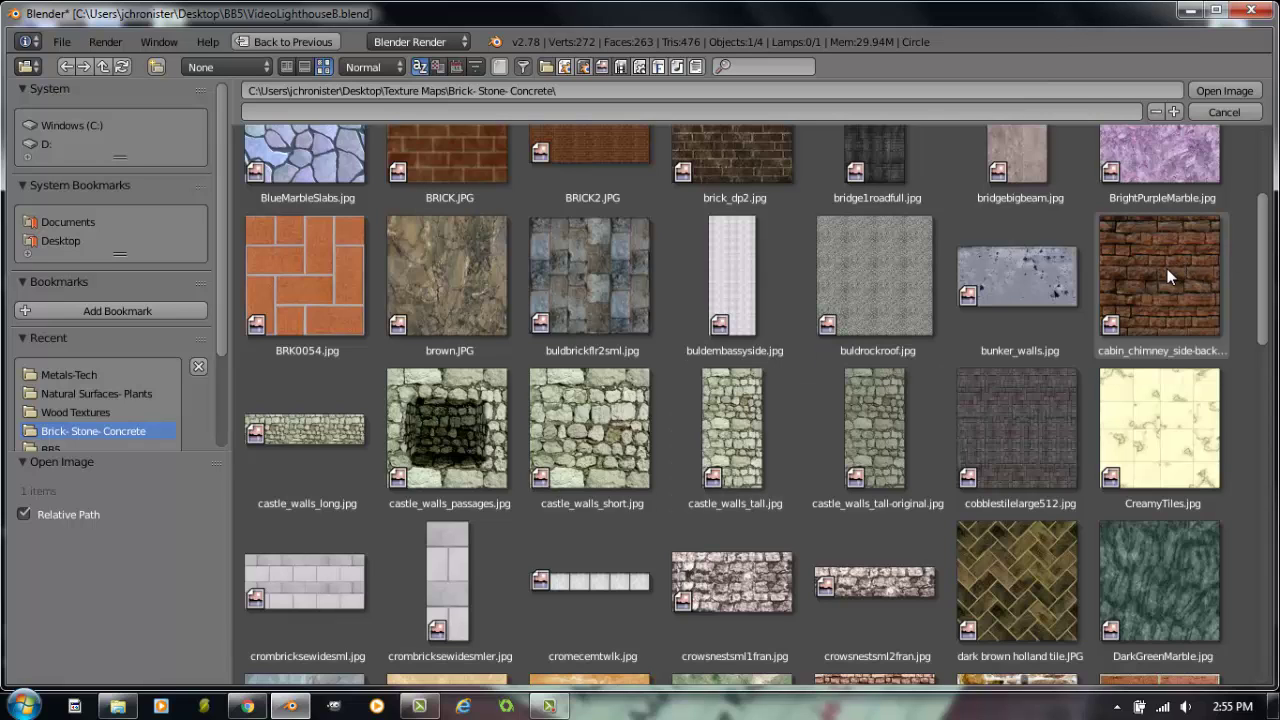
pyautogui.doubleClick(1150, 272)
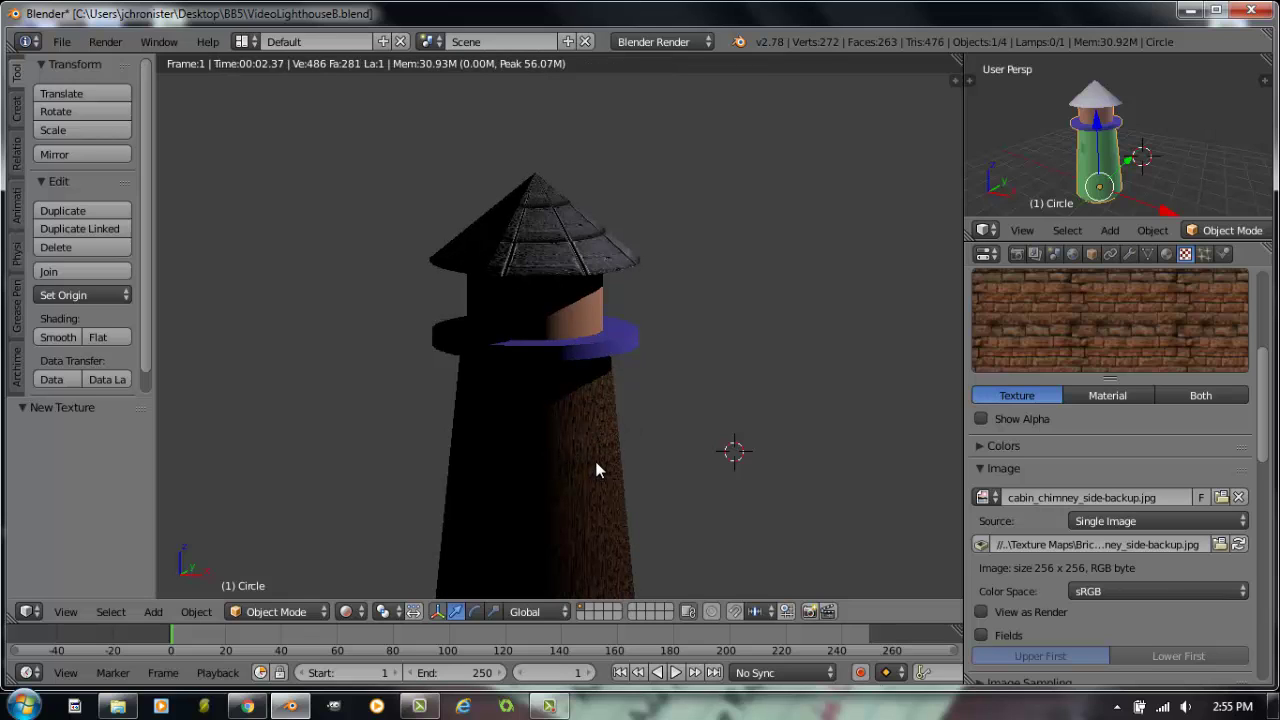
# - Set the brick texture mapping to Generated coordinates with Tube projection
pyautogui.scroll(-5, 1137, 523)
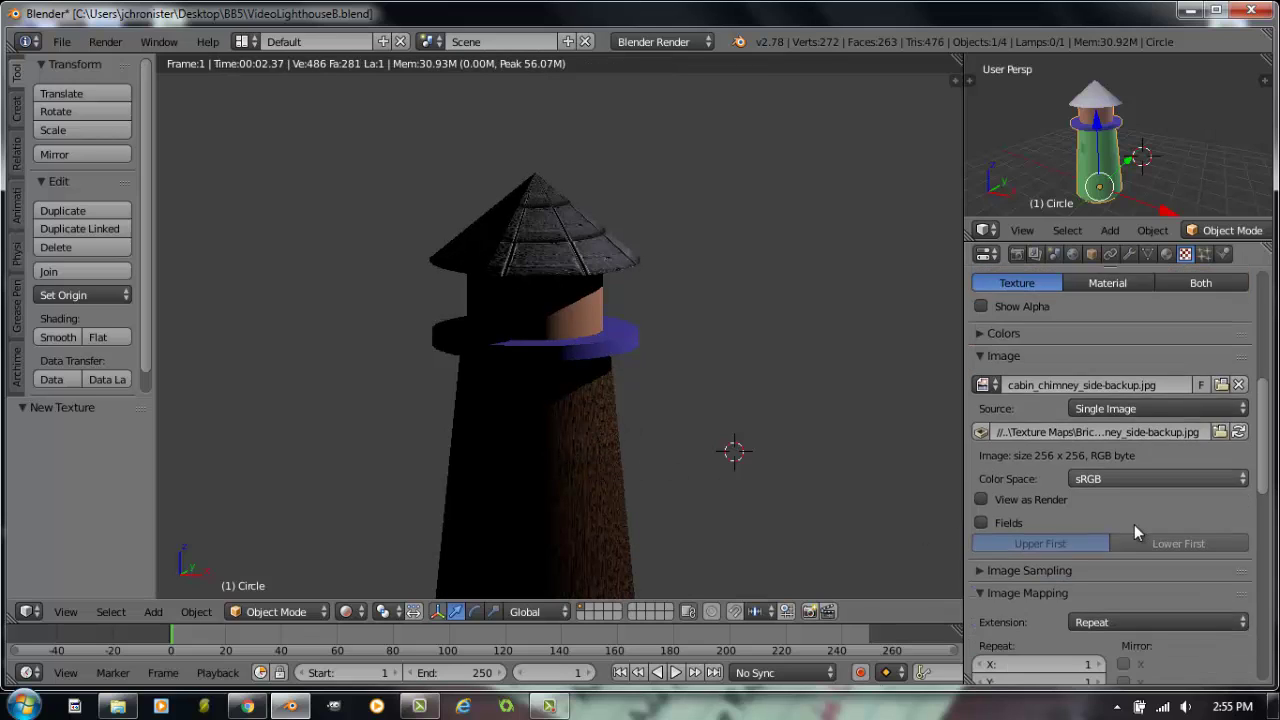
pyautogui.scroll(-4, 1134, 522)
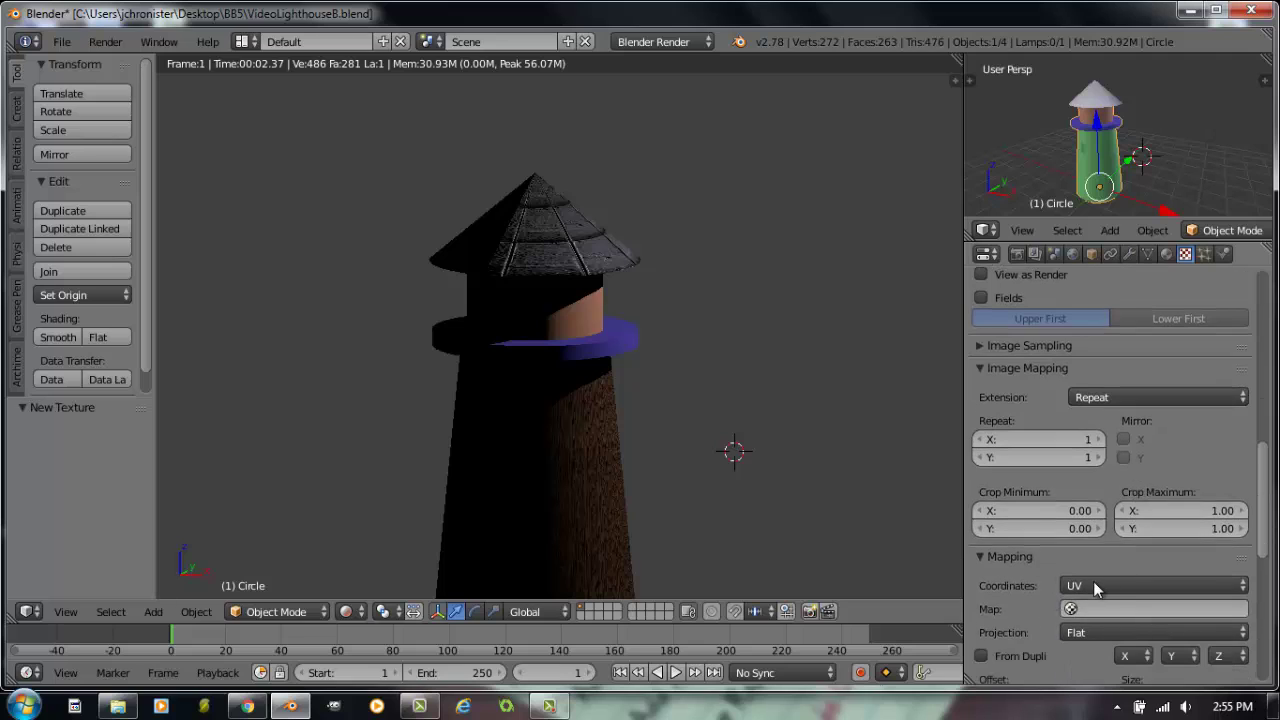
pyautogui.click(1094, 586)
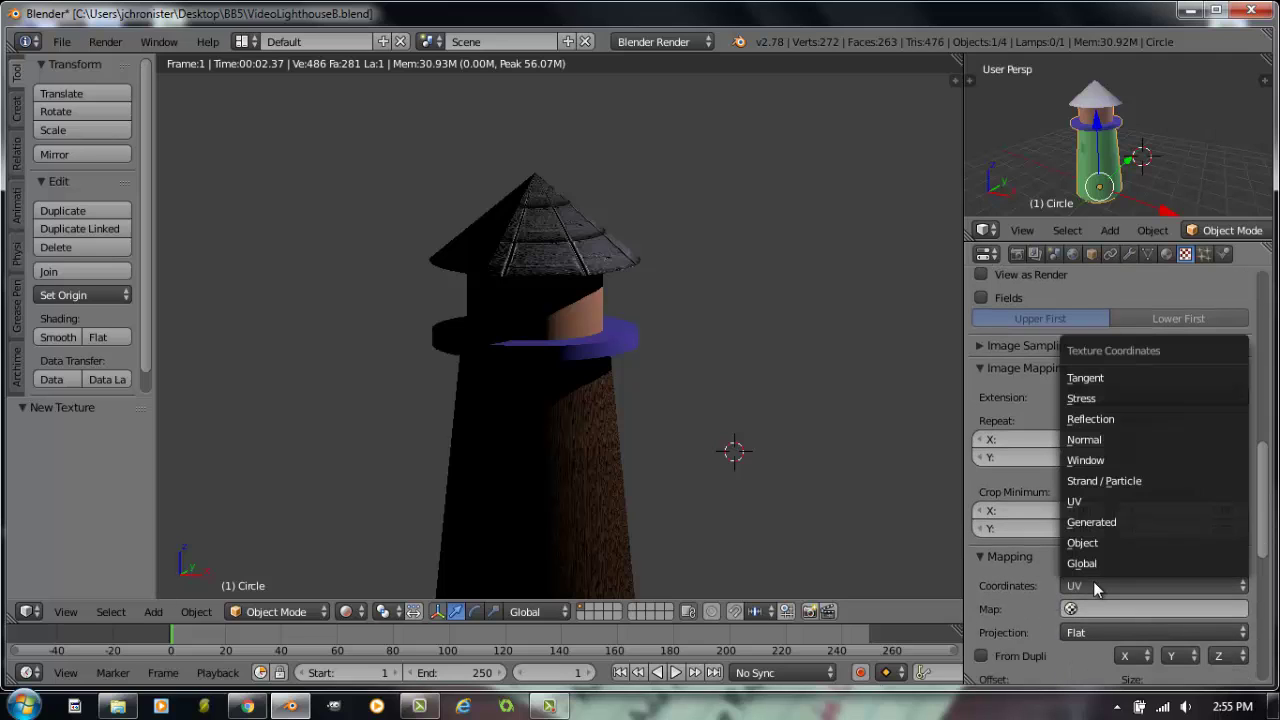
pyautogui.click(1090, 522)
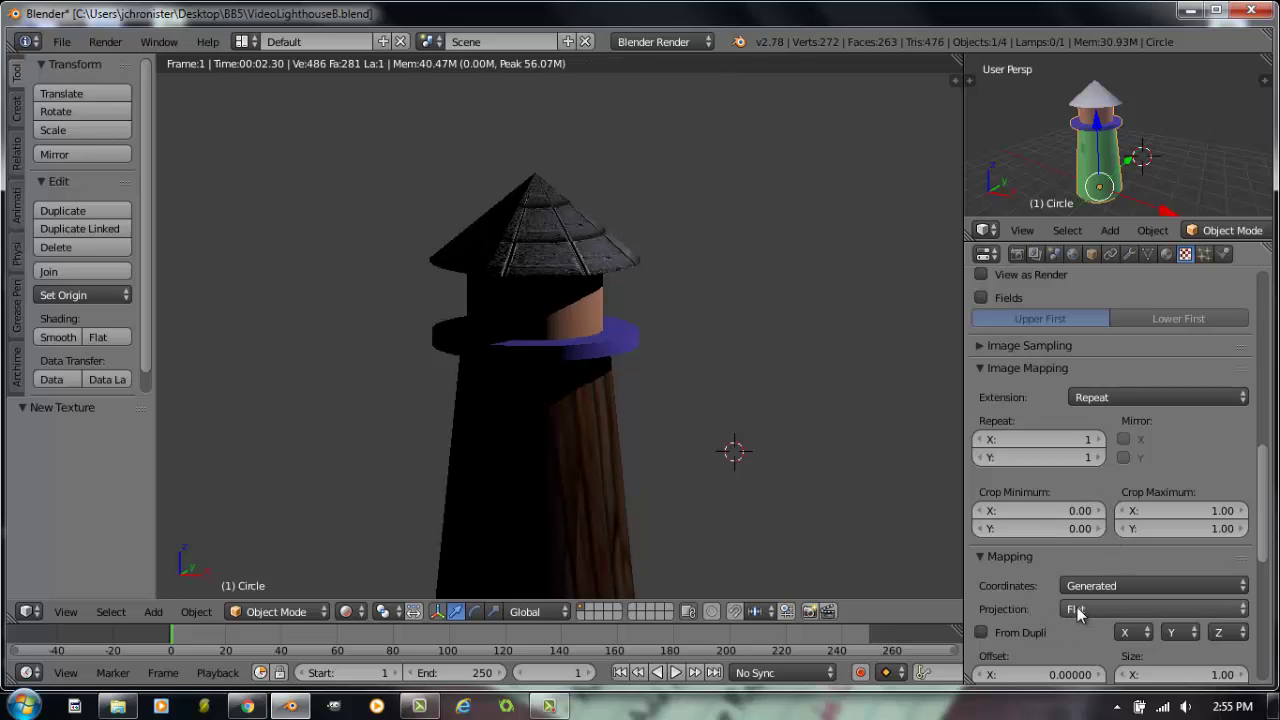
pyautogui.click(1077, 607)
pyautogui.click(1080, 546)
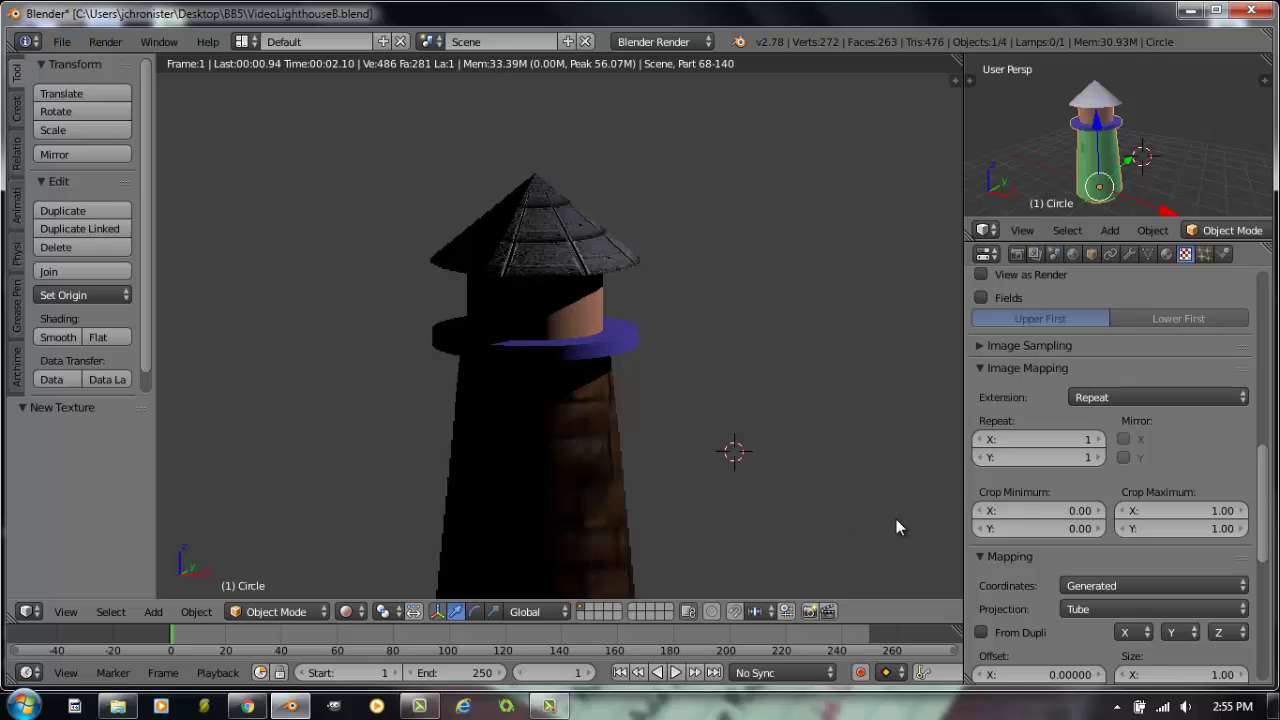
# - Set the texture's crop minimum Y to 0.02 and repeat it 3 by 3
pyautogui.click(1099, 528)
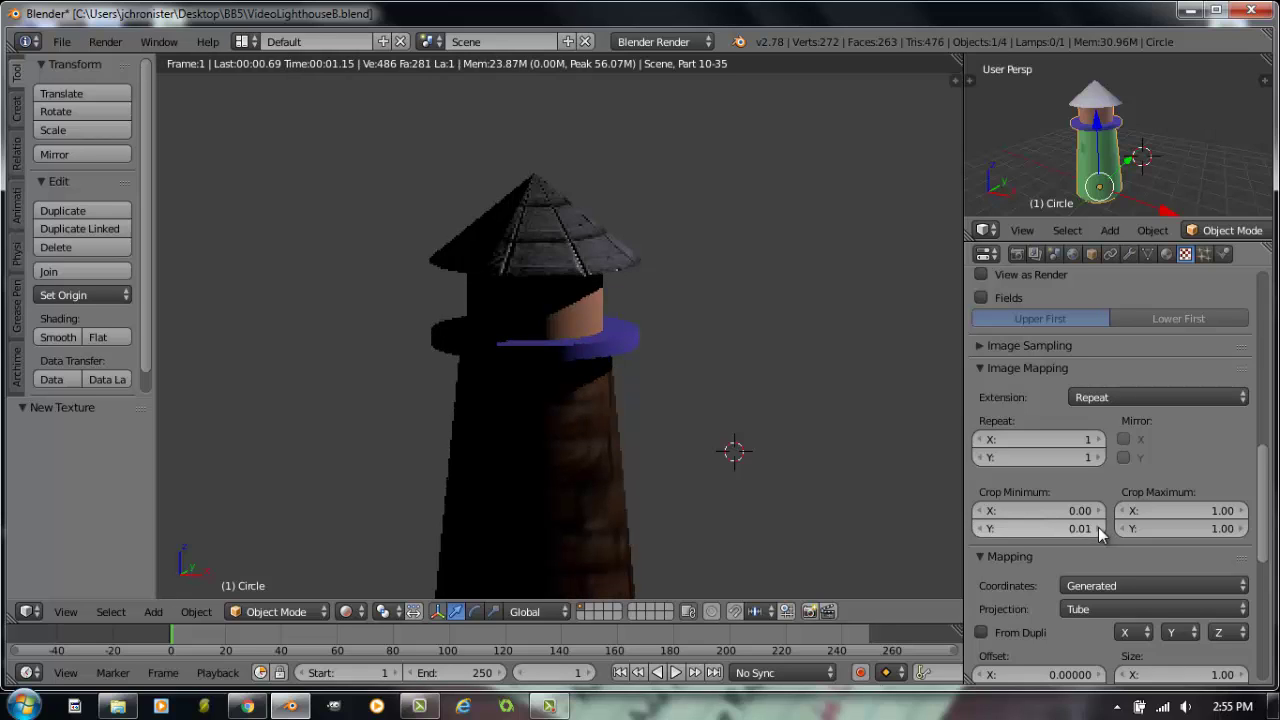
pyautogui.click(1099, 528)
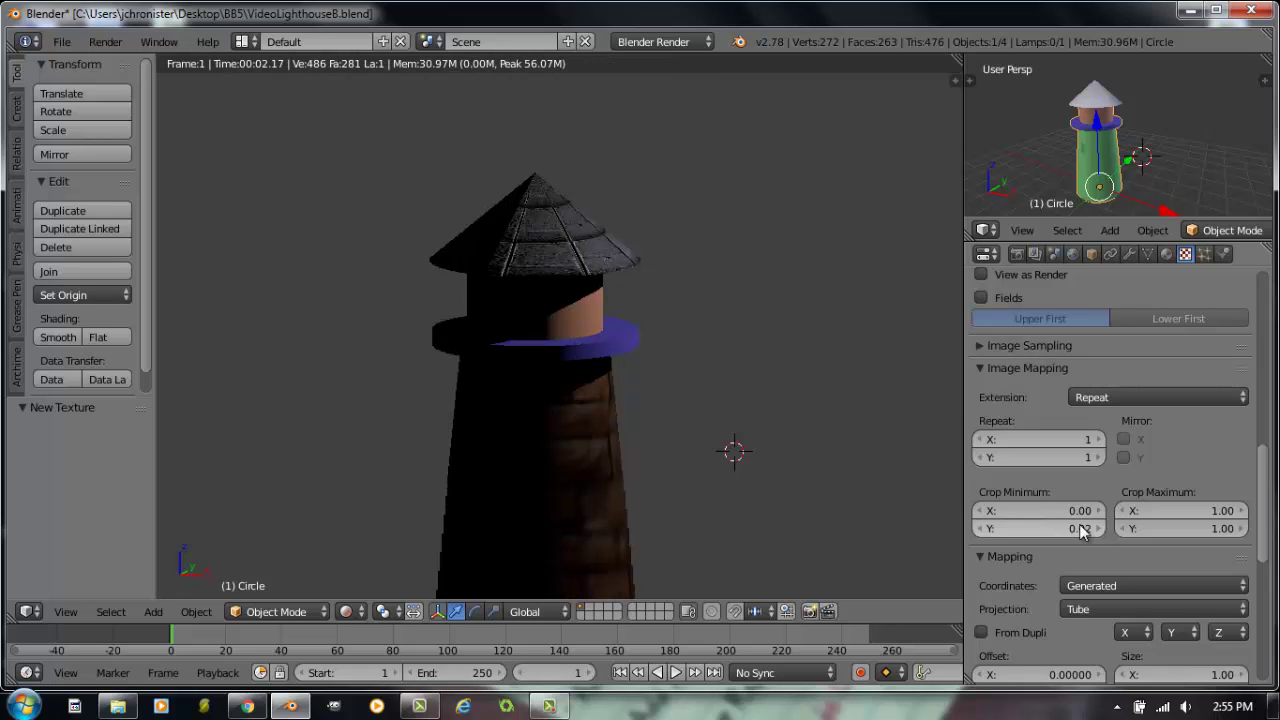
pyautogui.click(1099, 457)
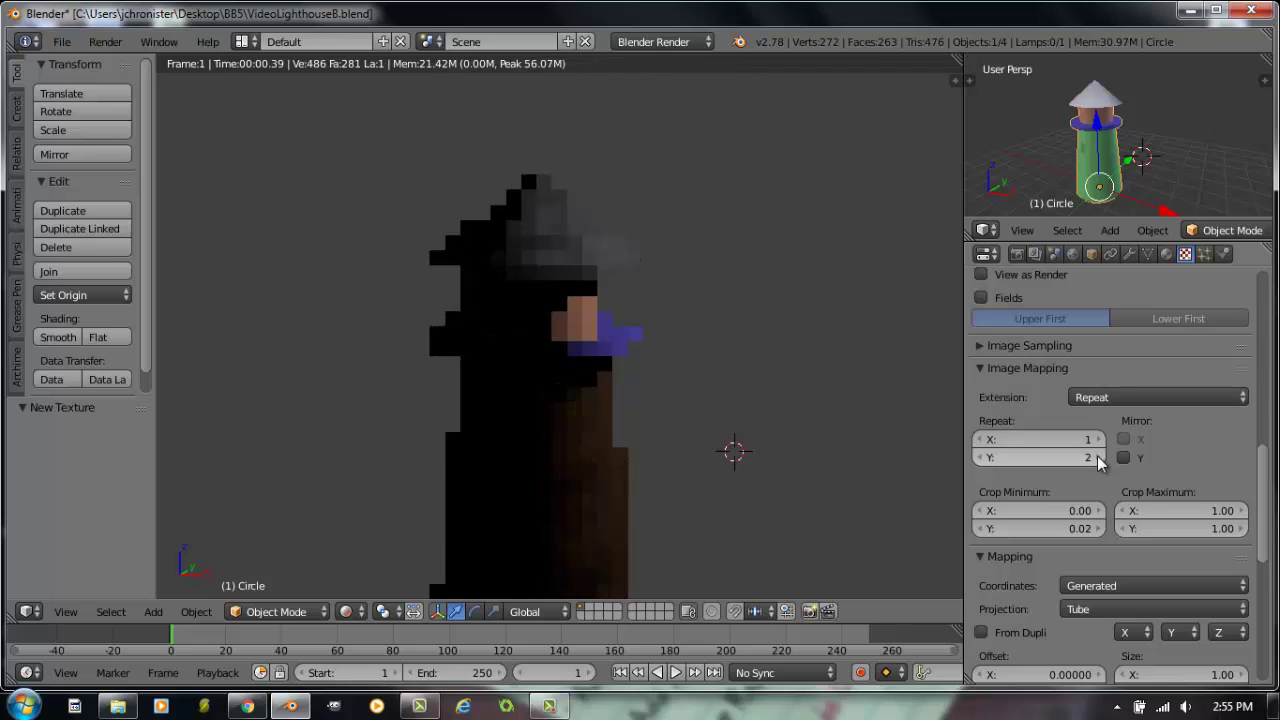
pyautogui.click(1099, 457)
pyautogui.click(1099, 440)
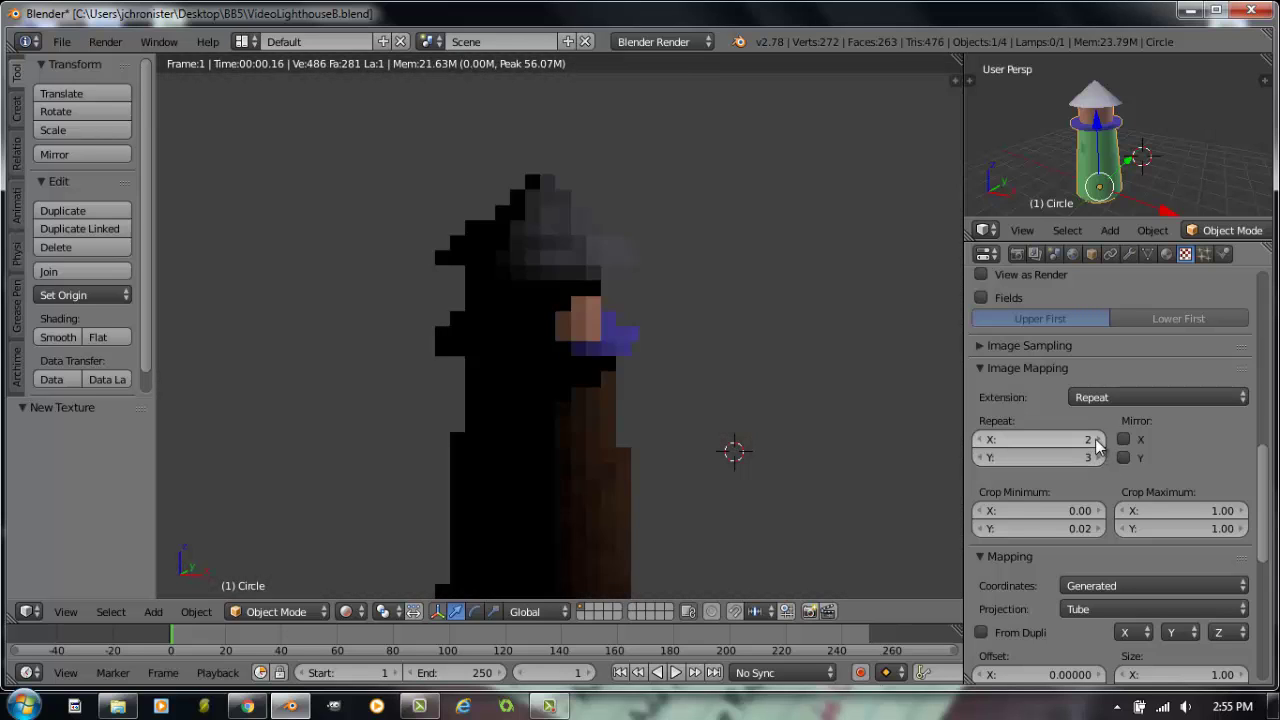
pyautogui.click(1099, 440)
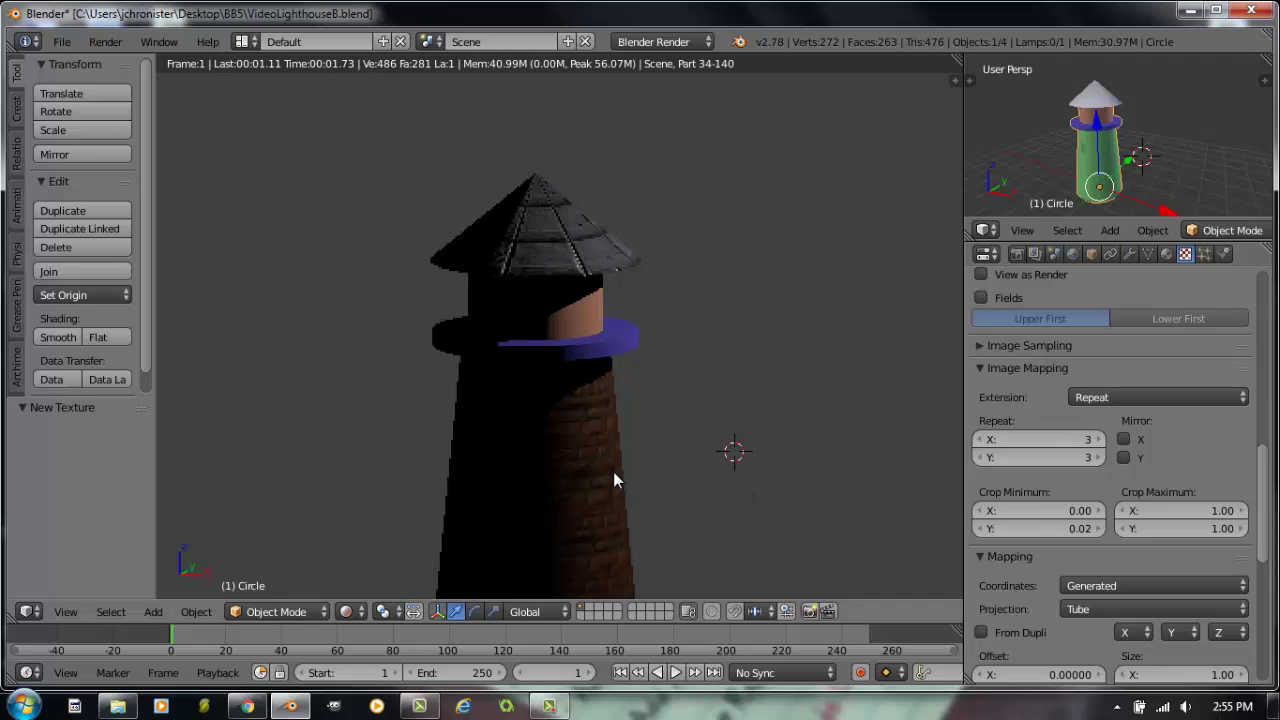
pyautogui.scroll(-1, 618, 474)
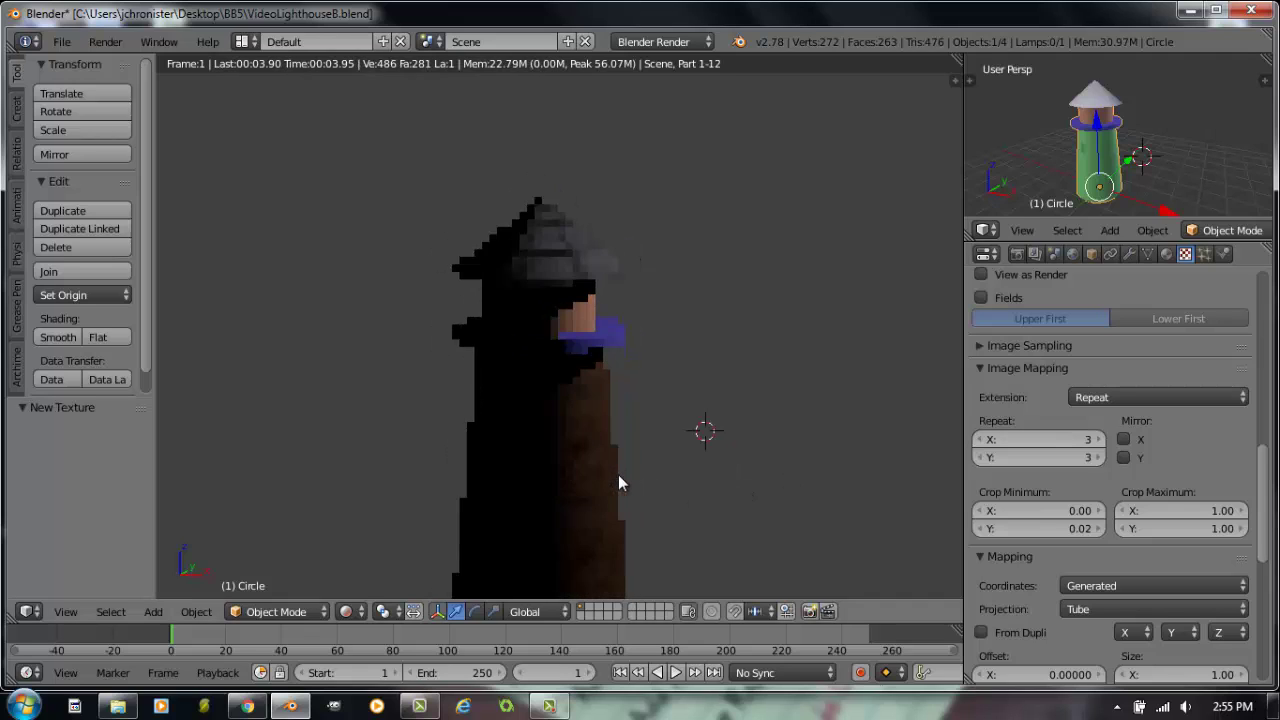
pyautogui.press('KP_8')
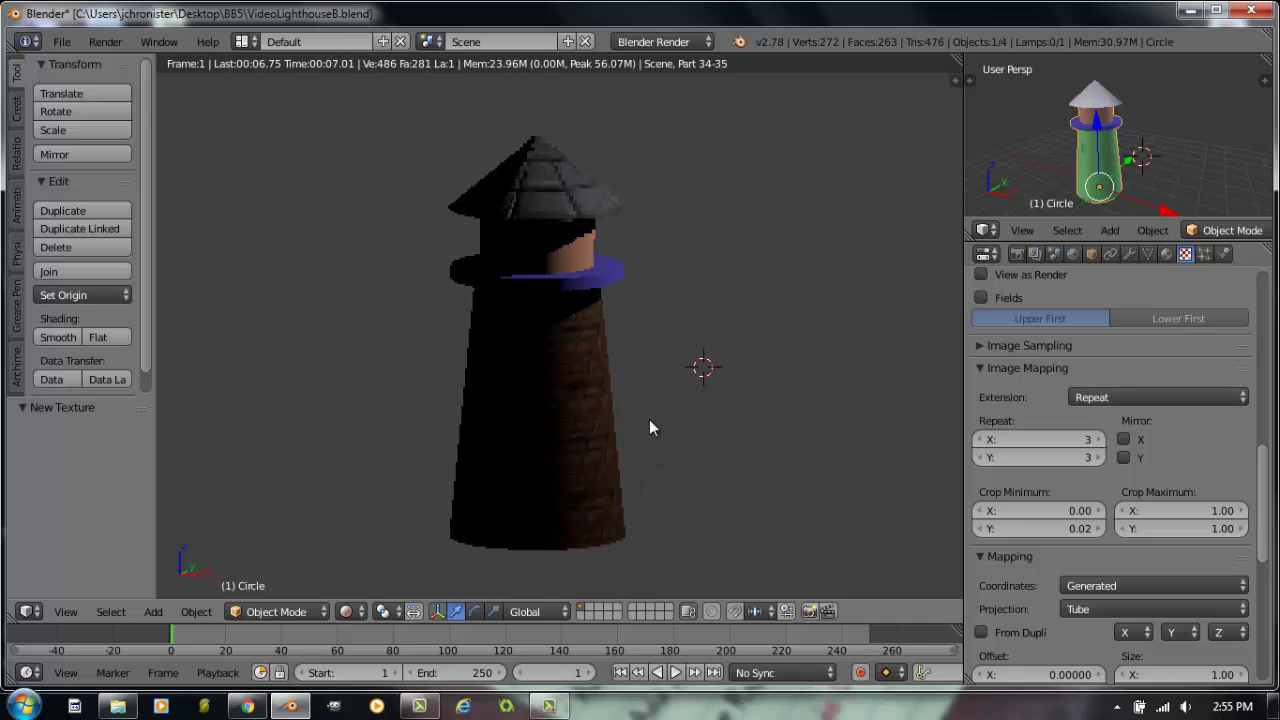
pyautogui.moveTo(686, 401); pyautogui.dragTo(625, 411, button='middle')
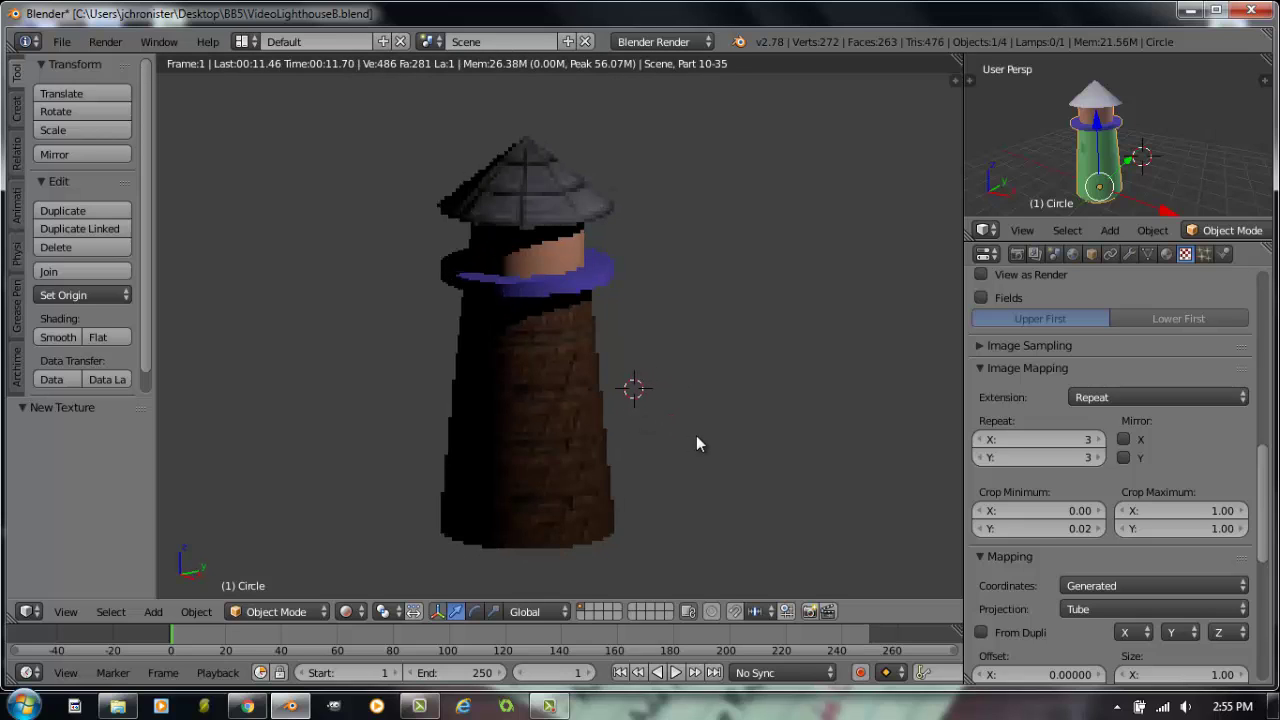
pyautogui.scroll(2, 646, 421)
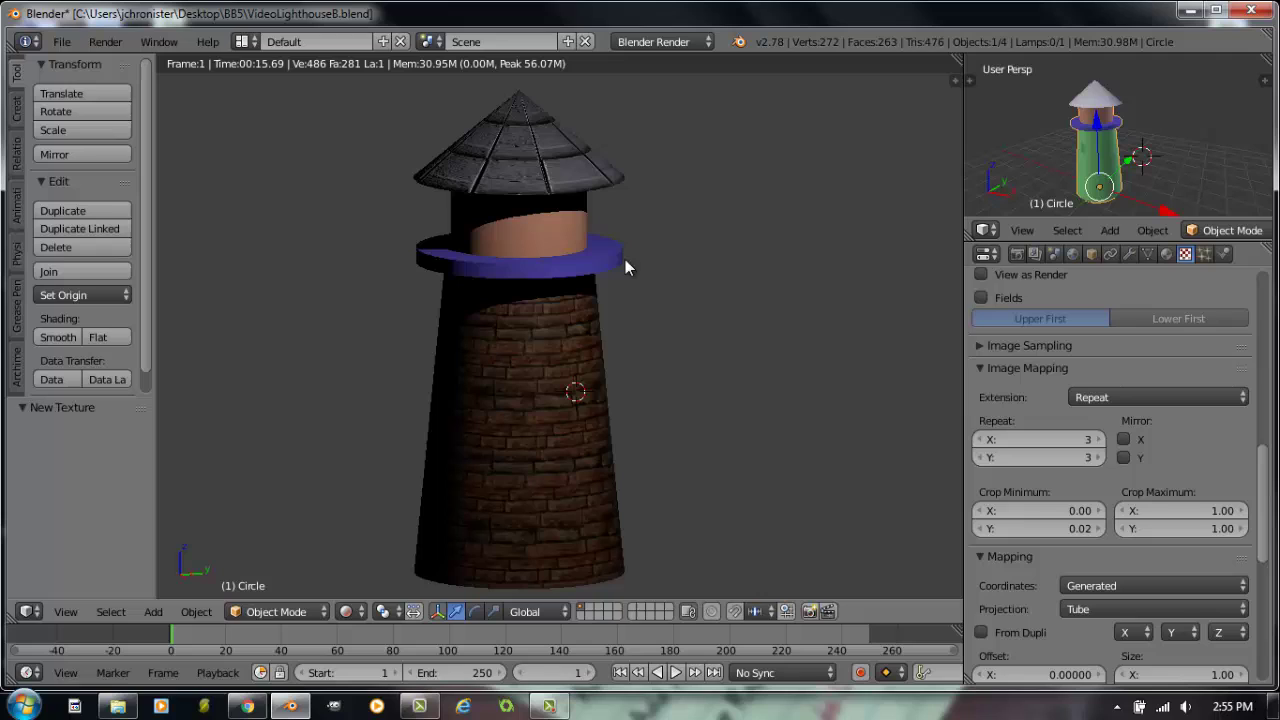
# - Change the walk material's diffuse colour from blue to a pale bluish gray
pyautogui.click(1166, 254)
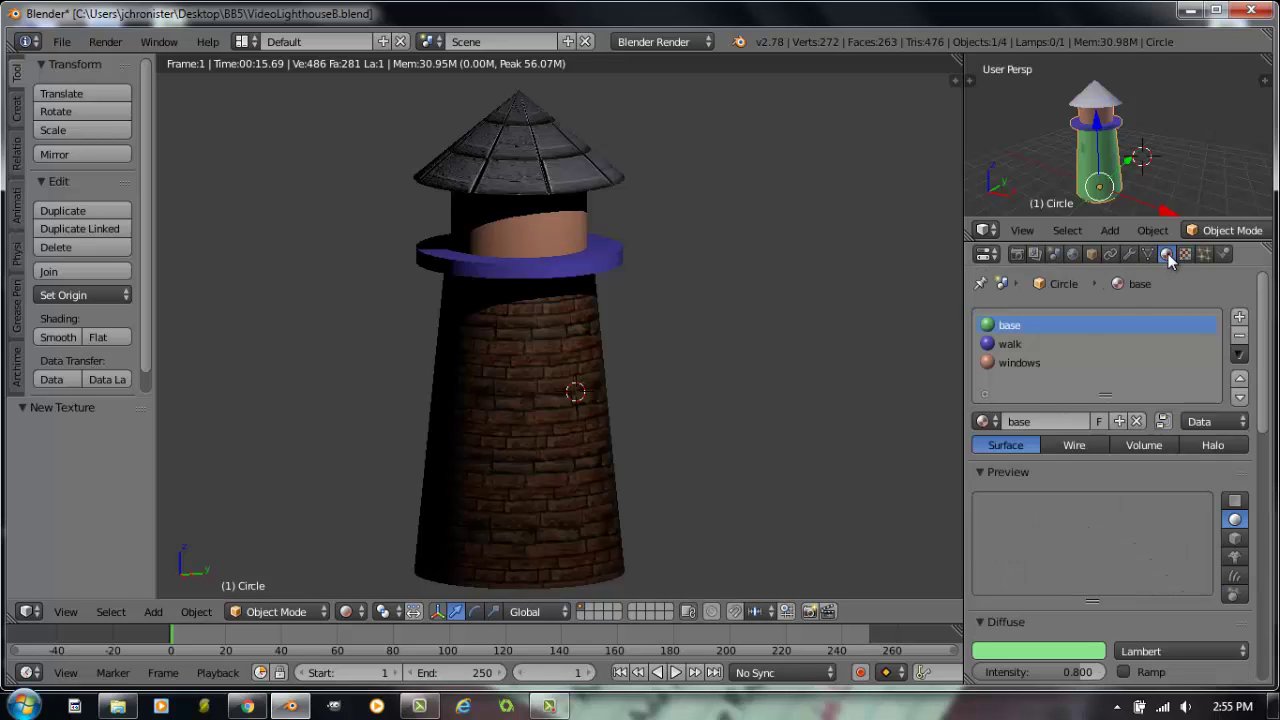
pyautogui.click(1004, 344)
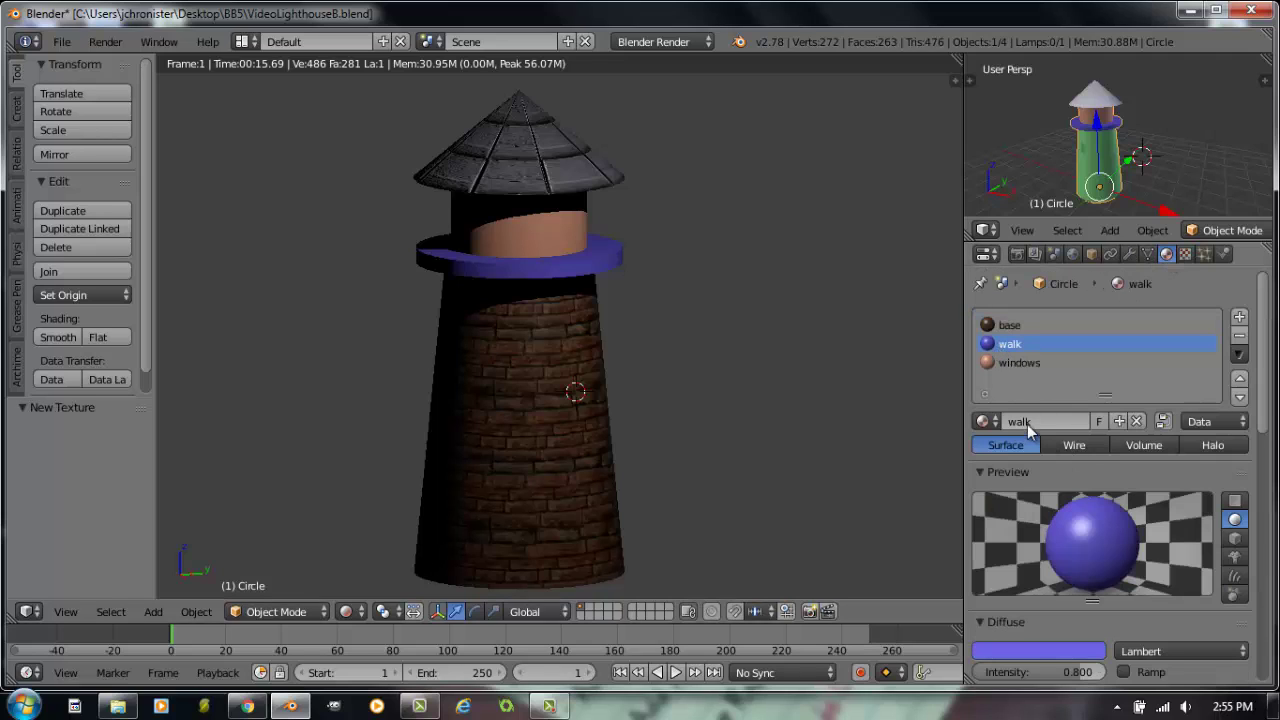
pyautogui.scroll(-5, 1013, 535)
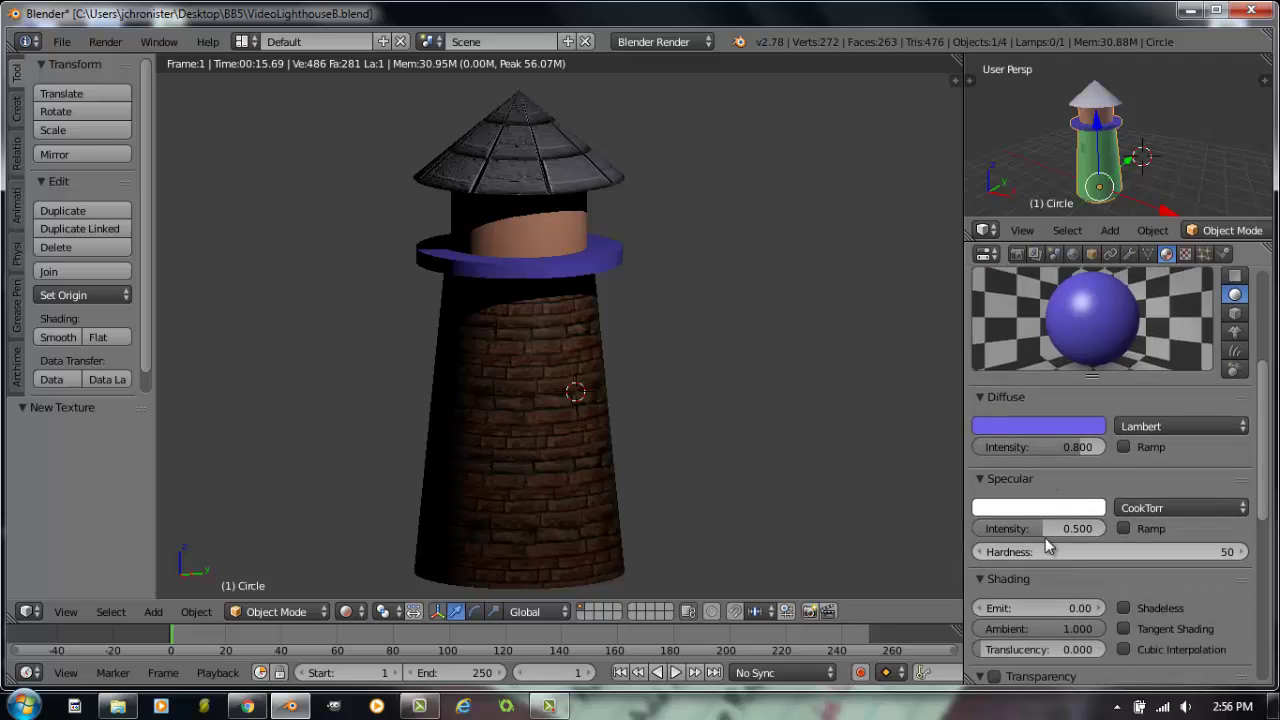
pyautogui.click(1062, 427)
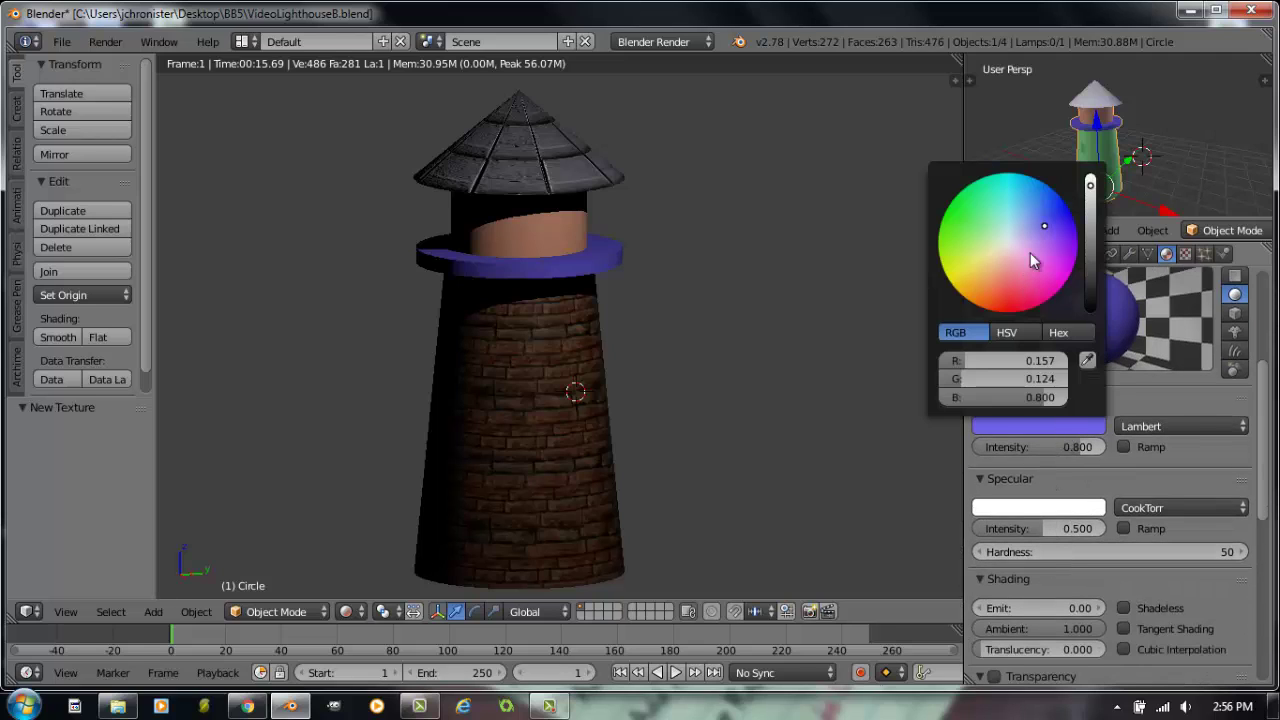
pyautogui.moveTo(1021, 236)
pyautogui.mouseDown()
pyautogui.moveTo(1000, 248)
pyautogui.moveTo(1013, 237)
pyautogui.mouseUp()
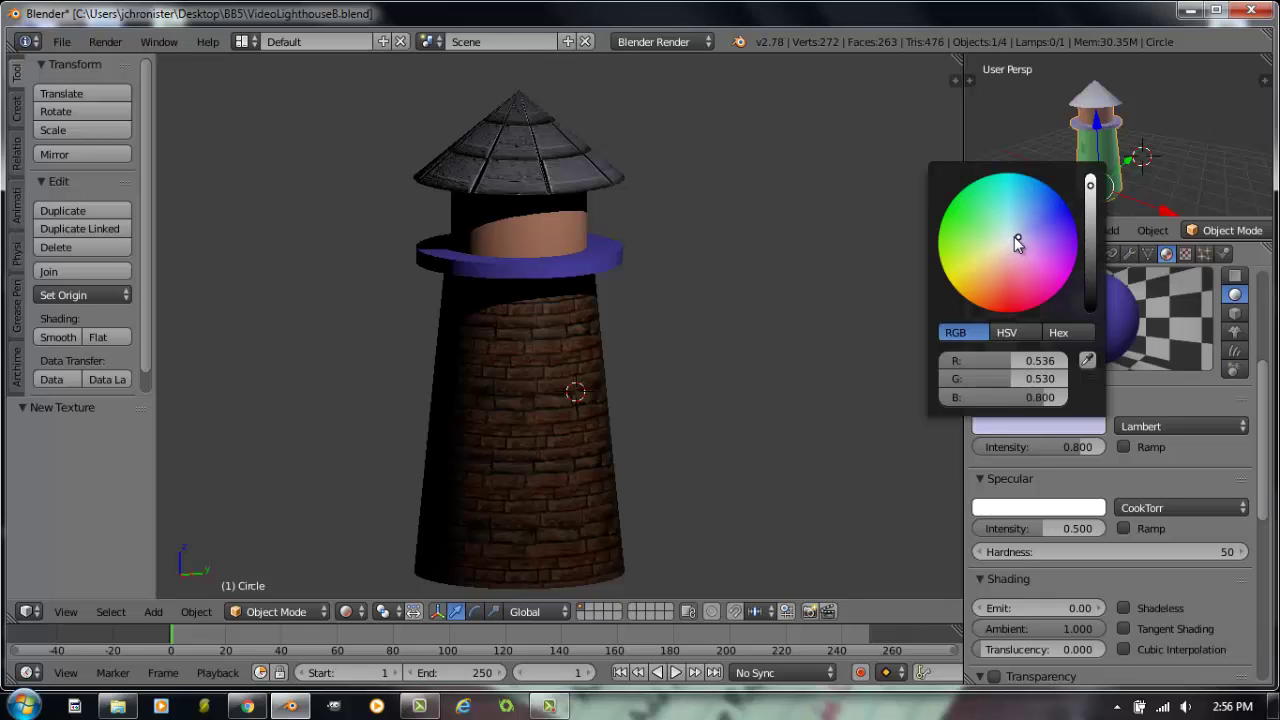
pyautogui.moveTo(1090, 222); pyautogui.dragTo(1089, 228)
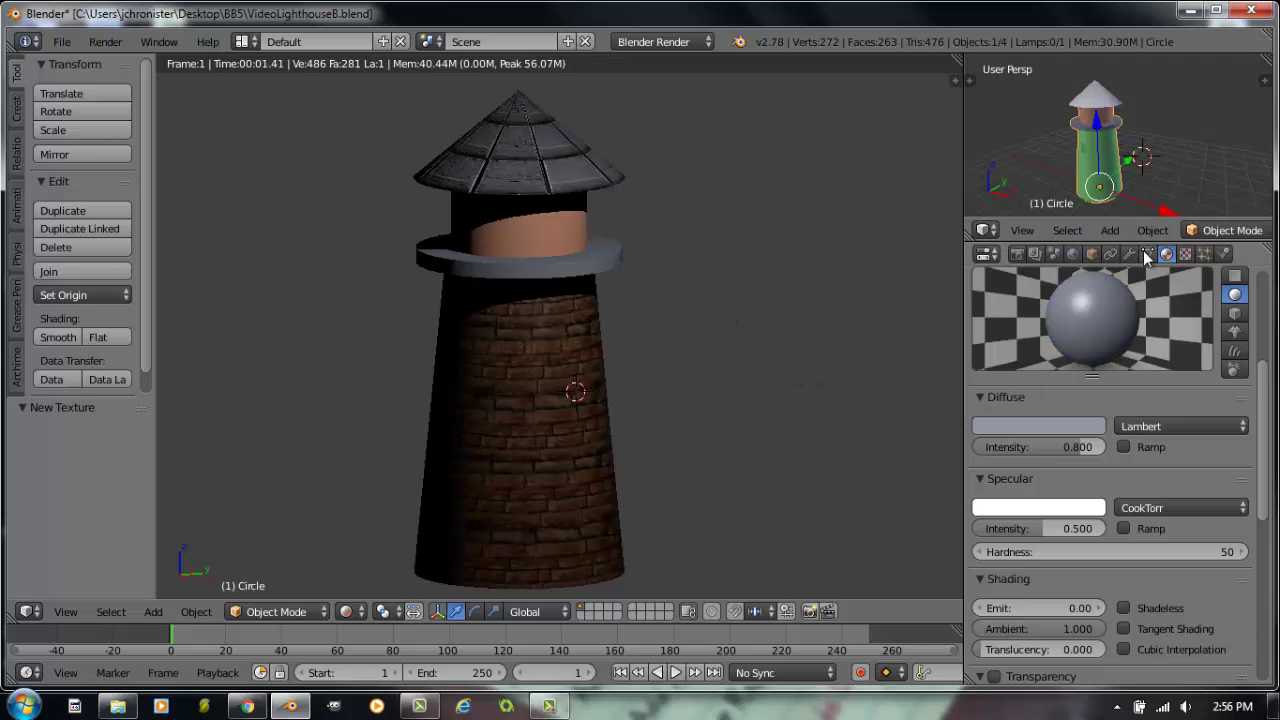
# - Set the windows material's diffuse colour to bright red (R 0.800, G 0.018, B 0.013)
pyautogui.scroll(5, 1131, 329)
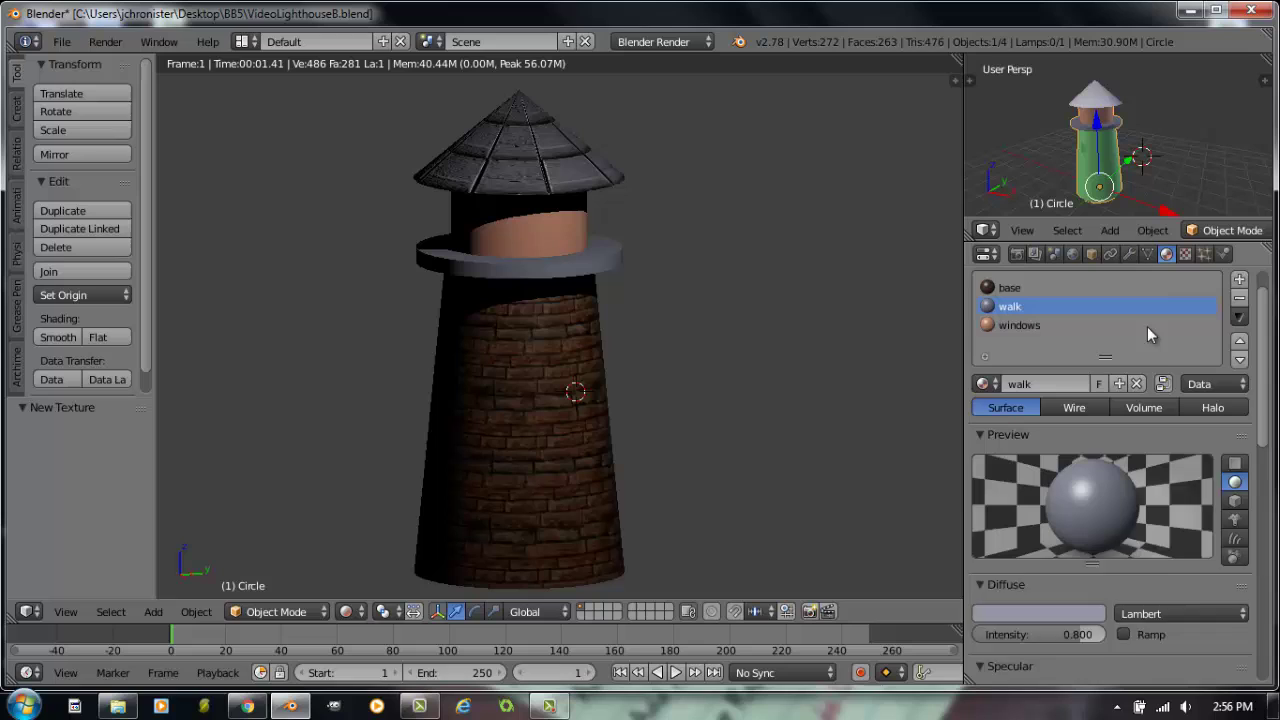
pyautogui.click(1020, 363)
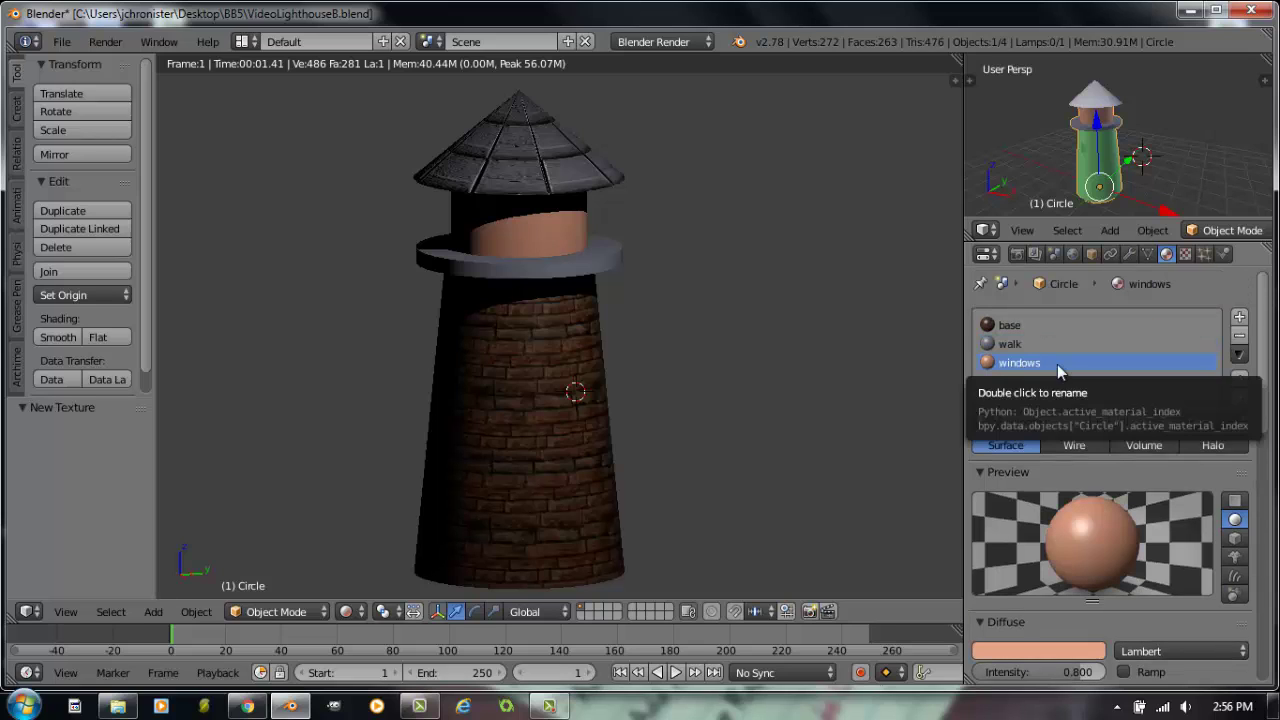
pyautogui.scroll(-2, 1073, 351)
pyautogui.scroll(-1, 1079, 441)
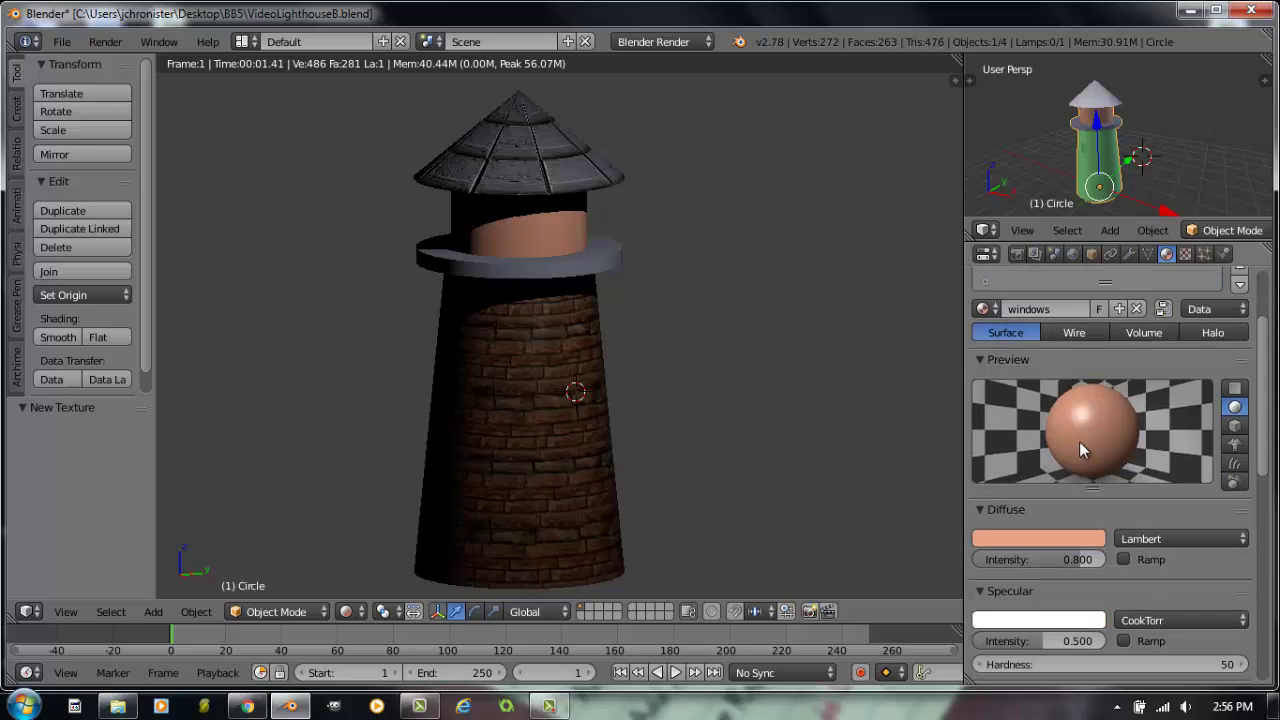
pyautogui.click(1053, 538)
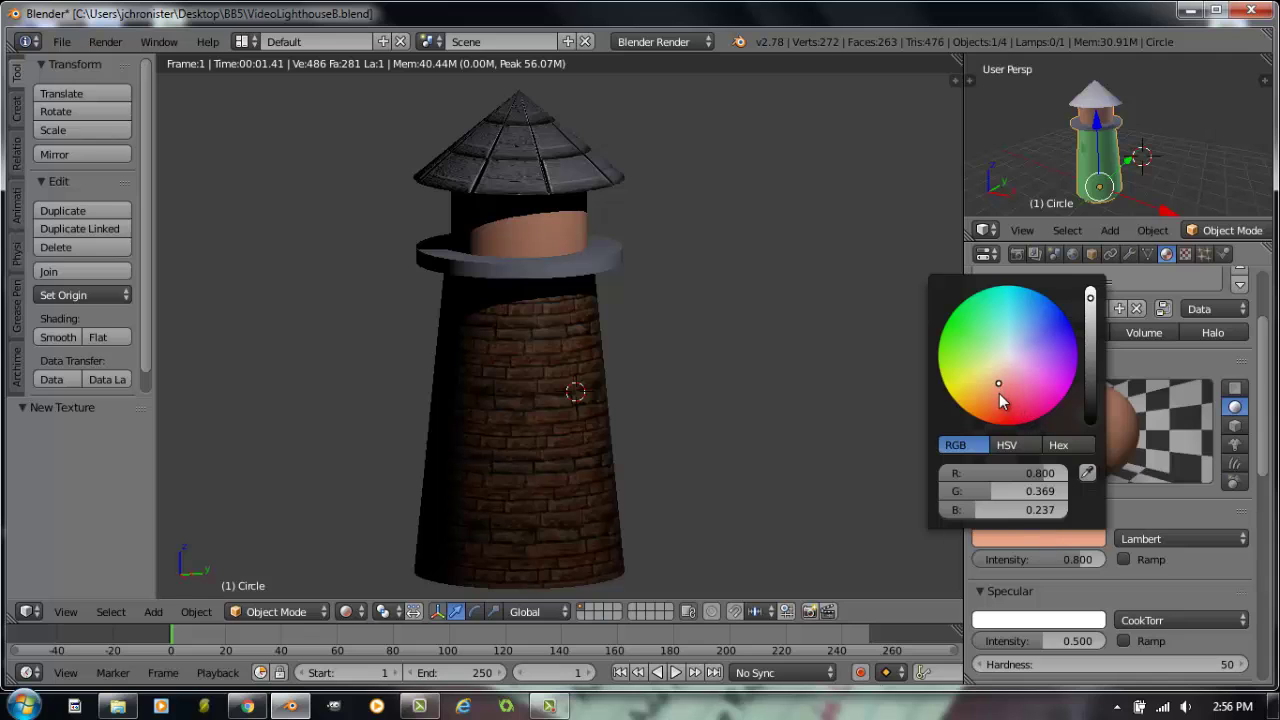
pyautogui.moveTo(999, 393); pyautogui.dragTo(1006, 416)
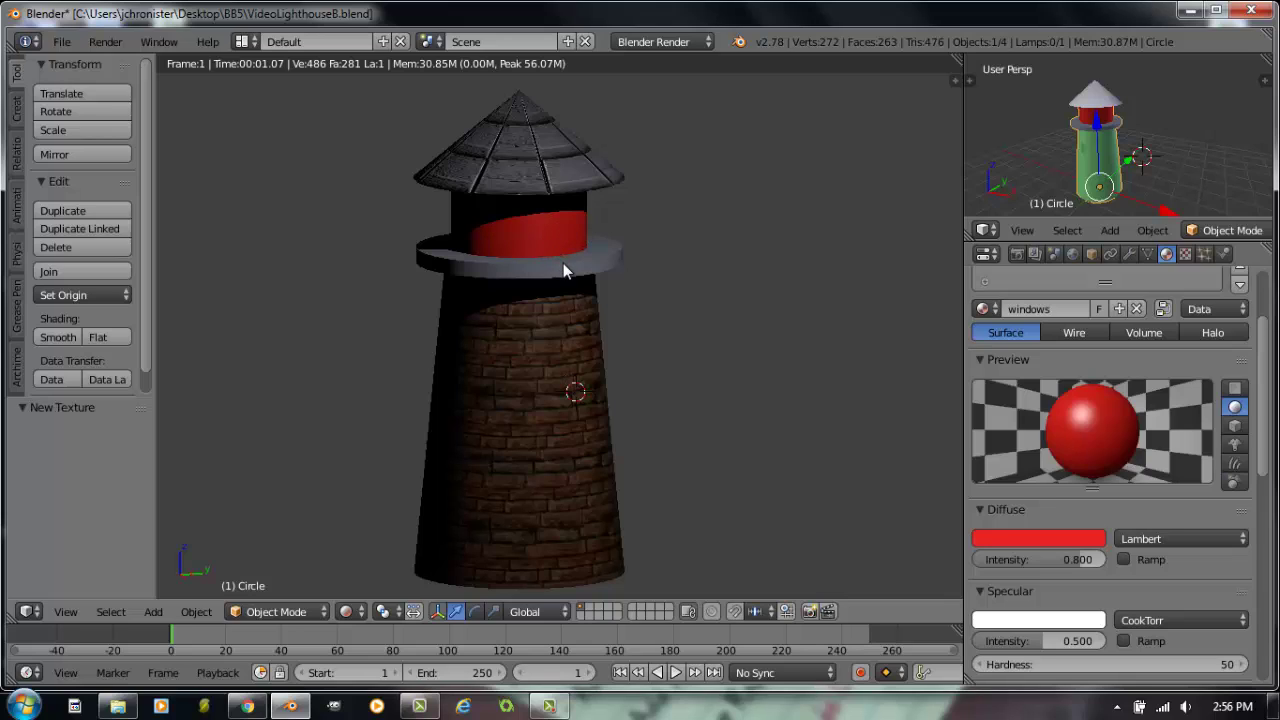
# - Show the lighthouse as wireframe in Front Ortho view and enter Edit Mode, zoomed on the tower top
pyautogui.click(349, 611)
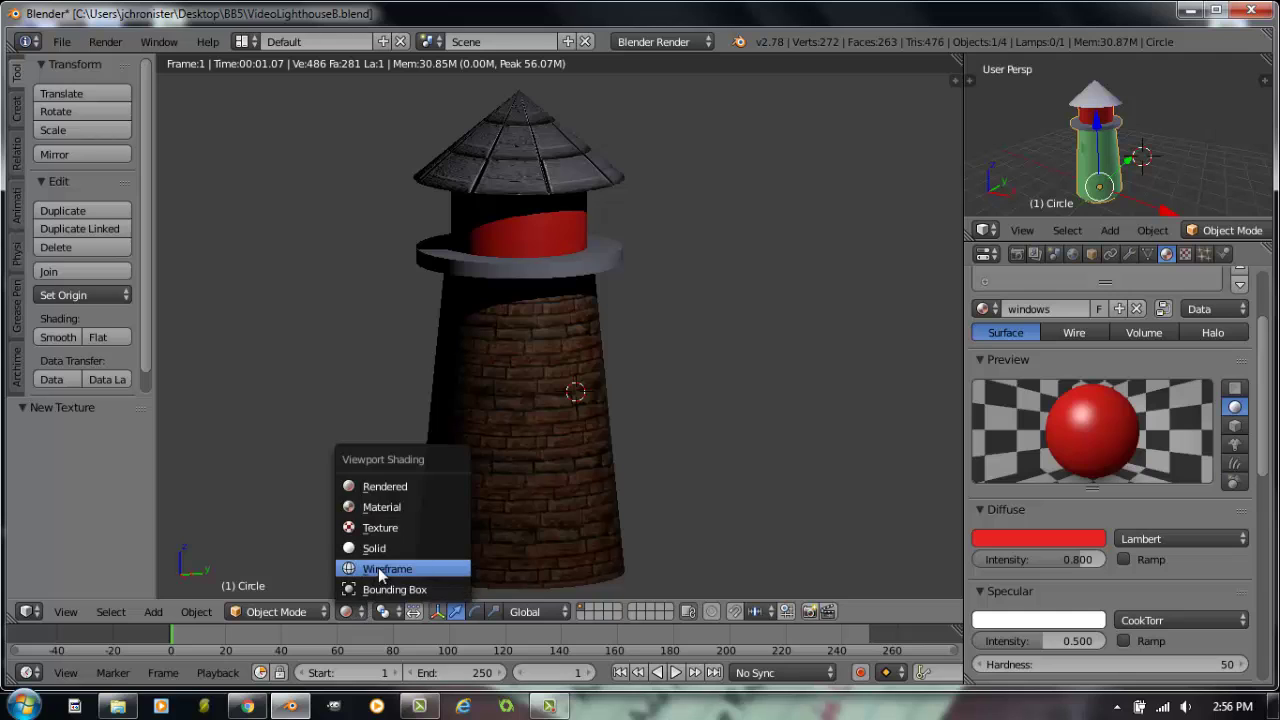
pyautogui.click(379, 567)
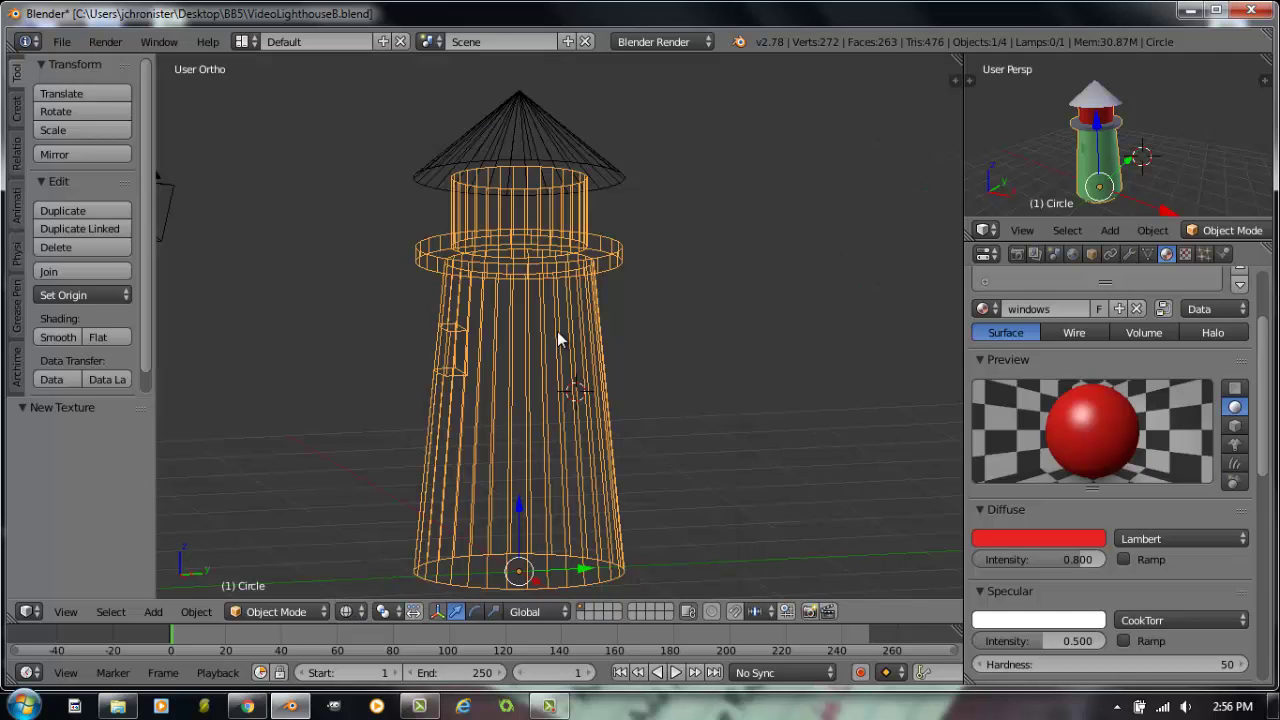
pyautogui.press('KP_1')
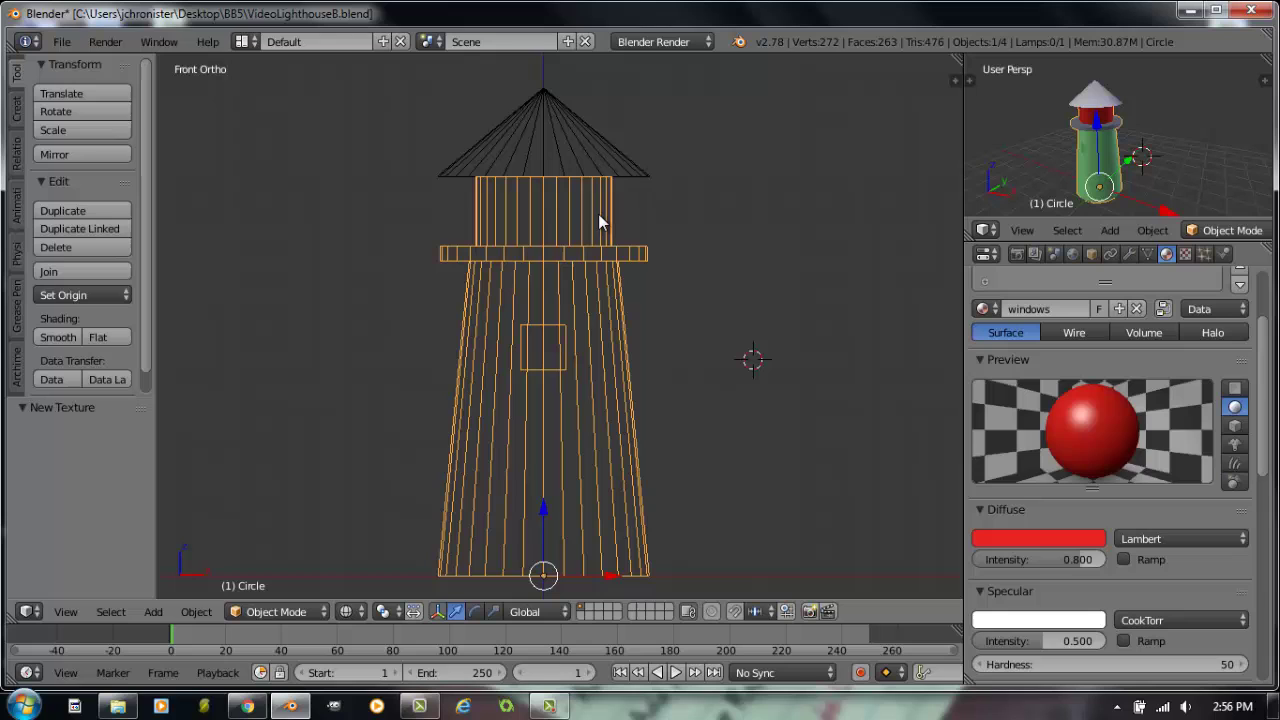
pyautogui.click(296, 609)
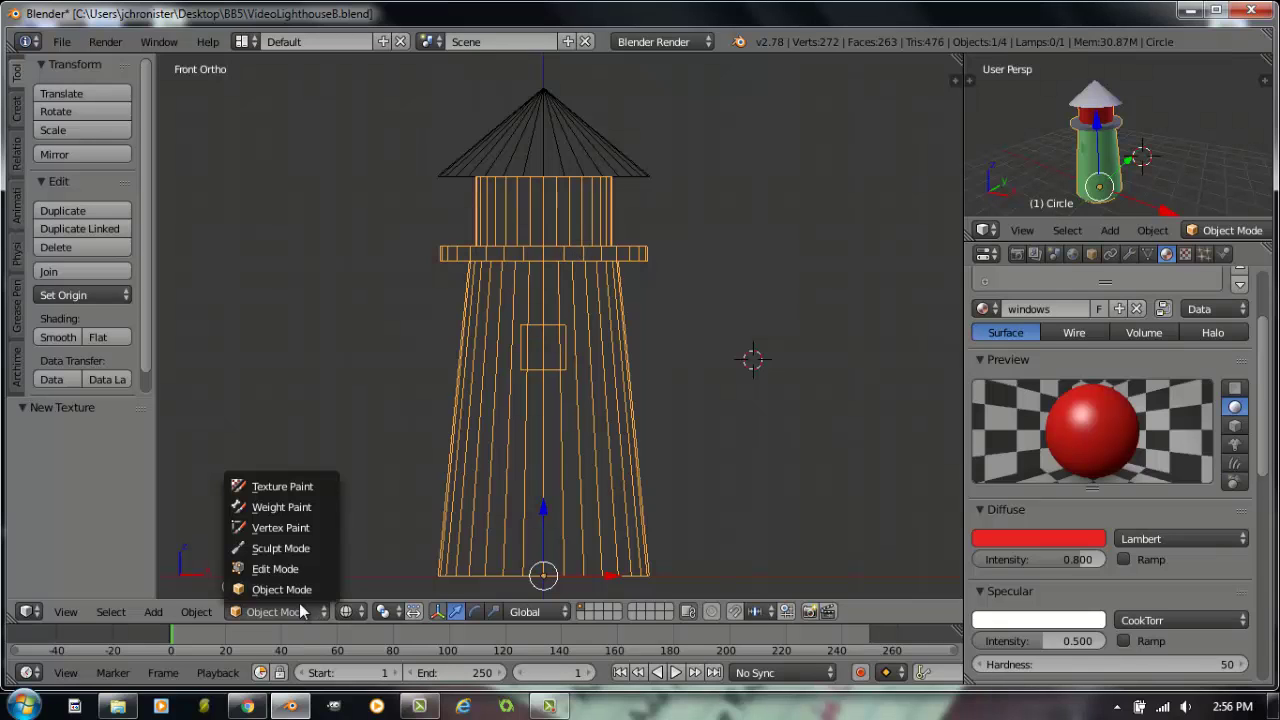
pyautogui.click(288, 569)
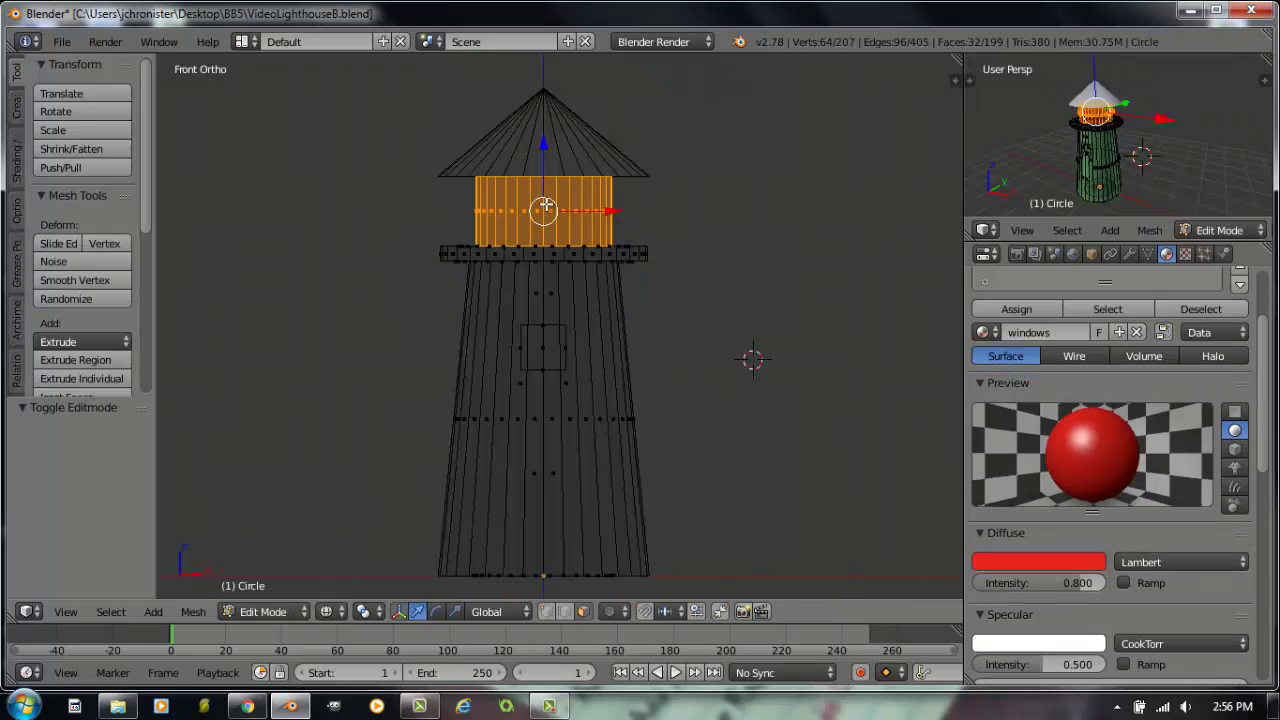
pyautogui.scroll(2, 615, 313)
pyautogui.keyDown('shift'); pyautogui.scroll(3, 531, 296); pyautogui.keyUp('shift')
pyautogui.keyDown('shift'); pyautogui.moveTo(531, 296); pyautogui.dragTo(553, 328, button='middle'); pyautogui.keyUp('shift')
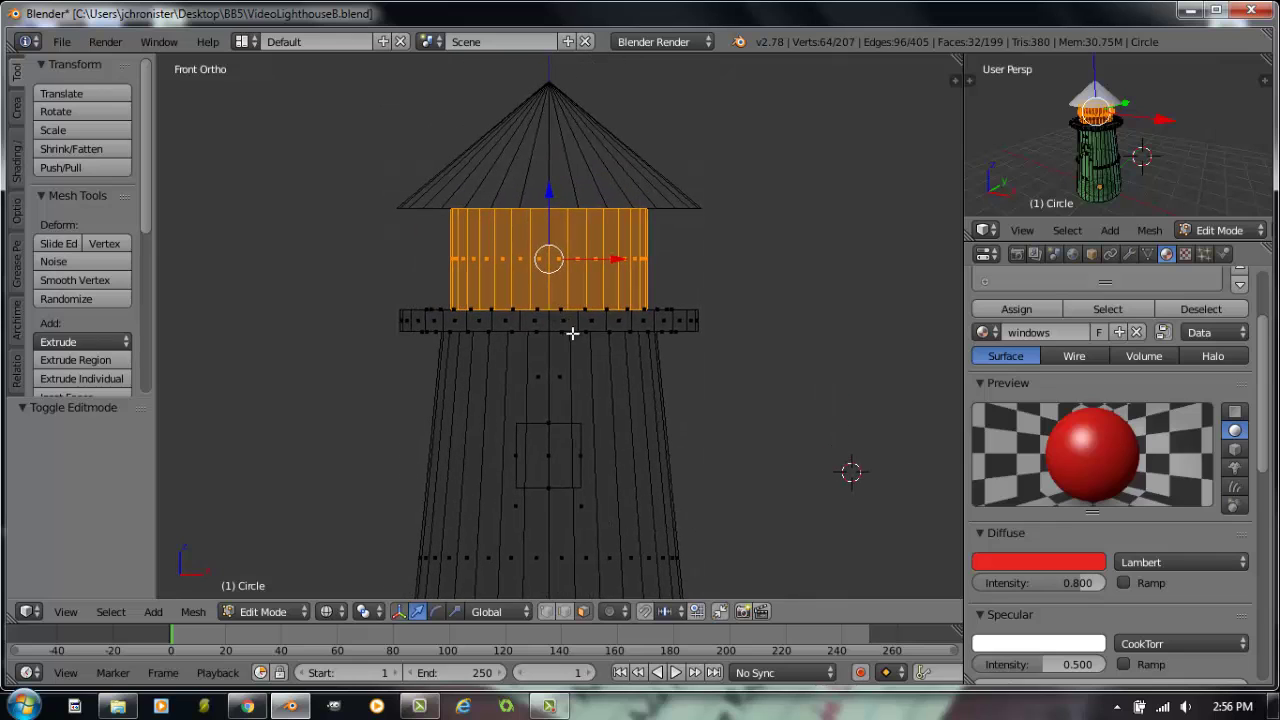
pyautogui.click(340, 611)
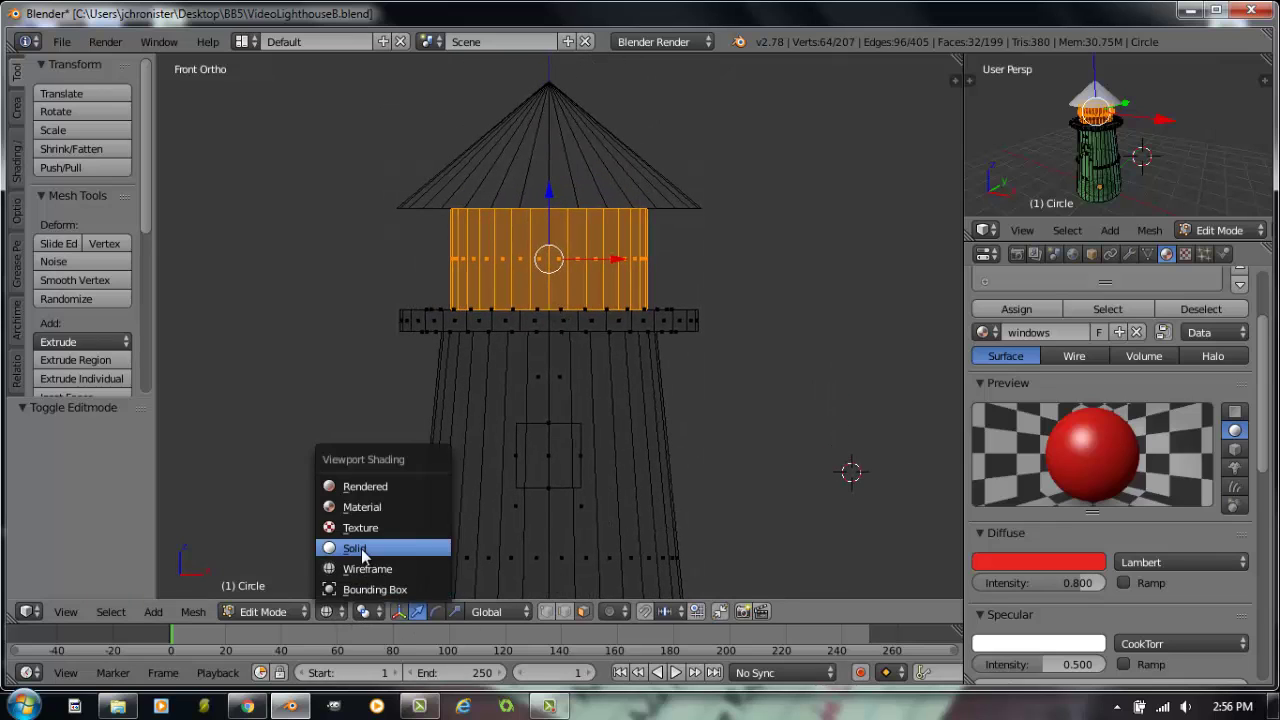
# - Switch to Solid shading and select alternate face columns on the near side of the lantern room
pyautogui.click(356, 548)
pyautogui.rightClick(534, 260)
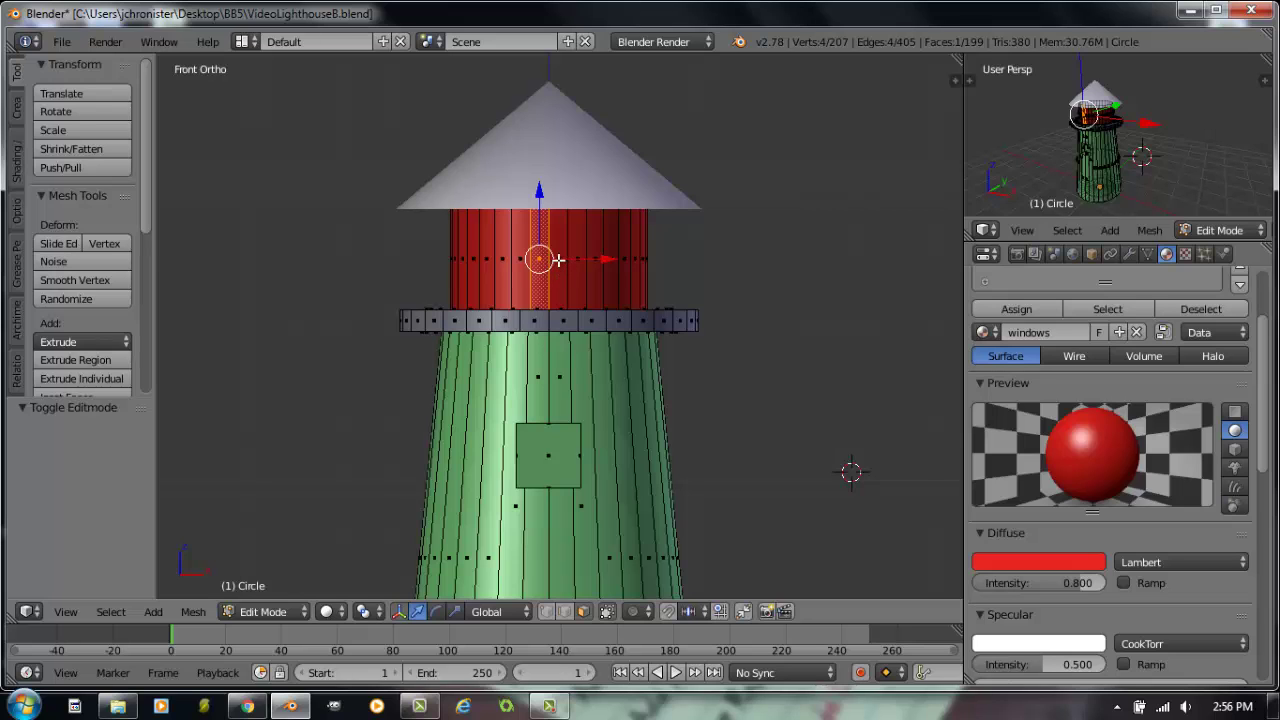
pyautogui.keyDown('shift'); pyautogui.rightClick(563, 261); pyautogui.keyUp('shift')
pyautogui.keyDown('shift'); pyautogui.rightClick(577, 258); pyautogui.keyUp('shift')
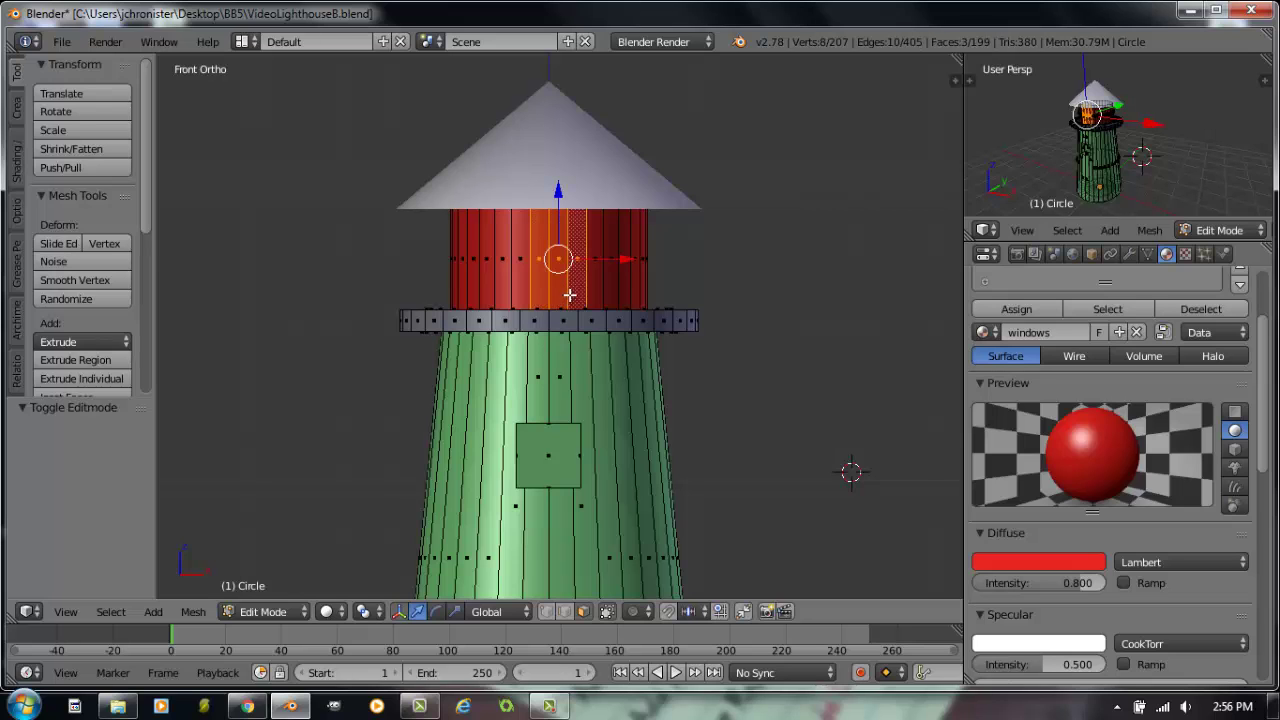
pyautogui.moveTo(632, 297); pyautogui.dragTo(572, 304, button='middle')
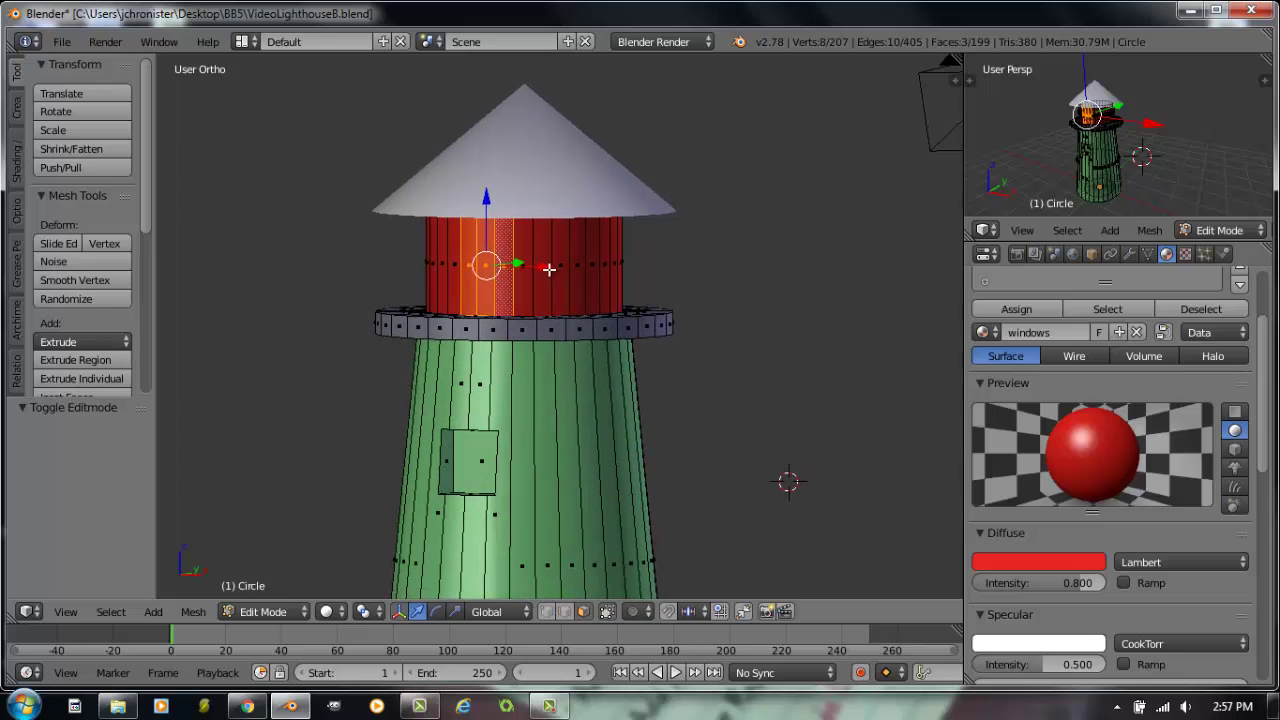
pyautogui.keyDown('shift'); pyautogui.rightClick(543, 272); pyautogui.keyUp('shift')
pyautogui.keyDown('shift'); pyautogui.rightClick(567, 268); pyautogui.keyUp('shift')
pyautogui.keyDown('shift'); pyautogui.rightClick(582, 266); pyautogui.keyUp('shift')
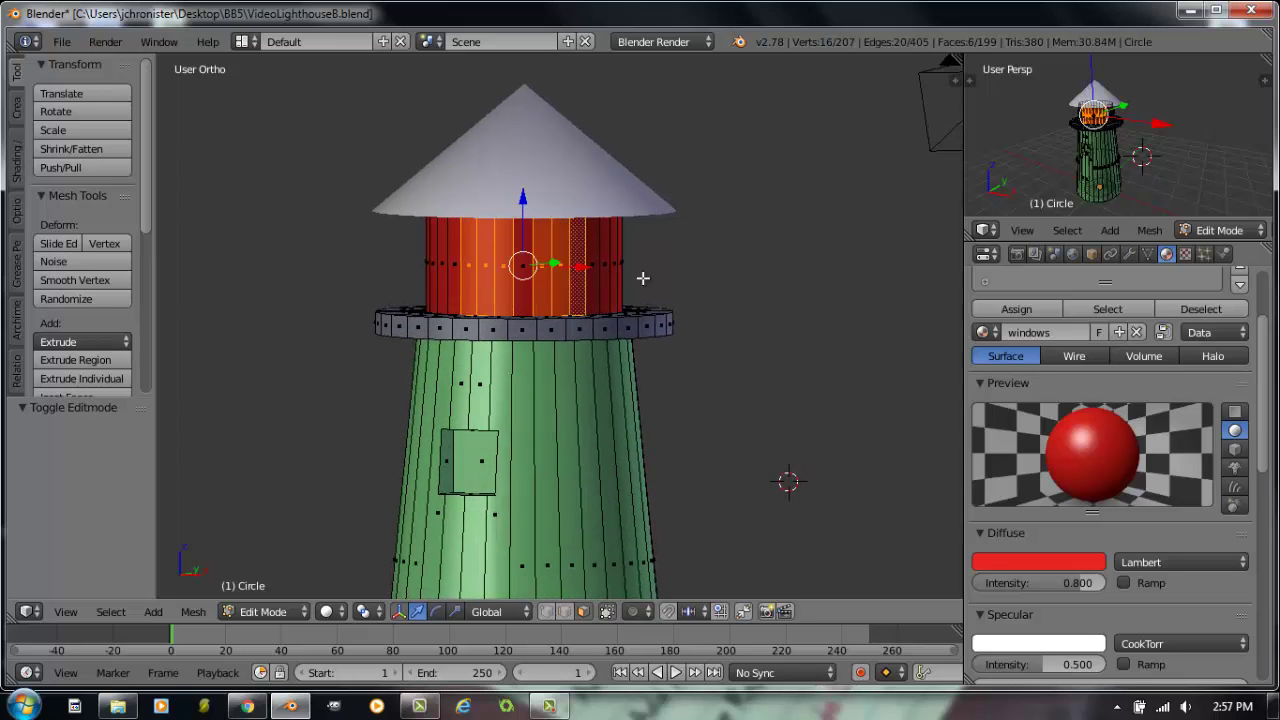
pyautogui.moveTo(643, 277); pyautogui.dragTo(604, 279, button='middle')
pyautogui.keyDown('shift'); pyautogui.rightClick(553, 270); pyautogui.keyUp('shift')
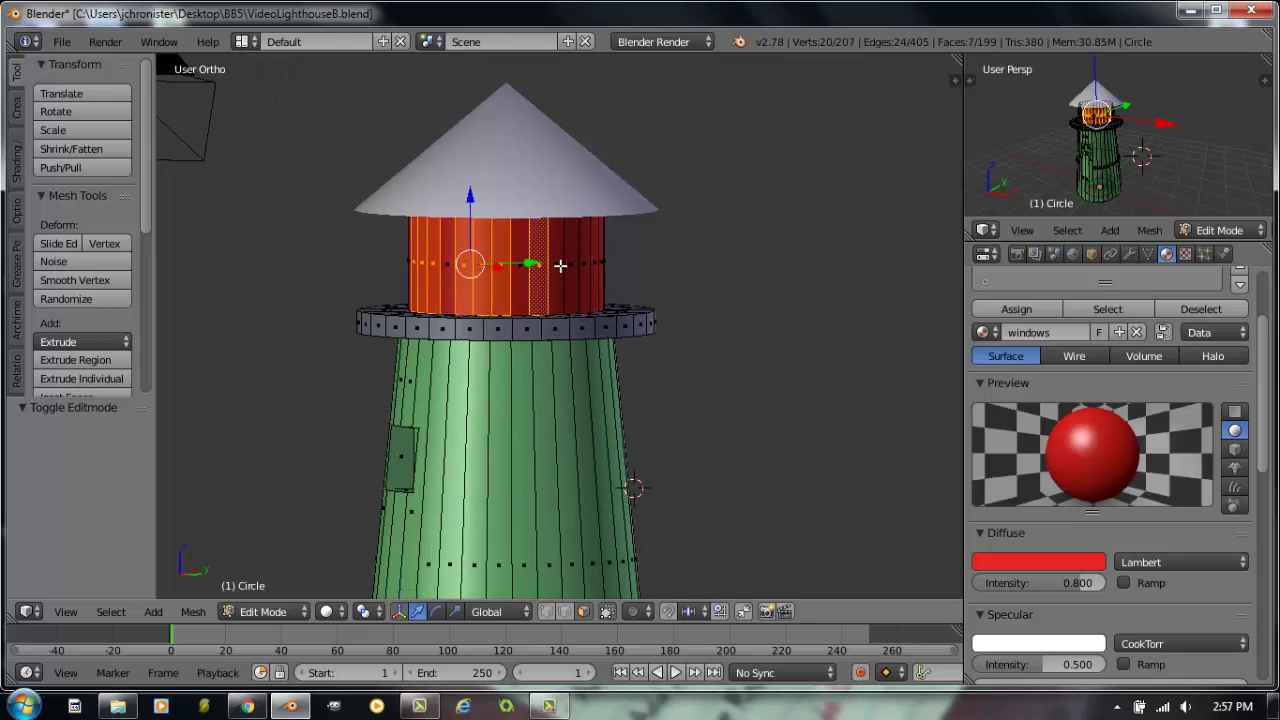
pyautogui.keyDown('shift'); pyautogui.rightClick(562, 264); pyautogui.keyUp('shift')
pyautogui.keyDown('shift'); pyautogui.rightClick(567, 262); pyautogui.keyUp('shift')
pyautogui.moveTo(720, 282); pyautogui.dragTo(566, 277, button='middle')
pyautogui.keyDown('shift'); pyautogui.rightClick(551, 277); pyautogui.keyUp('shift')
pyautogui.keyDown('shift'); pyautogui.rightClick(562, 276); pyautogui.keyUp('shift')
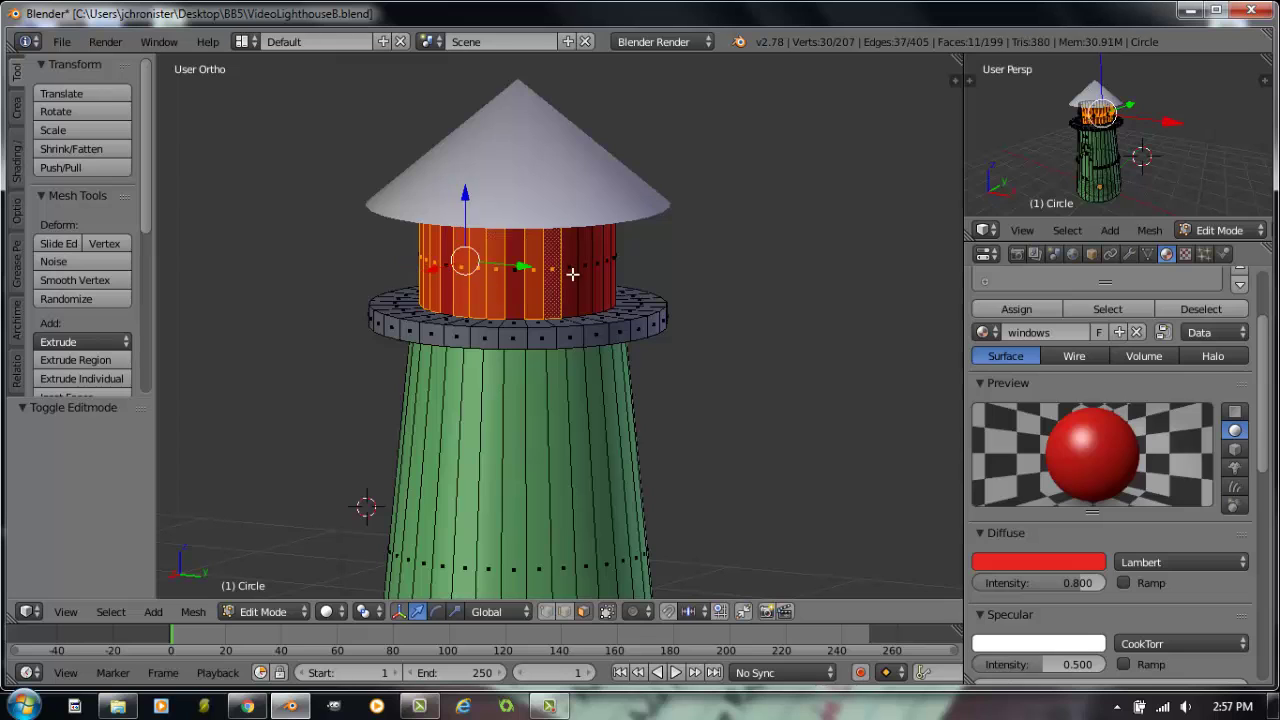
pyautogui.keyDown('shift'); pyautogui.rightClick(577, 274); pyautogui.keyUp('shift')
# - Add the remaining alternate lantern face columns around the far side to the selection
pyautogui.moveTo(760, 288); pyautogui.dragTo(571, 286, button='middle')
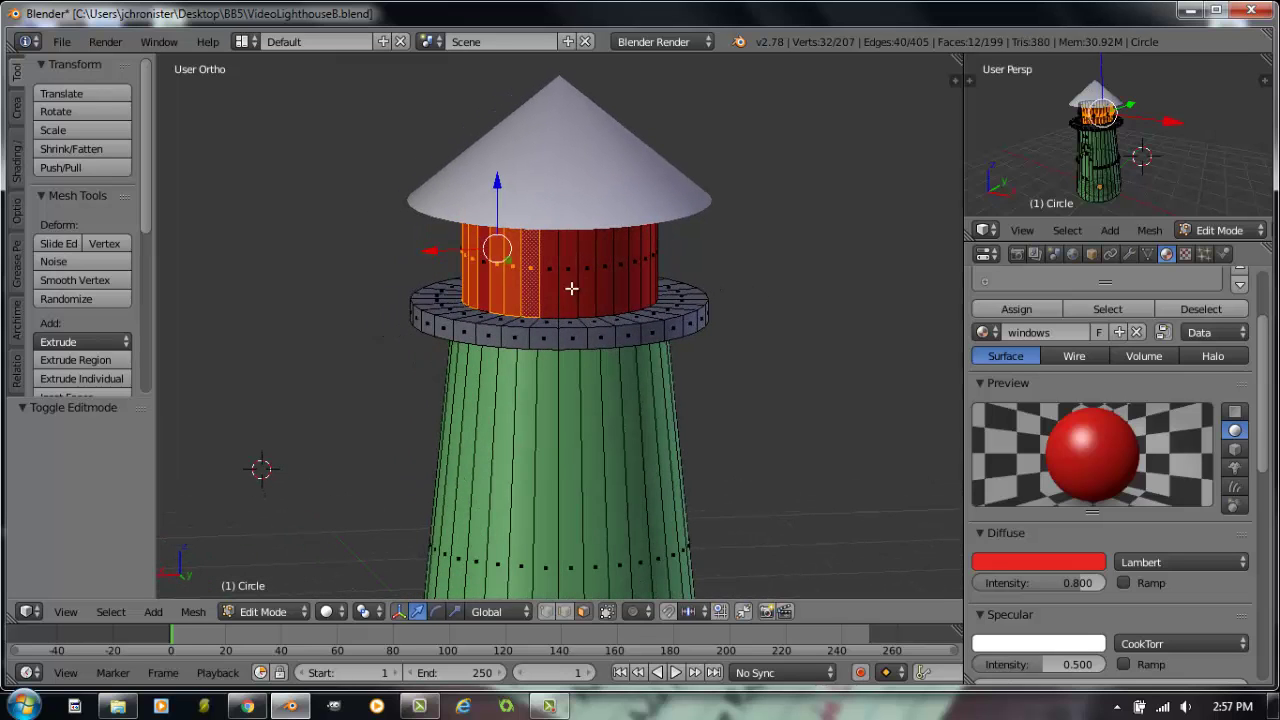
pyautogui.keyDown('shift'); pyautogui.rightClick(581, 277); pyautogui.keyUp('shift')
pyautogui.keyDown('shift'); pyautogui.rightClick(604, 274); pyautogui.keyUp('shift')
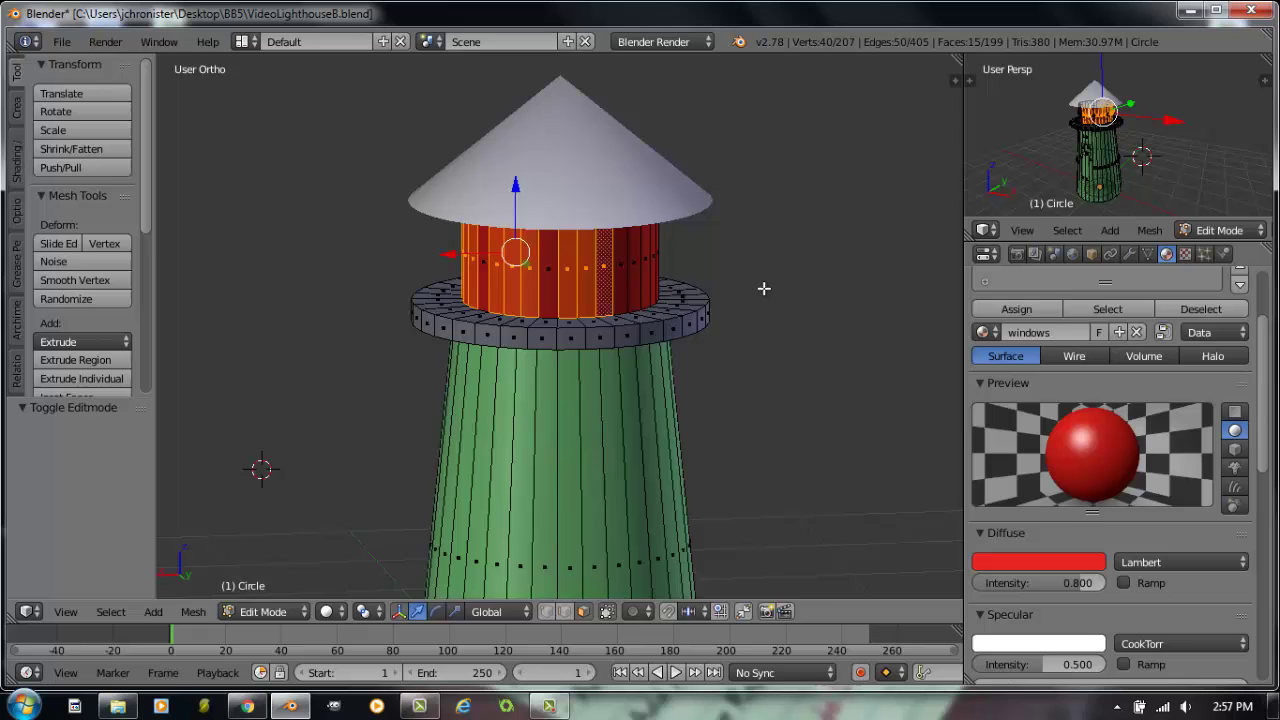
pyautogui.moveTo(766, 286); pyautogui.dragTo(612, 292, button='middle')
pyautogui.keyDown('shift'); pyautogui.rightClick(598, 288); pyautogui.keyUp('shift')
pyautogui.keyDown('shift'); pyautogui.rightClick(612, 286); pyautogui.keyUp('shift')
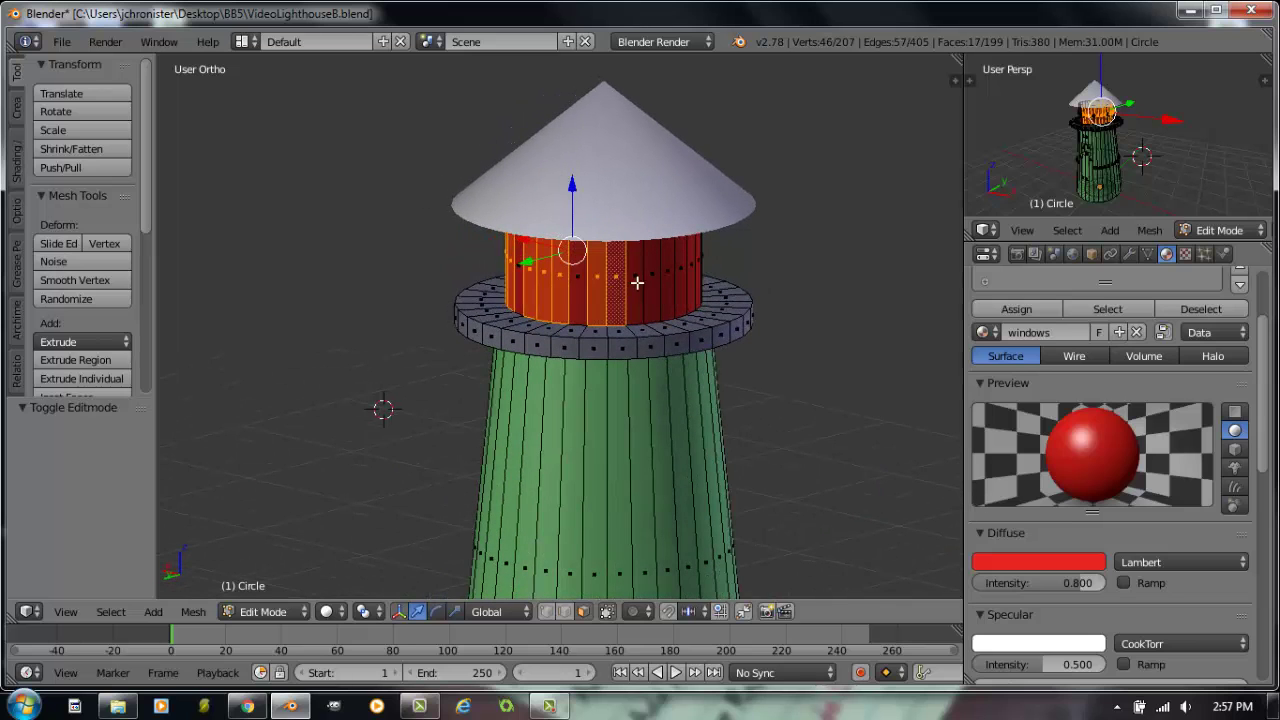
pyautogui.keyDown('shift'); pyautogui.rightClick(634, 284); pyautogui.keyUp('shift')
pyautogui.moveTo(805, 308); pyautogui.dragTo(664, 299, button='middle')
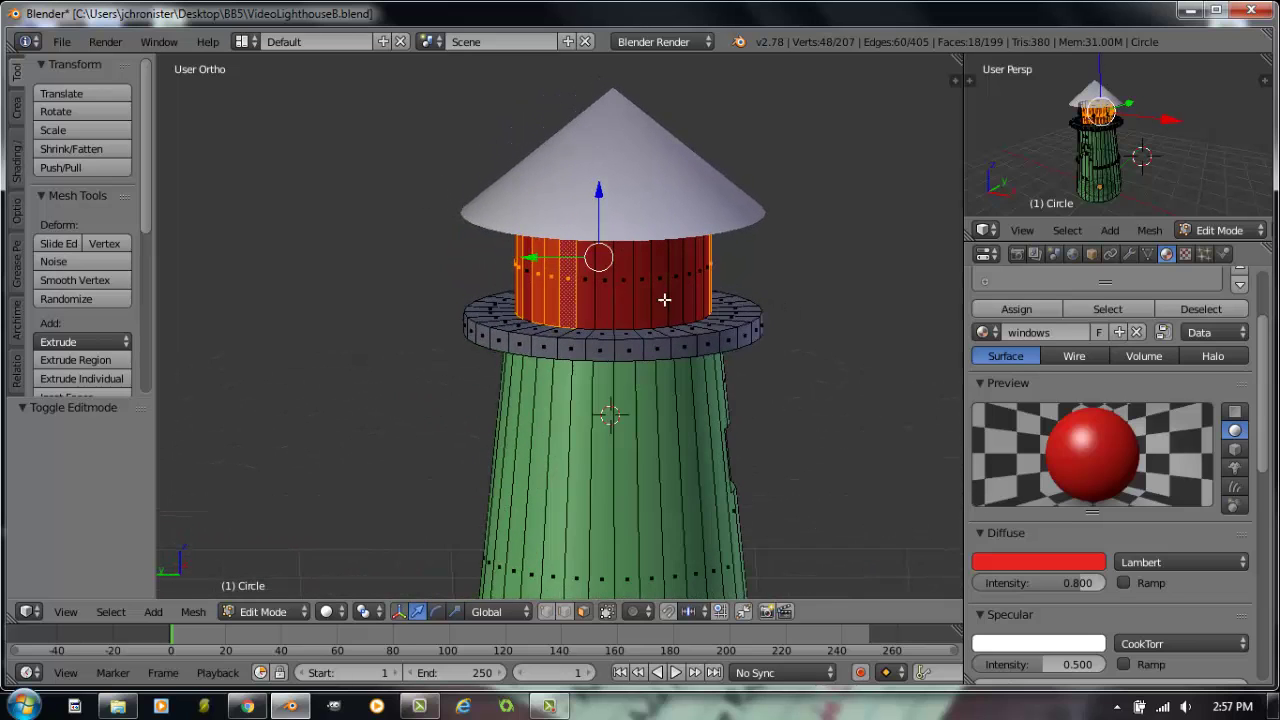
pyautogui.keyDown('shift'); pyautogui.rightClick(650, 285); pyautogui.keyUp('shift')
pyautogui.keyDown('shift'); pyautogui.rightClick(668, 283); pyautogui.keyUp('shift')
pyautogui.keyDown('shift'); pyautogui.rightClick(686, 282); pyautogui.keyUp('shift')
pyautogui.moveTo(768, 311); pyautogui.dragTo(650, 302, button='middle')
pyautogui.keyDown('shift'); pyautogui.rightClick(604, 296); pyautogui.keyUp('shift')
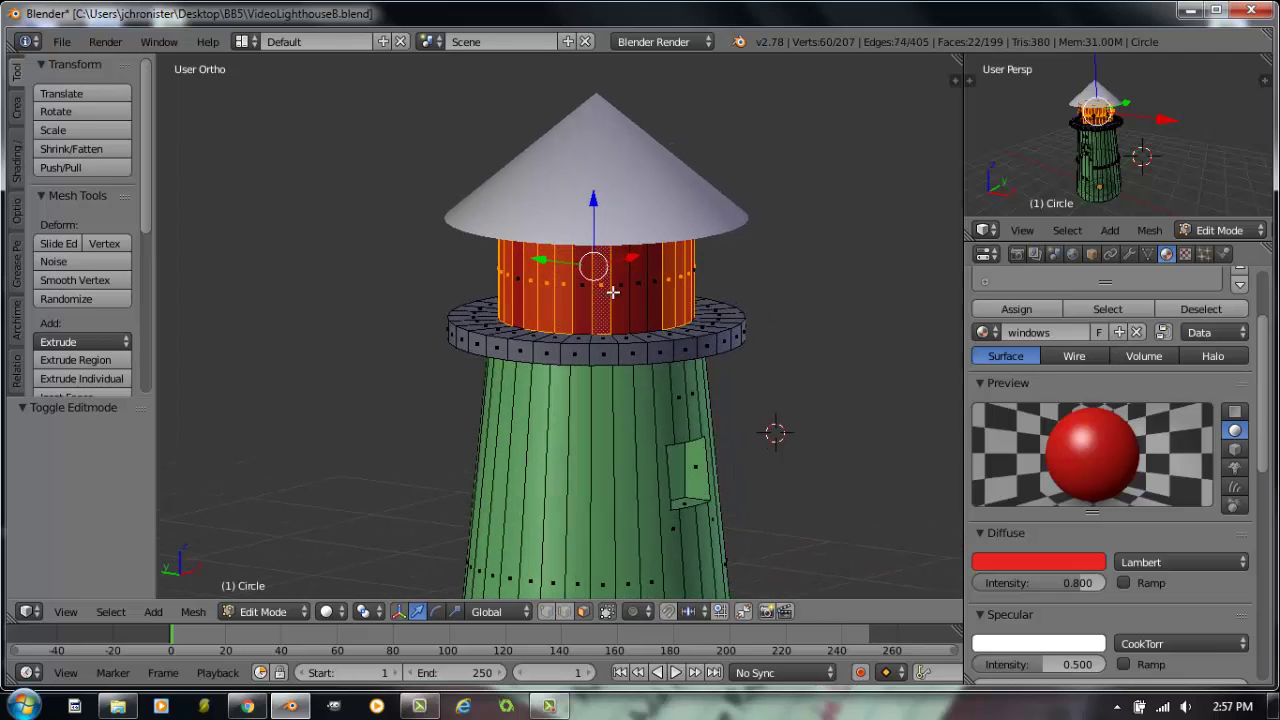
pyautogui.keyDown('shift'); pyautogui.rightClick(640, 289); pyautogui.keyUp('shift')
pyautogui.moveTo(772, 316); pyautogui.dragTo(660, 312, button='middle')
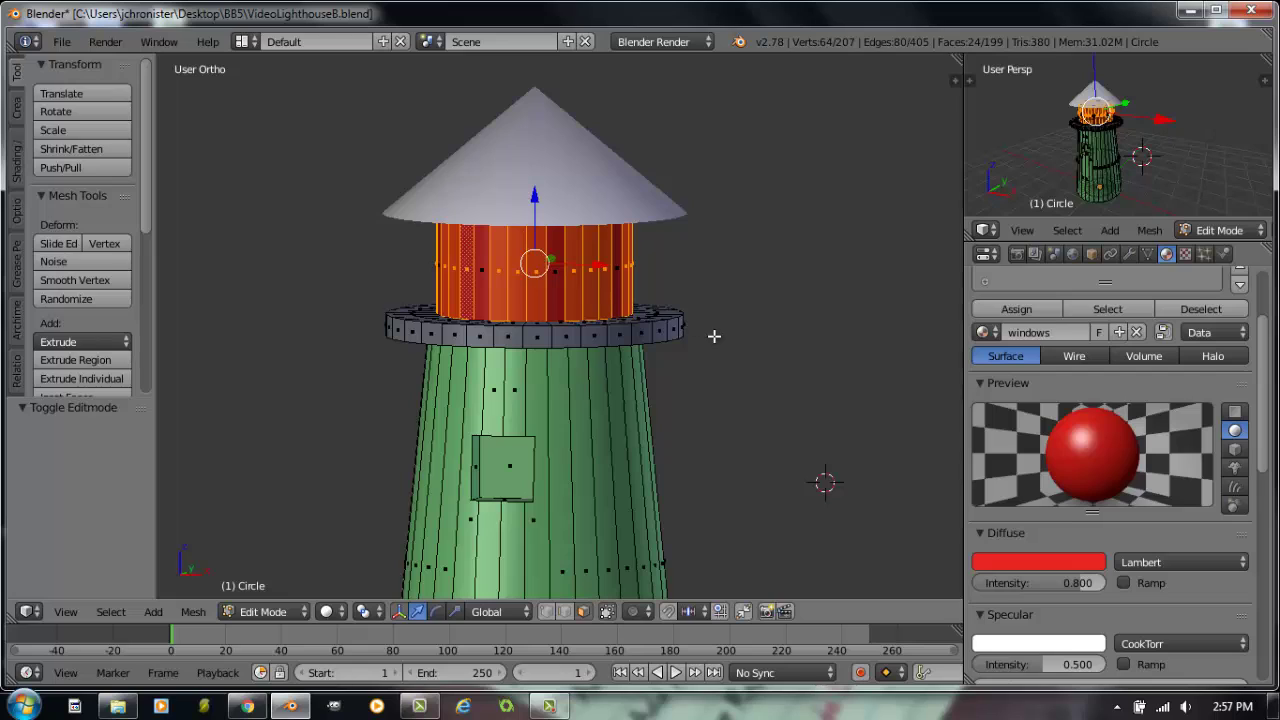
# - Delete the selected faces, leaving red posts around the window openings
pyautogui.press('x')
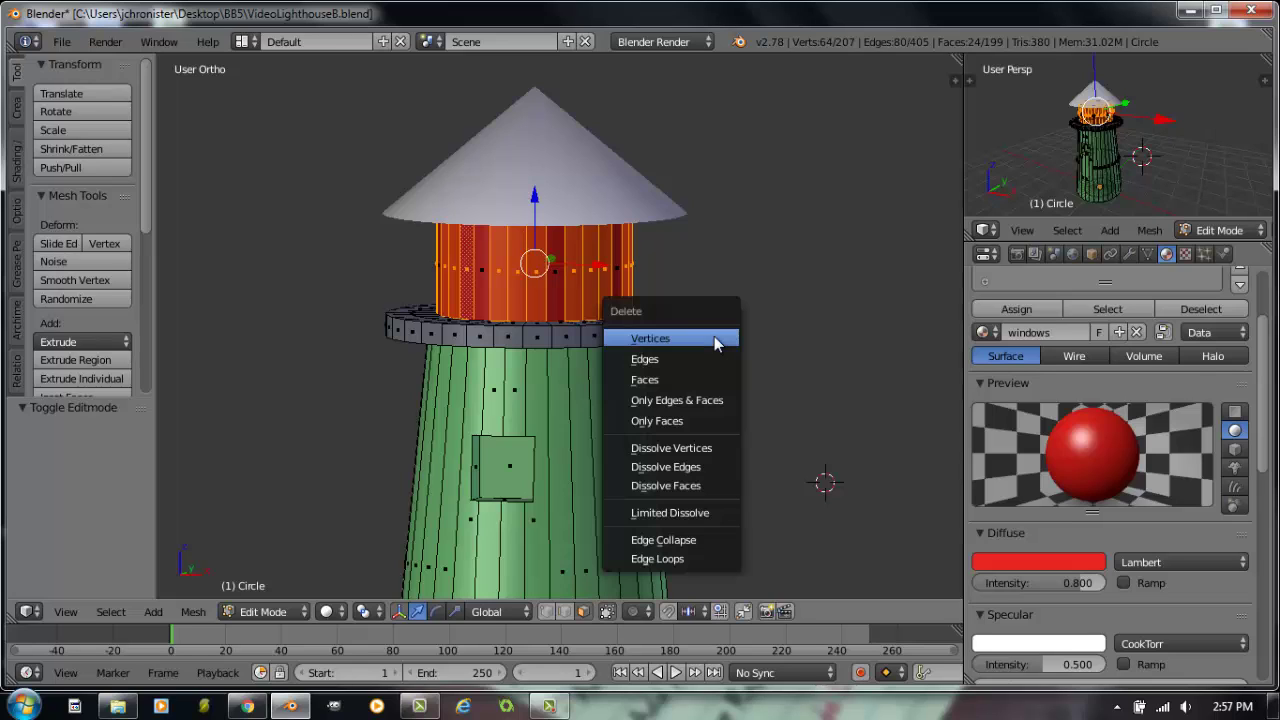
pyautogui.click(652, 382)
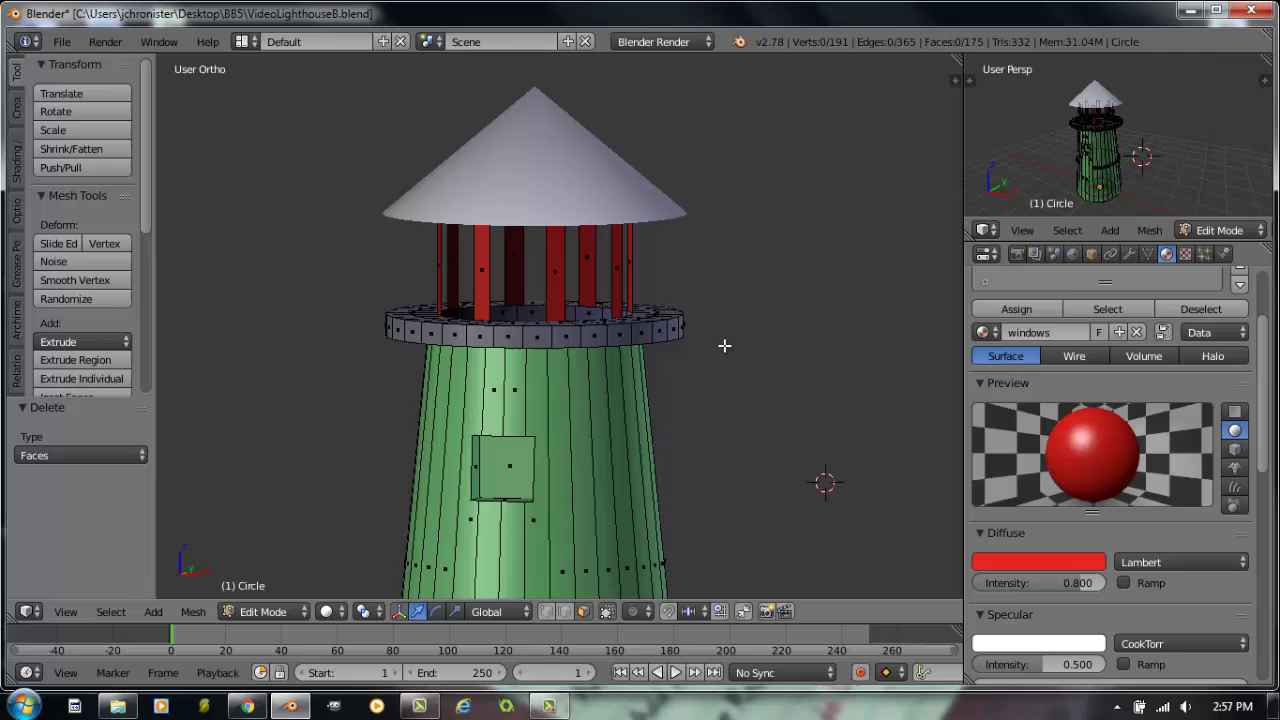
pyautogui.moveTo(738, 375); pyautogui.dragTo(690, 372, button='middle')
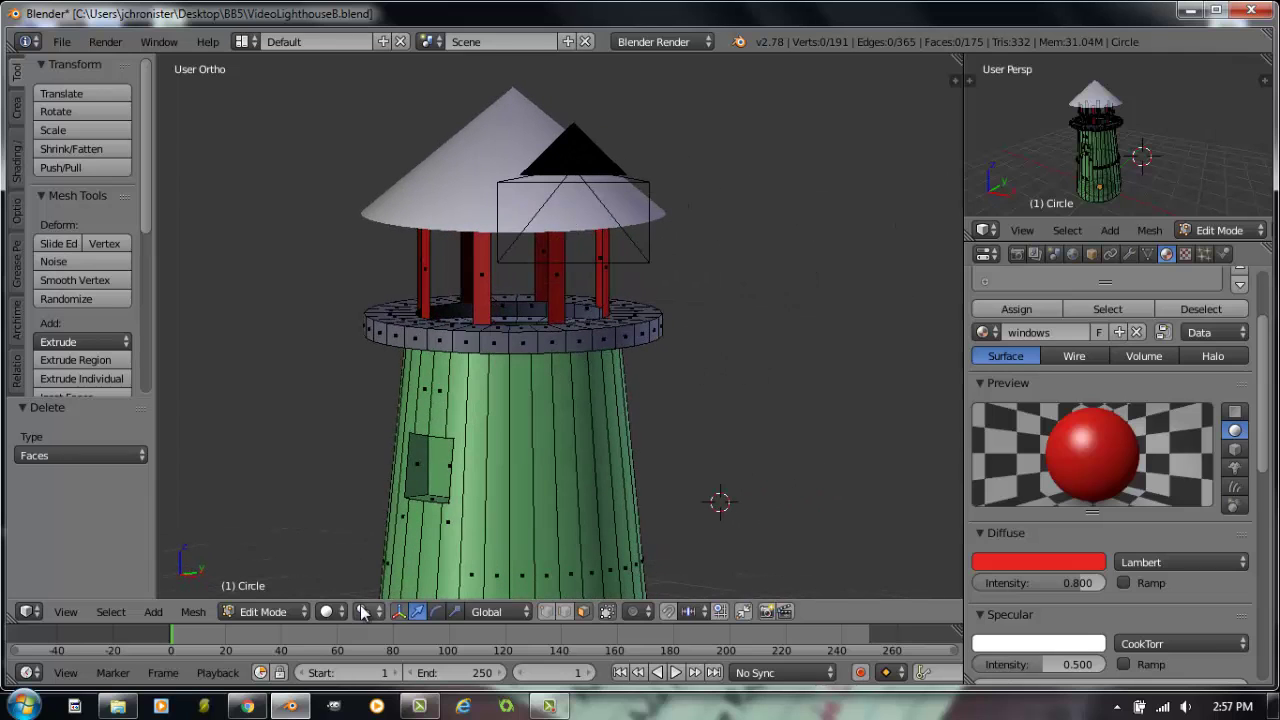
# - Return to Object Mode and display the whole lighthouse in Rendered viewport shading
pyautogui.click(297, 608)
pyautogui.click(288, 589)
pyautogui.scroll(-3, 623, 449)
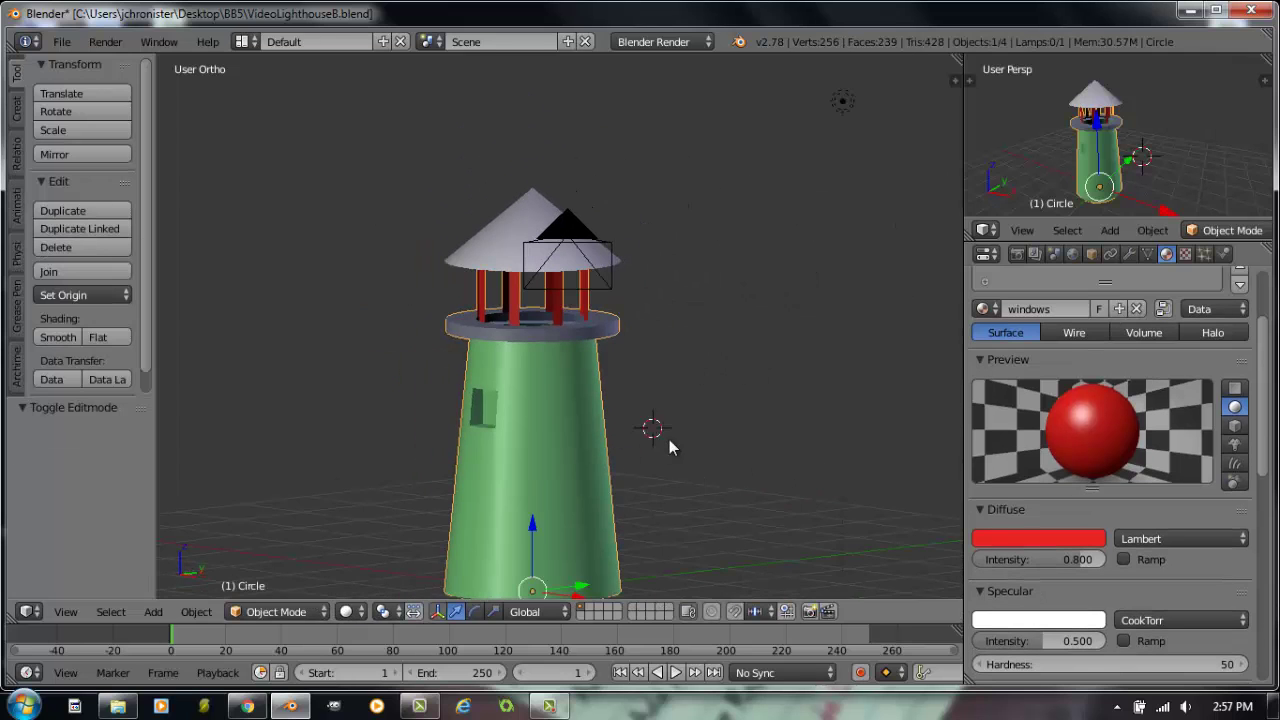
pyautogui.scroll(2, 655, 440)
pyautogui.moveTo(638, 460); pyautogui.dragTo(701, 398, button='middle')
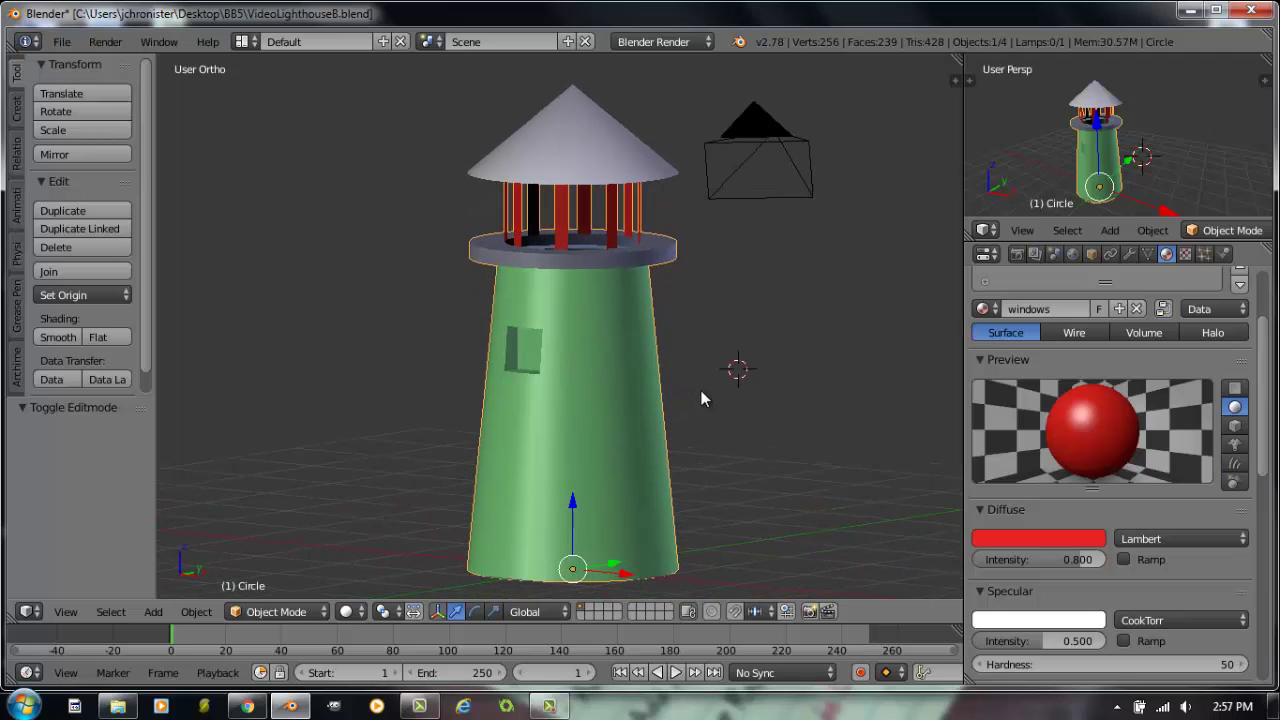
pyautogui.click(346, 611)
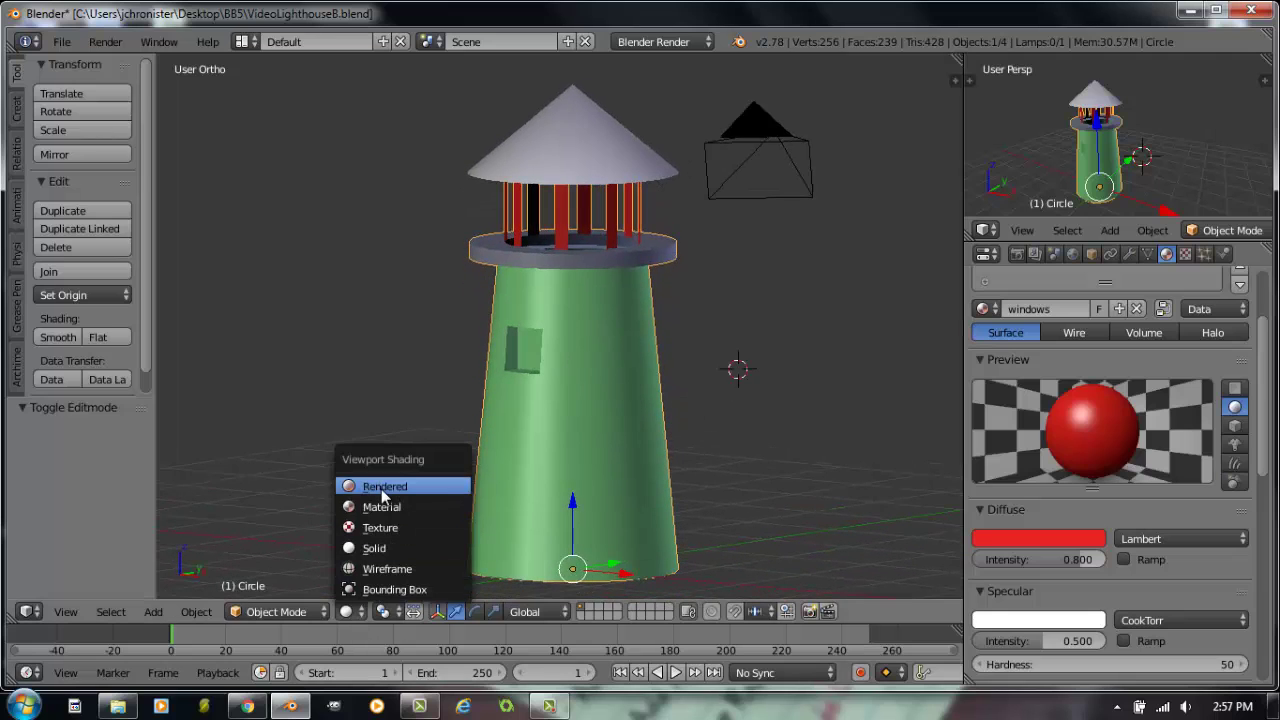
pyautogui.click(378, 560)
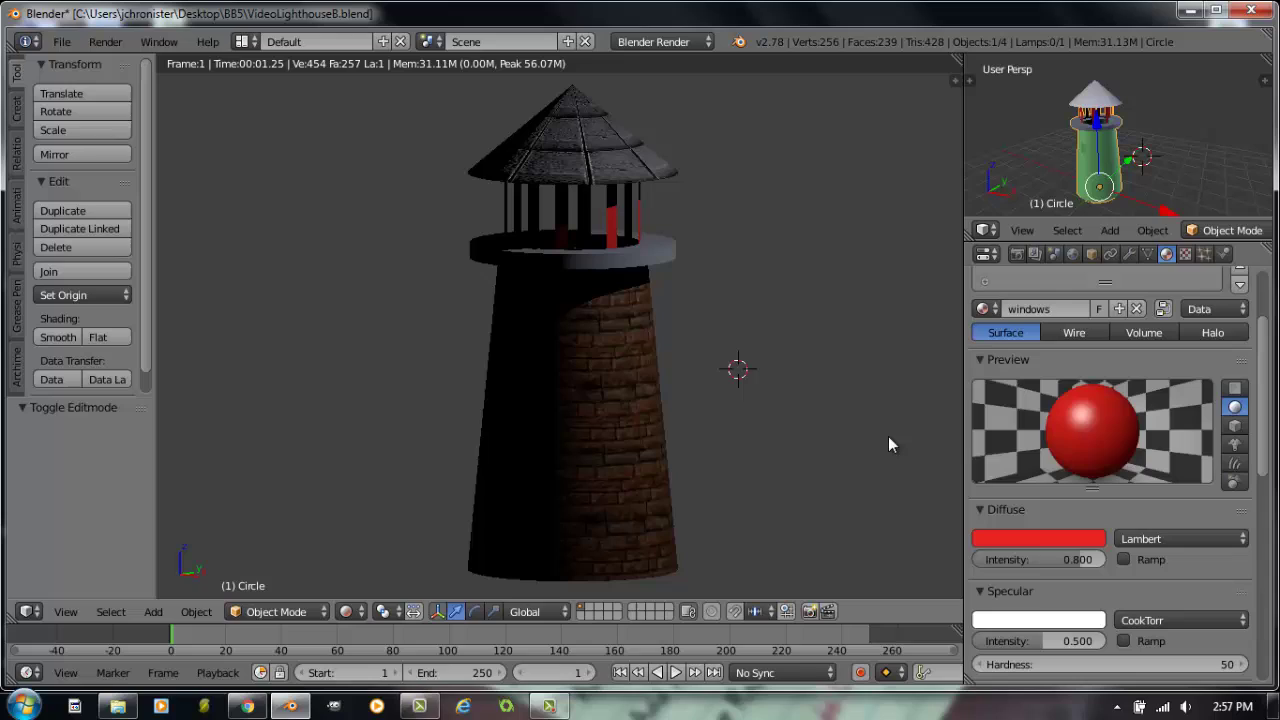